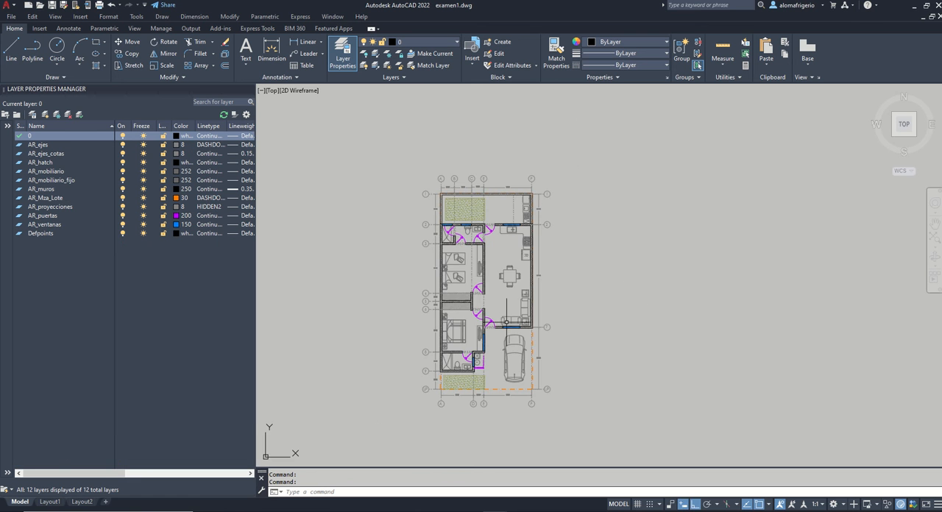
# Step: Switch from examen1.dwg to the open drawing ejercicio instalaciones.dwg
pyautogui.scroll(3, 506, 323)
pyautogui.moveTo(495, 510)
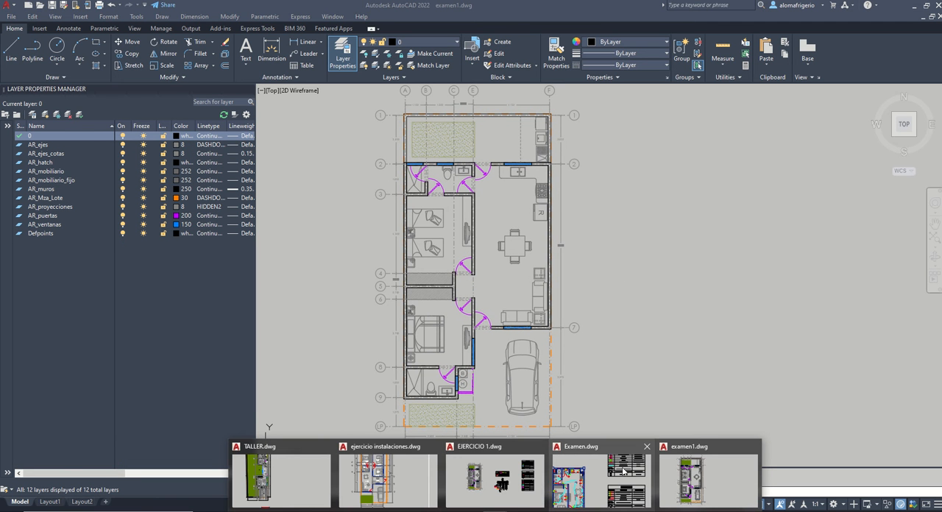
pyautogui.click(484, 478)
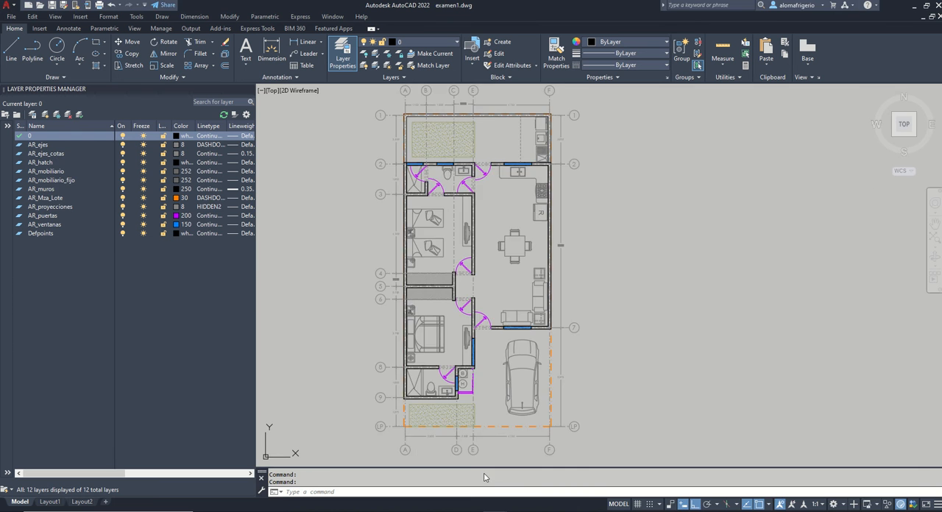
pyautogui.moveTo(477, 260); pyautogui.dragTo(499, 267, button='middle')
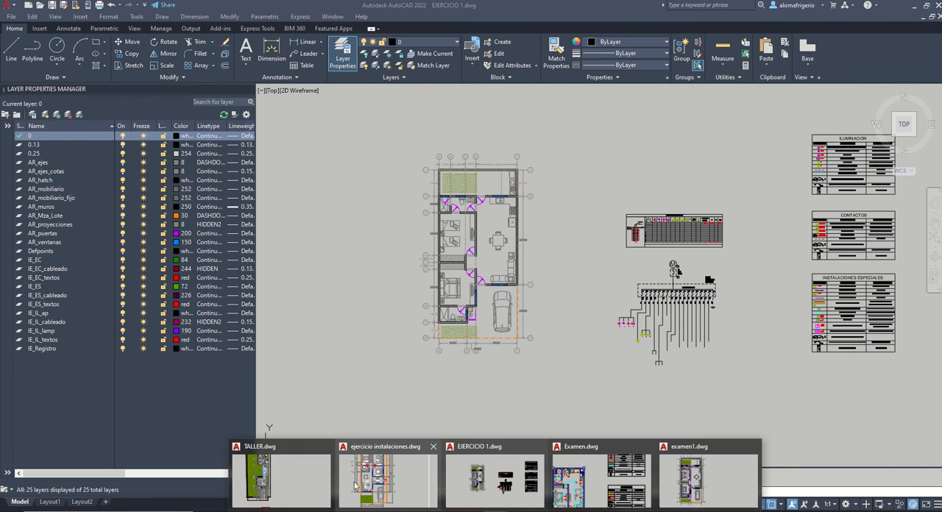
pyautogui.click(390, 482)
# Step: Locate the CONTACTOS symbol table above the floor plan and fit the whole table in the view
pyautogui.scroll(-4, 558, 299)
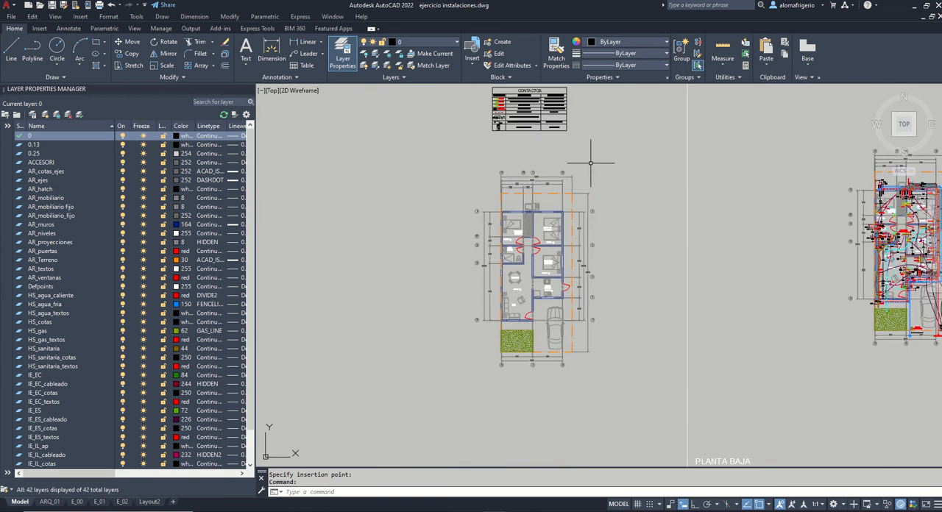
pyautogui.moveTo(508, 94); pyautogui.dragTo(516, 187, button='middle')
pyautogui.scroll(2, 516, 187)
pyautogui.write('z')
pyautogui.press('Return')
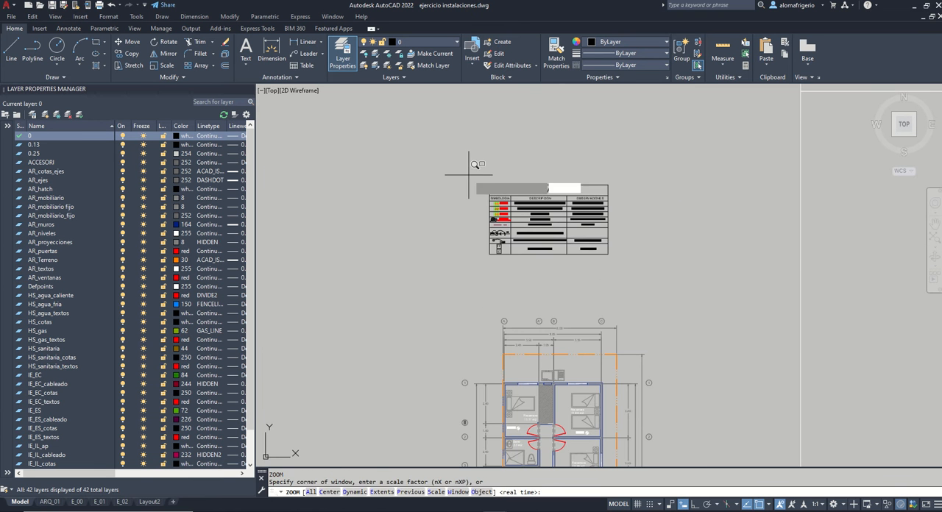
pyautogui.click(473, 171)
pyautogui.click(631, 273)
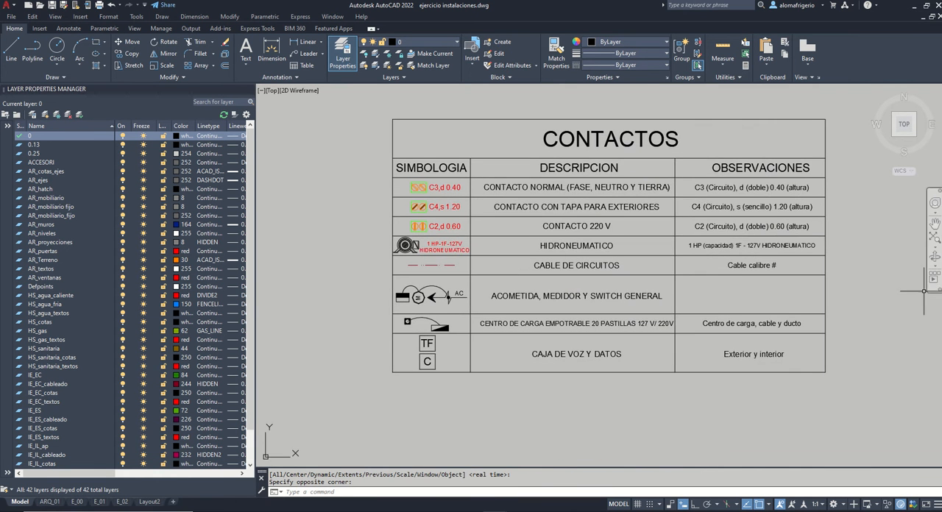
pyautogui.moveTo(913, 243); pyautogui.dragTo(873, 257, button='middle')
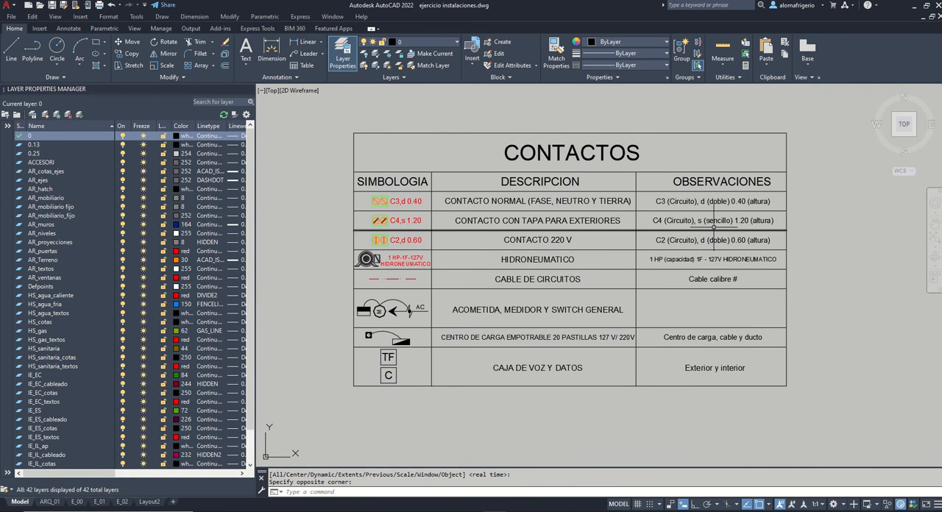
pyautogui.write('z')
pyautogui.press('Return')
pyautogui.click(349, 119)
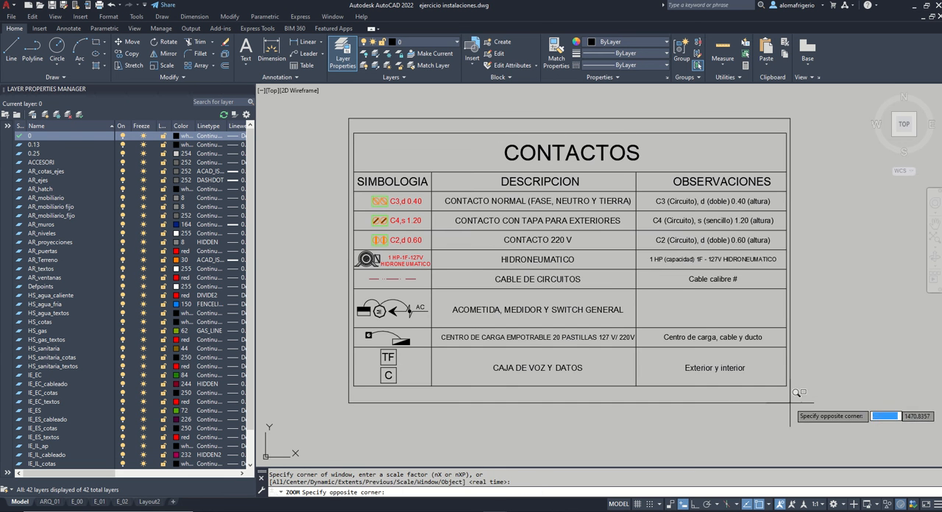
pyautogui.click(788, 389)
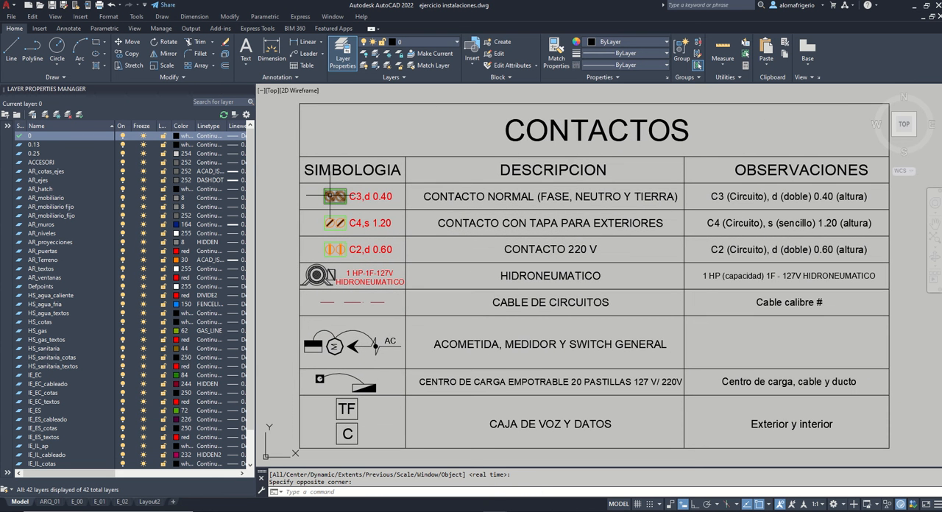
# Step: Examine the three outlet symbols and their red labels in the SIMBOLOGIA column of the CONTACTOS table
pyautogui.scroll(4, 326, 196)
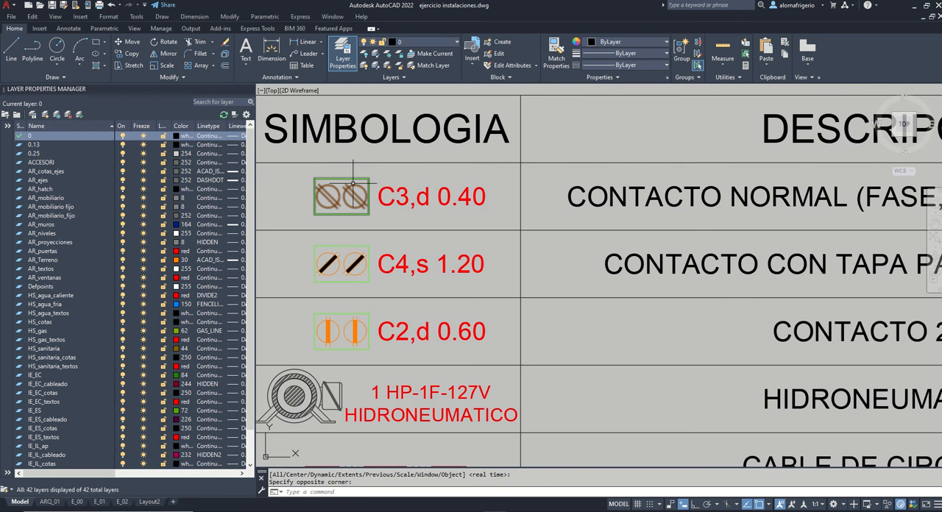
pyautogui.scroll(-4, 321, 197)
pyautogui.scroll(6, 316, 202)
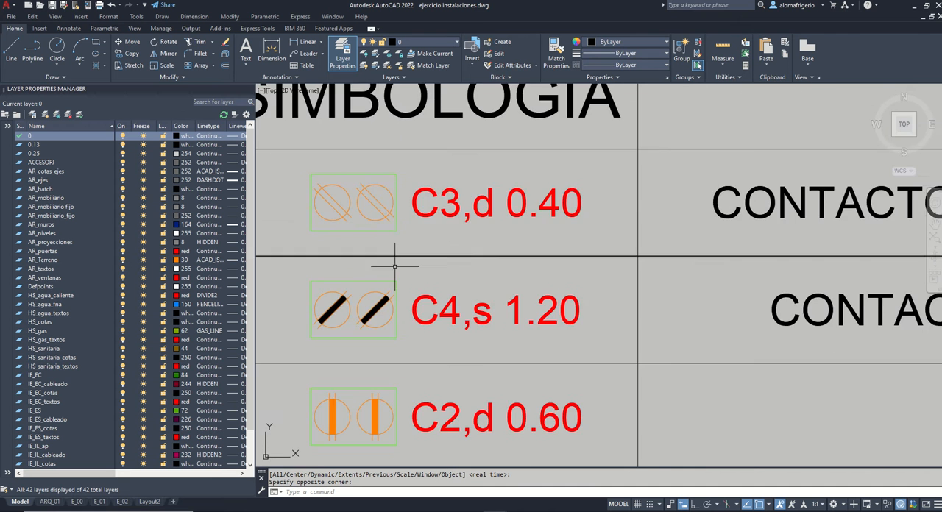
pyautogui.moveTo(391, 265); pyautogui.dragTo(513, 243, button='middle')
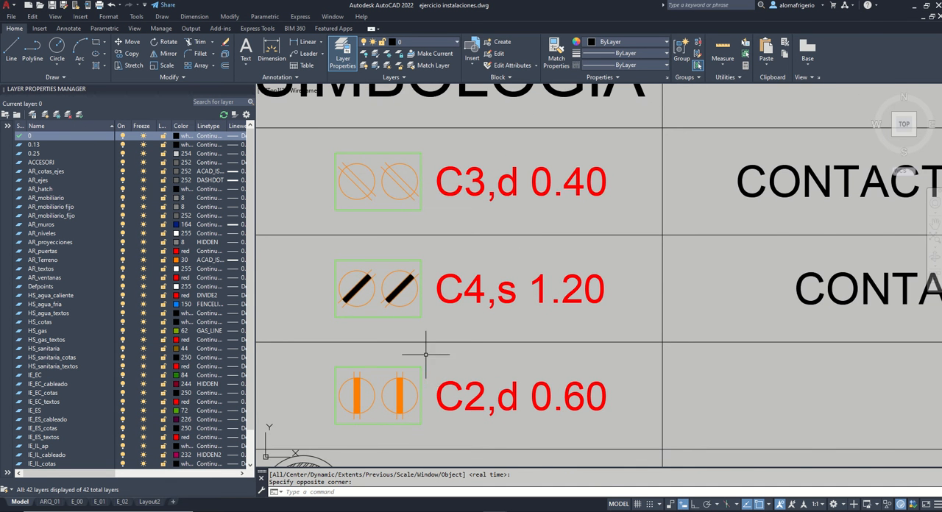
pyautogui.scroll(-2, 431, 347)
pyautogui.scroll(-2, 431, 347)
pyautogui.scroll(6, 301, 257)
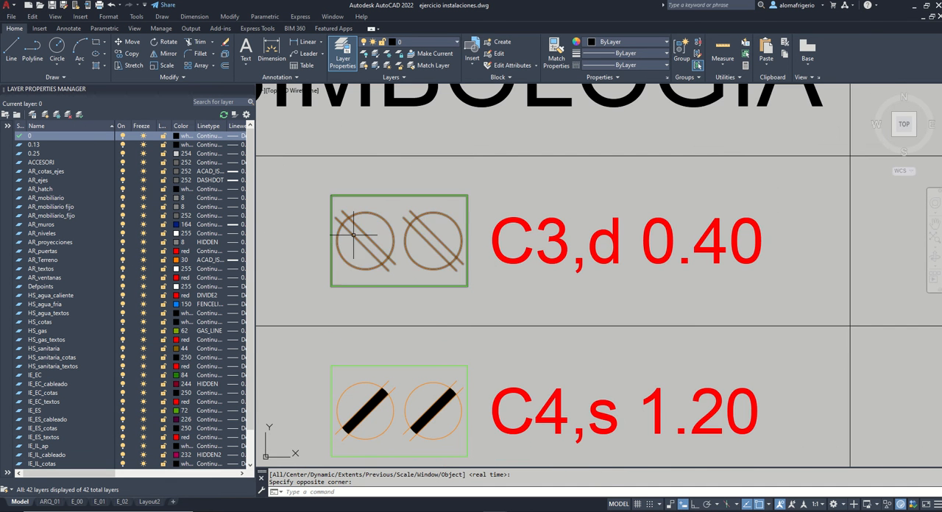
pyautogui.scroll(-2, 457, 298)
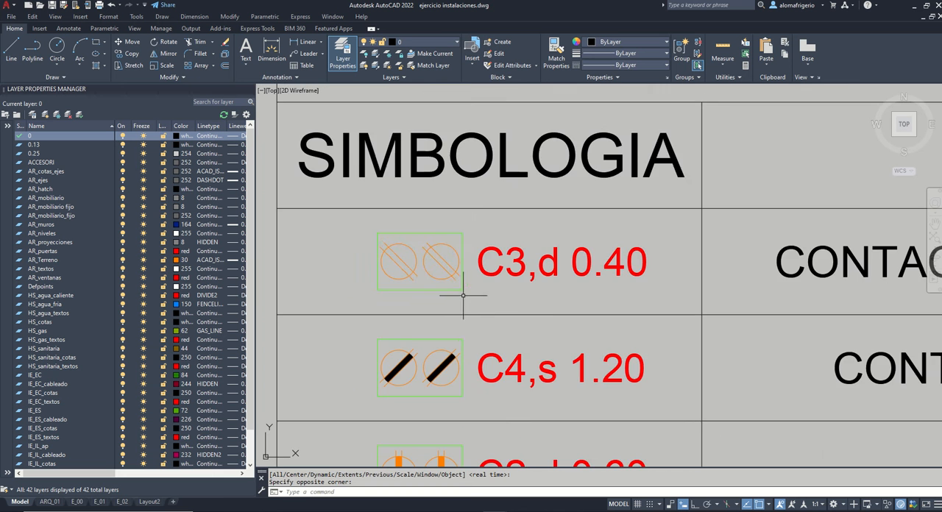
# Step: Select the normal contact symbol block to inspect its insertion grip, leaving the block in place and clearing the selection
pyautogui.click(466, 296)
pyautogui.click(461, 284)
pyautogui.scroll(-1, 420, 287)
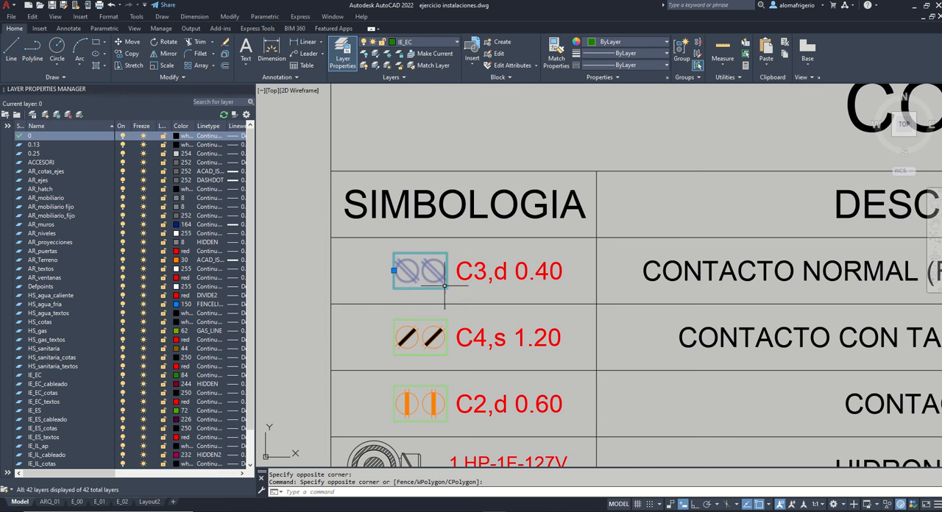
pyautogui.click(395, 271)
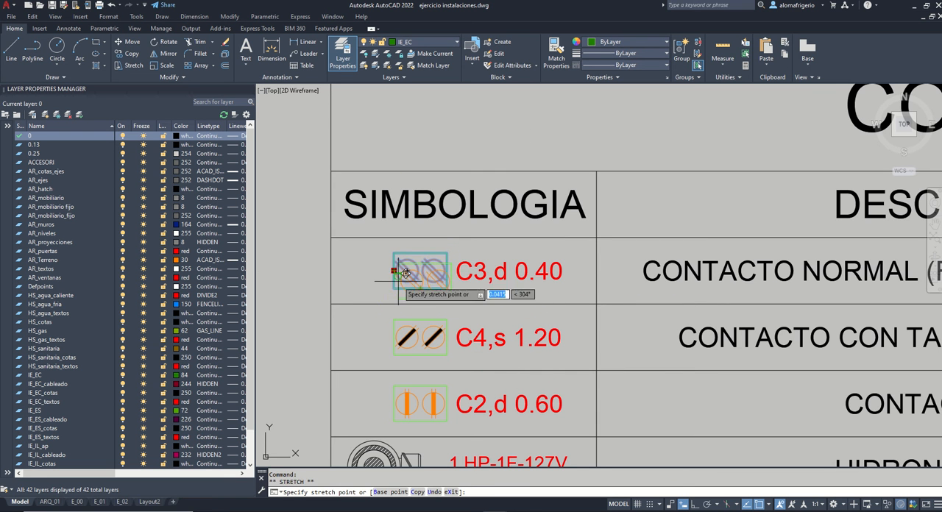
pyautogui.press('Escape')
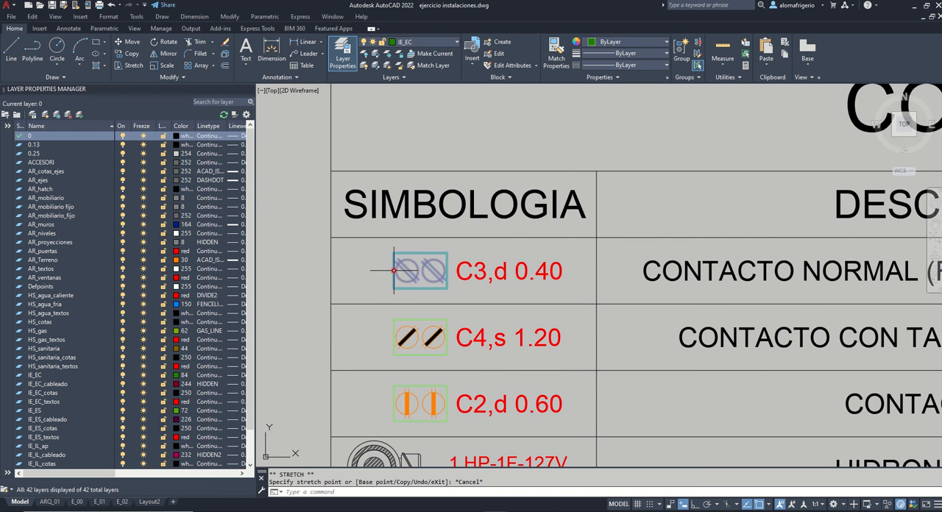
pyautogui.press('Escape')
# Step: Examine the CONTACTO NORMAL (FASE, NEUTRO Y TIERRA) row and its symbol in the CONTACTOS table
pyautogui.scroll(-2, 420, 250)
pyautogui.scroll(2, 427, 245)
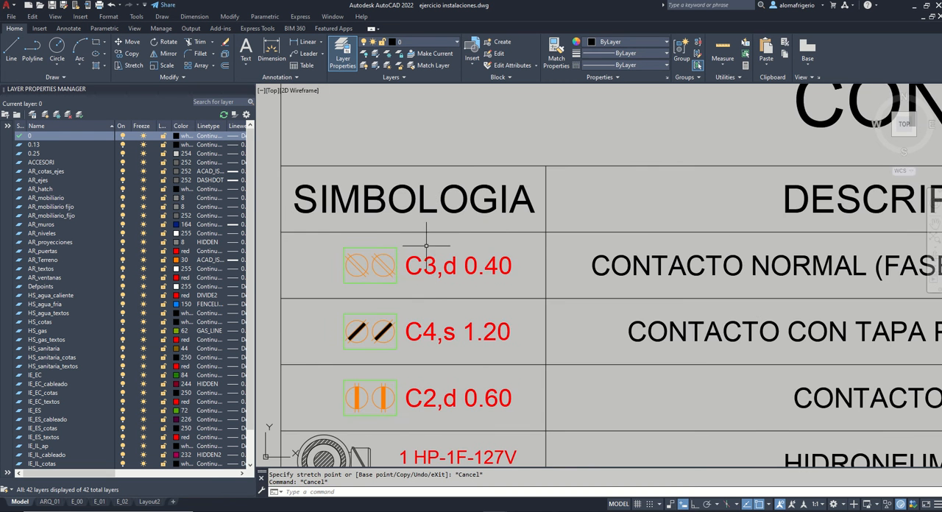
pyautogui.scroll(-2, 364, 281)
pyautogui.moveTo(746, 247); pyautogui.dragTo(690, 242, button='middle')
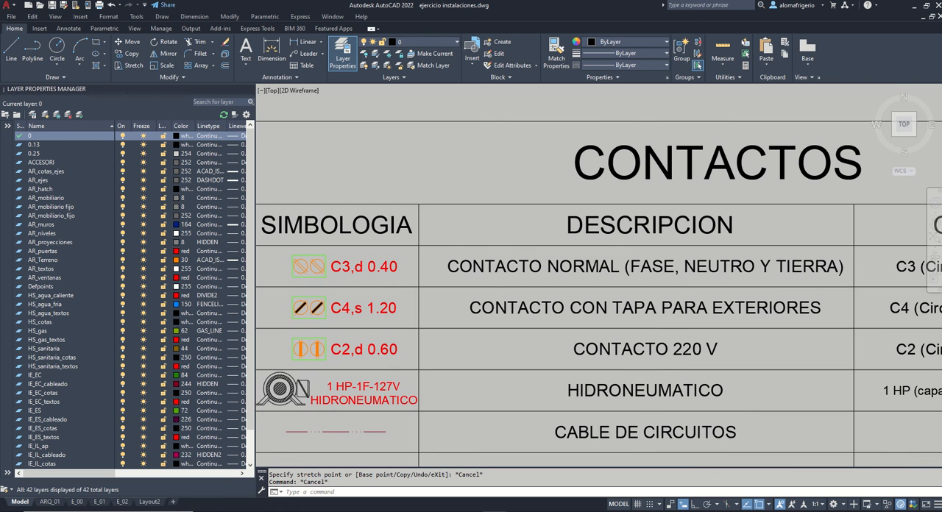
pyautogui.moveTo(487, 276); pyautogui.dragTo(484, 276, button='middle')
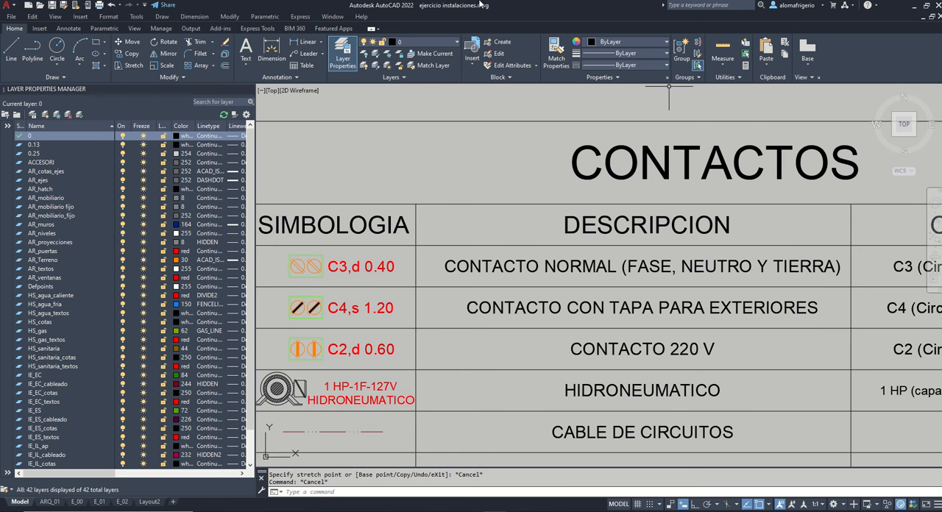
# Step: Switch to the Google Images results for "contacto" in Chrome and enlarge the Home Depot duplex outlet picture
pyautogui.moveTo(462, 5)
pyautogui.moveTo(840, 291); pyautogui.dragTo(826, 282, button='middle')
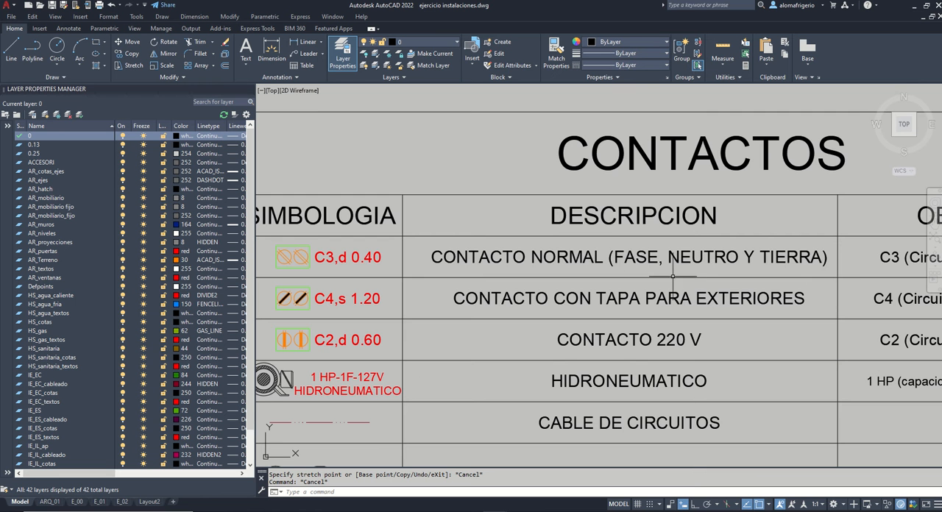
pyautogui.click(397, 21)
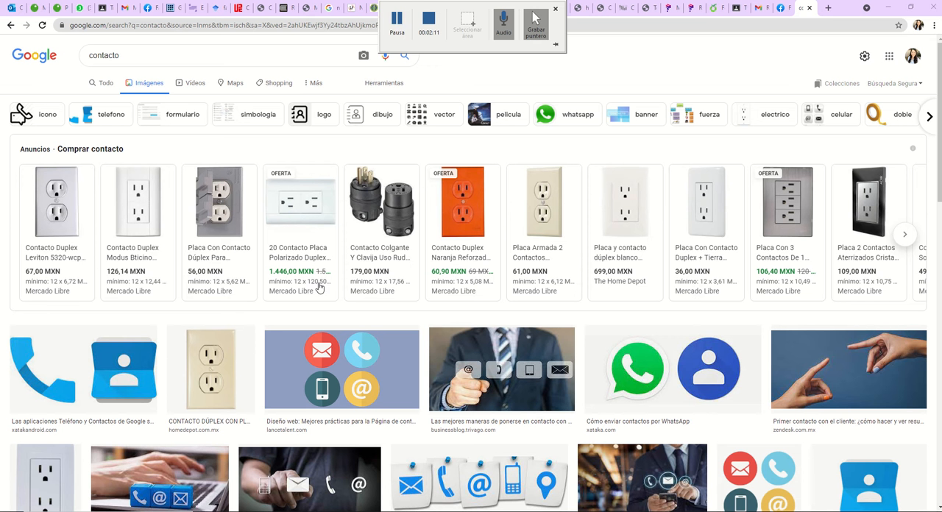
pyautogui.click(214, 363)
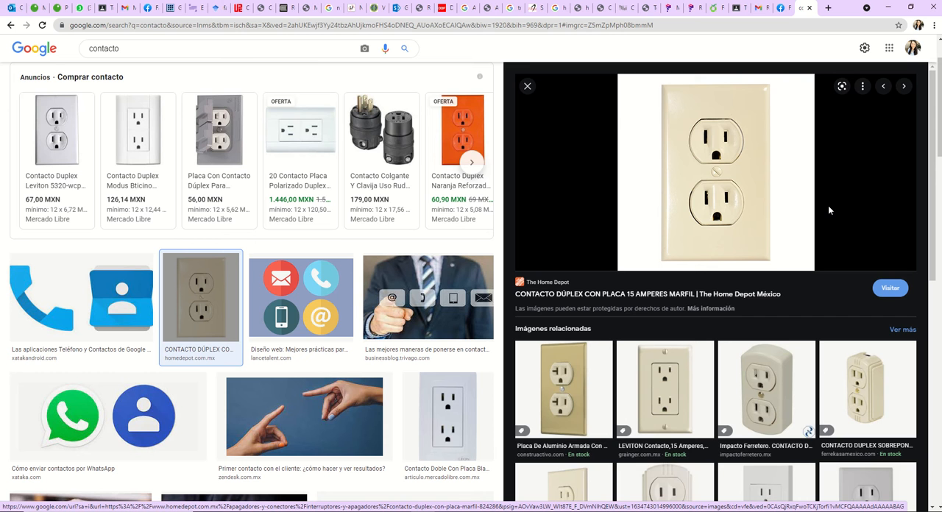
# Step: Return to AutoCAD and review the OBSERVACIONES column for the normal contact in the CONTACTOS table
pyautogui.hotkey('alt', 'Tab')
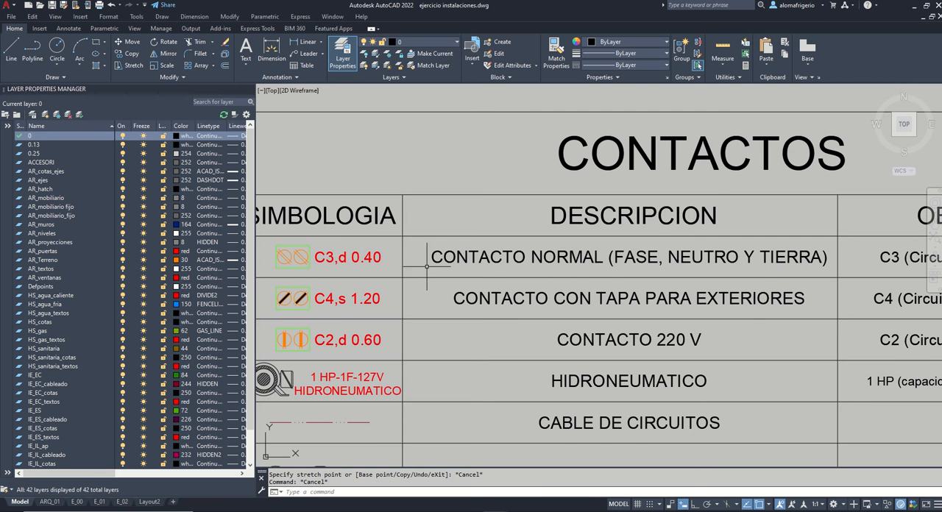
pyautogui.moveTo(645, 262); pyautogui.dragTo(400, 259, button='middle')
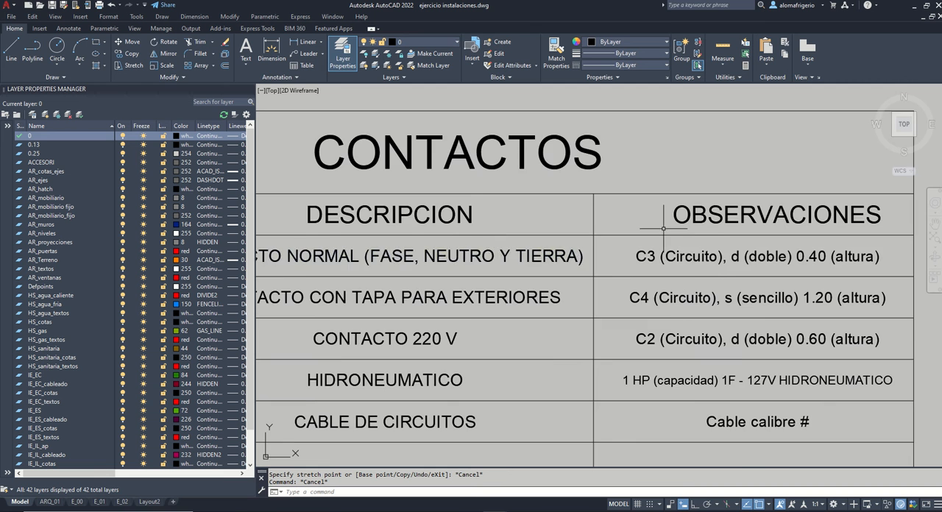
pyautogui.scroll(-2, 745, 233)
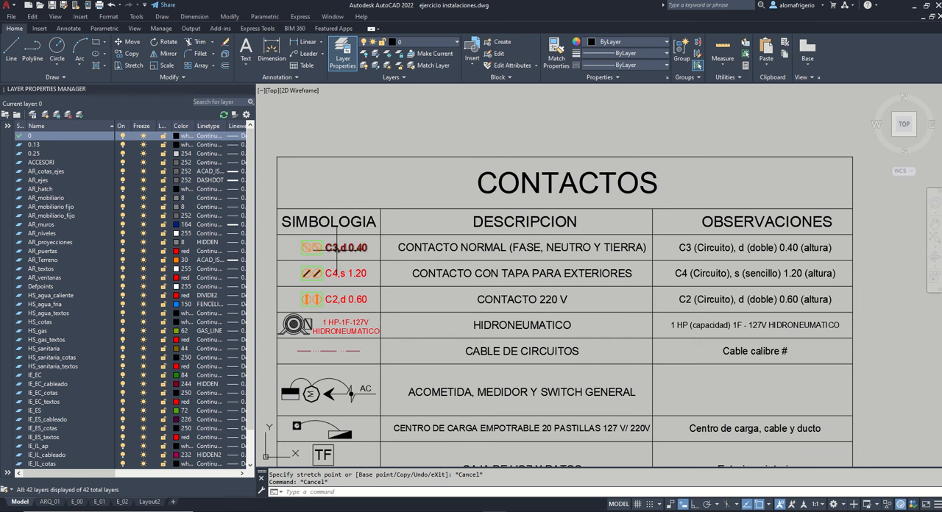
# Step: Edit the normal contact's label in the SIMBOLOGIA column to read "C,d 0.40"
pyautogui.write('ed')
pyautogui.press('Return')
pyautogui.click(338, 250)
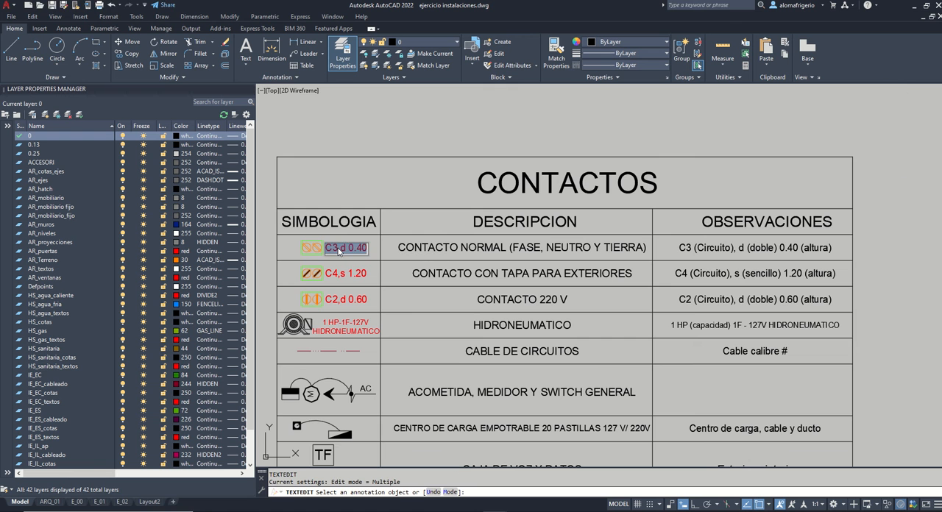
pyautogui.click(341, 249)
pyautogui.press('BackSpace')
pyautogui.click(409, 179)
pyautogui.press('Return')
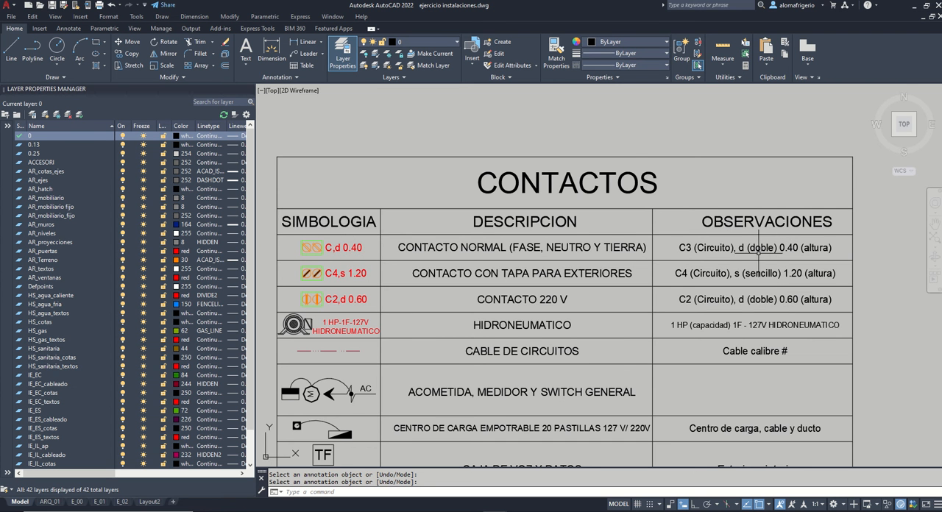
# Step: Search Google Images in Chrome for "contacto sencillo" and enlarge the Grupo Urrea single outlet picture
pyautogui.hotkey('alt', 'Tab')
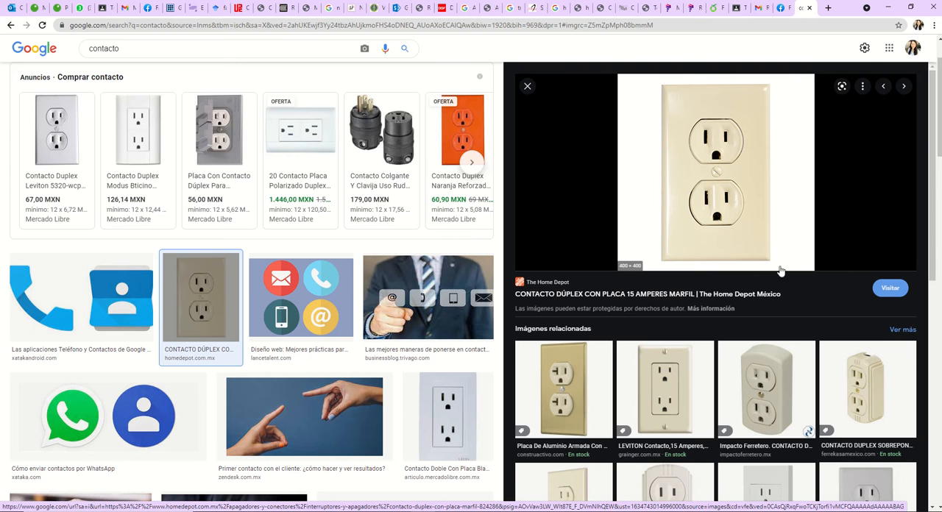
pyautogui.scroll(2, 725, 229)
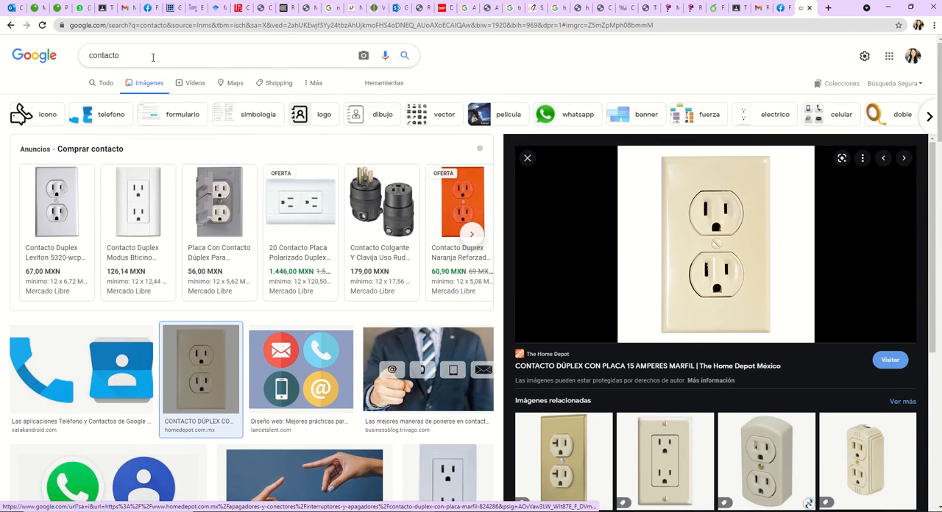
pyautogui.click(157, 55)
pyautogui.write('sencillo')
pyautogui.press('Return')
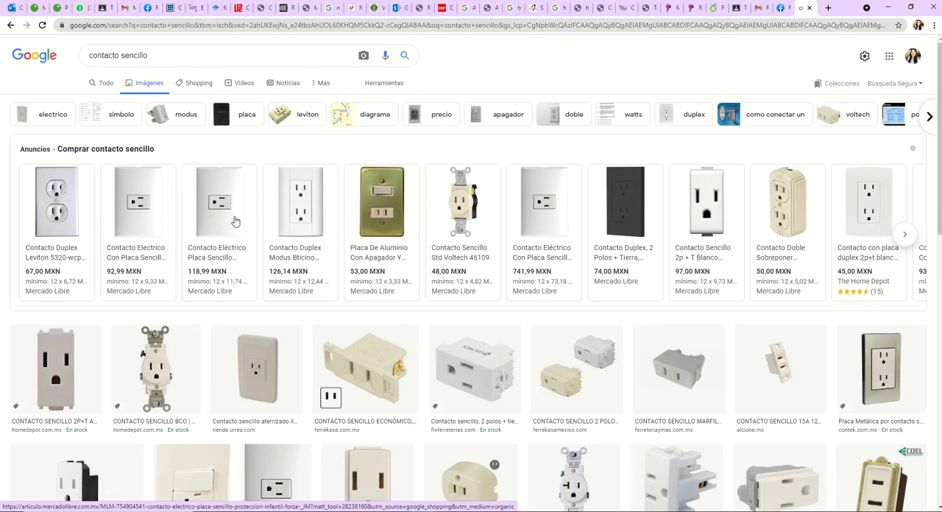
pyautogui.click(257, 368)
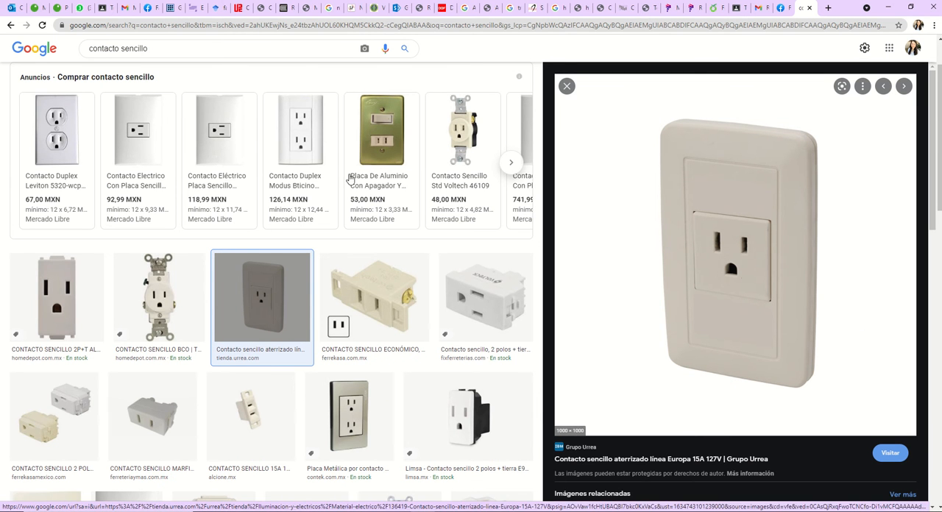
# Step: Return to AutoCAD and examine the symbol of the CONTACTO CON TAPA PARA EXTERIORES row up close
pyautogui.hotkey('alt', 'Tab')
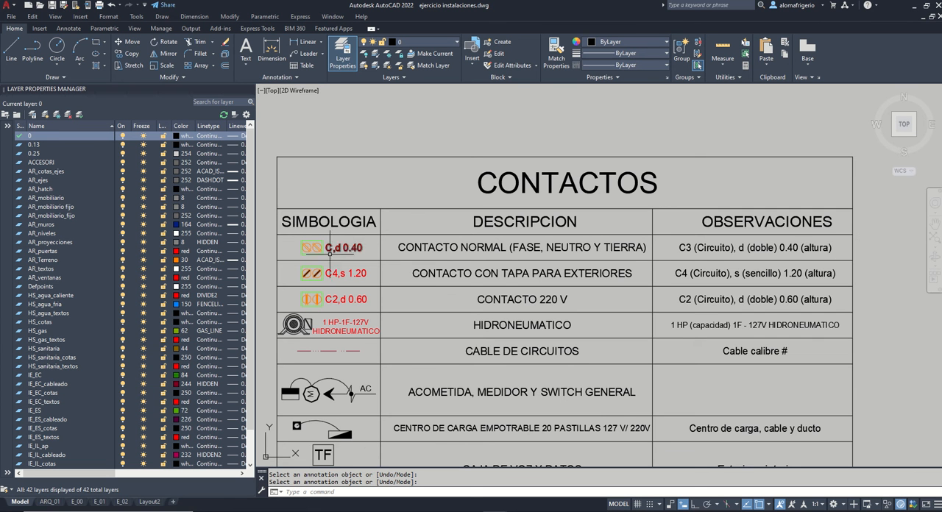
pyautogui.moveTo(364, 291); pyautogui.dragTo(372, 278, button='middle')
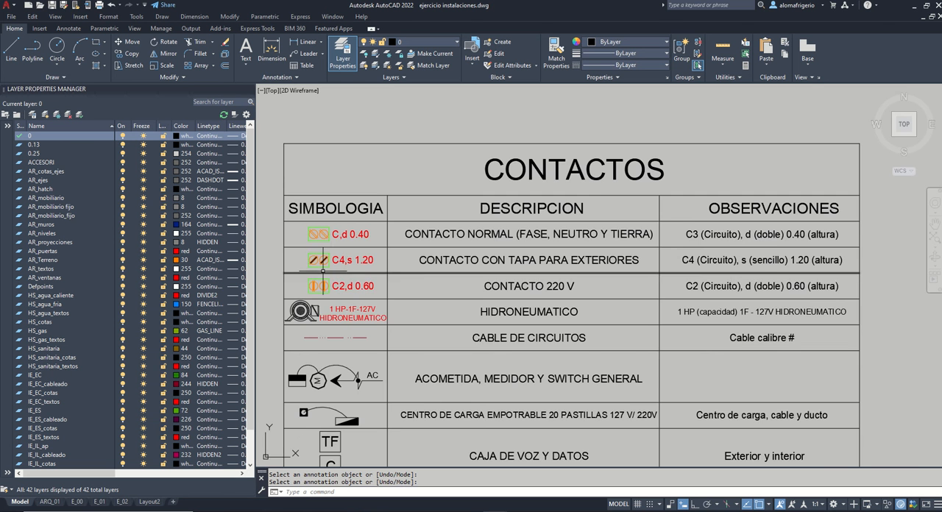
pyautogui.scroll(4, 302, 260)
pyautogui.scroll(2, 324, 255)
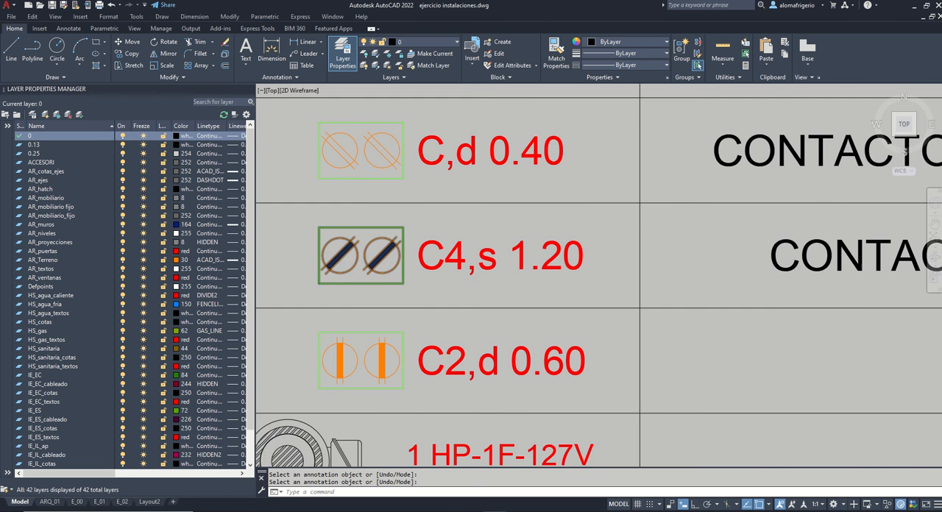
# Step: Switch to Chrome, return to the "contacto" image results and enlarge the Mercado Libre picture of the duplex outdoor IP65 outlet
pyautogui.scroll(-4, 343, 262)
pyautogui.moveTo(546, 272); pyautogui.dragTo(481, 262, button='middle')
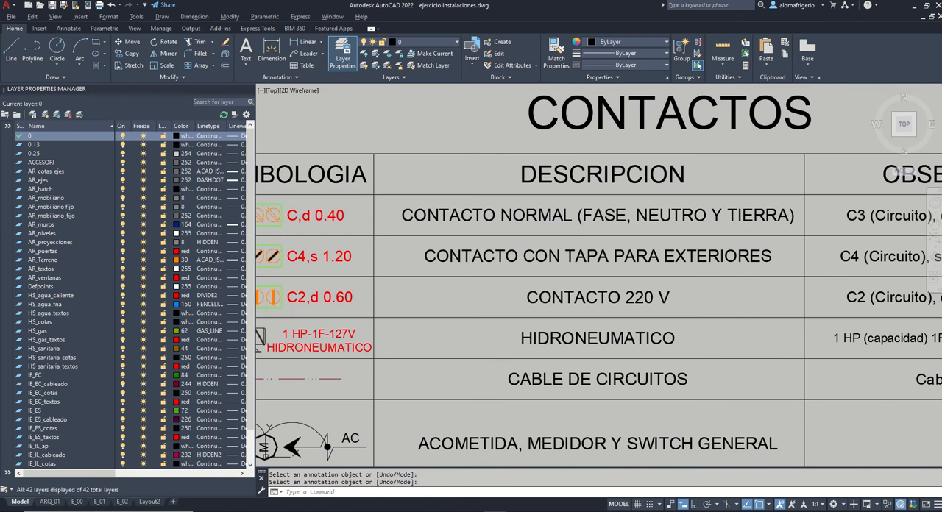
pyautogui.hotkey('alt', 'Tab')
pyautogui.hotkey('alt', 'Tab')
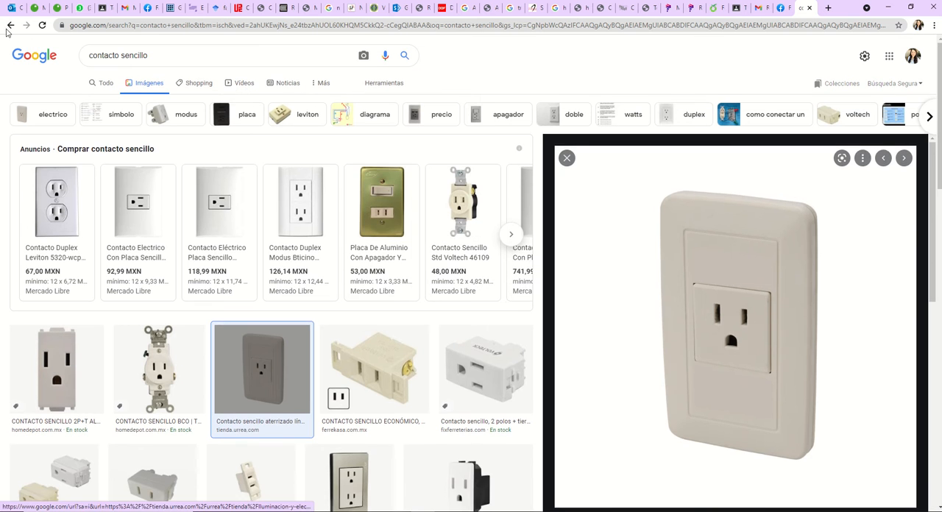
pyautogui.click(10, 25)
pyautogui.click(10, 26)
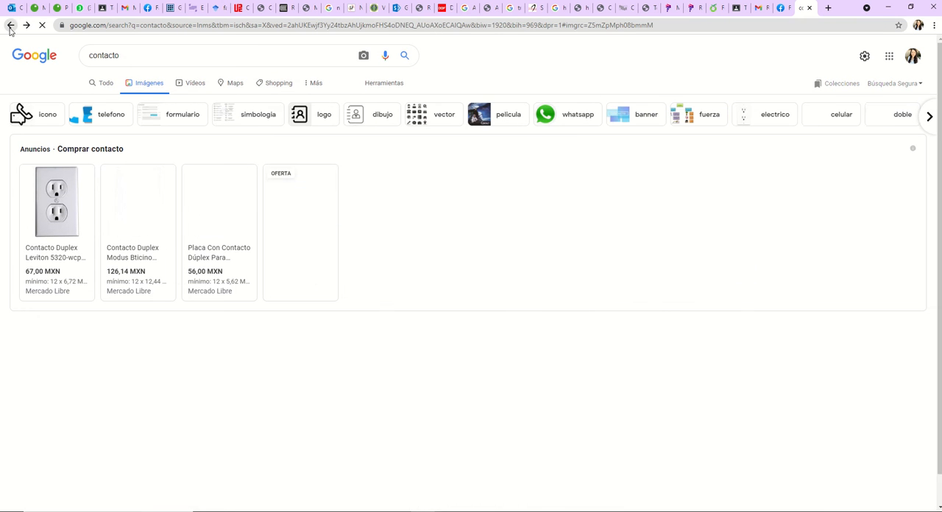
pyautogui.click(202, 372)
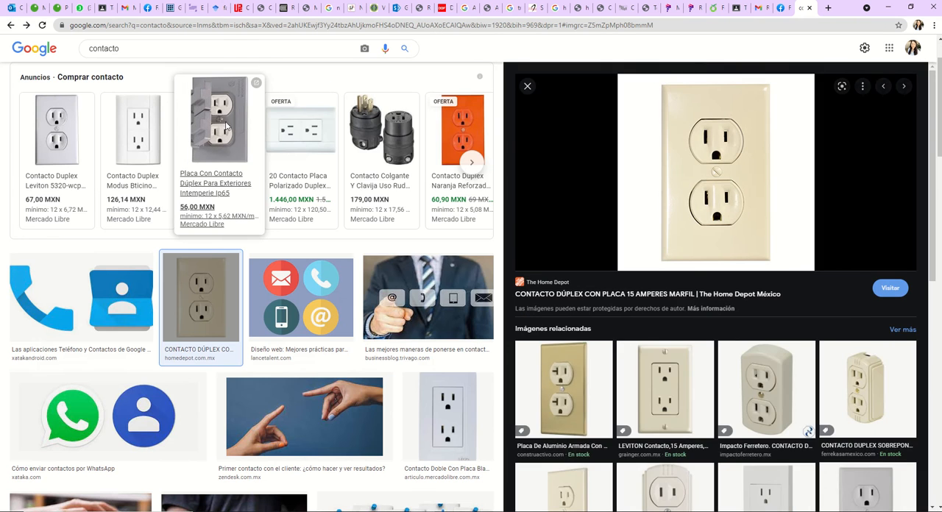
pyautogui.click(227, 126)
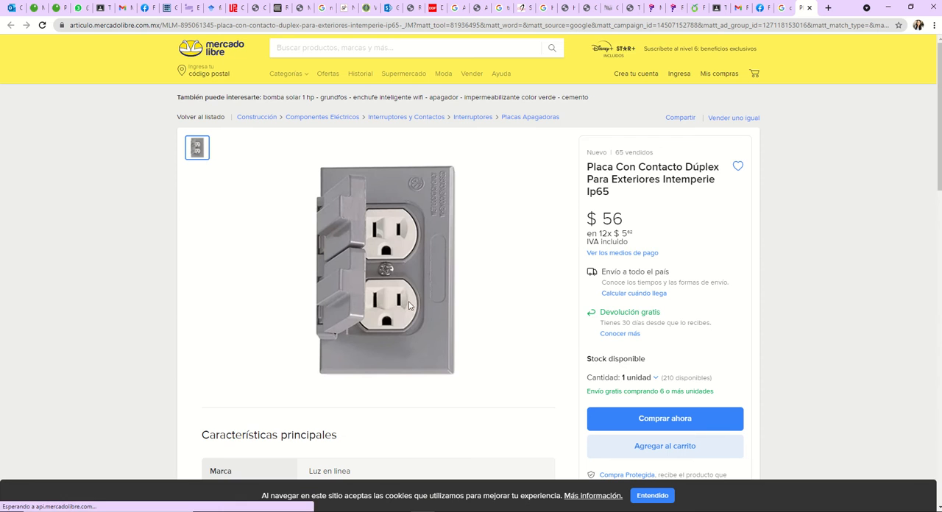
pyautogui.click(410, 306)
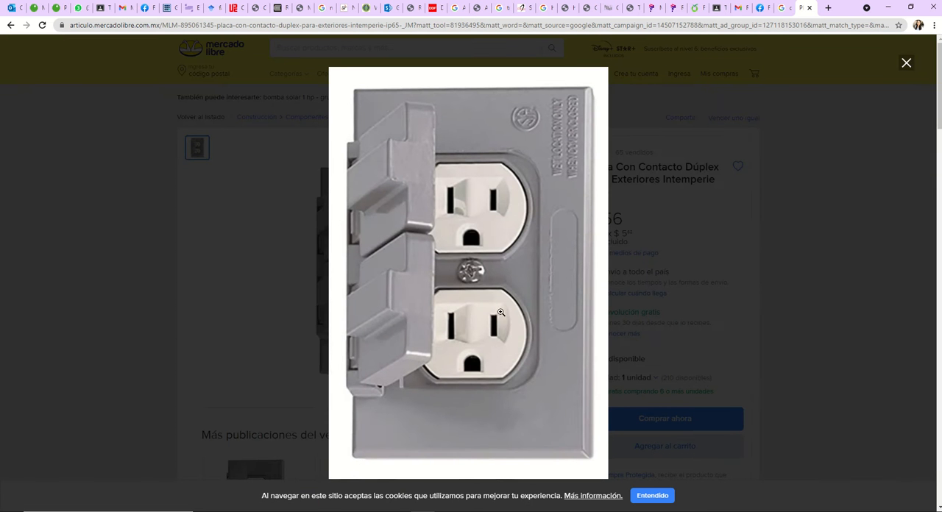
# Step: Compare the outdoor outlet picture in Chrome with the CONTACTO CON TAPA PARA EXTERIORES row in AutoCAD, ending in the drawing
pyautogui.hotkey('alt', 'Tab')
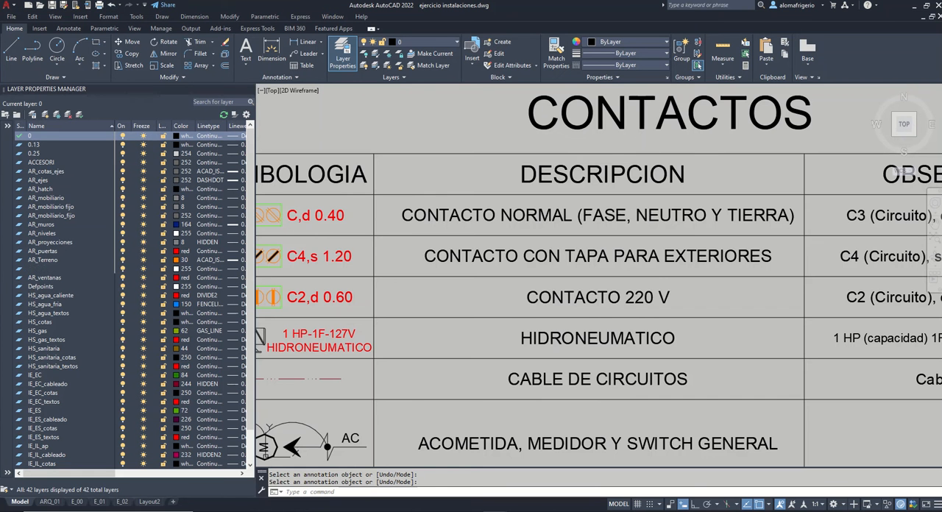
pyautogui.moveTo(377, 273); pyautogui.dragTo(437, 273, button='middle')
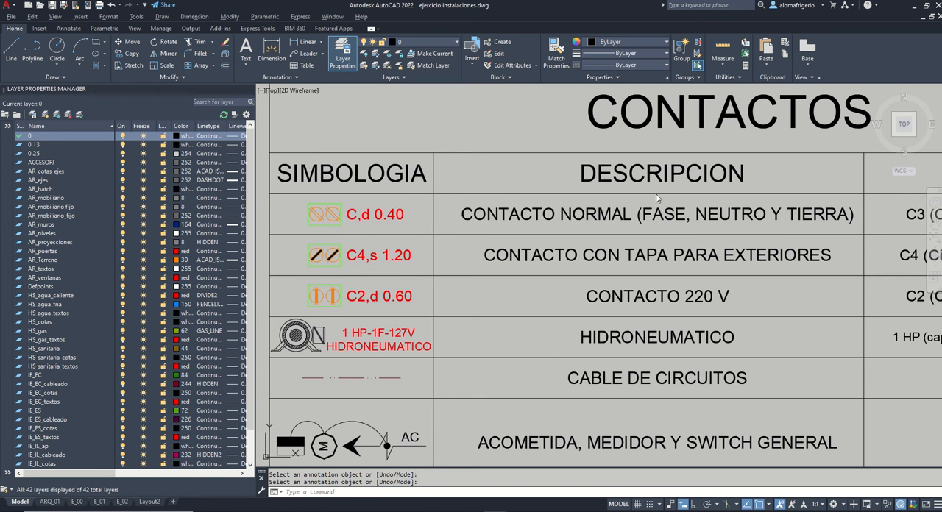
pyautogui.hotkey('alt', 'Tab')
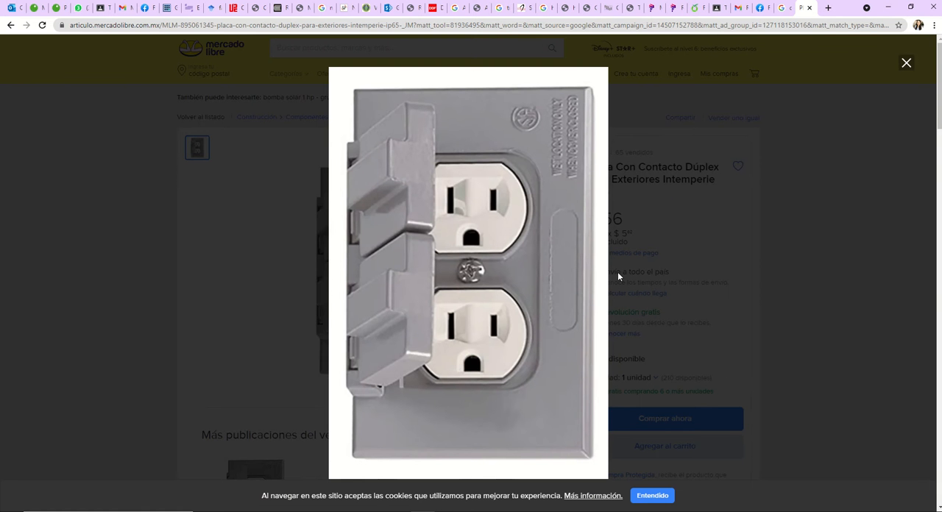
pyautogui.hotkey('alt', 'Tab')
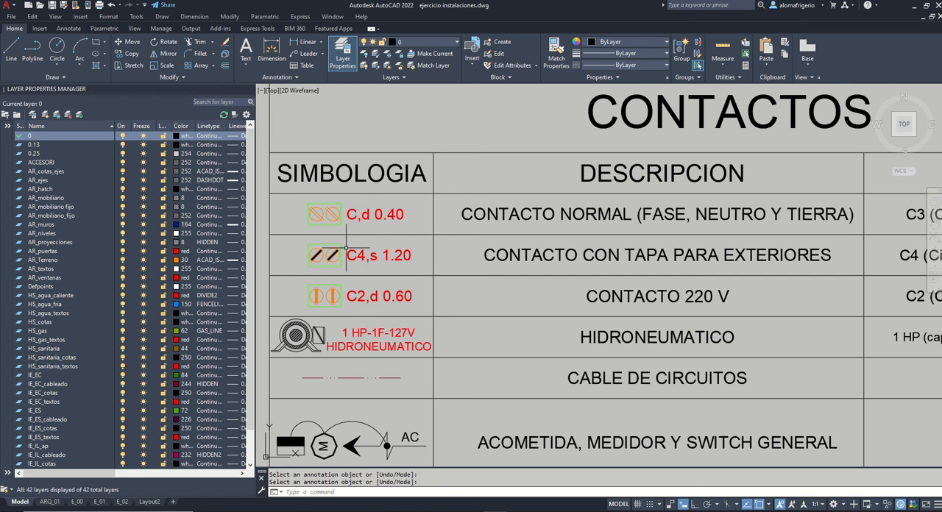
# Step: Edit the label of the CONTACTO CON TAPA PARA EXTERIORES symbol to read "C,s 1.20"
pyautogui.press('Return')
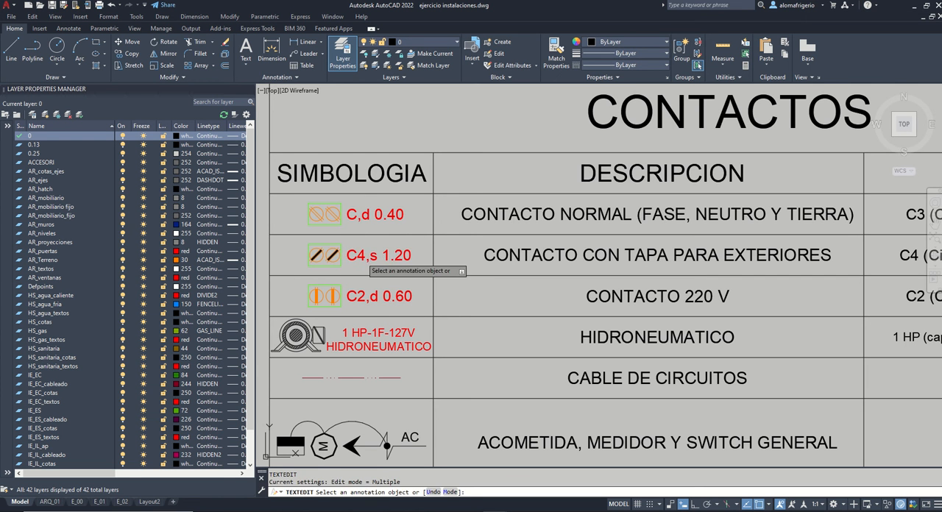
pyautogui.click(361, 258)
pyautogui.click(366, 259)
pyautogui.press('BackSpace')
pyautogui.press('Return')
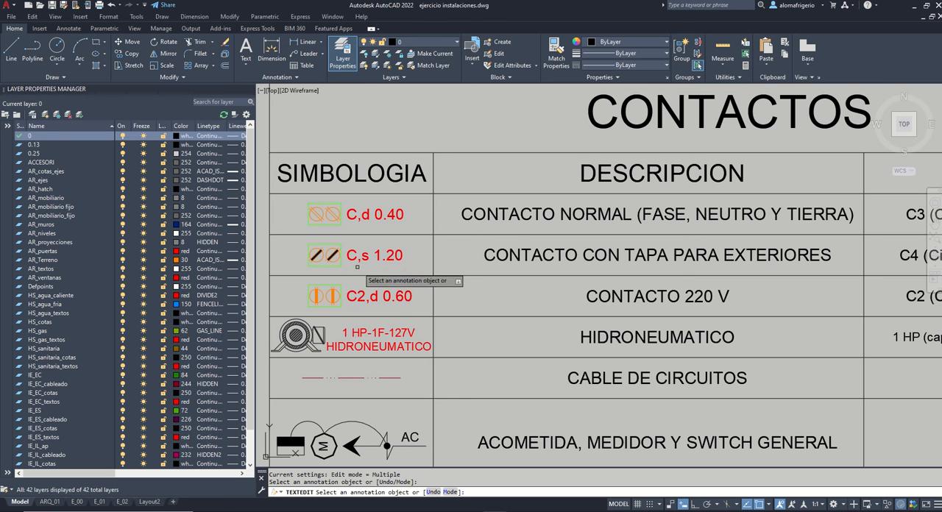
pyautogui.press('Return')
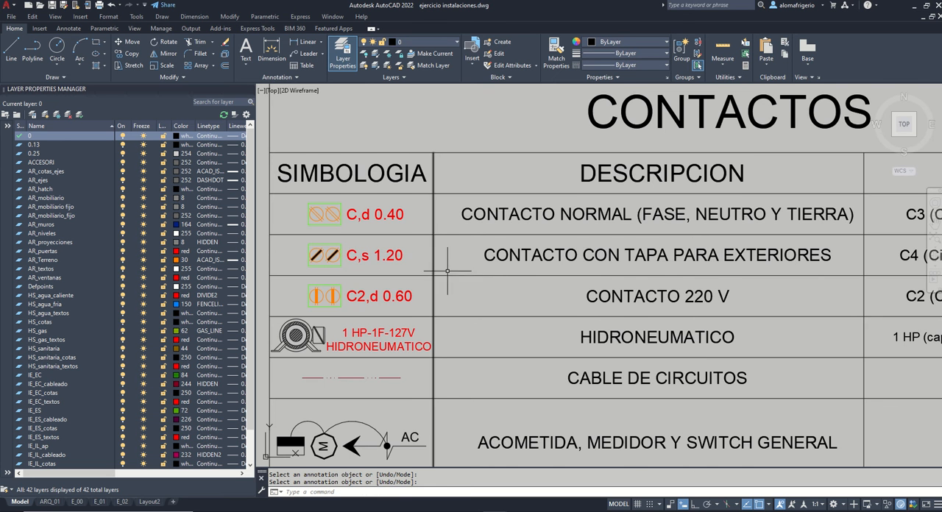
# Step: Examine the CONTACTO 220 V symbol up close and its entry in the OBSERVACIONES column
pyautogui.moveTo(494, 281); pyautogui.dragTo(473, 277, button='middle')
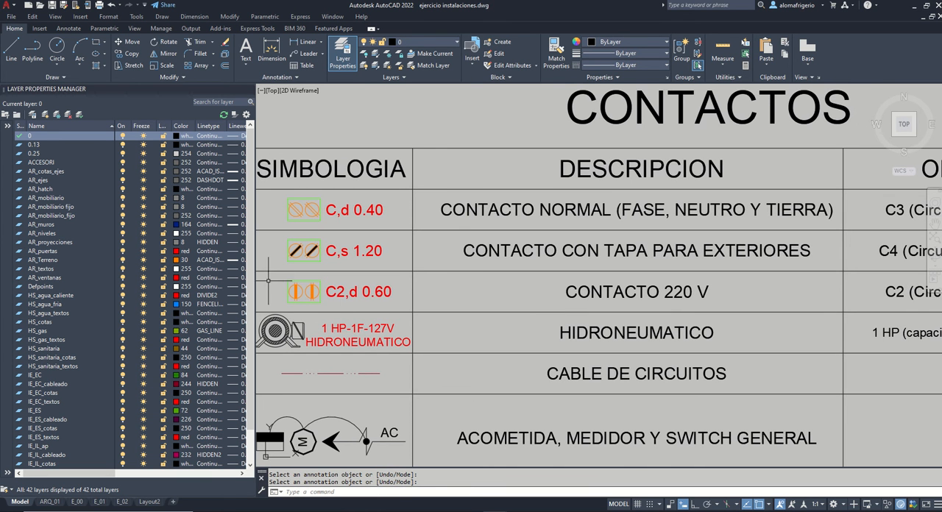
pyautogui.scroll(4, 268, 283)
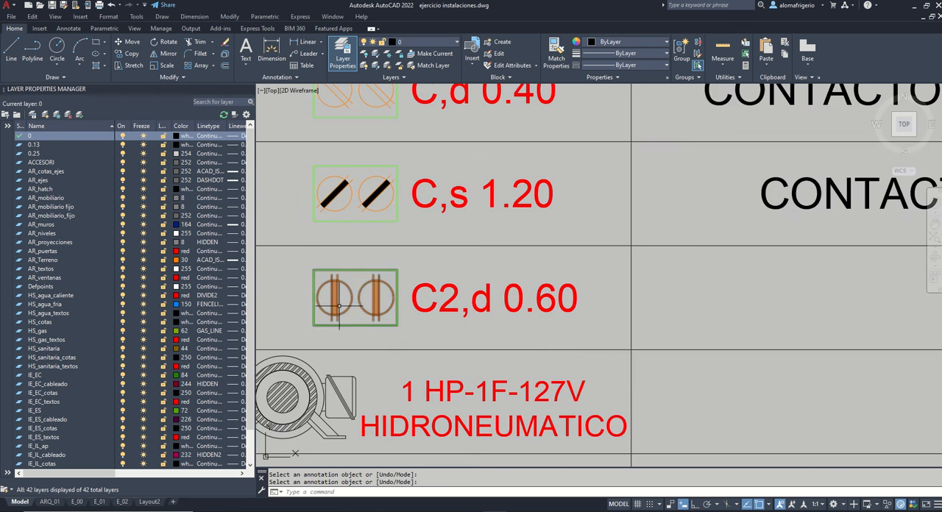
pyautogui.moveTo(388, 331); pyautogui.dragTo(407, 366, button='middle')
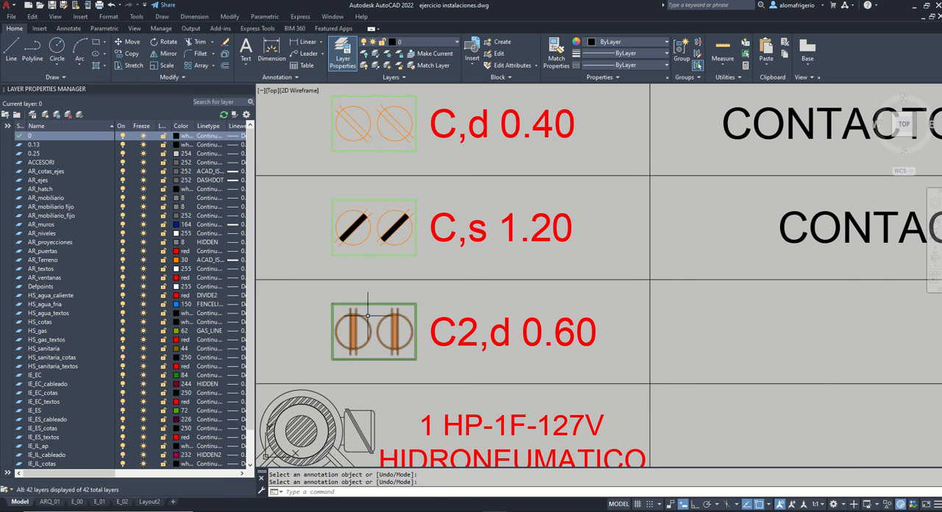
pyautogui.scroll(-4, 332, 324)
pyautogui.moveTo(617, 321); pyautogui.dragTo(592, 314, button='middle')
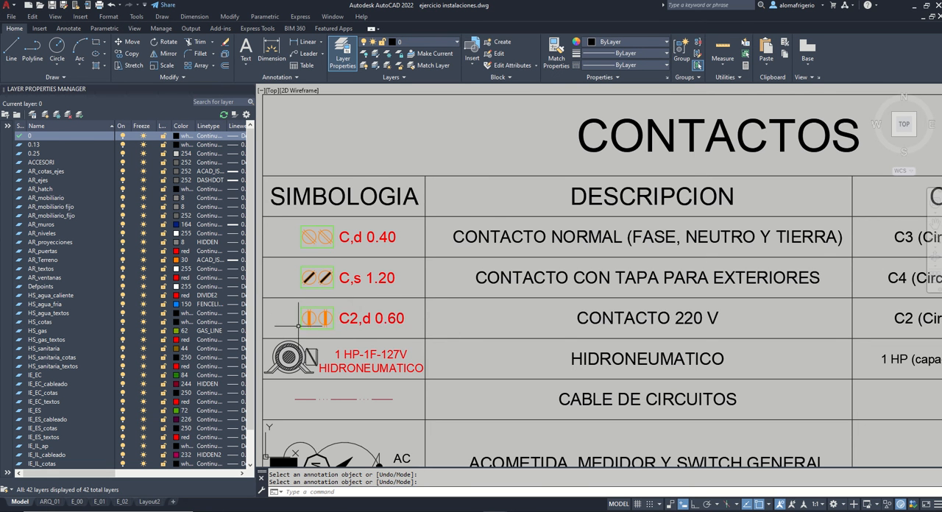
pyautogui.moveTo(564, 330); pyautogui.dragTo(319, 338, button='middle')
pyautogui.scroll(-3, 391, 319)
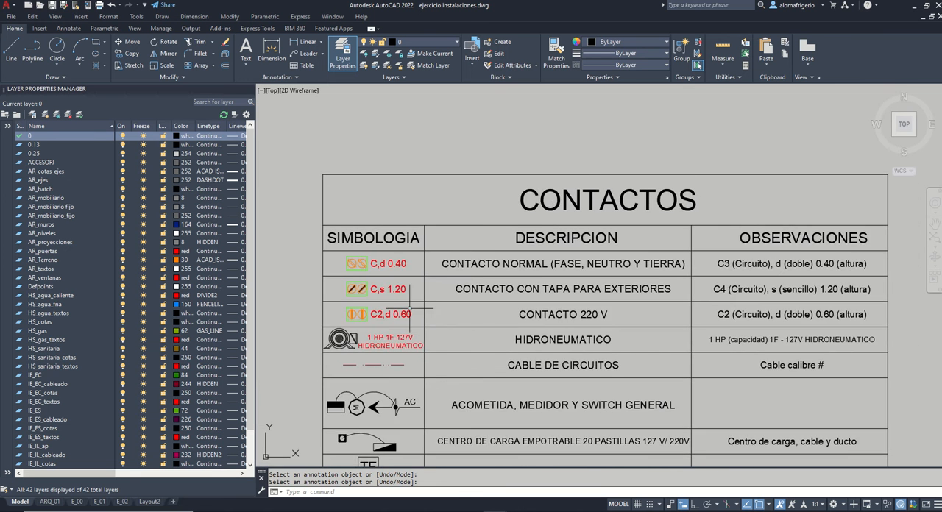
# Step: Edit the label of the CONTACTO 220 V symbol to read "C,d 0.60"
pyautogui.scroll(2, 409, 310)
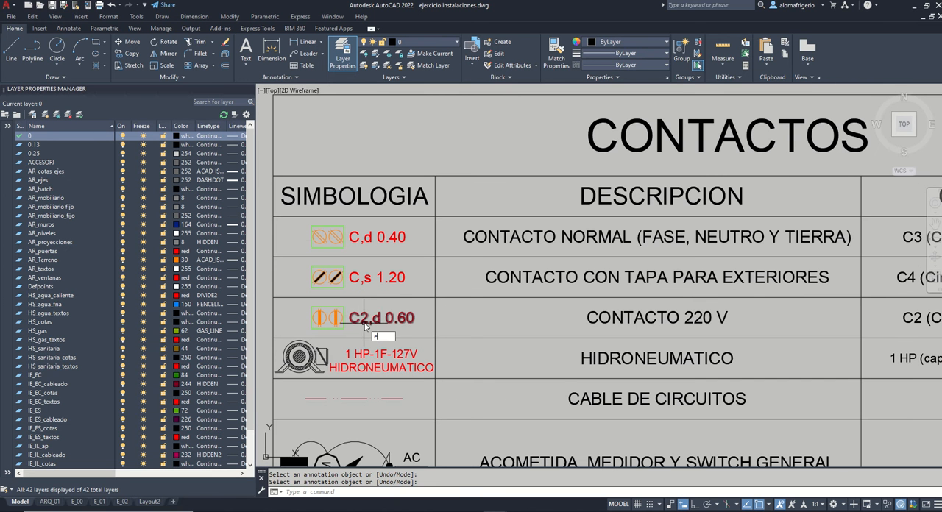
pyautogui.doubleClick(361, 318)
pyautogui.click(367, 316)
pyautogui.press('BackSpace')
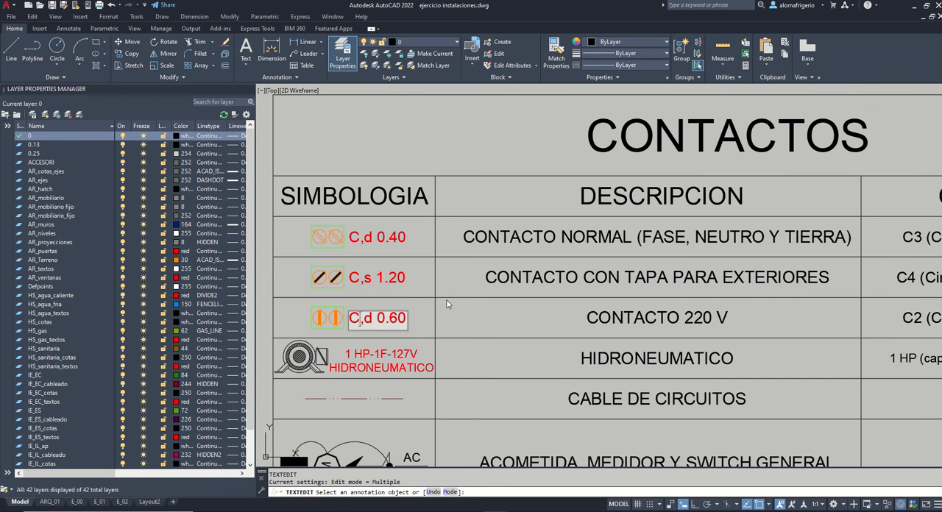
pyautogui.press('Return')
pyautogui.press('Return')
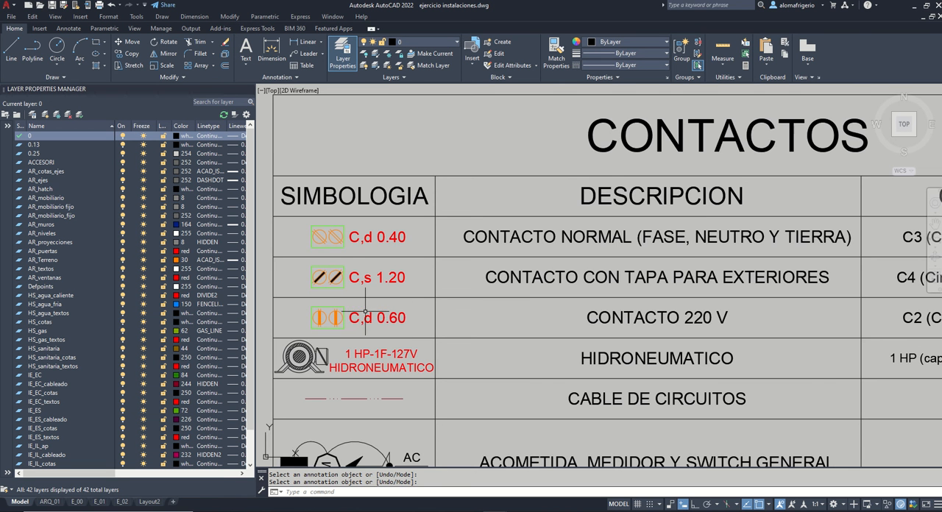
# Step: Examine the HIDRONEUMATICO row's pump symbol, label and observations in the CONTACTOS table
pyautogui.scroll(-3, 404, 302)
pyautogui.scroll(4, 393, 321)
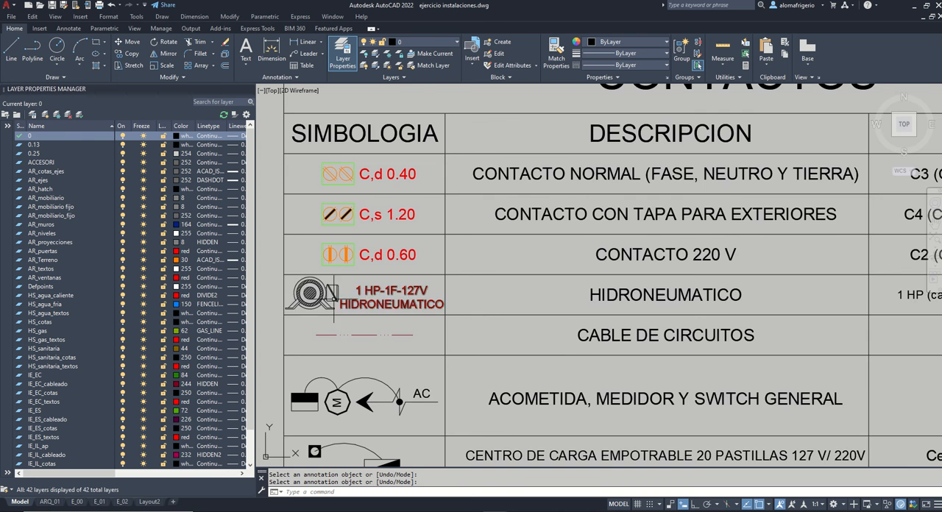
pyautogui.scroll(-2, 310, 295)
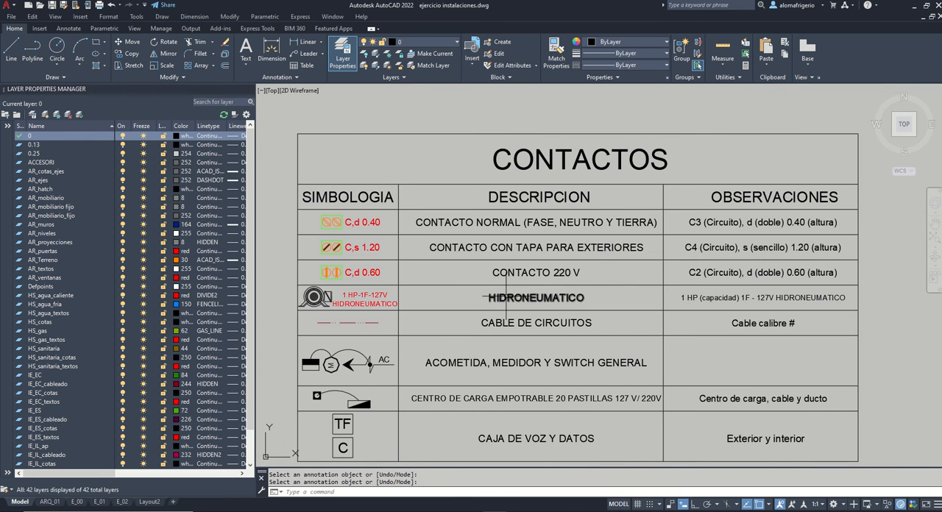
pyautogui.scroll(2, 346, 302)
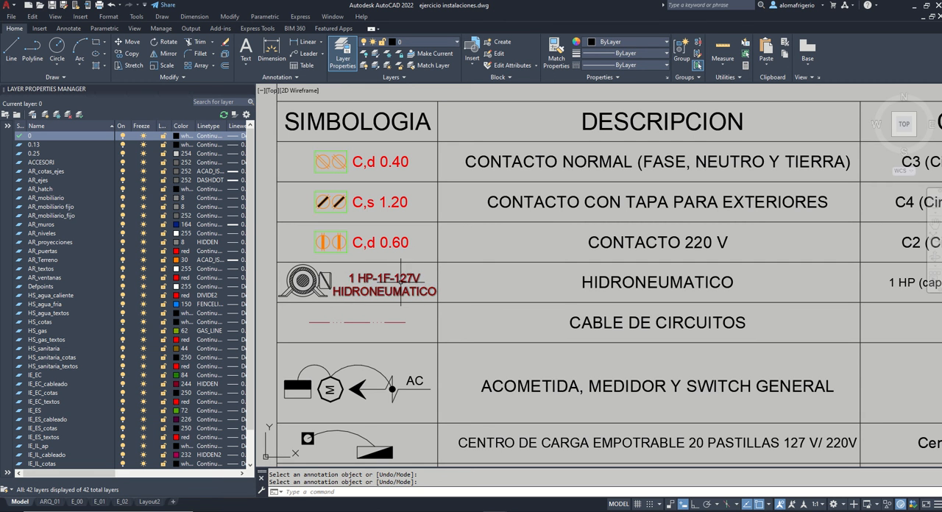
pyautogui.scroll(-2, 584, 310)
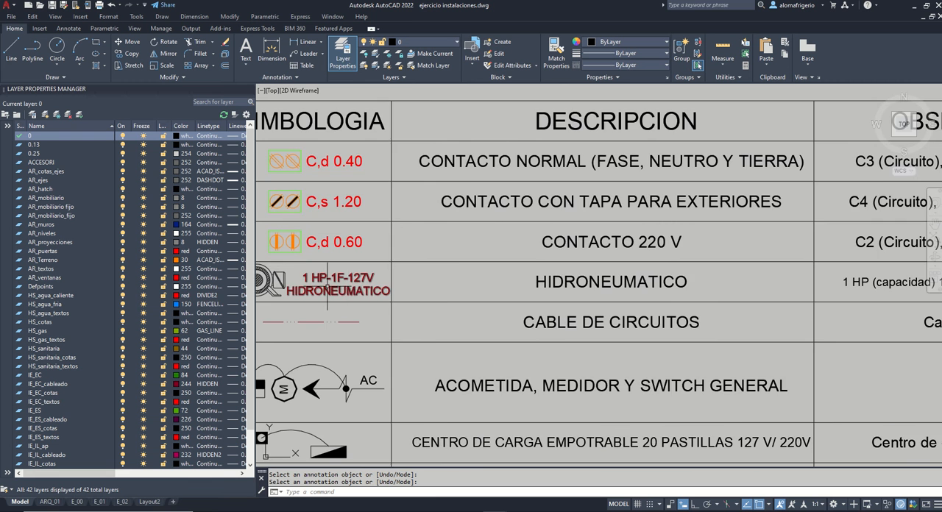
pyautogui.scroll(-3, 340, 286)
pyautogui.moveTo(416, 288); pyautogui.dragTo(469, 285, button='middle')
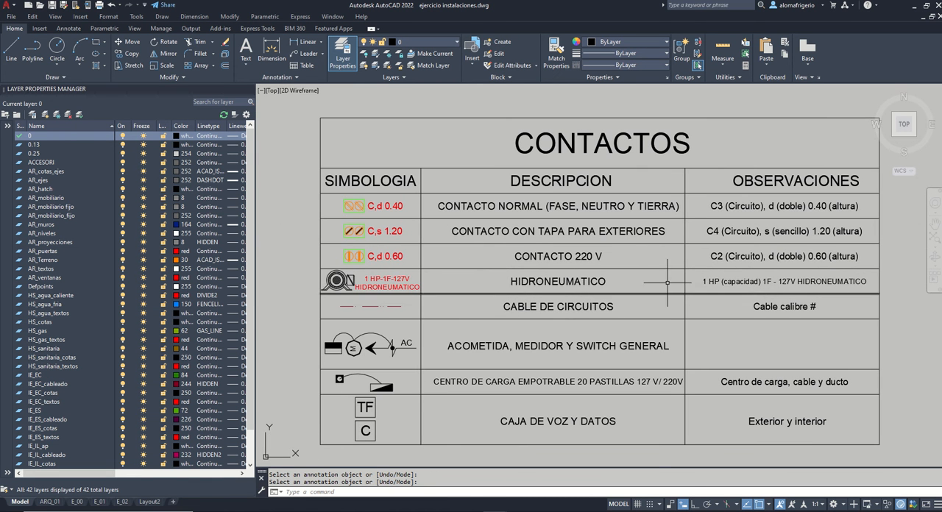
# Step: Select the dashed line symbol in the CABLE DE CIRCUITOS row to inspect it, and clear the selection
pyautogui.scroll(2, 388, 299)
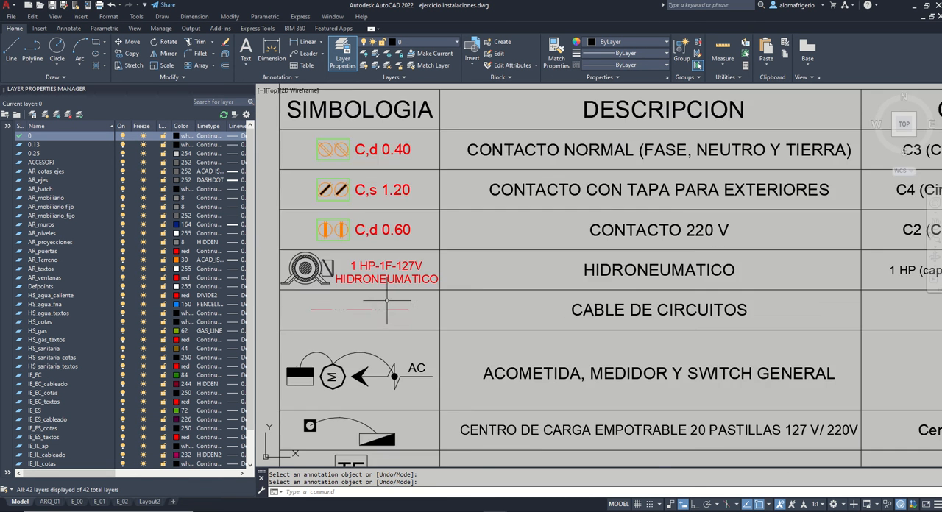
pyautogui.click(377, 312)
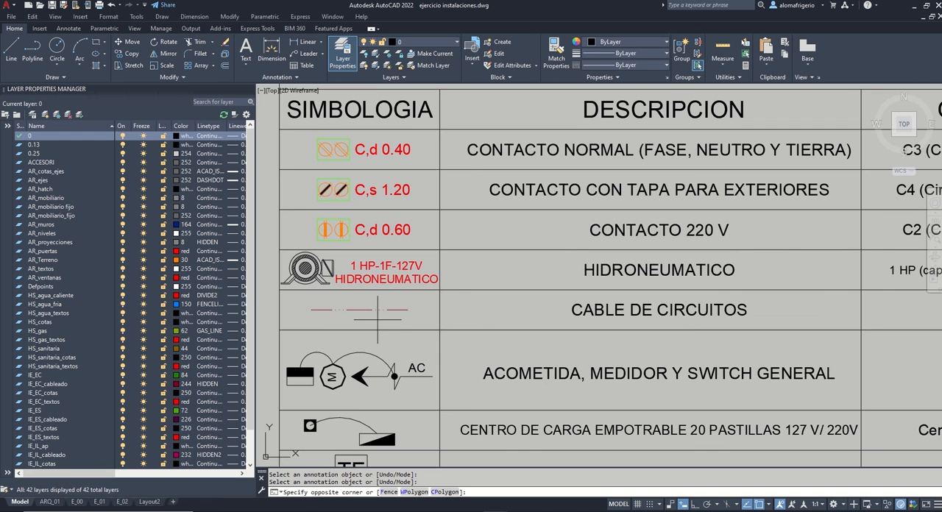
pyautogui.click(499, 300)
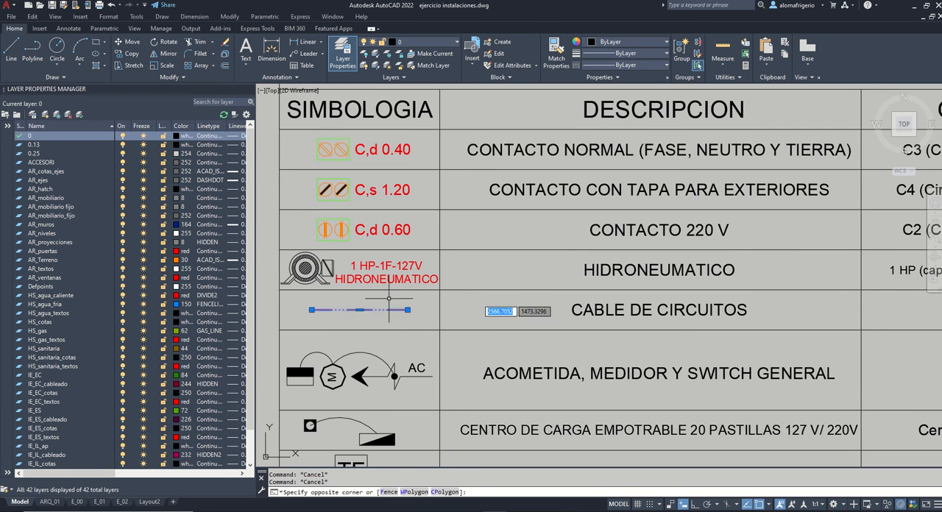
pyautogui.press('Escape')
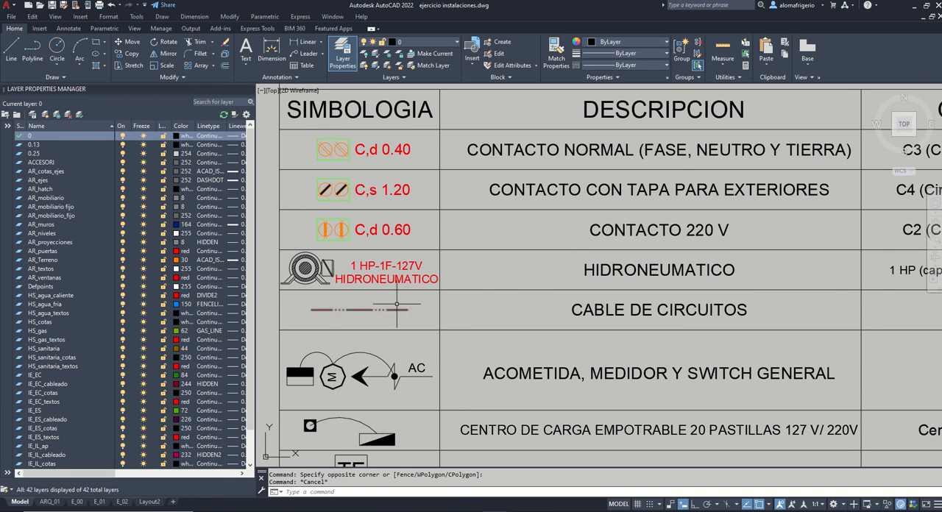
# Step: Regenerate the drawing to refresh the display of the table's line symbols
pyautogui.moveTo(434, 311); pyautogui.dragTo(421, 302, button='middle')
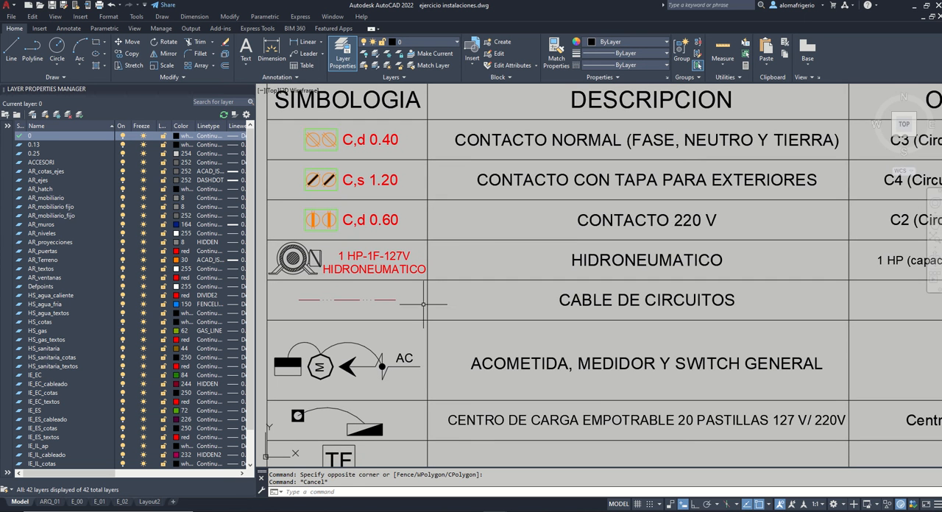
pyautogui.write('re')
pyautogui.press('Return')
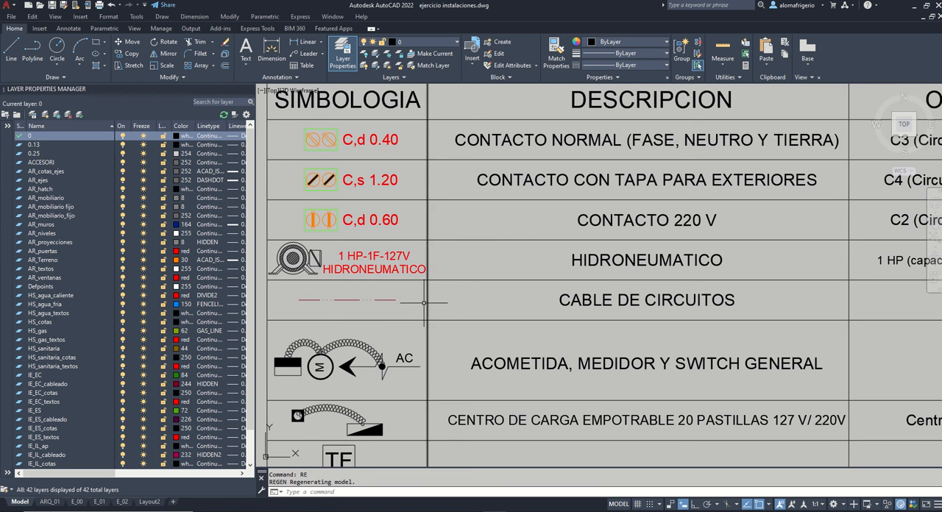
# Step: Review the CABLE DE CIRCUITOS row and its observations, and bring the ACOMETIDA, MEDIDOR Y SWITCH GENERAL row into close view
pyautogui.moveTo(442, 310); pyautogui.dragTo(309, 298, button='middle')
pyautogui.moveTo(555, 287); pyautogui.dragTo(462, 308, button='middle')
pyautogui.scroll(-2, 728, 299)
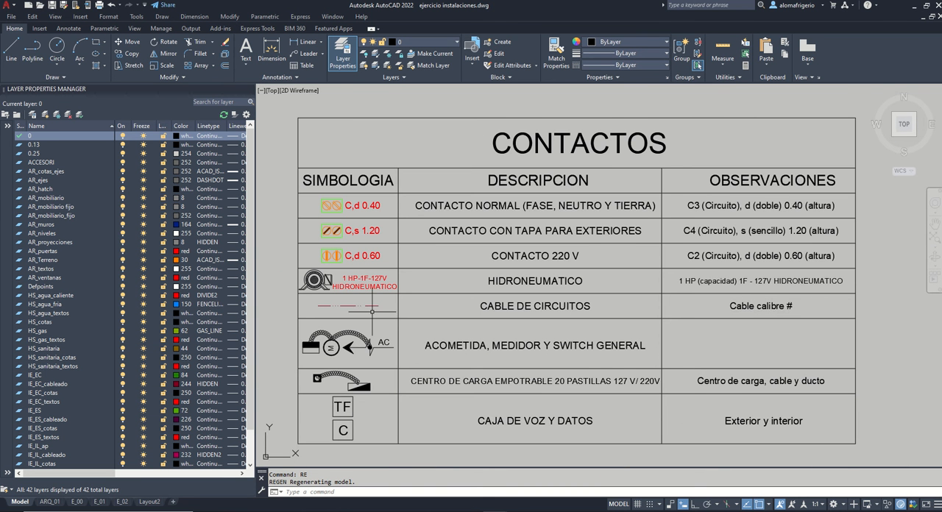
pyautogui.scroll(3, 424, 313)
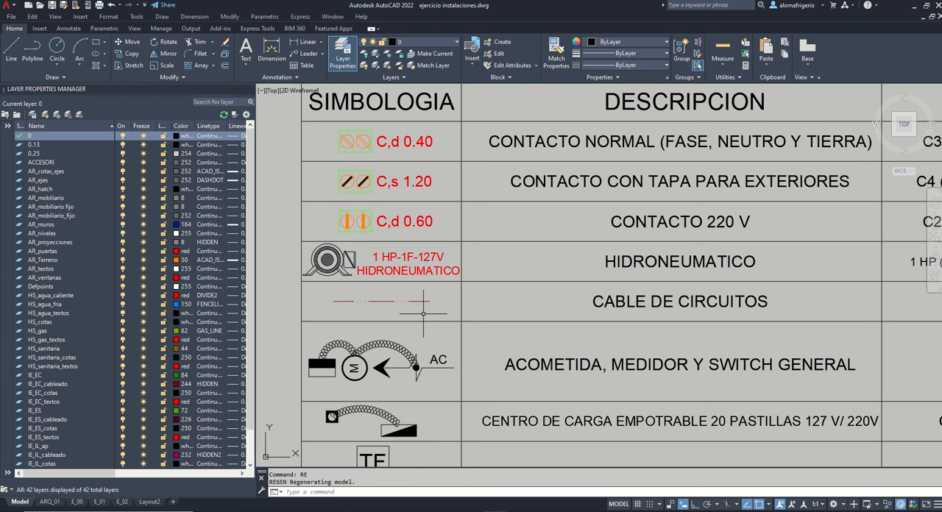
pyautogui.scroll(-2, 380, 264)
pyautogui.scroll(2, 488, 344)
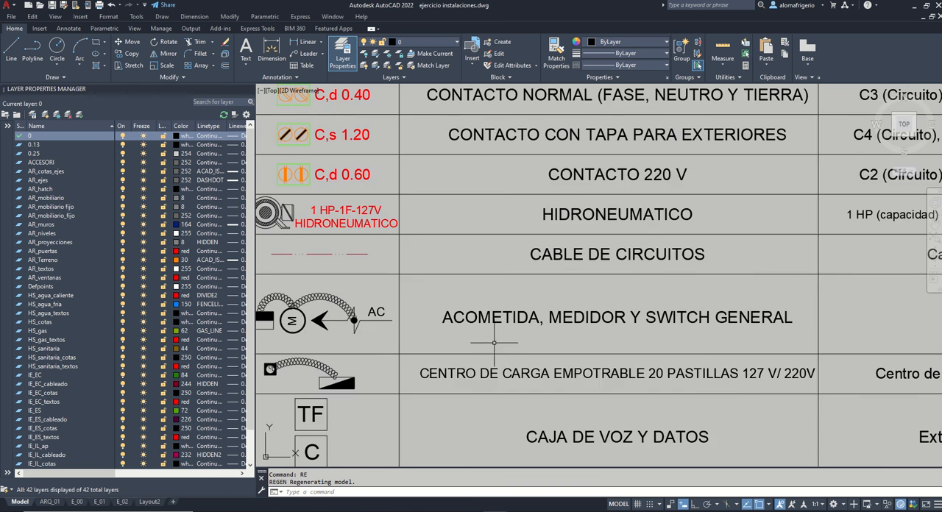
# Step: Select the AC label in the ACOMETIDA, MEDIDOR Y SWITCH GENERAL row to inspect it, and clear the selection
pyautogui.moveTo(512, 316); pyautogui.dragTo(534, 278, button='middle')
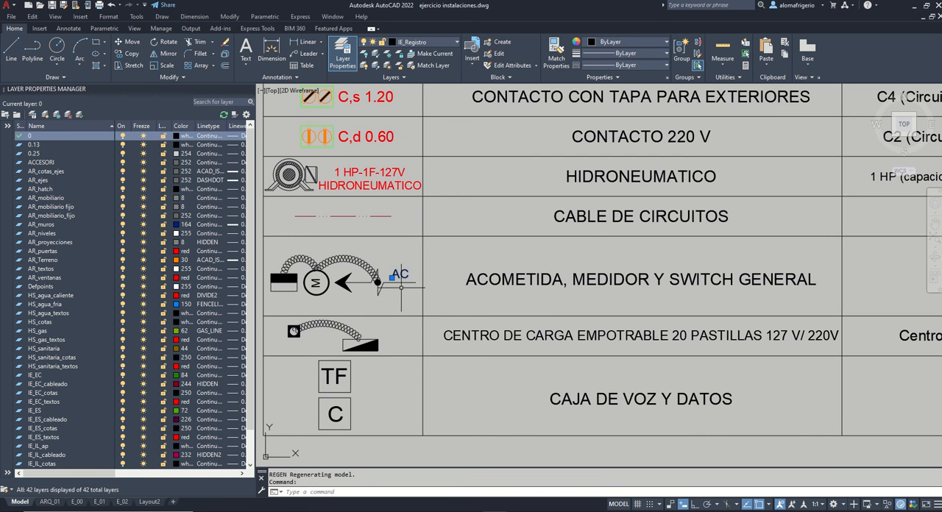
pyautogui.click(390, 278)
pyautogui.press('Escape')
# Step: Switch to Chrome, search Google Images for "acometida", and open the Electricasas picture of an overhead service connection
pyautogui.hotkey('alt', 'Tab')
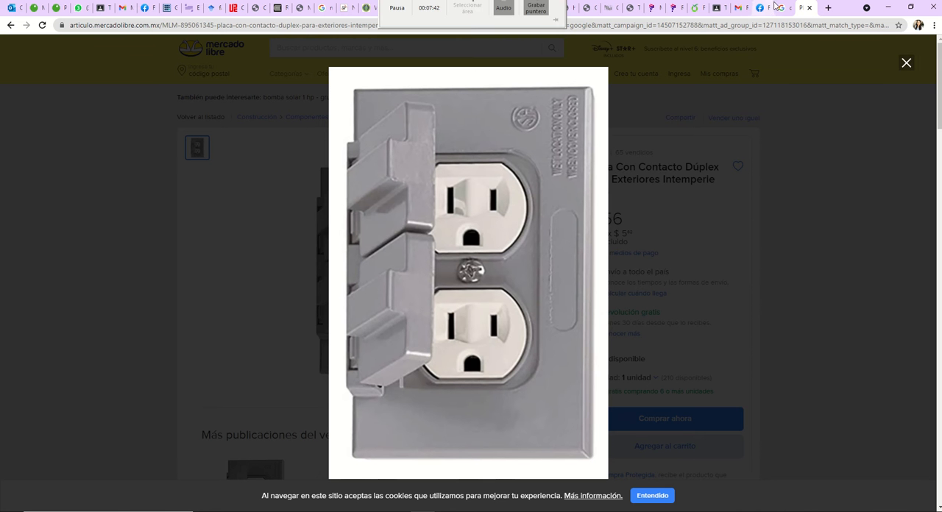
pyautogui.click(782, 7)
pyautogui.write('acometida')
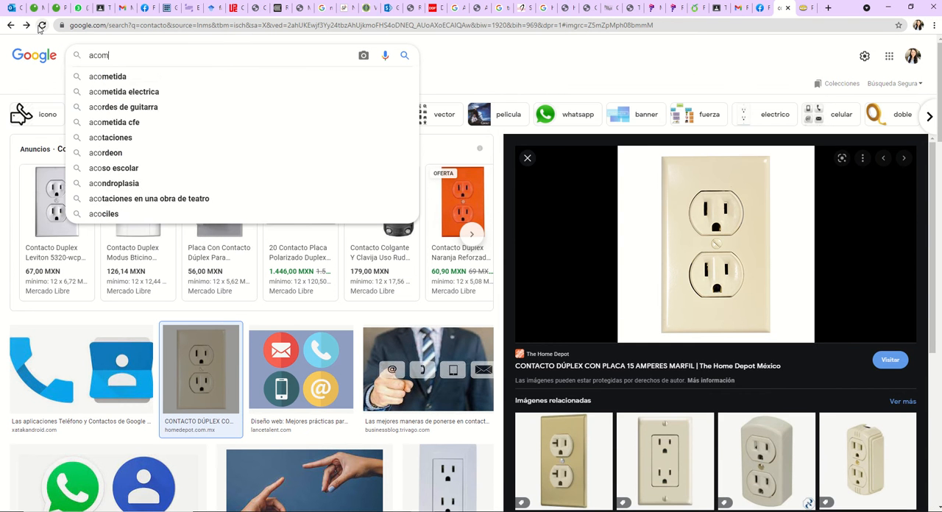
pyautogui.press('Return')
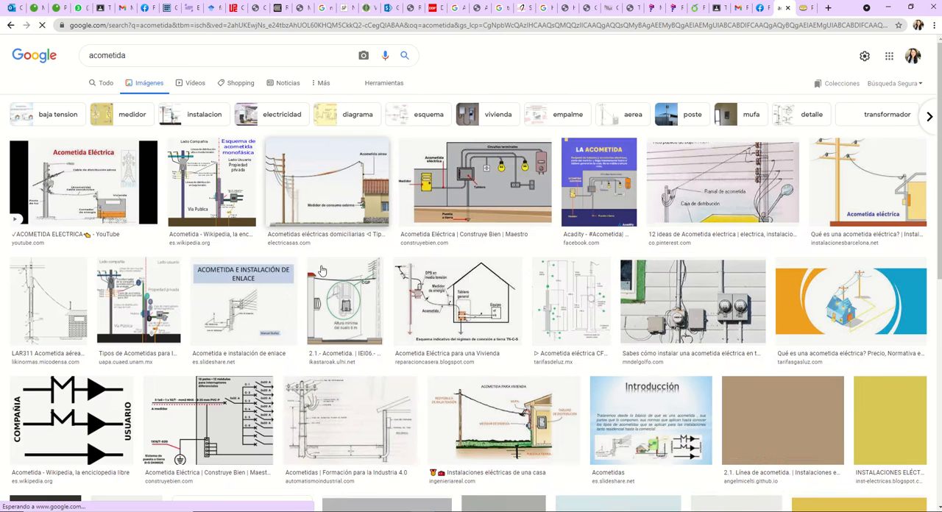
pyautogui.click(452, 180)
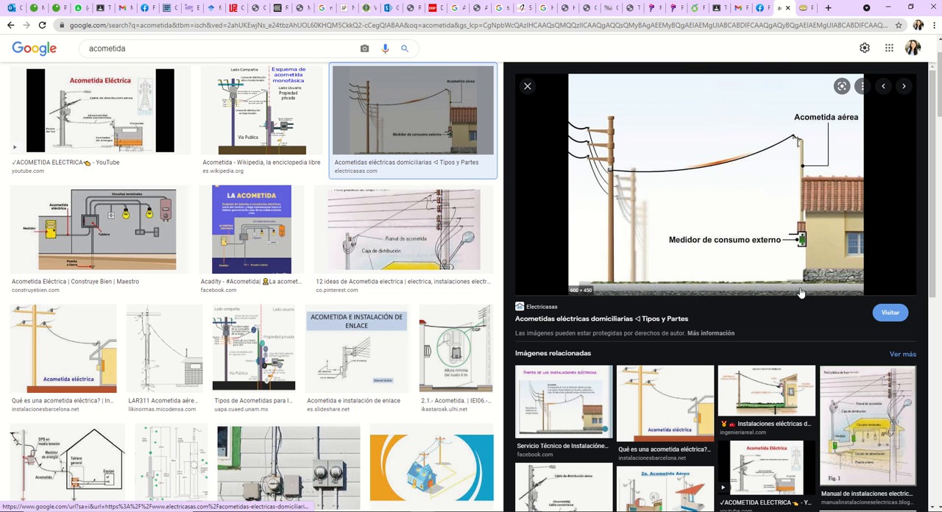
# Step: Compare the overhead service connection picture with the ACOMETIDA, MEDIDOR Y SWITCH GENERAL row in AutoCAD
pyautogui.hotkey('alt', 'Tab')
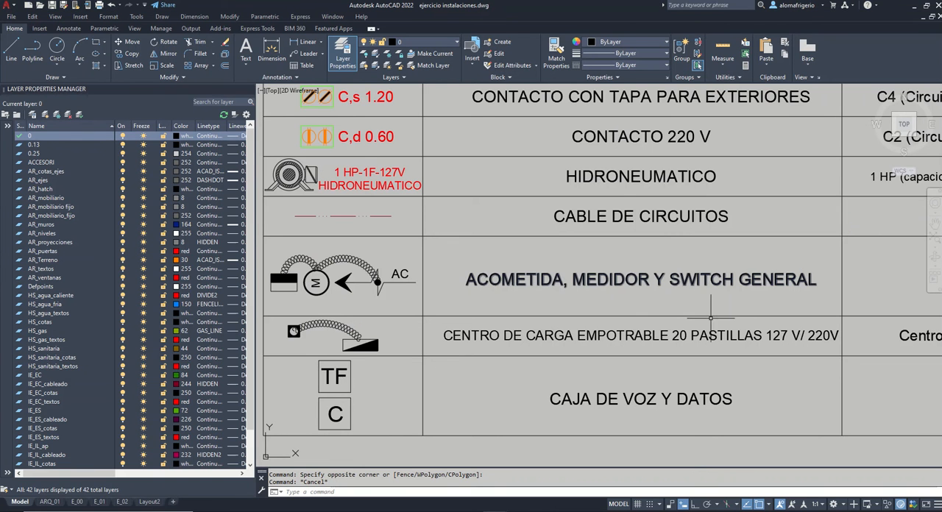
pyautogui.hotkey('alt', 'Tab')
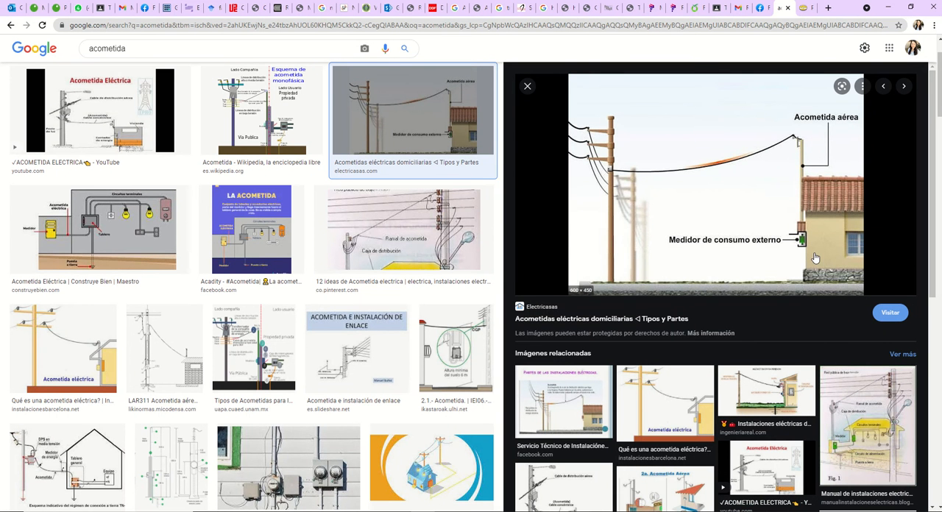
pyautogui.hotkey('alt', 'Tab')
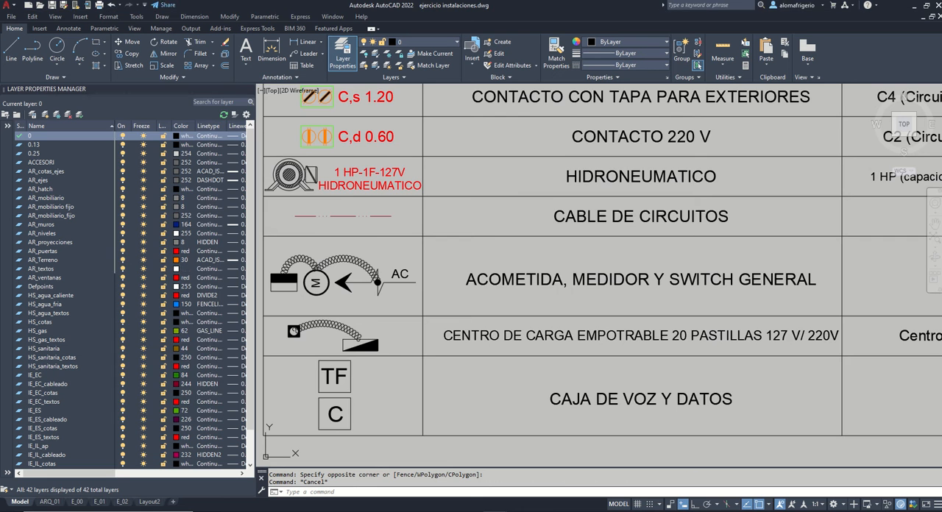
pyautogui.hotkey('alt', 'Tab')
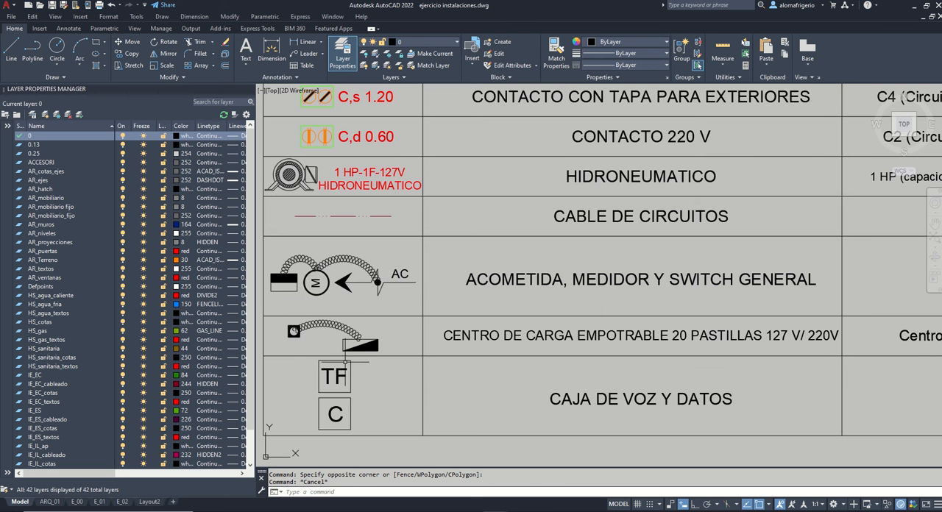
# Step: Examine the switch, meter and service entrance symbols in the ACOMETIDA row, selecting the half-filled switch rectangle to point it out
pyautogui.scroll(4, 270, 281)
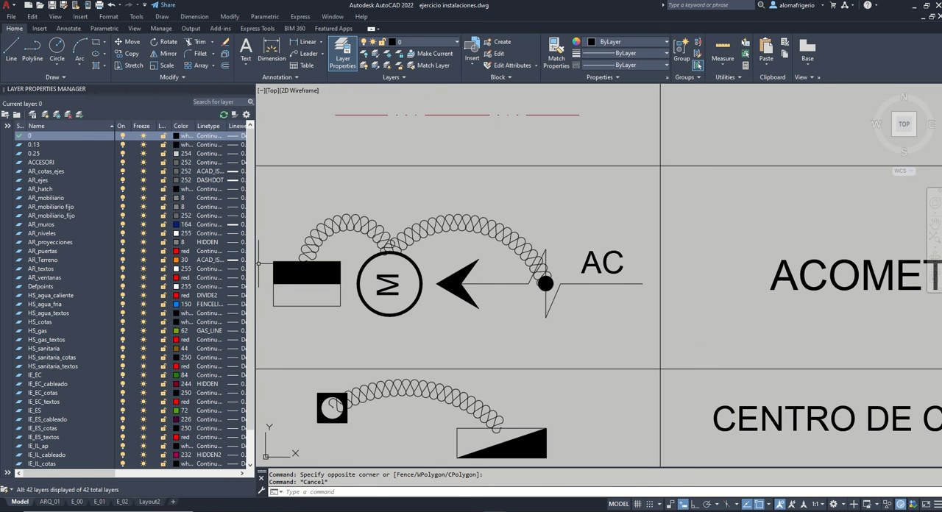
pyautogui.click(258, 253)
pyautogui.click(349, 313)
pyautogui.scroll(-5, 348, 316)
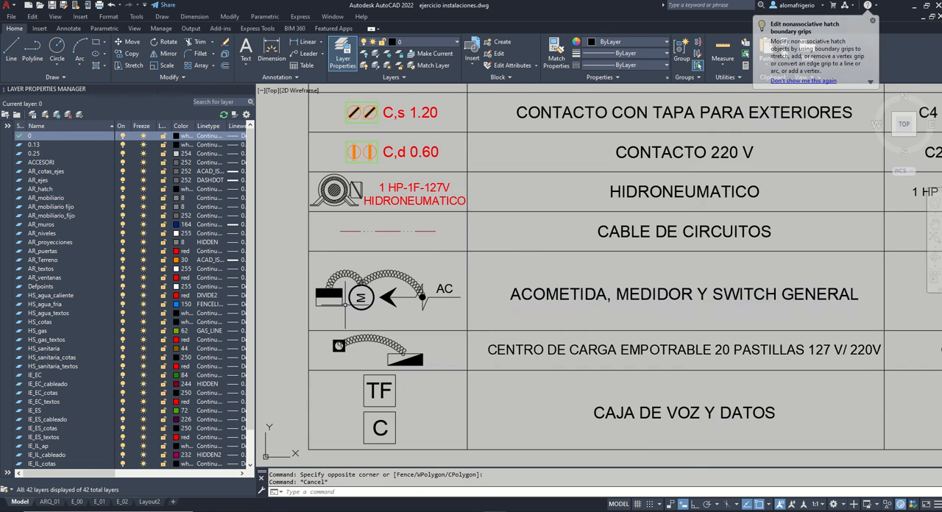
pyautogui.scroll(1, 591, 279)
pyautogui.moveTo(591, 277); pyautogui.dragTo(591, 278, button='middle')
pyautogui.moveTo(773, 298); pyautogui.dragTo(757, 301, button='middle')
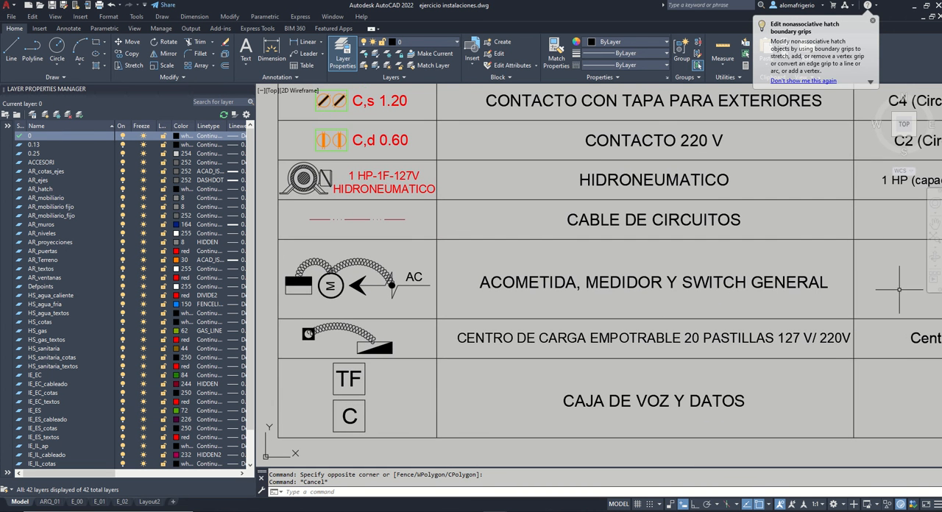
pyautogui.moveTo(847, 286); pyautogui.dragTo(842, 288, button='middle')
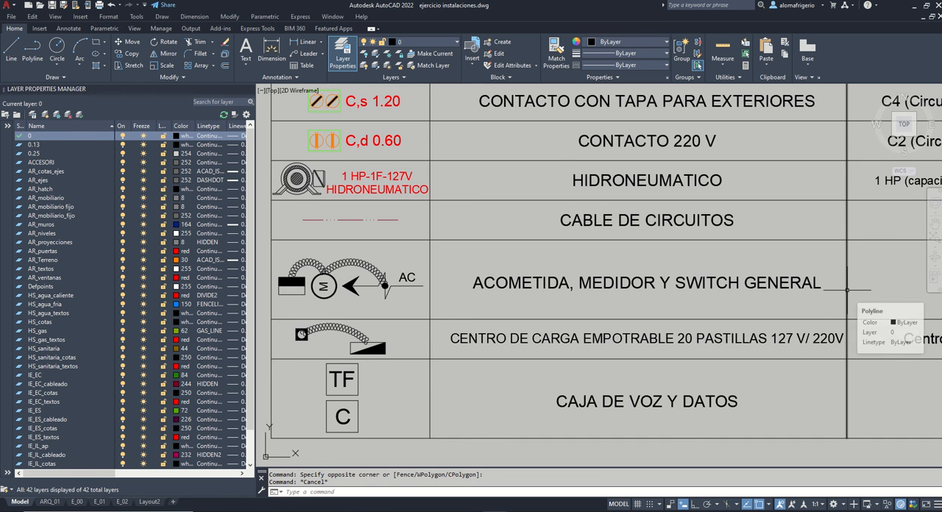
pyautogui.scroll(-2, 491, 270)
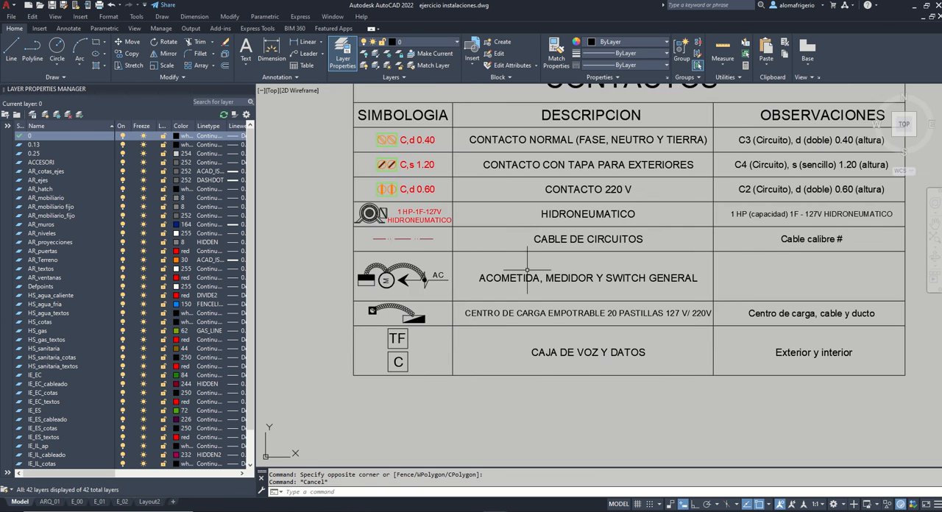
# Step: Read the CENTRO DE CARGA EMPOTRABLE row, switch to Chrome, and search Google Images for "centro de carga"
pyautogui.scroll(2, 465, 320)
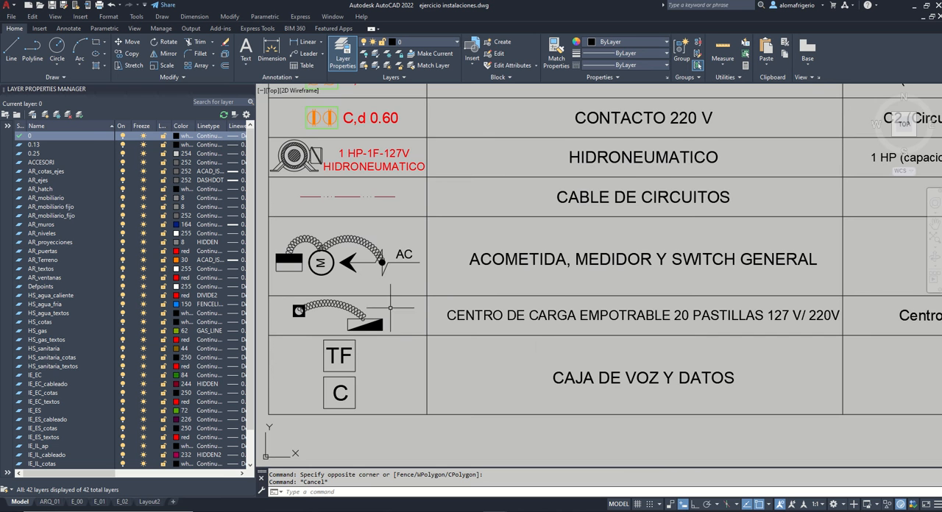
pyautogui.moveTo(588, 328); pyautogui.dragTo(562, 308, button='middle')
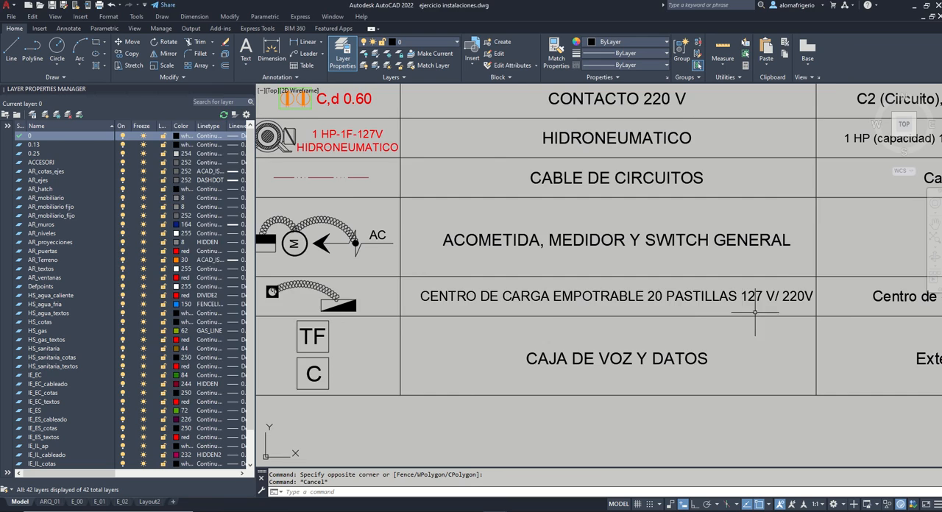
pyautogui.hotkey('alt', 'Tab')
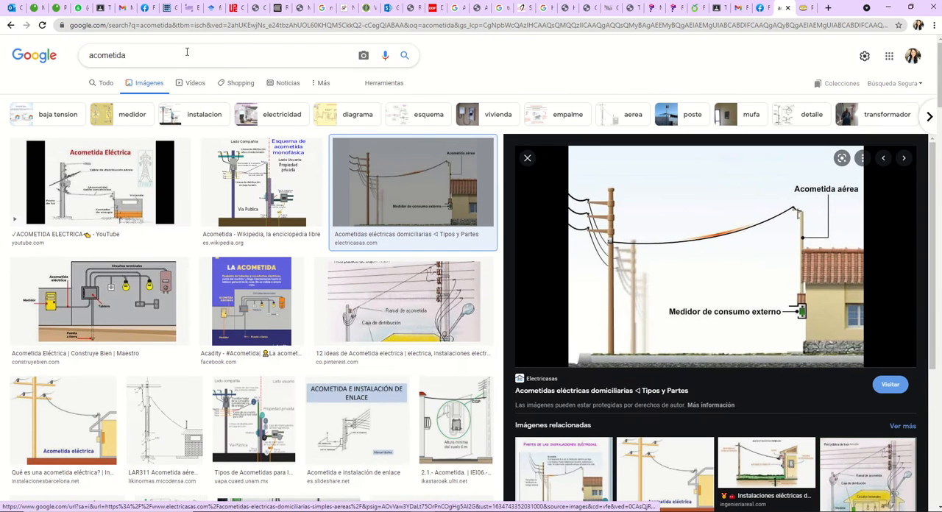
pyautogui.moveTo(187, 53); pyautogui.dragTo(52, 46)
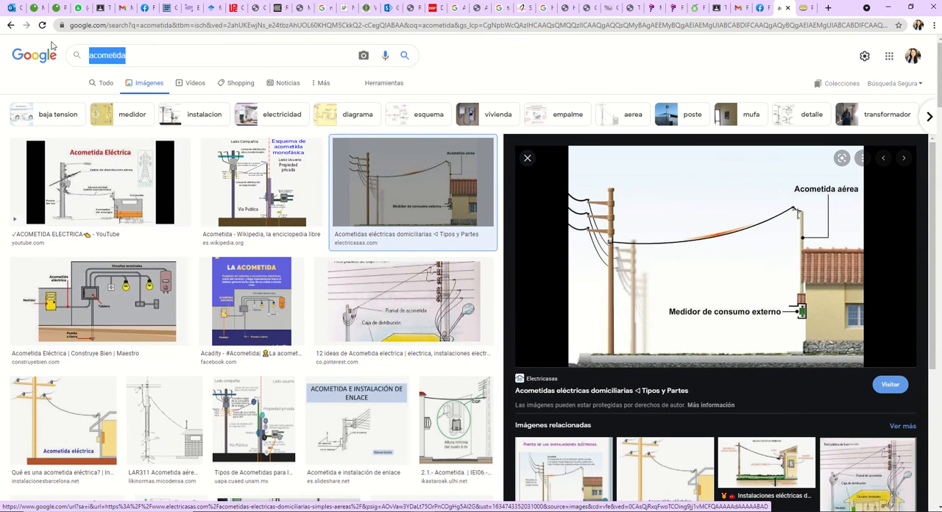
pyautogui.write('centro de carga')
pyautogui.press('Return')
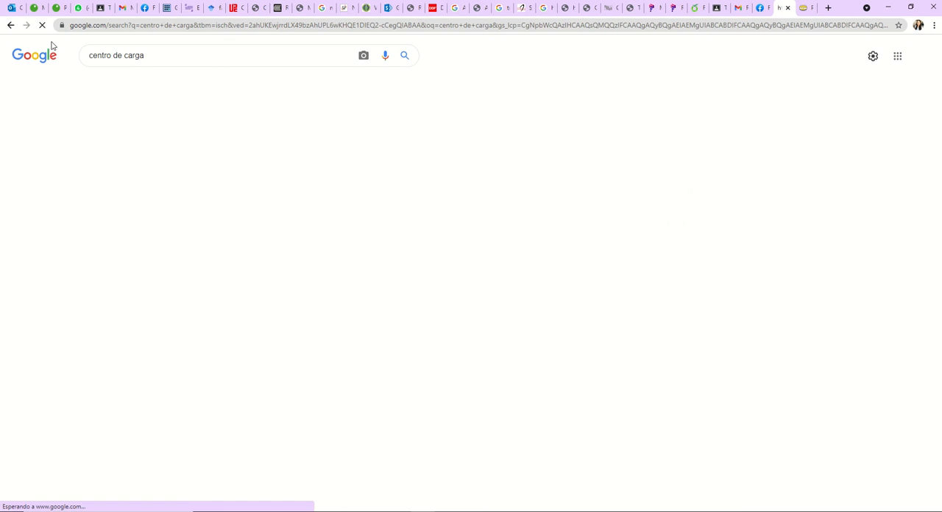
pyautogui.scroll(-3, 335, 322)
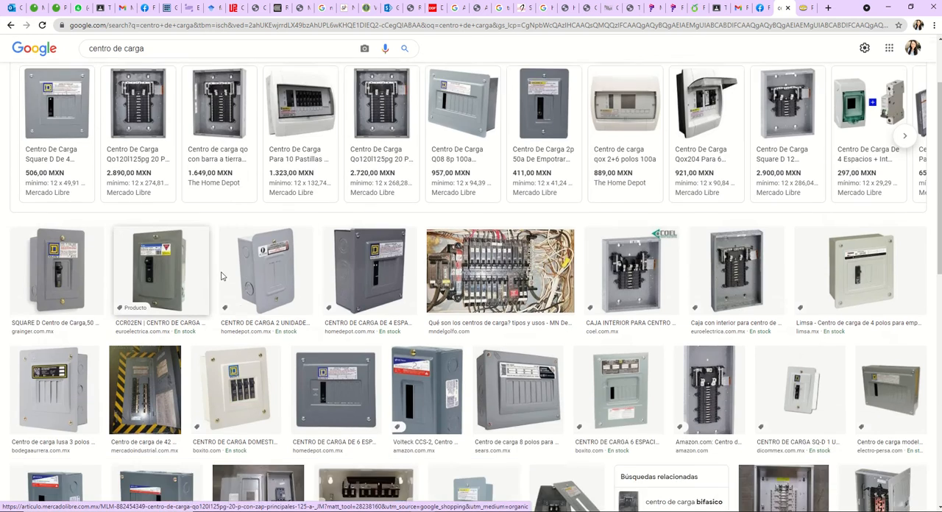
pyautogui.scroll(3, 199, 327)
# Step: Refine the image search to "centro de carga 20 pastillas" and open the Centro De Carga Qo 20 Polos picture
pyautogui.click(204, 48)
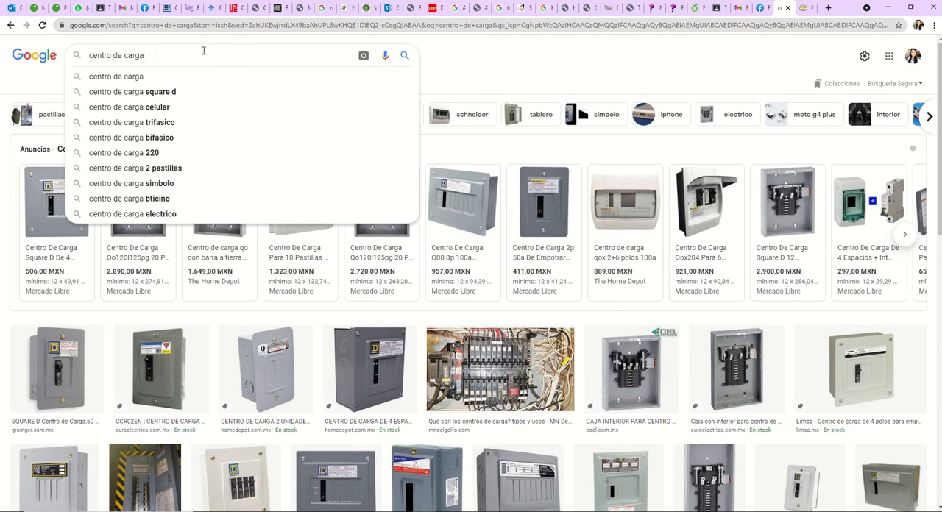
pyautogui.write('20 pastillas')
pyautogui.press('Return')
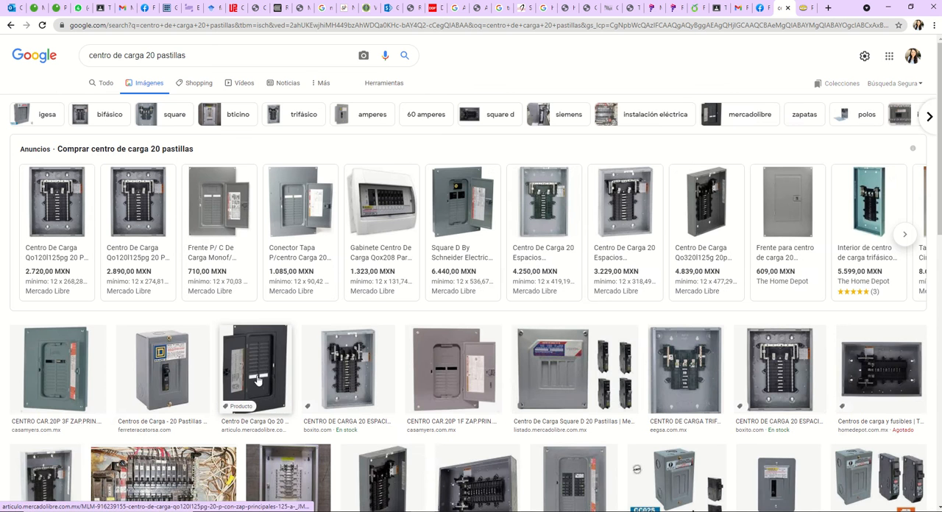
pyautogui.click(271, 369)
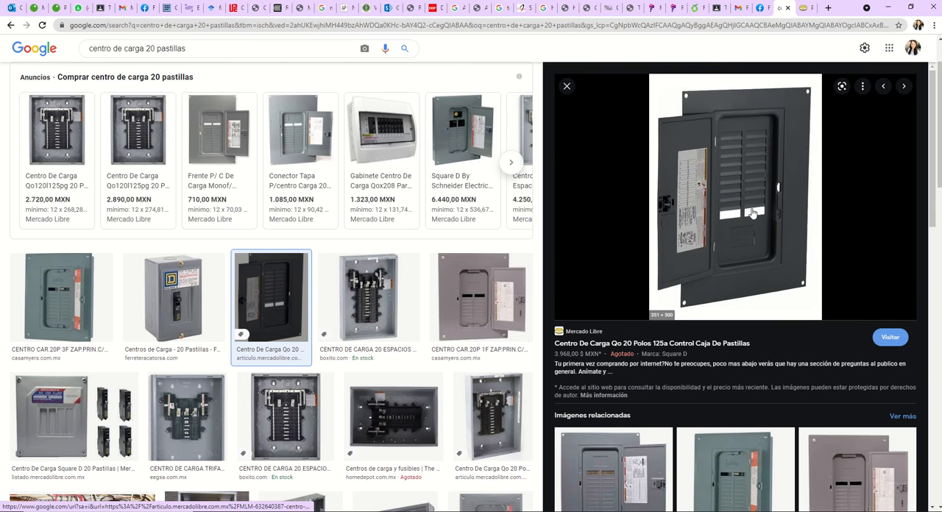
# Step: View the Centro De Carga Square D 20 Pastillas, Pastillas Reduxan and Centro De Carga 8 Pastillas pictures
pyautogui.click(74, 416)
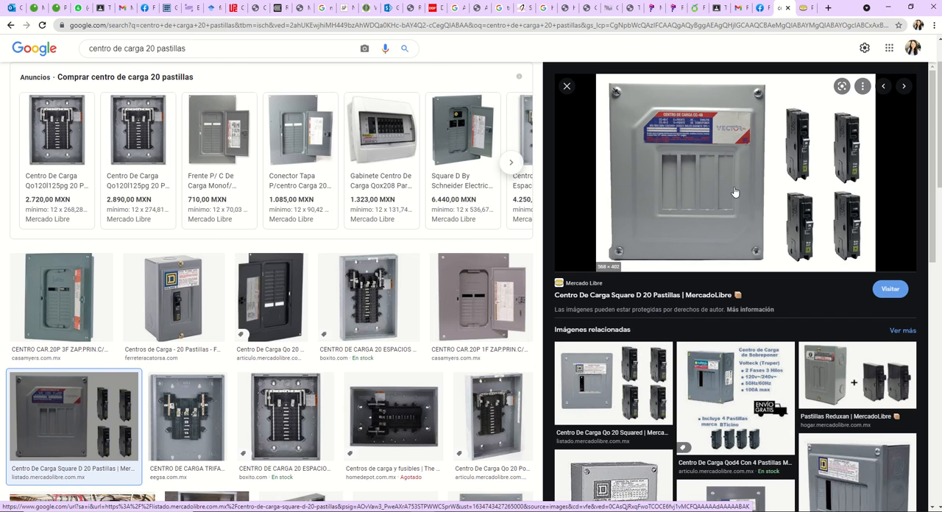
pyautogui.click(852, 379)
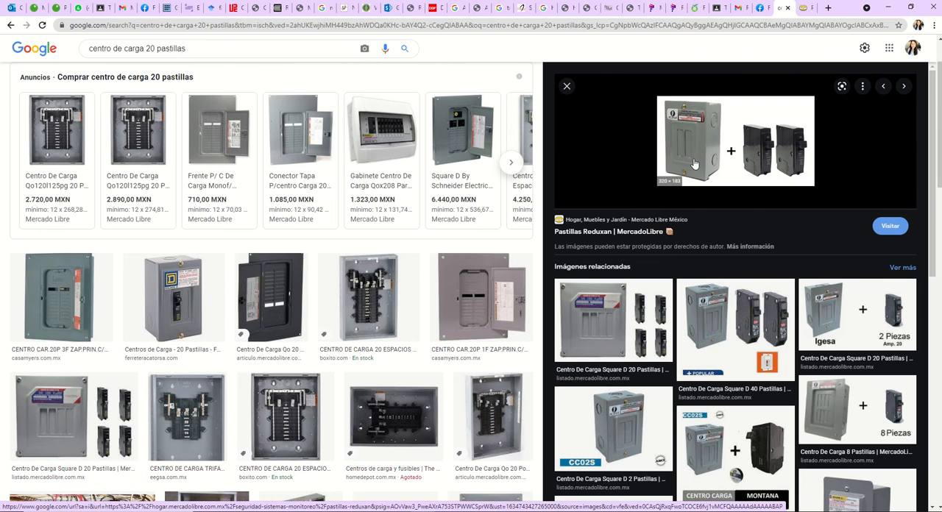
pyautogui.click(885, 429)
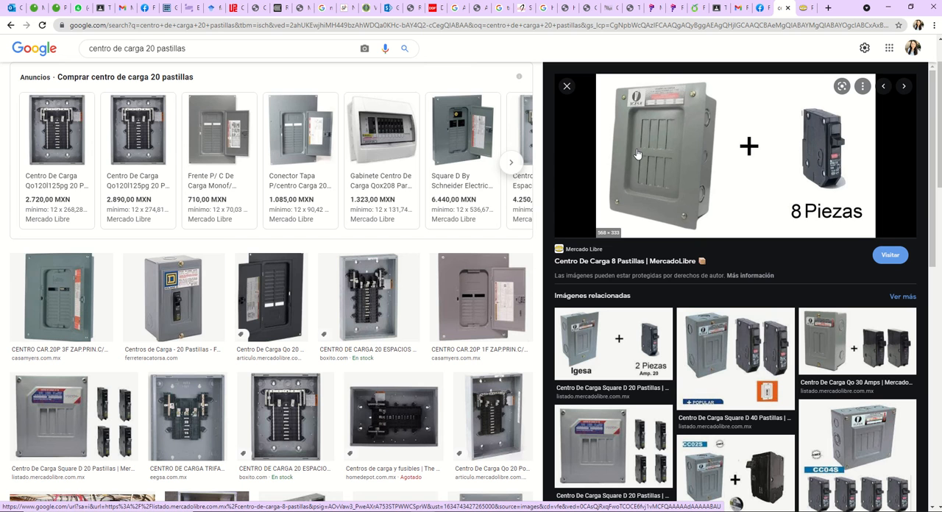
# Step: Switch to ejercicio instalaciones.dwg in AutoCAD and review the CENTRO DE CARGA and ACOMETIDA rows' symbols, connecting coils and observations
pyautogui.hotkey('alt', 'Tab')
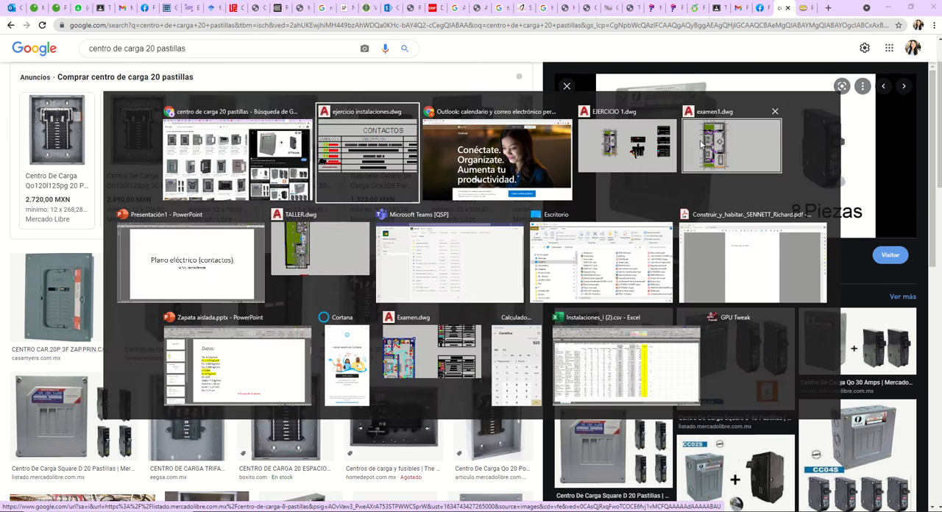
pyautogui.scroll(-1, 662, 287)
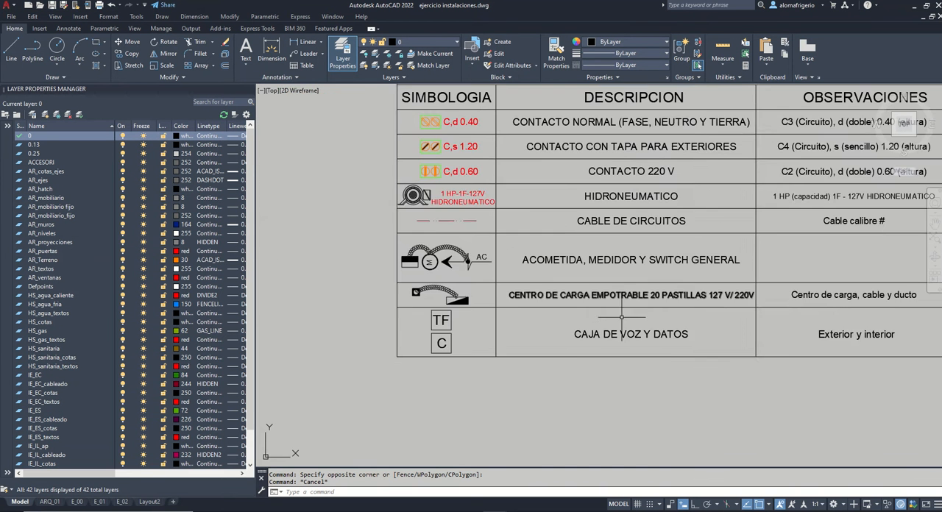
pyautogui.scroll(1, 557, 296)
pyautogui.scroll(-2, 465, 305)
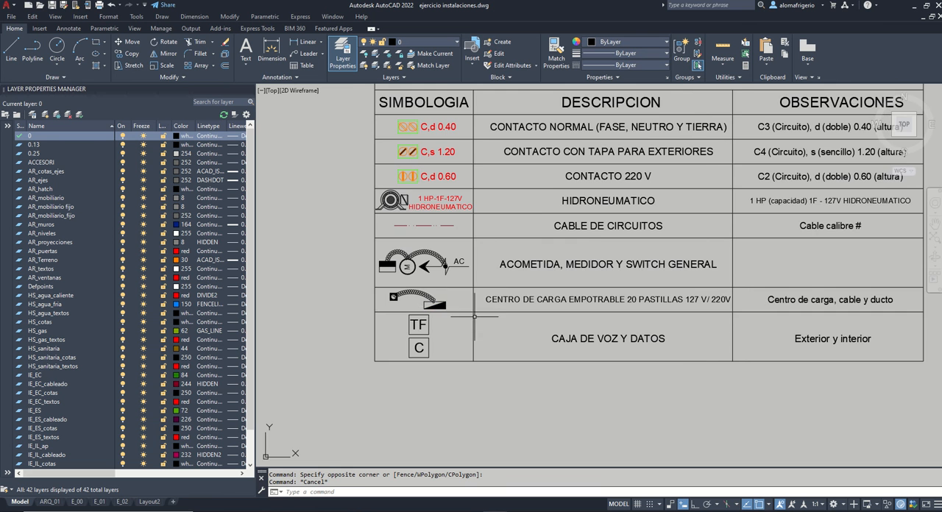
pyautogui.scroll(2, 469, 332)
pyautogui.scroll(-2, 445, 335)
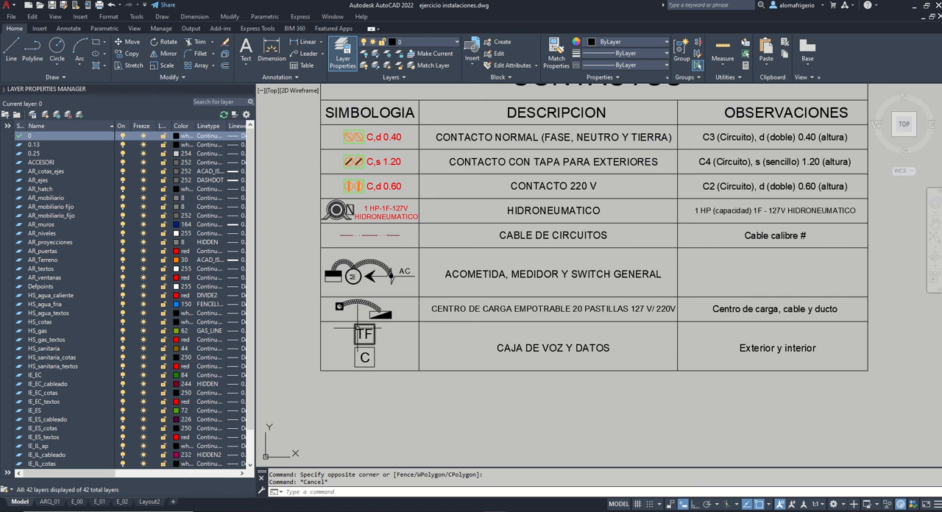
pyautogui.scroll(5, 353, 277)
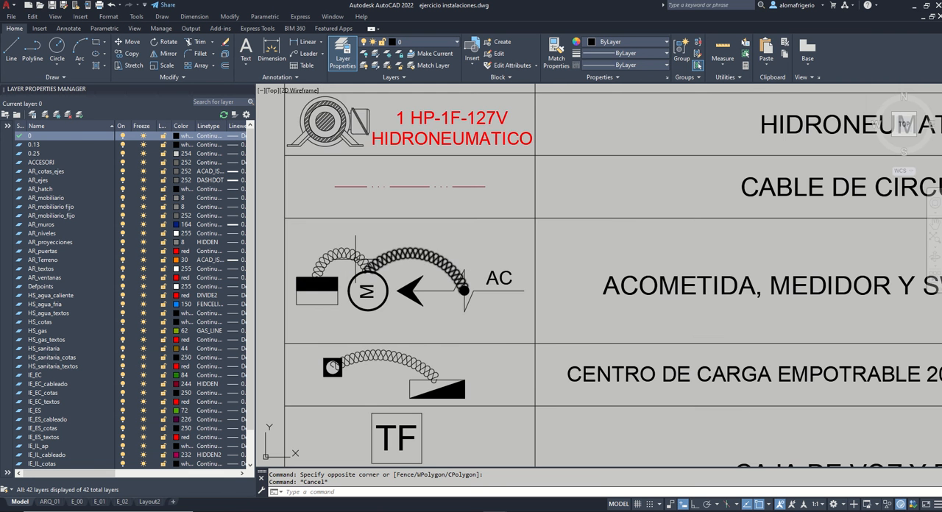
pyautogui.scroll(-3, 402, 272)
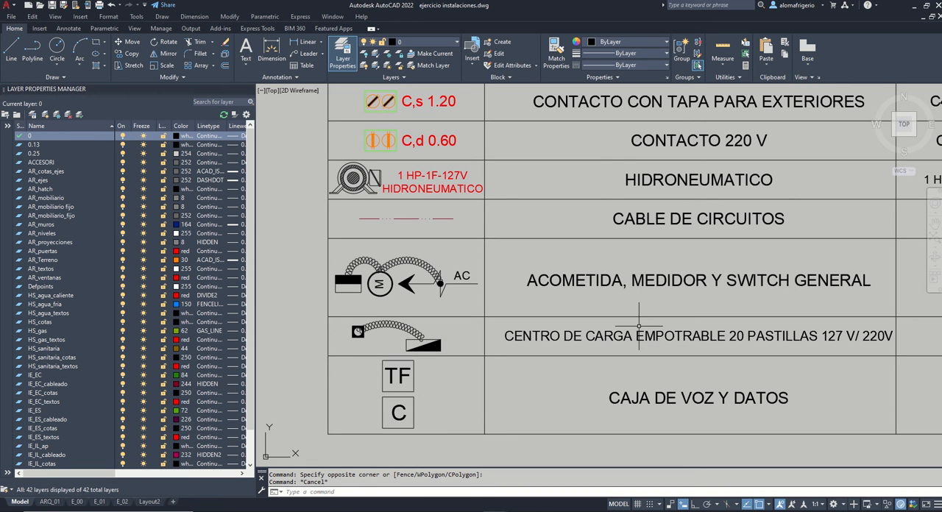
# Step: Copy the ACOMETIDA, MEDIDOR Y SWITCH GENERAL symbol from the CONTACTOS table and paste it beside the front garden of the floor plan
pyautogui.scroll(-4, 644, 321)
pyautogui.scroll(-2, 683, 344)
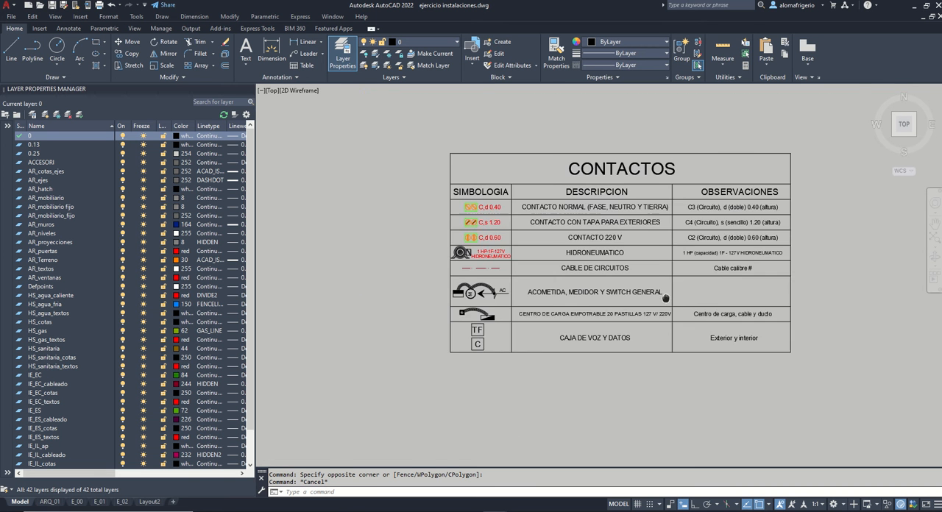
pyautogui.scroll(-5, 674, 285)
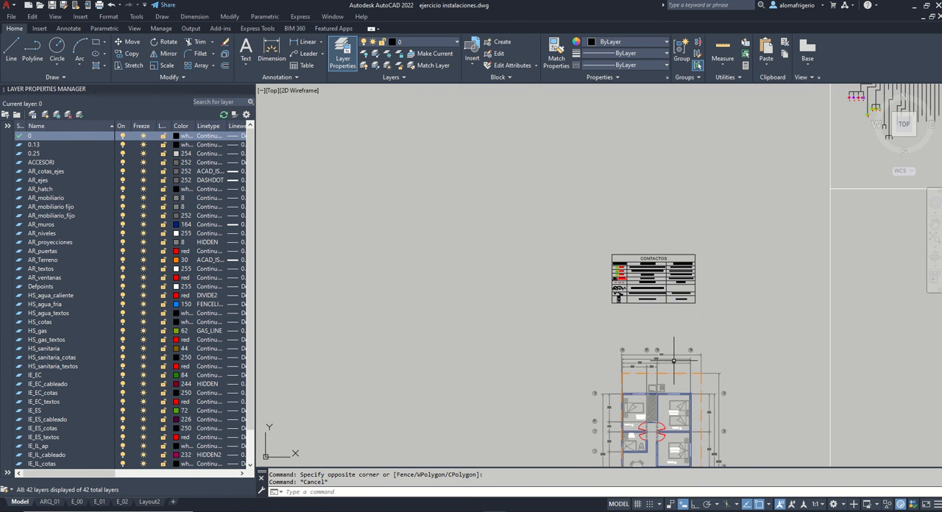
pyautogui.moveTo(675, 465); pyautogui.dragTo(638, 329, button='middle')
pyautogui.scroll(10, 585, 140)
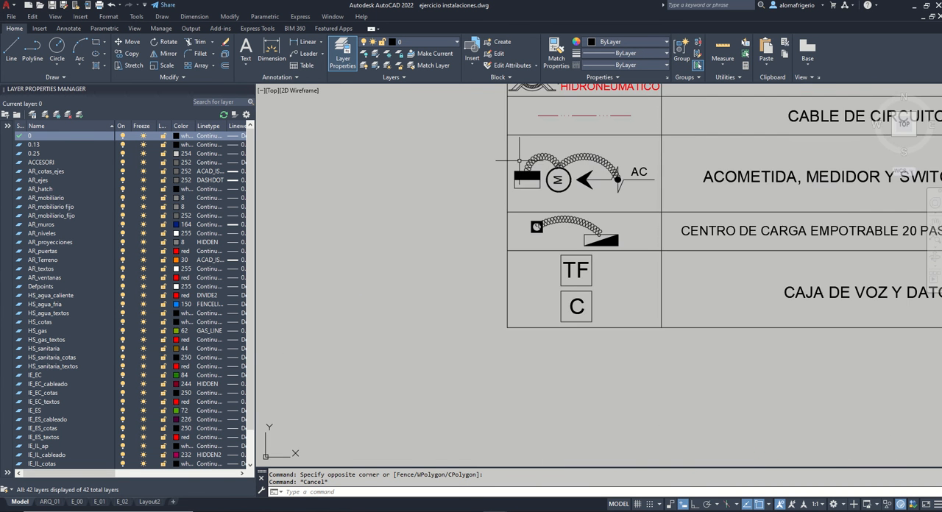
pyautogui.click(498, 143)
pyautogui.click(689, 210)
pyautogui.hotkey('ctrl', 'c')
pyautogui.scroll(-10, 541, 151)
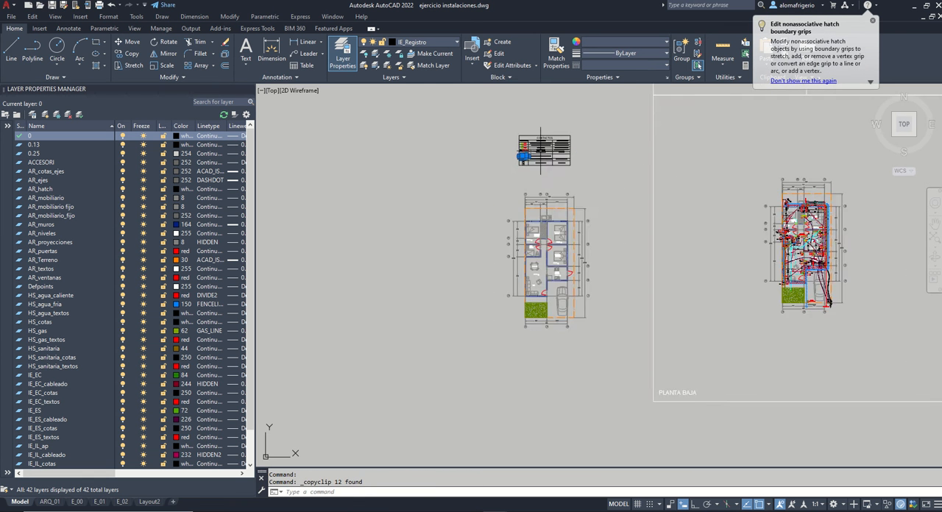
pyautogui.scroll(-2, 541, 151)
pyautogui.scroll(10, 535, 262)
pyautogui.hotkey('ctrl', 'v')
pyautogui.click(376, 267)
# Step: Rotate the pasted service-entrance symbol about its meter with Ortho on, so the AC end points straight down the sheet
pyautogui.click(350, 232)
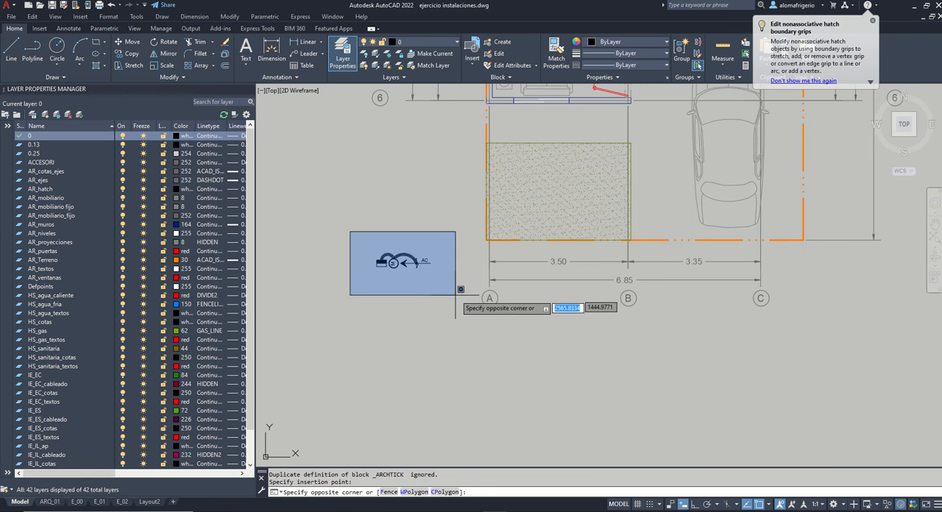
pyautogui.click(456, 295)
pyautogui.write('ro')
pyautogui.press('Return')
pyautogui.click(395, 263)
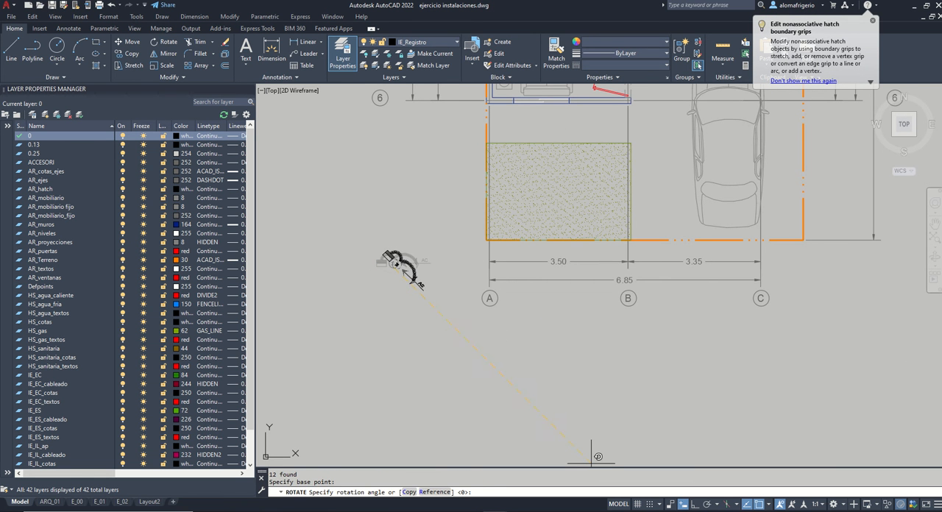
pyautogui.click(690, 505)
pyautogui.click(473, 389)
# Step: Move the rotated service-entrance symbol onto the lot's front corner at axis A, with the meter on the boundary line
pyautogui.click(351, 193)
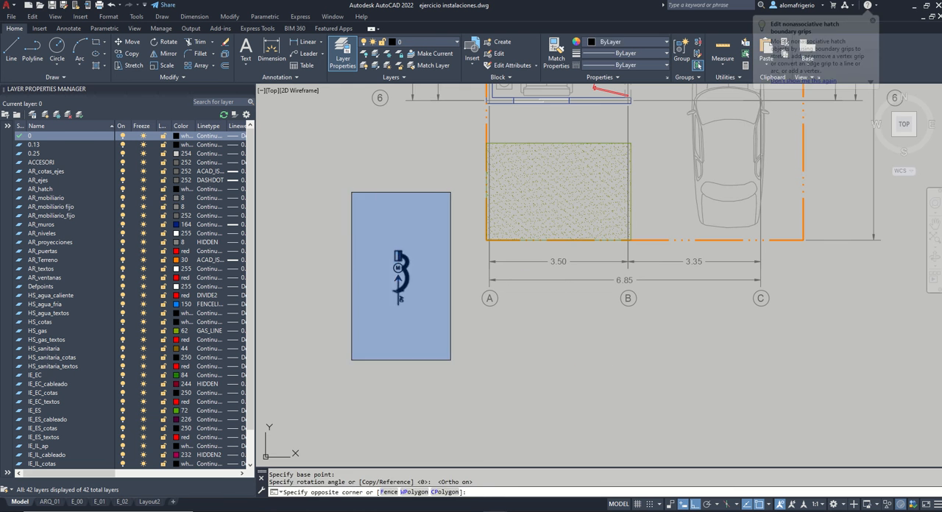
pyautogui.click(458, 359)
pyautogui.scroll(2, 413, 294)
pyautogui.write('m')
pyautogui.press('Return')
pyautogui.click(397, 275)
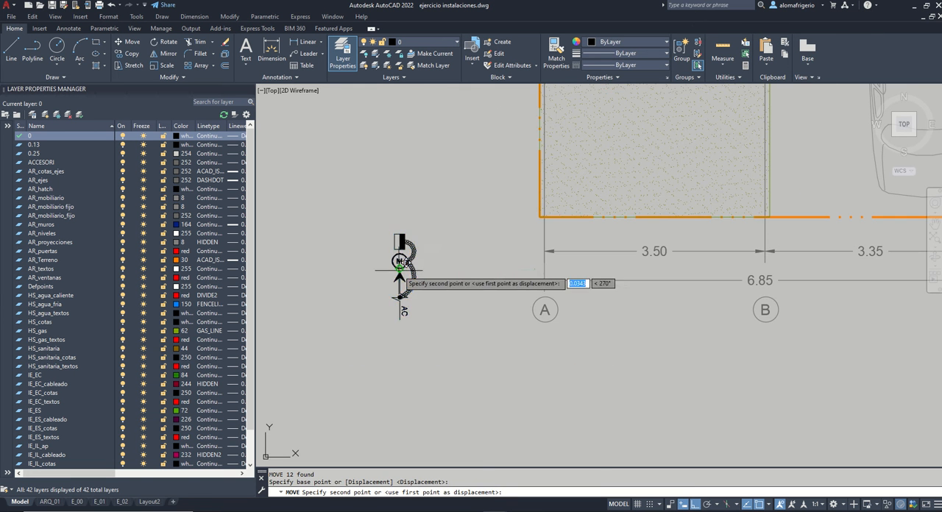
pyautogui.scroll(4, 516, 258)
pyautogui.click(495, 271)
pyautogui.scroll(-5, 375, 295)
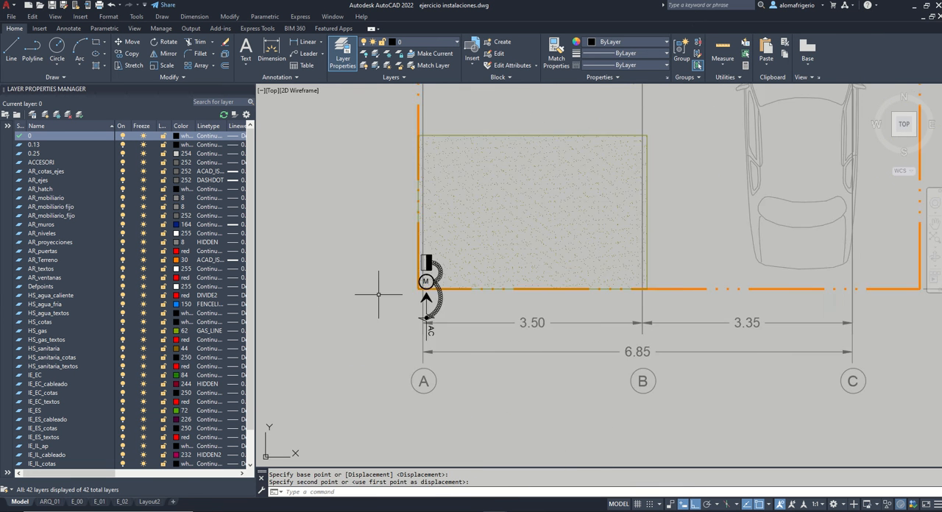
# Step: Stretch the general switch and its coil end, with Ortho off, from the meter to the garage side of the Sala wall
pyautogui.scroll(-5, 626, 317)
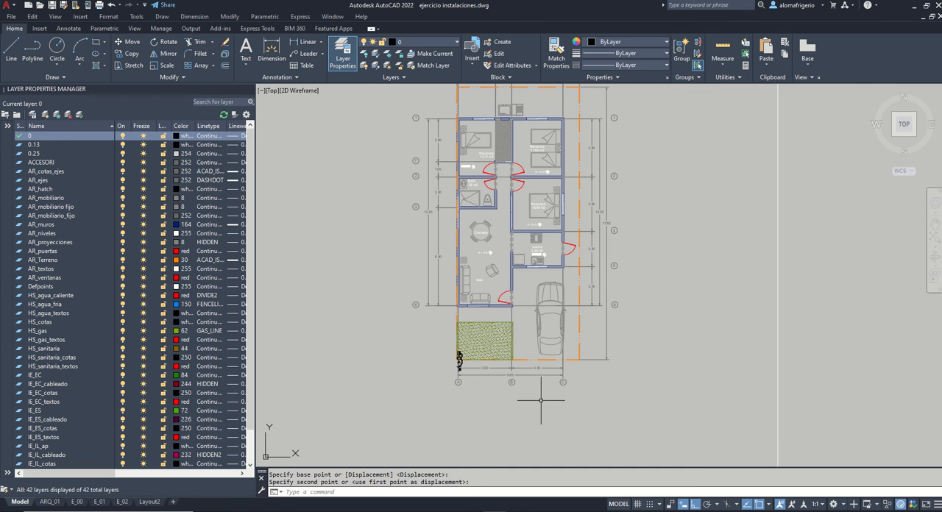
pyautogui.scroll(6, 515, 339)
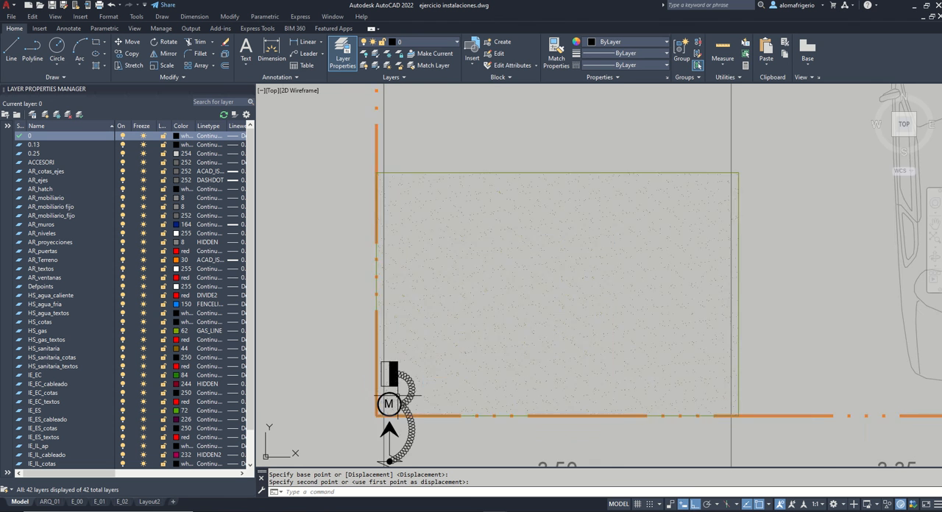
pyautogui.scroll(5, 411, 344)
pyautogui.write('s')
pyautogui.press('Return')
pyautogui.click(438, 359)
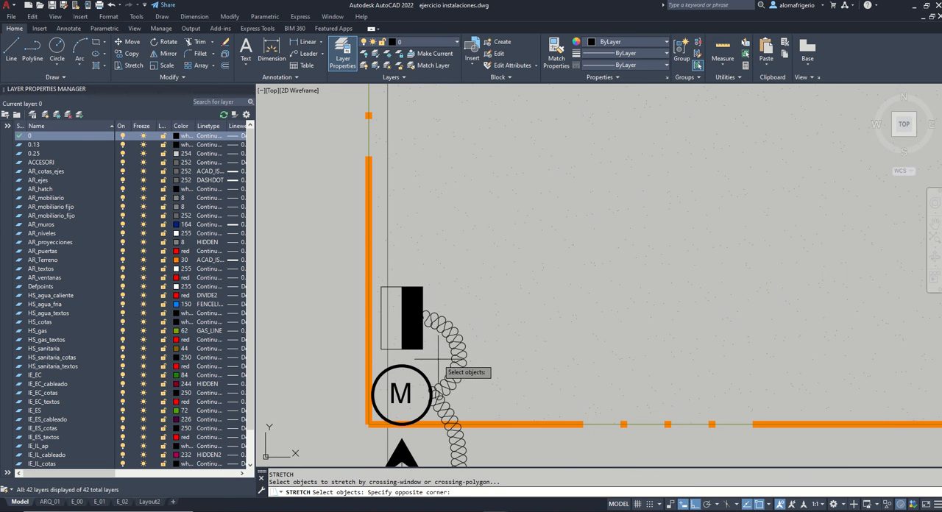
pyautogui.click(384, 275)
pyautogui.press('Return')
pyautogui.click(382, 361)
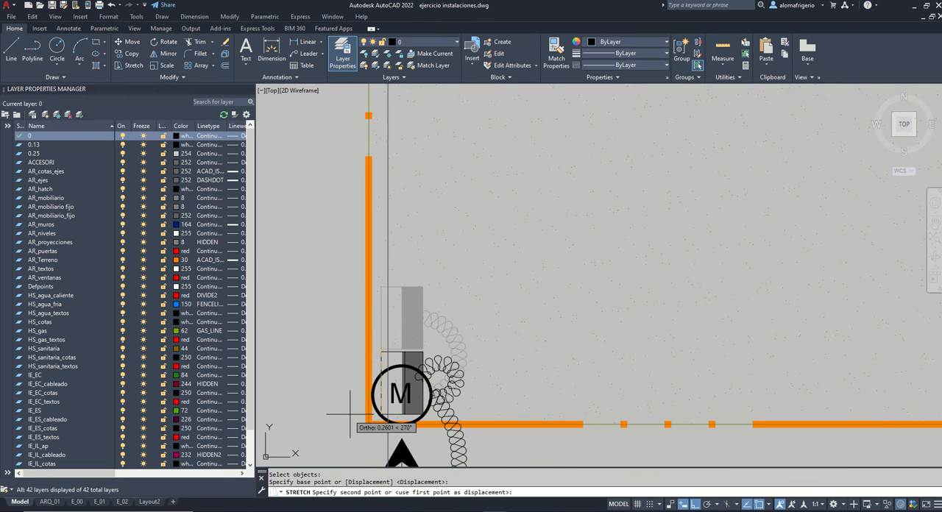
pyautogui.scroll(-6, 362, 399)
pyautogui.click(697, 505)
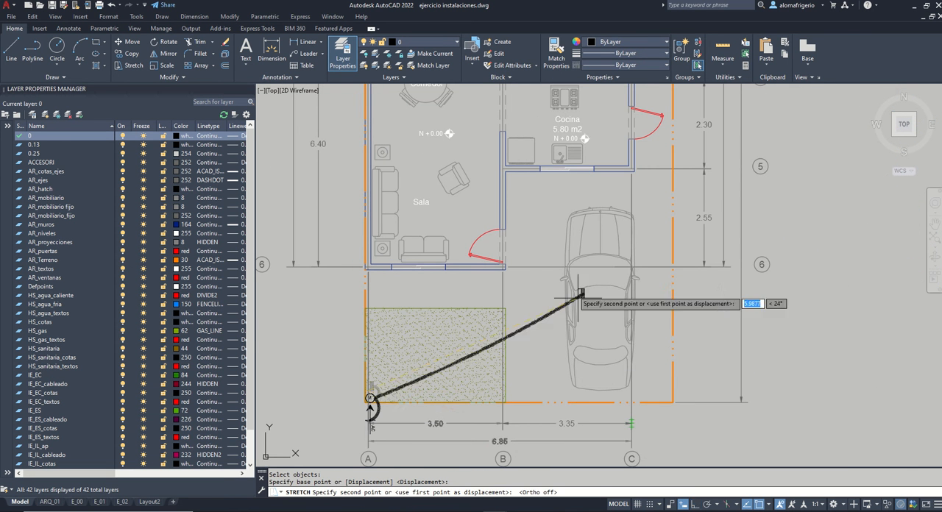
pyautogui.scroll(4, 504, 202)
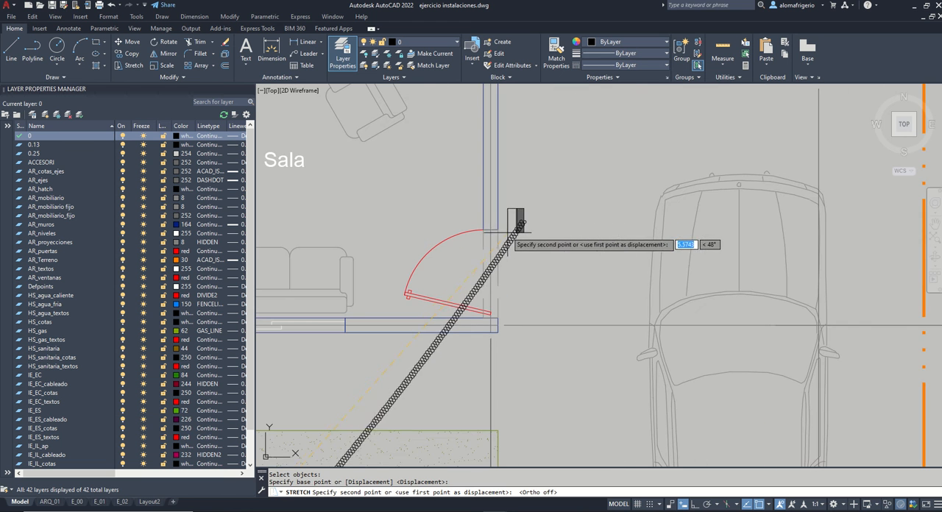
pyautogui.click(510, 193)
# Step: Bend the long coil between the meter and the general switch into an arc bulging toward the car
pyautogui.click(432, 308)
pyautogui.scroll(-3, 450, 340)
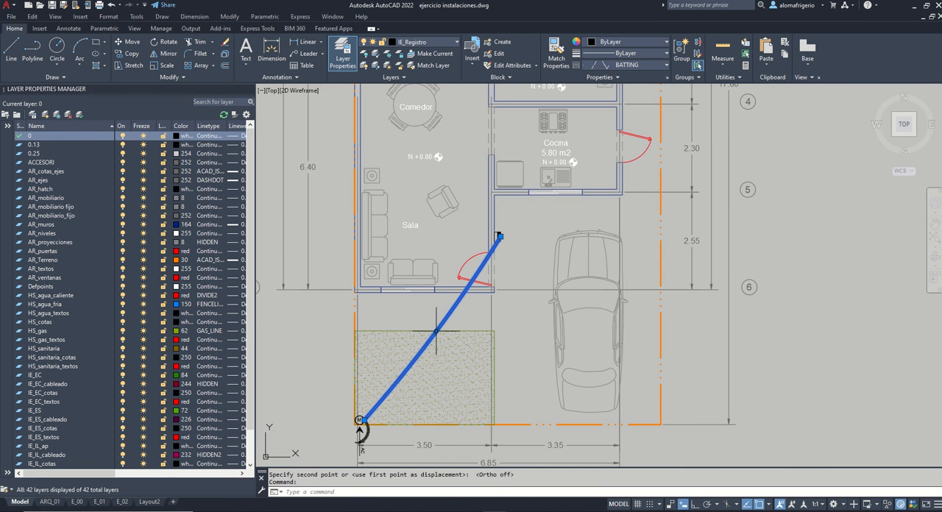
pyautogui.click(440, 331)
pyautogui.click(436, 331)
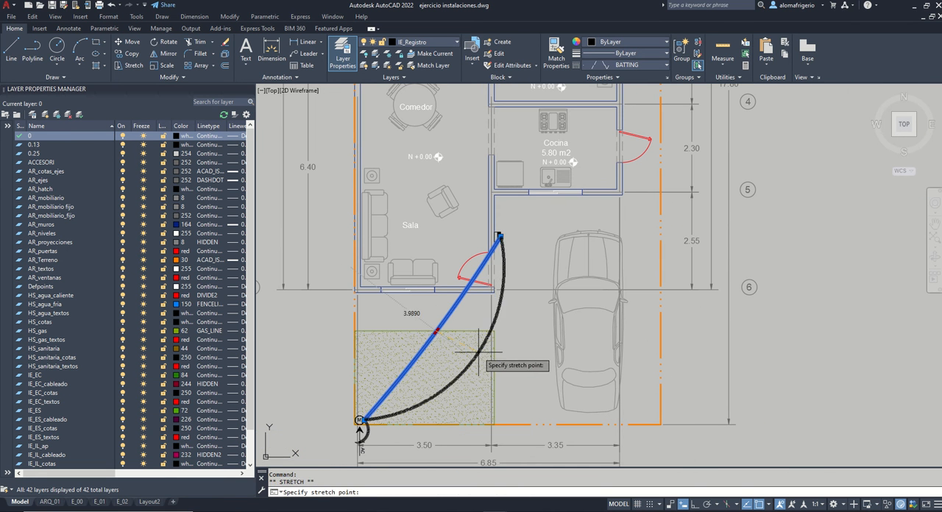
pyautogui.click(484, 355)
pyautogui.press('Escape')
pyautogui.scroll(4, 529, 222)
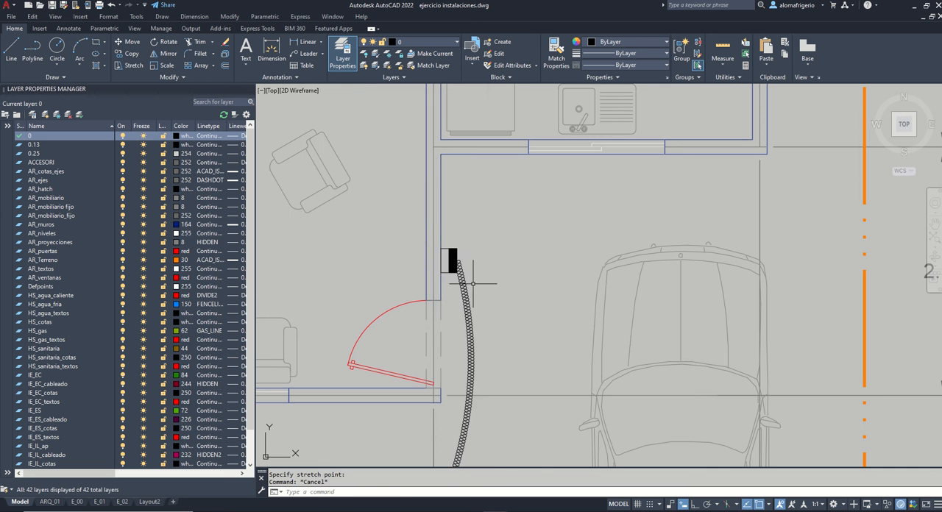
pyautogui.write('s')
pyautogui.press('Return')
pyautogui.click(484, 281)
pyautogui.press('Escape')
pyautogui.press('Escape')
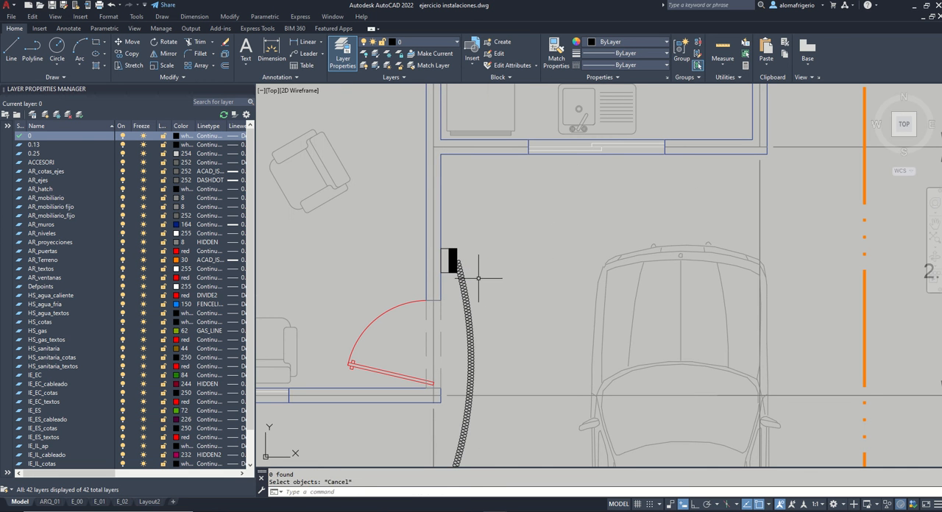
pyautogui.write('s')
pyautogui.press('Return')
pyautogui.click(480, 283)
pyautogui.press('Escape')
# Step: Stretch the general switch with its coil end up along the Sala wall to just below the Cocina corner
pyautogui.write('s')
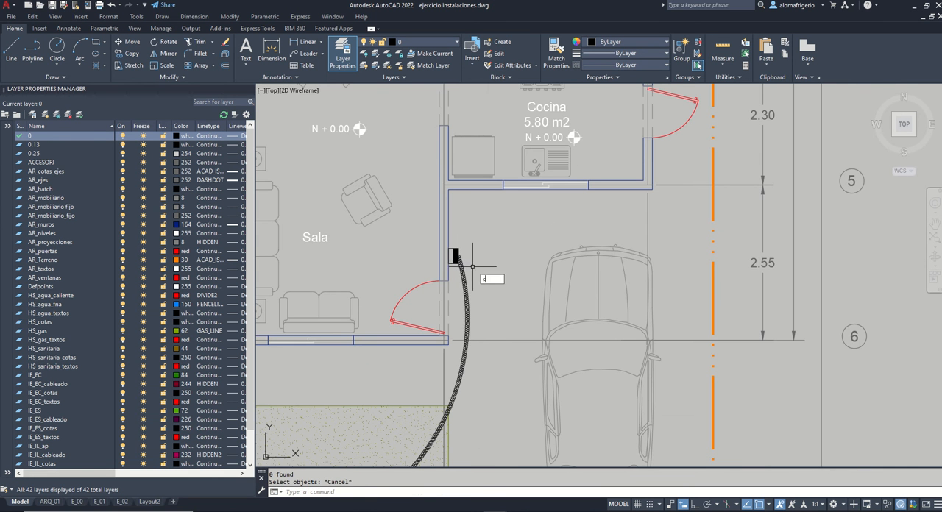
pyautogui.press('space')
pyautogui.click(472, 267)
pyautogui.click(446, 241)
pyautogui.press('space')
pyautogui.click(449, 249)
pyautogui.press('Escape')
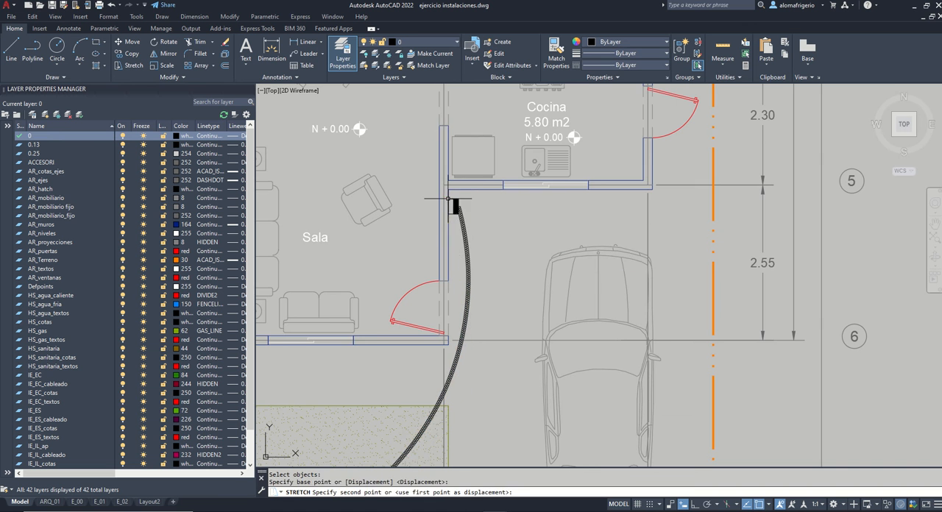
pyautogui.scroll(-2, 493, 253)
pyautogui.scroll(-3, 470, 280)
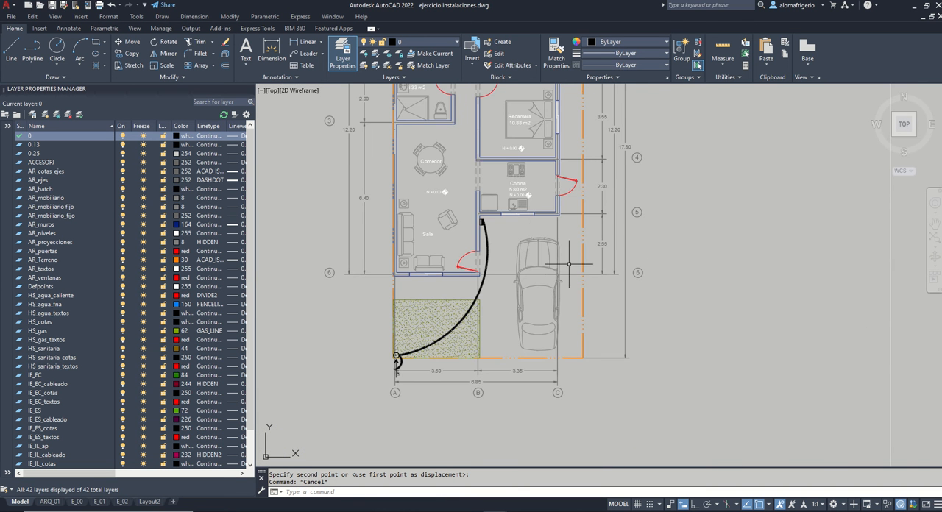
# Step: Copy the CENTRO DE CARGA EMPOTRABLE symbol with its coil from the CONTACTOS table to the clipboard
pyautogui.scroll(4, 411, 372)
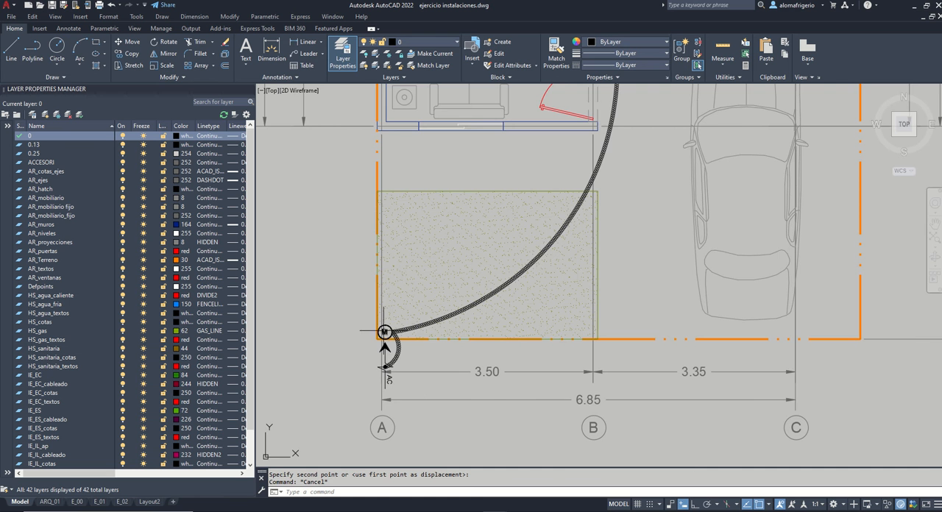
pyautogui.scroll(-3, 442, 375)
pyautogui.scroll(4, 498, 310)
pyautogui.scroll(-5, 495, 287)
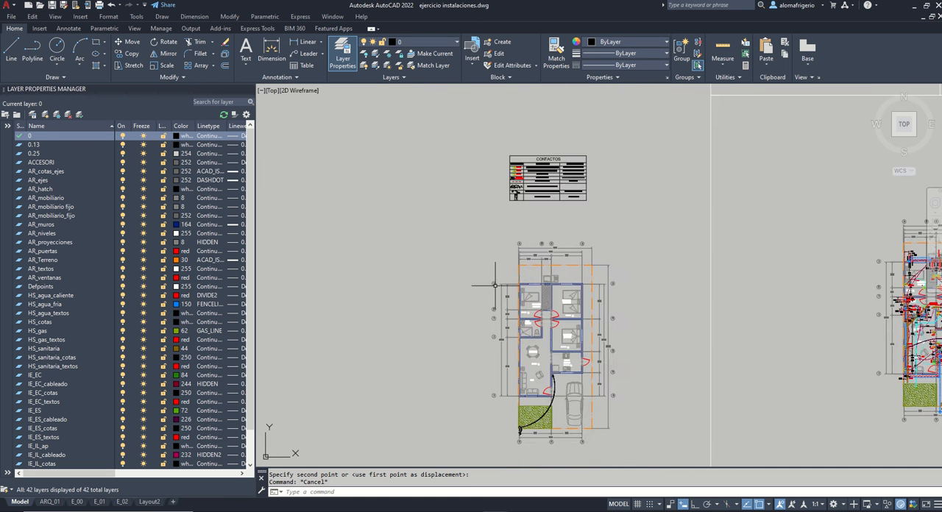
pyautogui.scroll(4, 508, 179)
pyautogui.scroll(5, 504, 194)
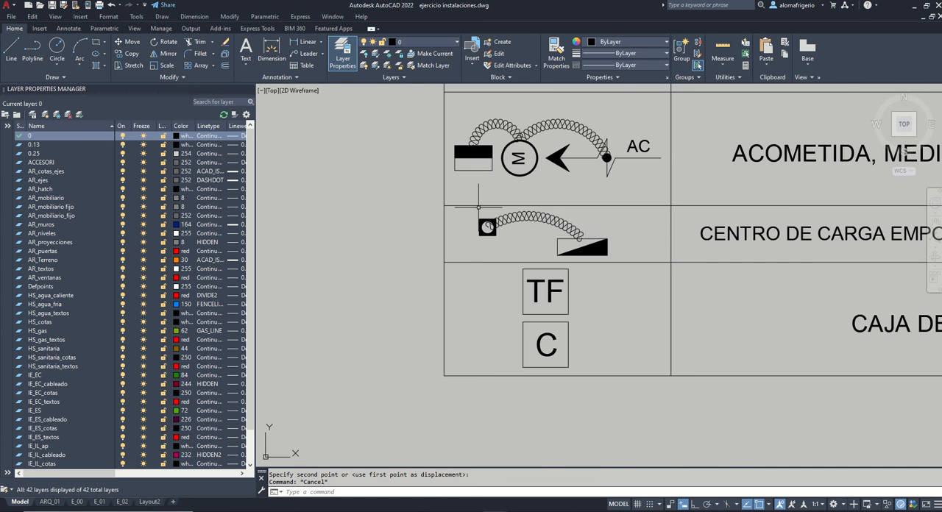
pyautogui.moveTo(472, 207); pyautogui.dragTo(364, 186, button='middle')
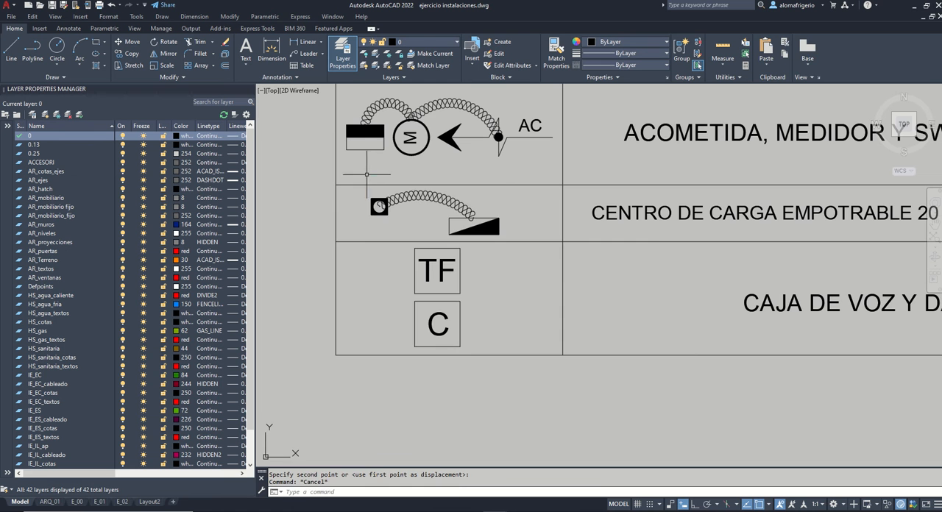
pyautogui.click(367, 175)
pyautogui.click(519, 232)
pyautogui.hotkey('ctrl', 'c')
# Step: Examine the floor plan around the Cocina, Comedor and Sala for a suitable wall location for the load center
pyautogui.scroll(-6, 408, 206)
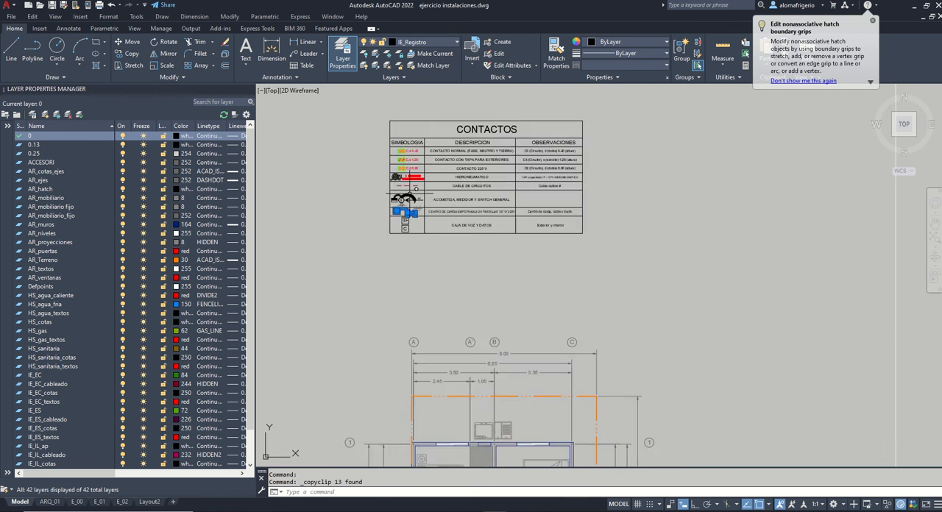
pyautogui.moveTo(549, 465); pyautogui.dragTo(576, 258, button='middle')
pyautogui.scroll(2, 580, 262)
pyautogui.scroll(-1, 593, 273)
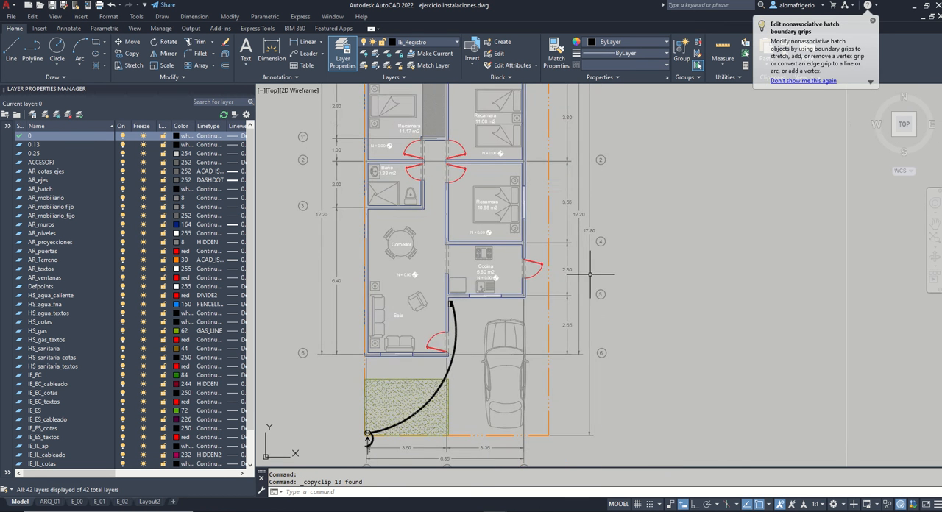
pyautogui.moveTo(579, 301); pyautogui.dragTo(613, 259, button='middle')
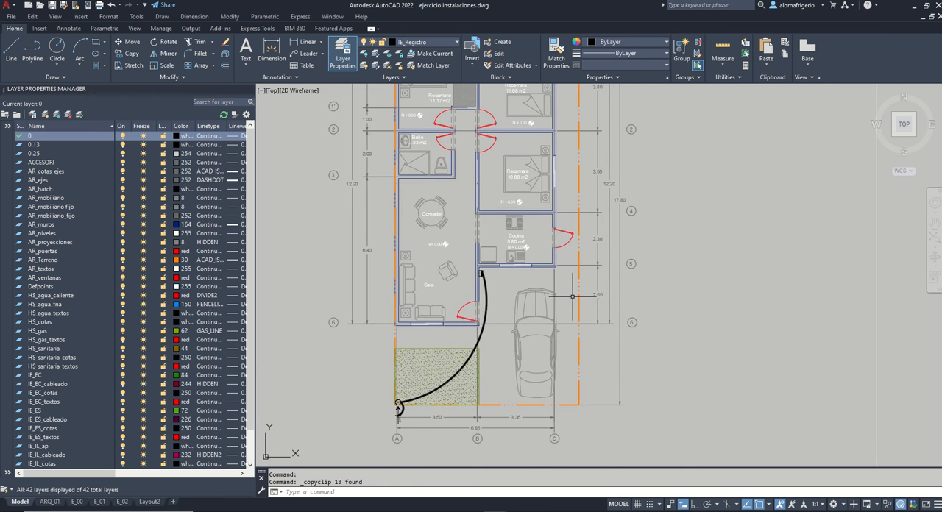
pyautogui.scroll(1, 530, 268)
pyautogui.scroll(1, 478, 280)
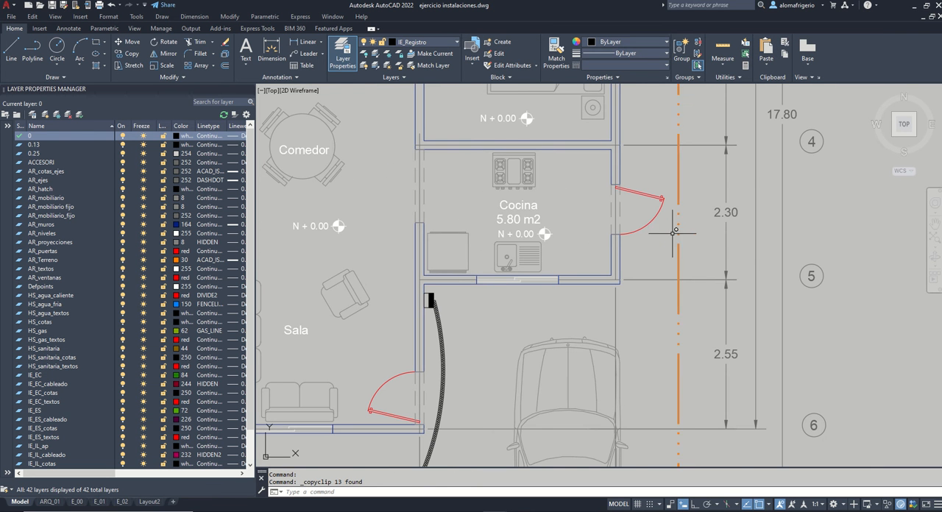
pyautogui.scroll(-1, 674, 231)
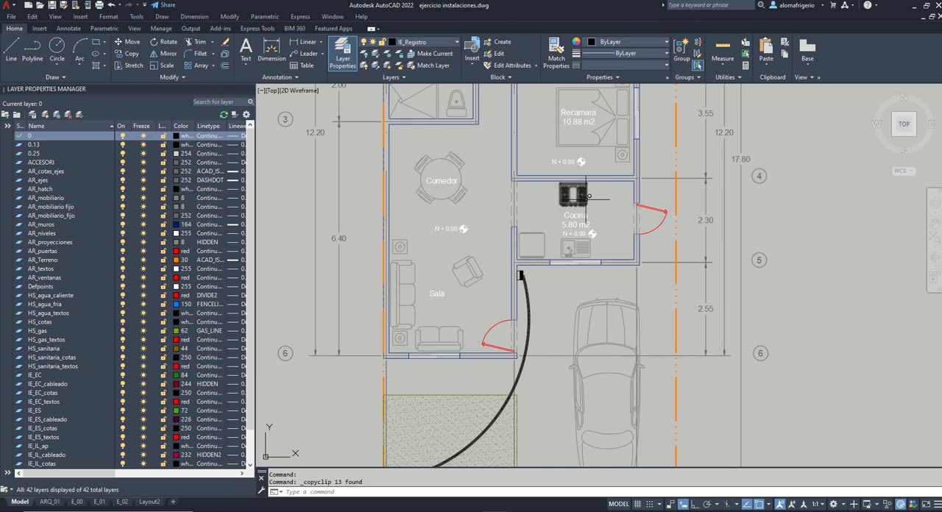
pyautogui.moveTo(582, 226); pyautogui.dragTo(550, 246, button='middle')
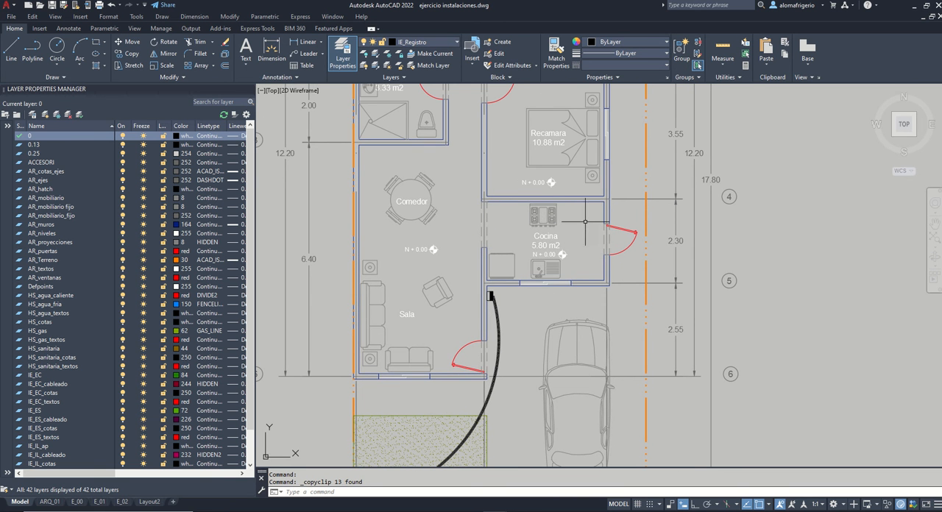
pyautogui.scroll(-3, 598, 256)
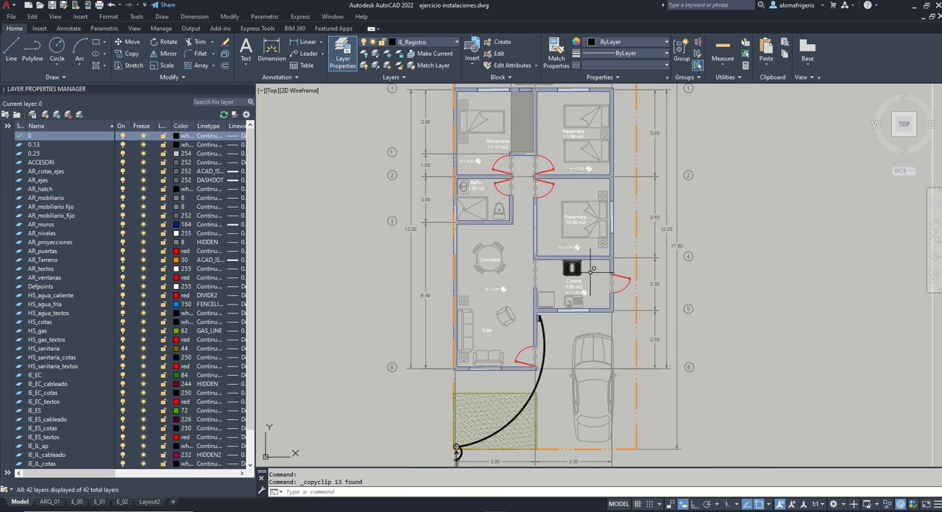
pyautogui.moveTo(604, 288); pyautogui.dragTo(565, 297, button='middle')
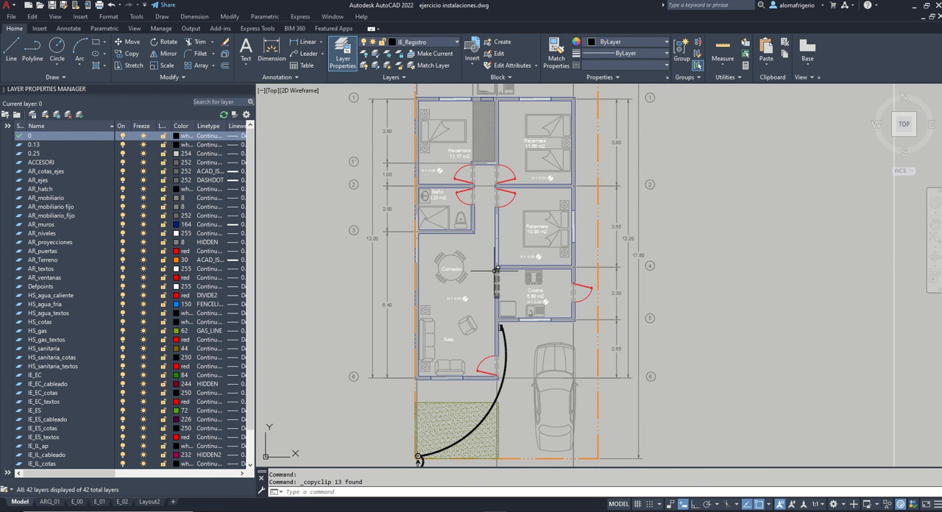
pyautogui.scroll(3, 486, 290)
pyautogui.scroll(-3, 470, 295)
pyautogui.scroll(2, 475, 266)
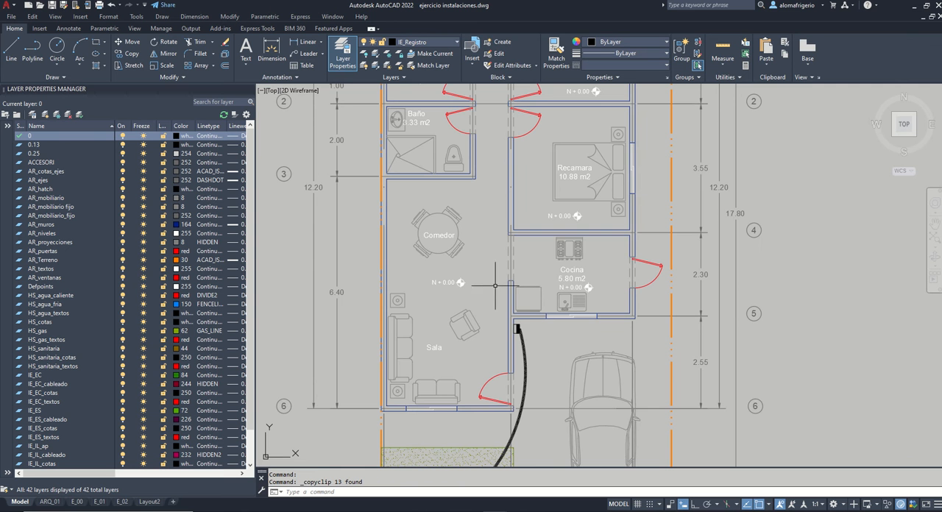
# Step: Paste the copied load center symbol with its coil into the open area above the Comedor table
pyautogui.moveTo(658, 319); pyautogui.dragTo(642, 296, button='middle')
pyautogui.moveTo(624, 259); pyautogui.dragTo(586, 306, button='middle')
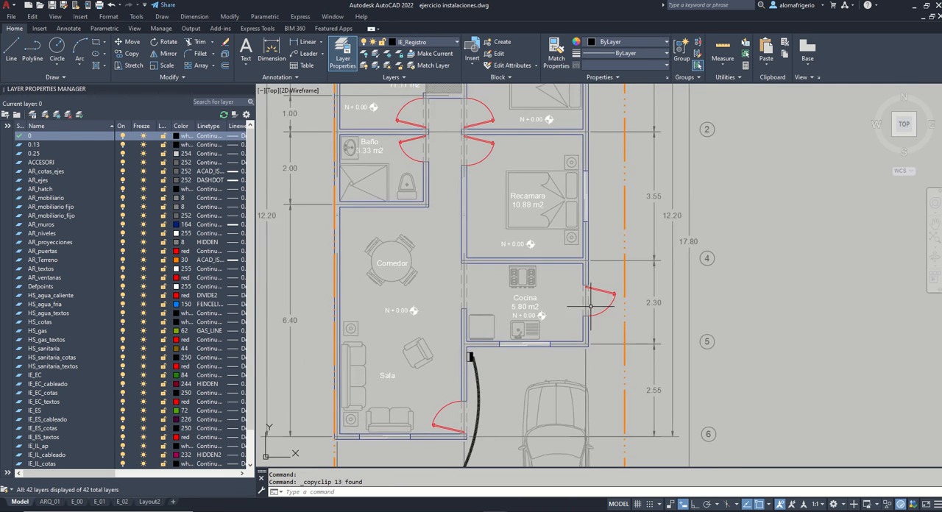
pyautogui.scroll(-3, 617, 305)
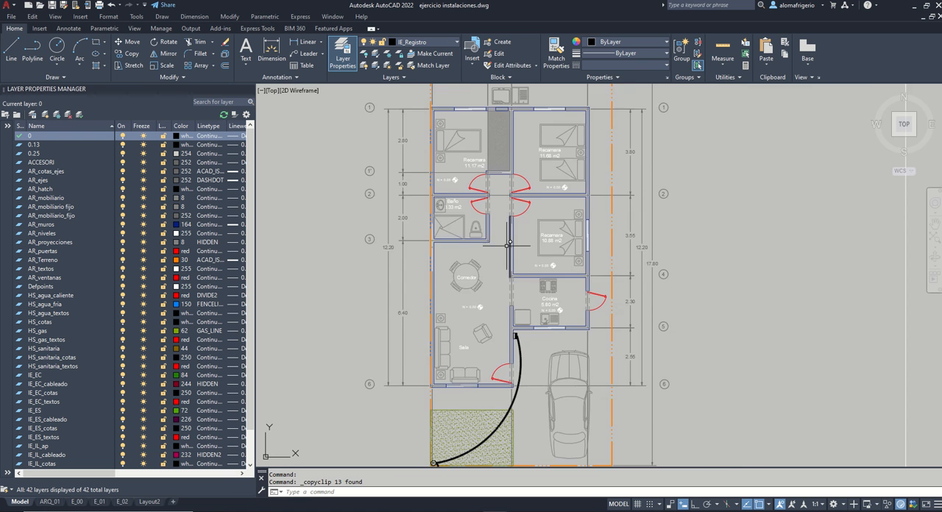
pyautogui.scroll(2, 508, 243)
pyautogui.hotkey('ctrl', 'v')
pyautogui.scroll(-2, 515, 254)
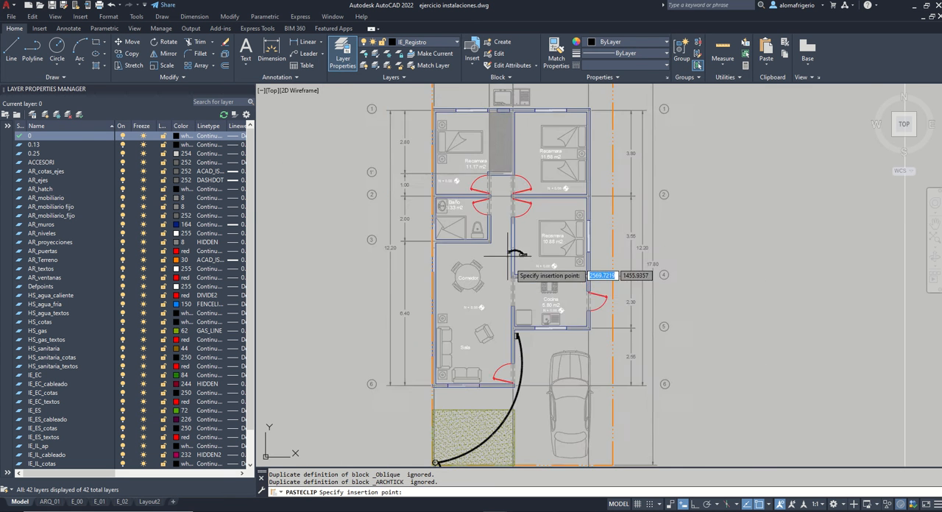
pyautogui.scroll(3, 570, 186)
pyautogui.click(533, 254)
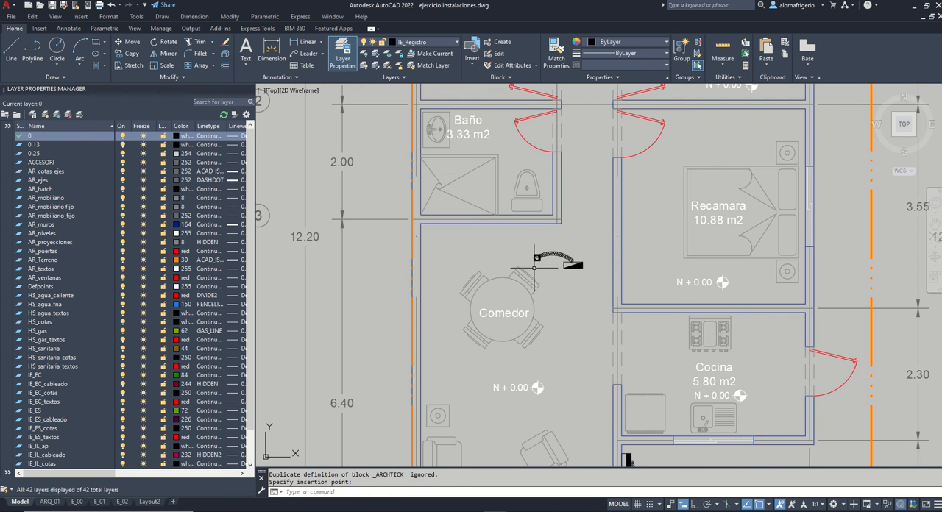
# Step: Rotate the pasted load center symbol and its coil 90 degrees counterclockwise to stand vertically
pyautogui.click(518, 244)
pyautogui.click(633, 316)
pyautogui.write('ro')
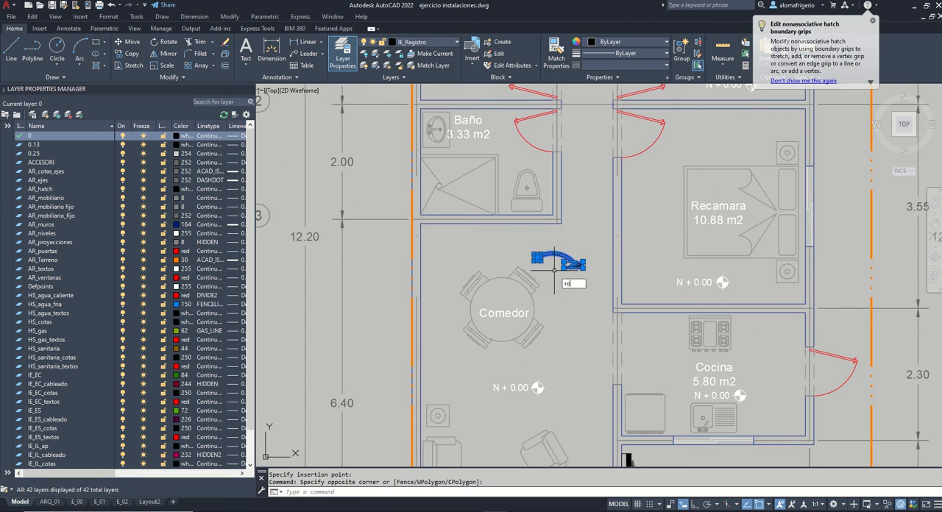
pyautogui.press('Return')
pyautogui.click(557, 271)
pyautogui.click(695, 505)
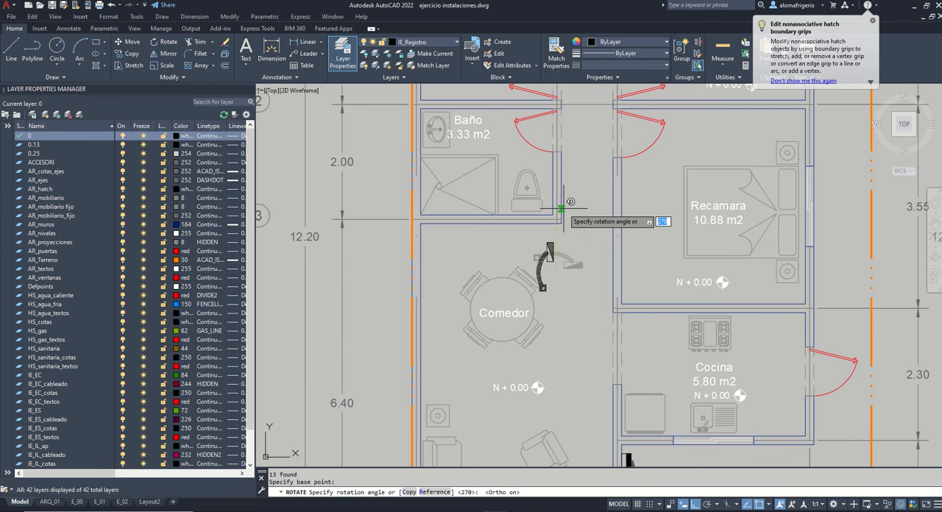
pyautogui.click(569, 211)
# Step: Move the rotated load center symbol with its coil onto the hallway-side wall of the Baño, near its lower corner
pyautogui.click(524, 233)
pyautogui.click(575, 295)
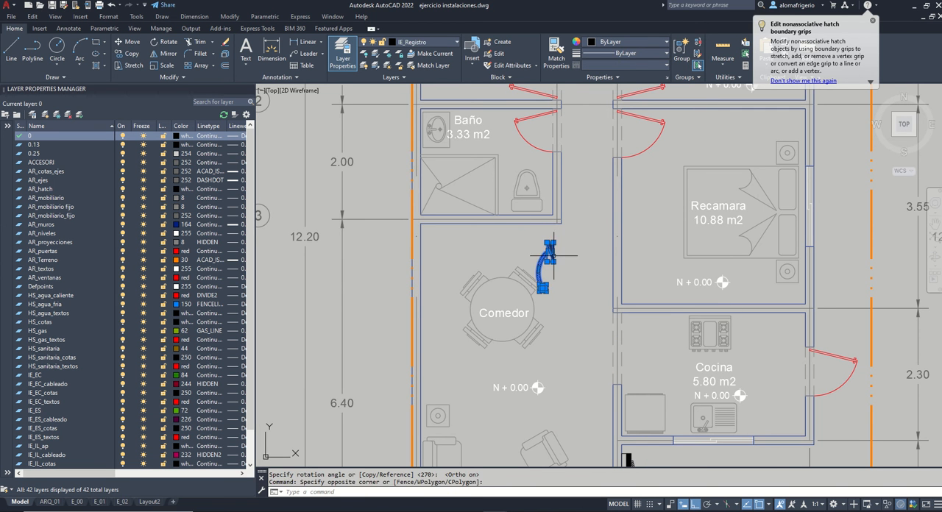
pyautogui.scroll(2, 555, 258)
pyautogui.write('m')
pyautogui.press('Return')
pyautogui.click(542, 251)
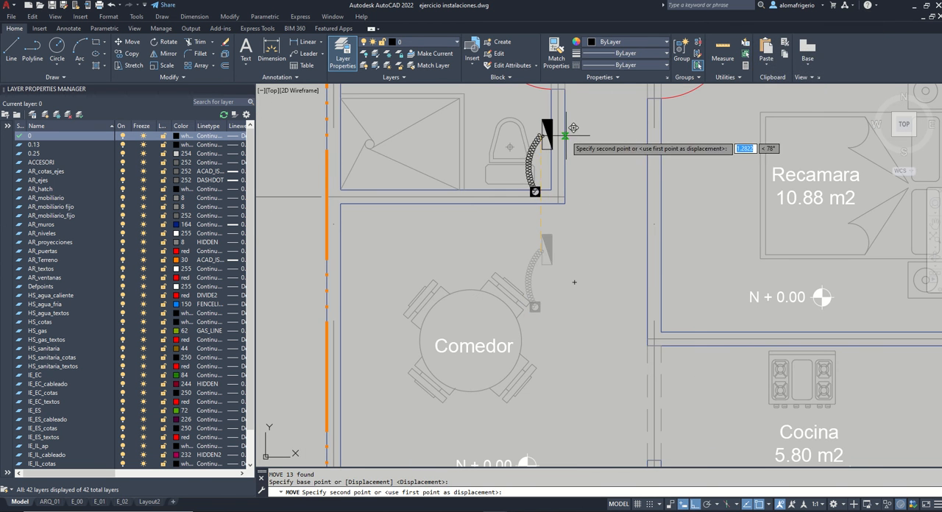
pyautogui.click(565, 137)
pyautogui.scroll(-2, 632, 166)
pyautogui.moveTo(640, 193); pyautogui.dragTo(602, 271, button='middle')
pyautogui.scroll(4, 575, 232)
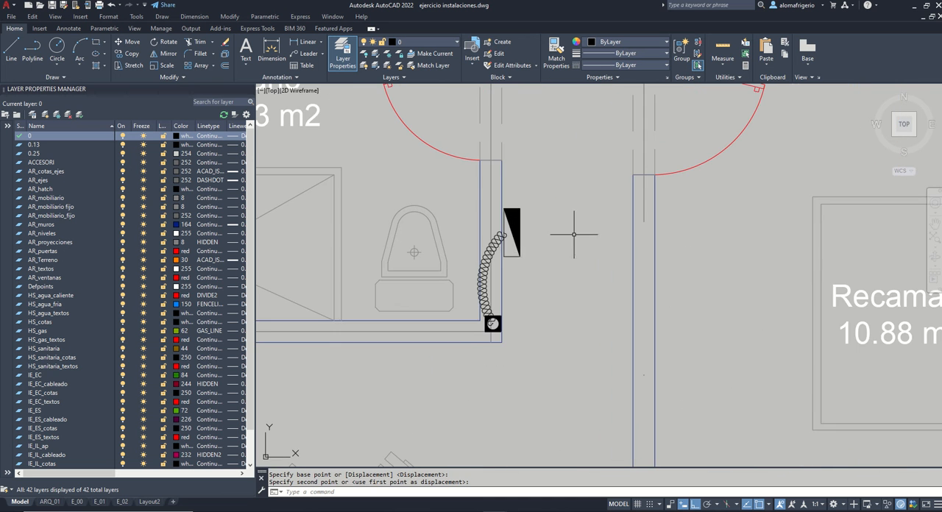
# Step: Move only the load center box so its long edge sits flush against the hallway face of the Baño wall
pyautogui.click(498, 203)
pyautogui.click(560, 284)
pyautogui.scroll(2, 516, 208)
pyautogui.write('m')
pyautogui.press('Return')
pyautogui.click(499, 209)
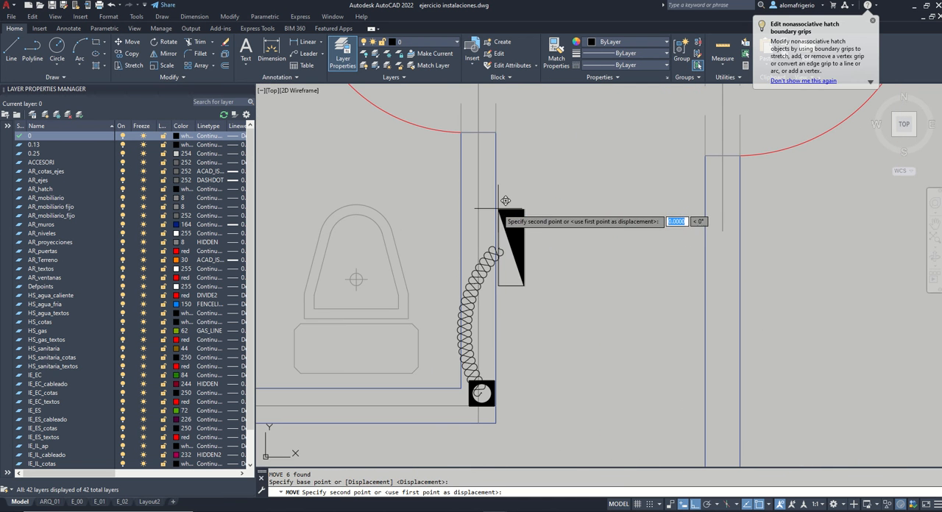
pyautogui.click(506, 200)
pyautogui.scroll(-3, 536, 288)
pyautogui.scroll(3, 503, 278)
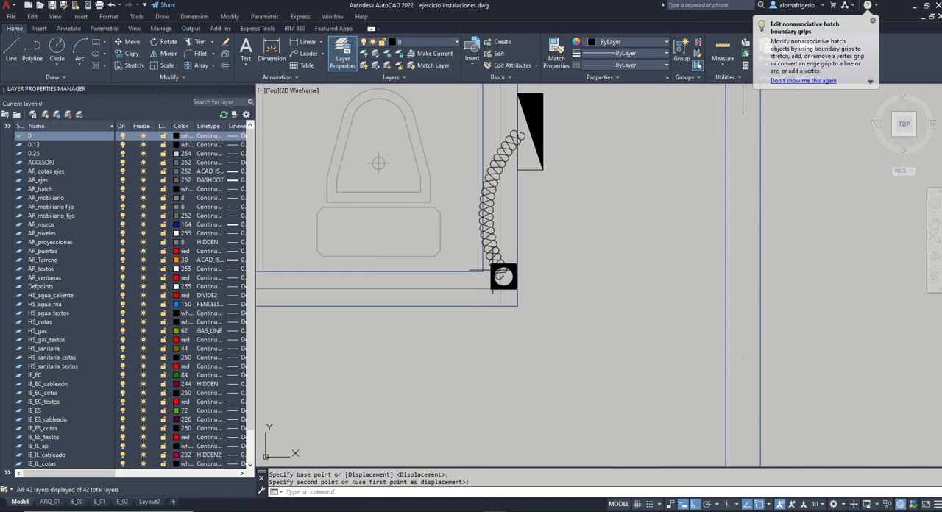
# Step: Stretch the coil's square end straight up about 0.34 toward the load center box, leaving the wall lines unchanged
pyautogui.write('s')
pyautogui.press('Return')
pyautogui.click(533, 288)
pyautogui.click(489, 260)
pyautogui.keyDown('shift'); pyautogui.click(474, 287); pyautogui.keyUp('shift')
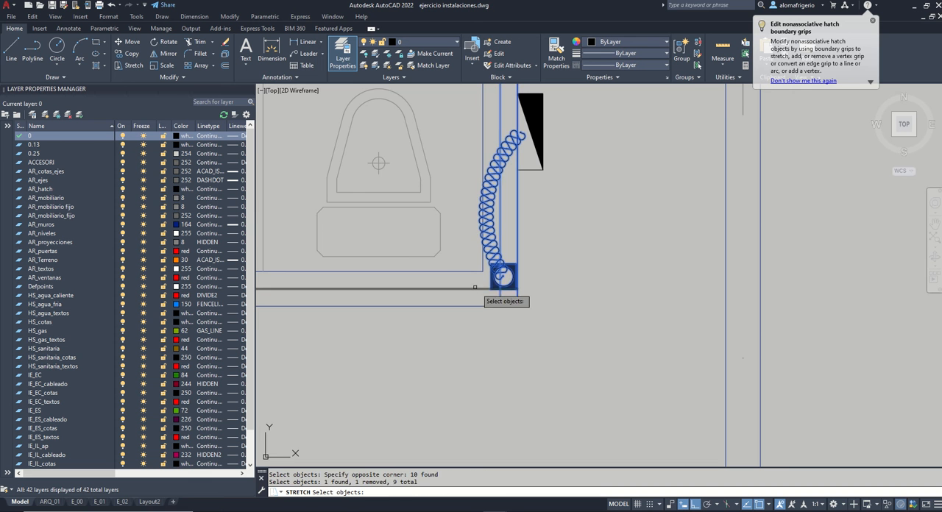
pyautogui.press('Return')
pyautogui.click(566, 298)
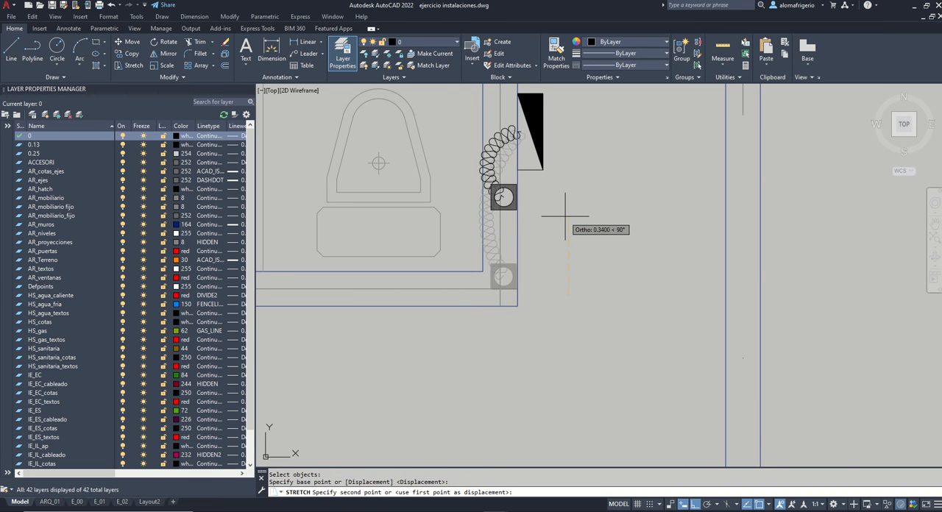
pyautogui.click(566, 217)
pyautogui.scroll(-3, 545, 231)
pyautogui.scroll(5, 526, 213)
# Step: Stretch the coil's square end slightly sideways toward the Baño within the wall thickness
pyautogui.press('Return')
pyautogui.click(558, 245)
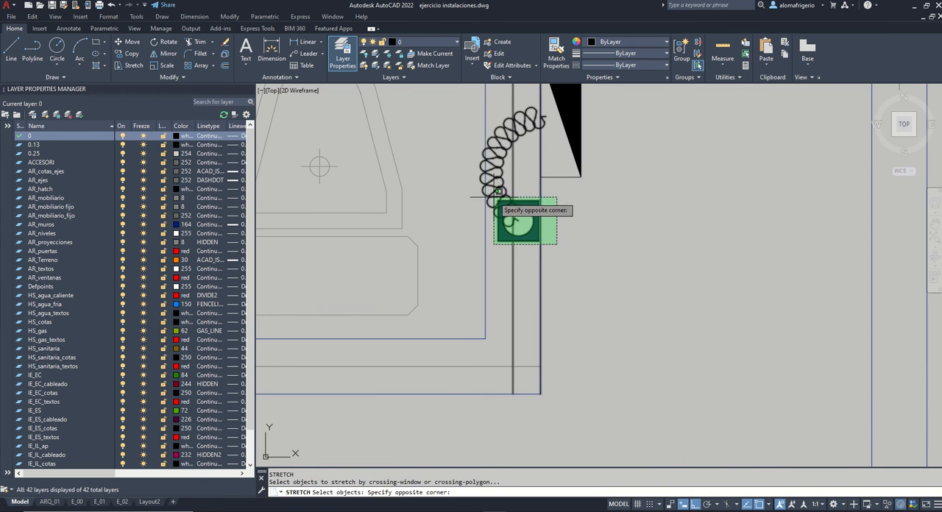
pyautogui.click(494, 198)
pyautogui.press('Return')
pyautogui.click(520, 221)
pyautogui.click(513, 221)
pyautogui.scroll(-4, 553, 241)
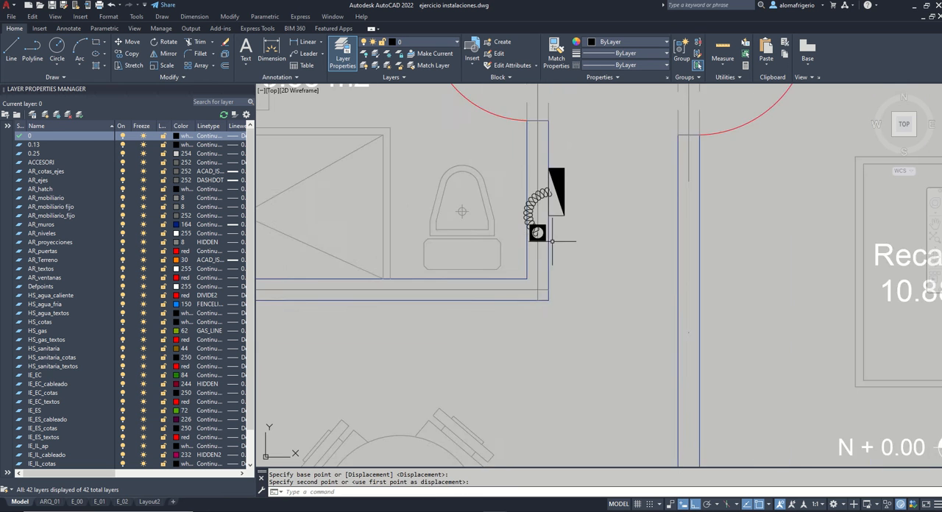
pyautogui.scroll(4, 552, 240)
pyautogui.scroll(-2, 561, 216)
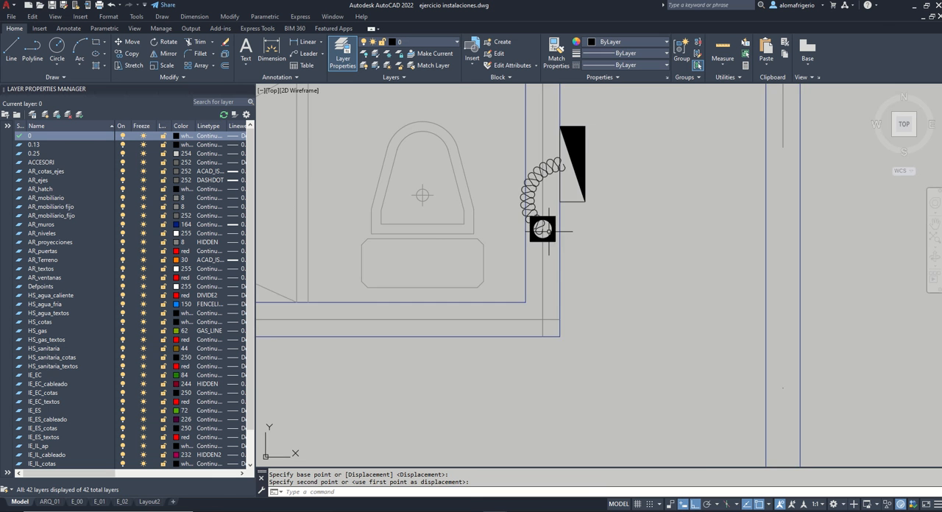
# Step: Draw an S-shaped spline from the load center through the Comedor and Sala to the wall-side edge of the general switch
pyautogui.scroll(-2, 543, 230)
pyautogui.scroll(-4, 544, 225)
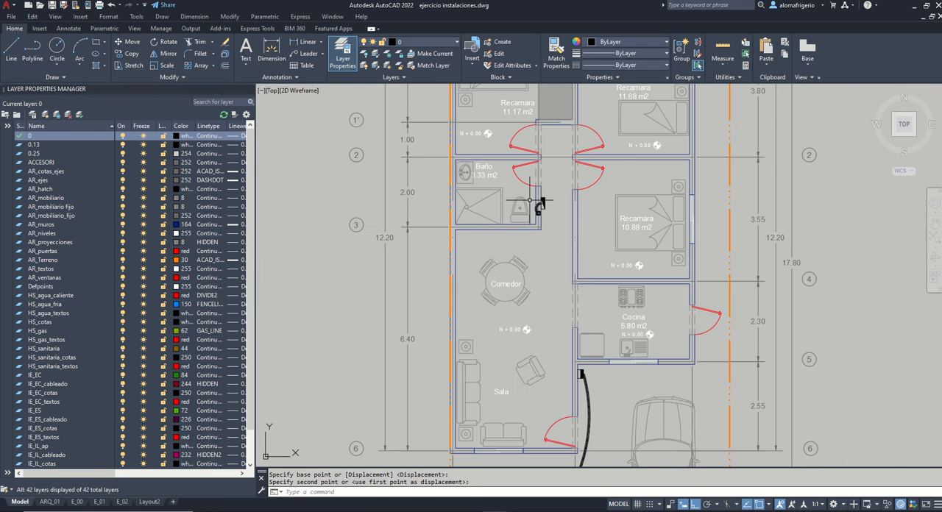
pyautogui.write('spl')
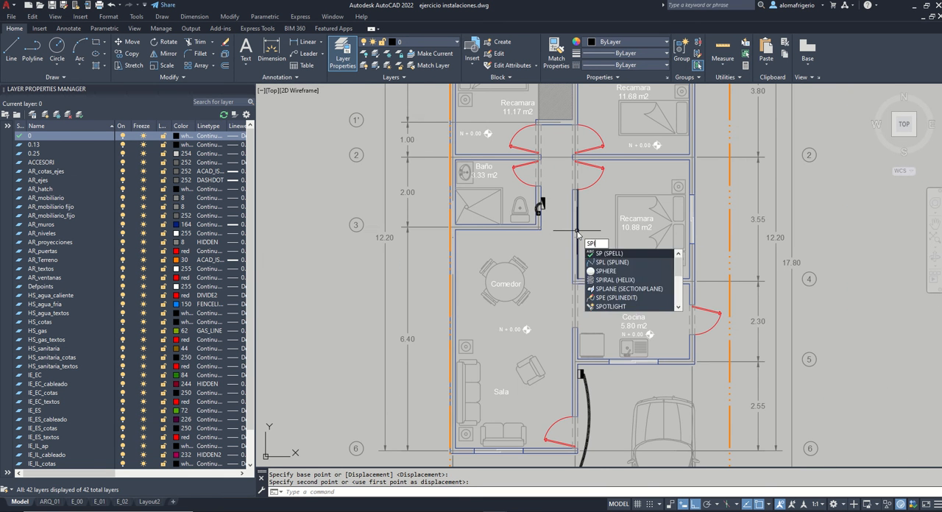
pyautogui.press('Return')
pyautogui.scroll(8, 547, 204)
pyautogui.click(497, 200)
pyautogui.scroll(-7, 497, 155)
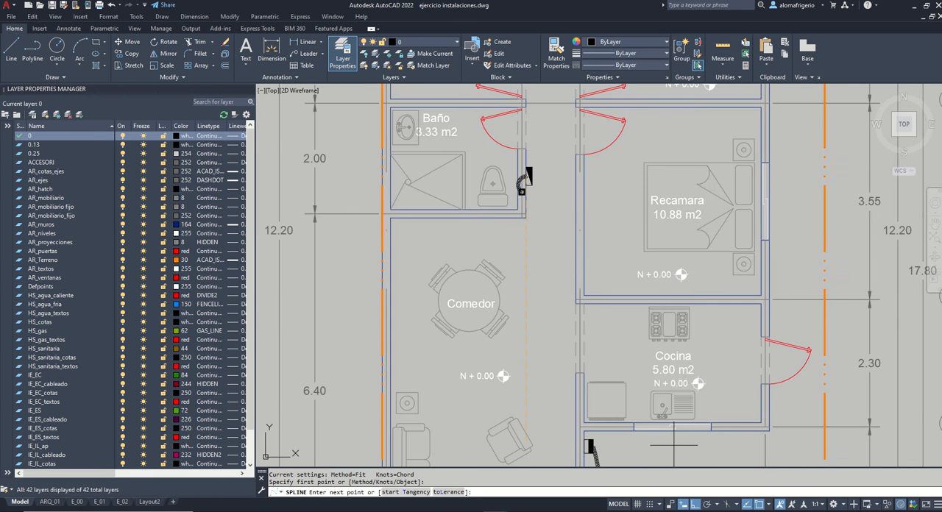
pyautogui.click(695, 507)
pyautogui.click(556, 226)
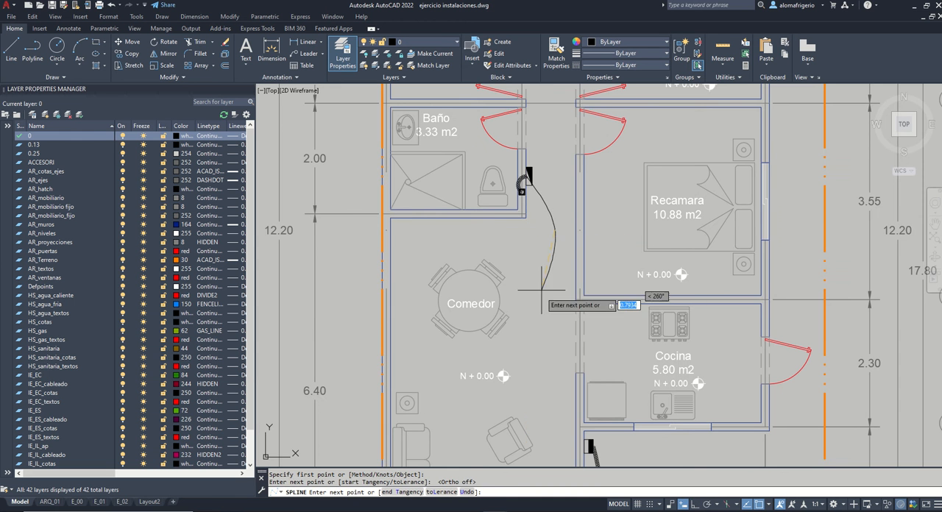
pyautogui.click(539, 326)
pyautogui.moveTo(565, 418)
pyautogui.mouseDown(button='middle')
pyautogui.moveTo(561, 317)
pyautogui.moveTo(570, 311)
pyautogui.mouseUp(button='middle')
pyautogui.scroll(5, 587, 344)
pyautogui.click(593, 334)
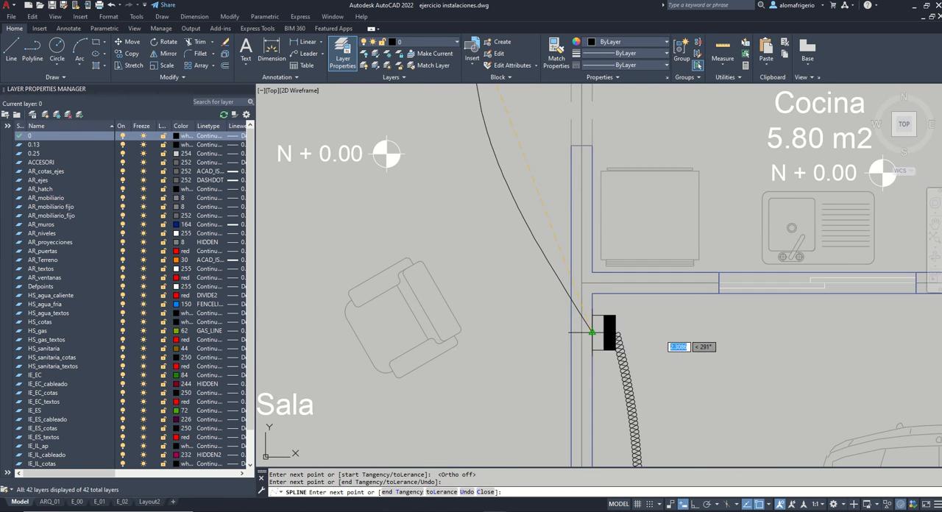
pyautogui.press('Return')
# Step: Match the new spline's properties to the coil running between the meter and the general switch
pyautogui.scroll(-7, 594, 331)
pyautogui.write('ma')
pyautogui.press('Return')
pyautogui.click(600, 349)
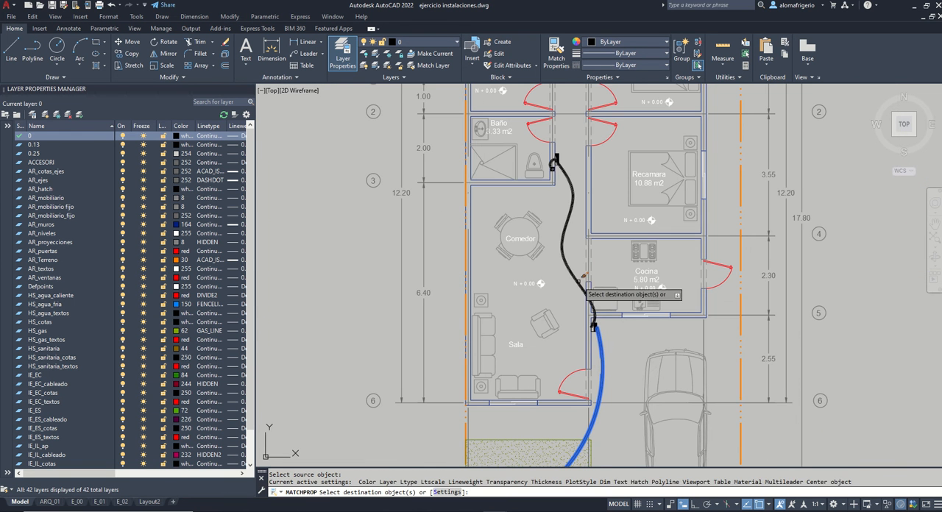
pyautogui.click(571, 273)
pyautogui.press('Return')
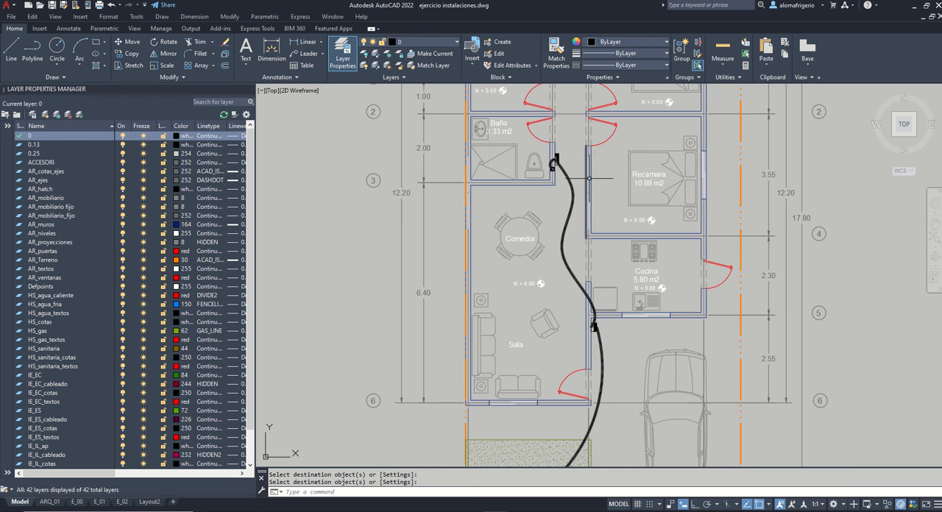
# Step: Examine the run from the service entrance through the general switch to the load center, and check the new coil's layer
pyautogui.scroll(3, 593, 339)
pyautogui.scroll(-4, 582, 287)
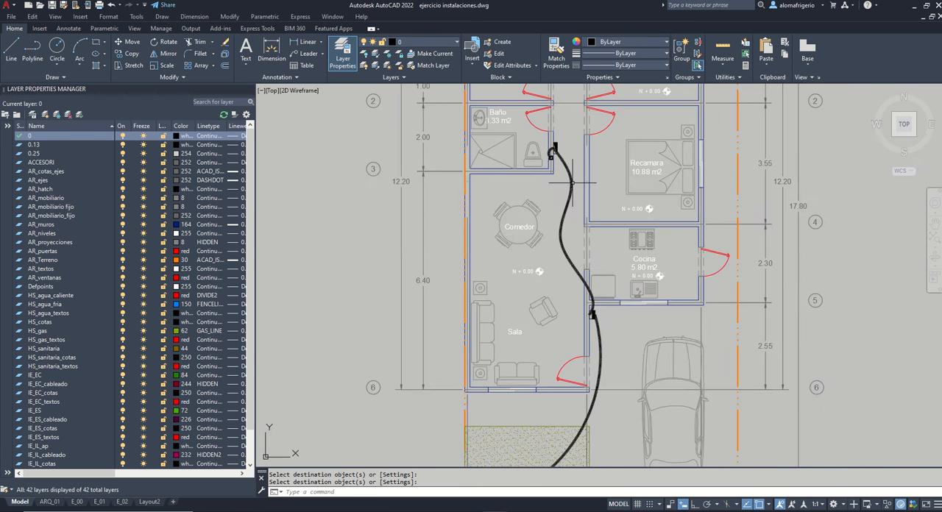
pyautogui.scroll(4, 551, 151)
pyautogui.scroll(-5, 550, 145)
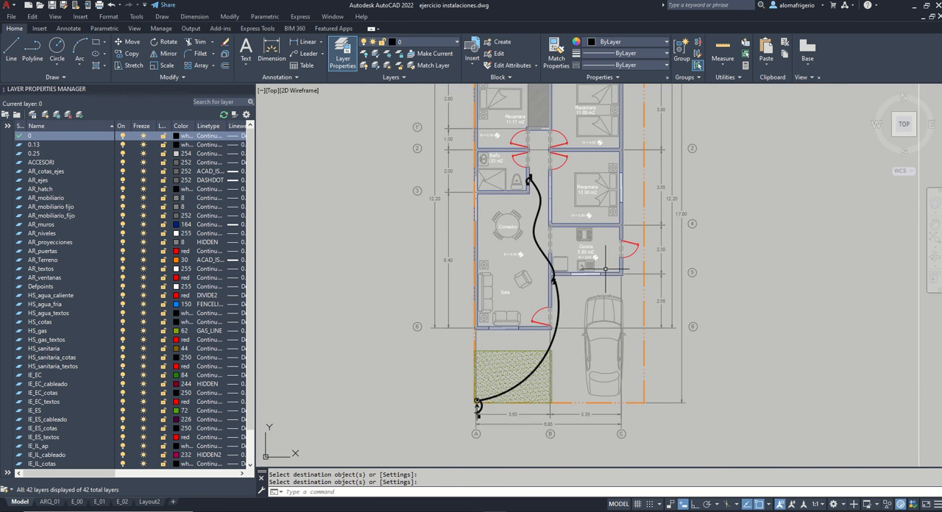
pyautogui.scroll(4, 479, 388)
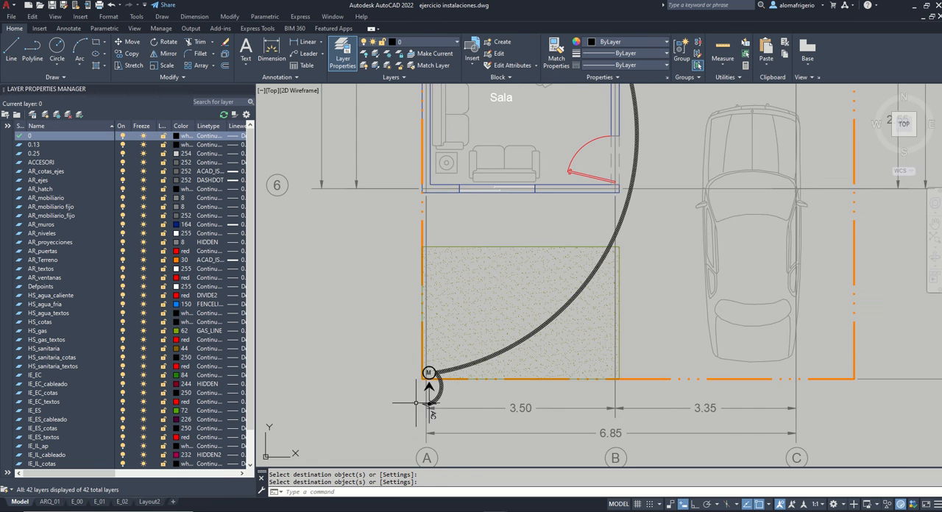
pyautogui.scroll(-4, 430, 390)
pyautogui.scroll(5, 488, 189)
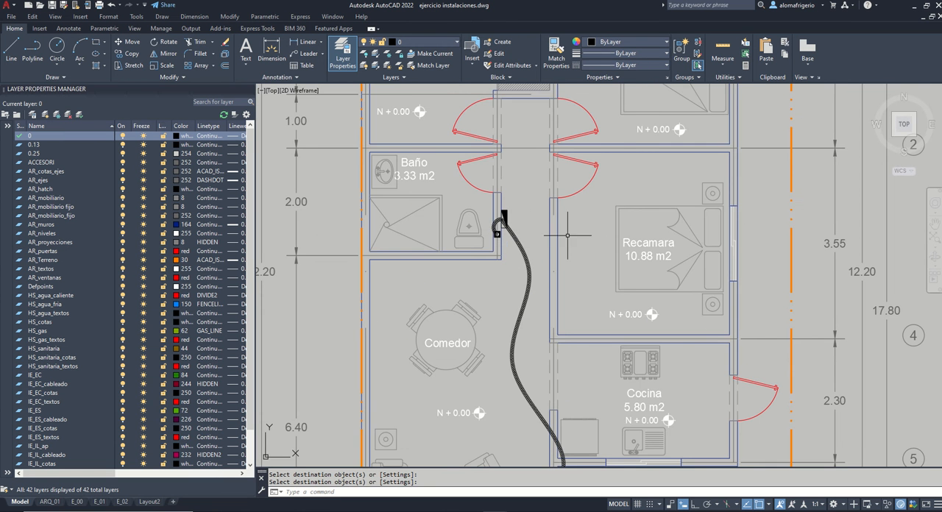
pyautogui.scroll(-2, 582, 206)
pyautogui.scroll(-4, 595, 203)
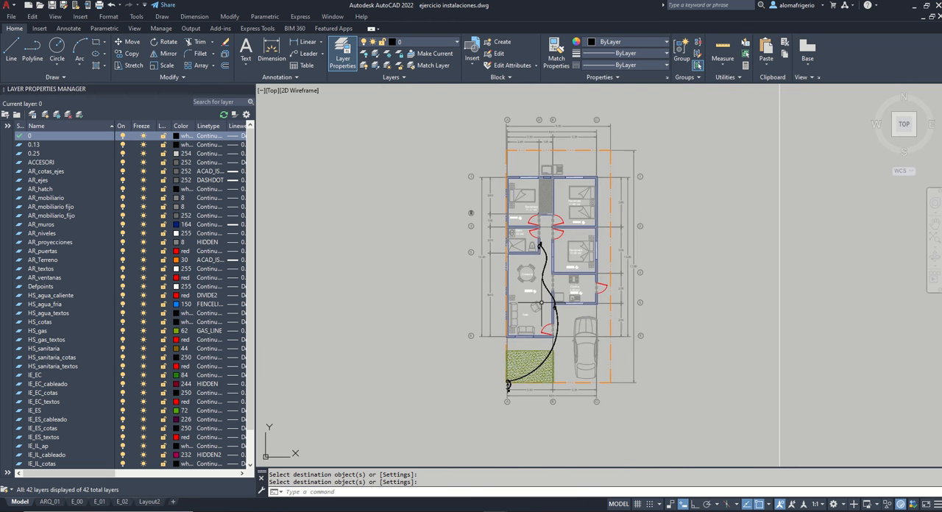
pyautogui.scroll(4, 559, 289)
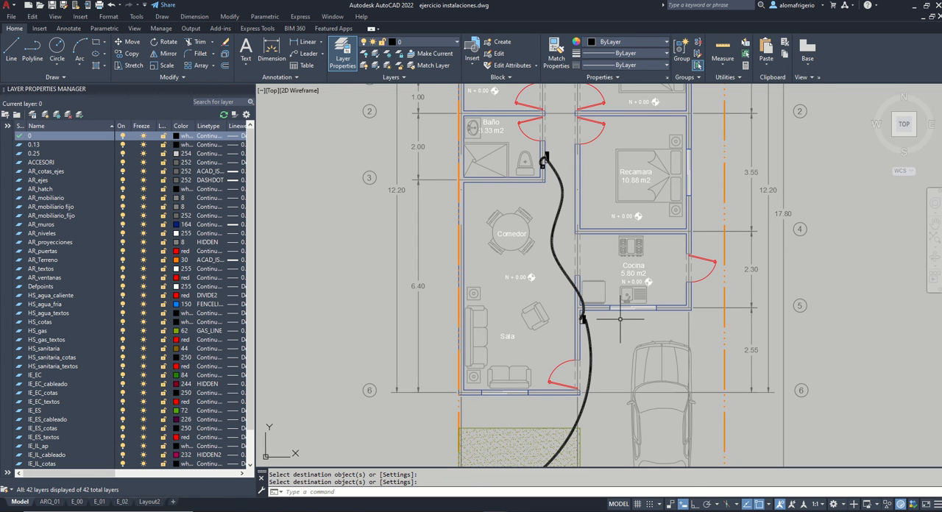
pyautogui.click(552, 242)
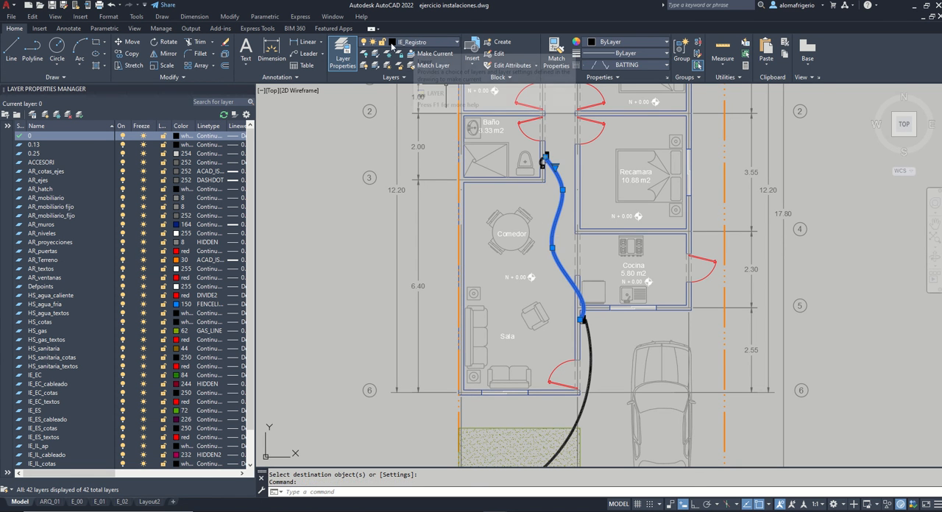
pyautogui.press('Escape')
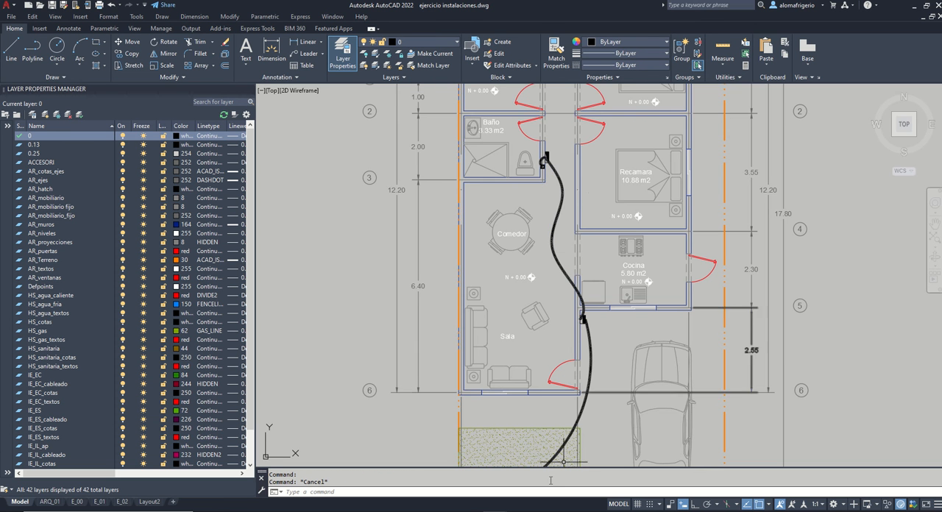
# Step: Copy the CONTACTO NORMAL symbol from the CONTACTOS table to the clipboard
pyautogui.scroll(-4, 581, 408)
pyautogui.moveTo(550, 198); pyautogui.dragTo(570, 302, button='middle')
pyautogui.scroll(2, 556, 253)
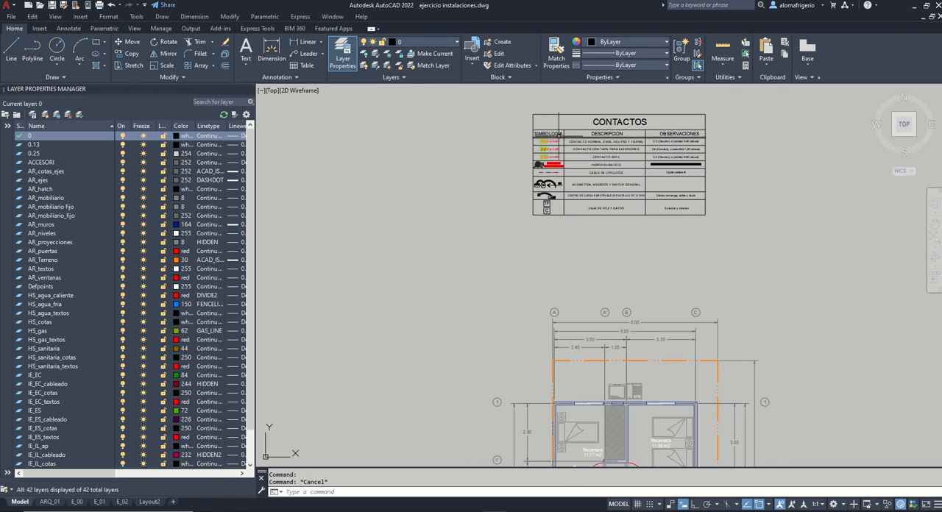
pyautogui.scroll(2, 554, 136)
pyautogui.scroll(2, 534, 151)
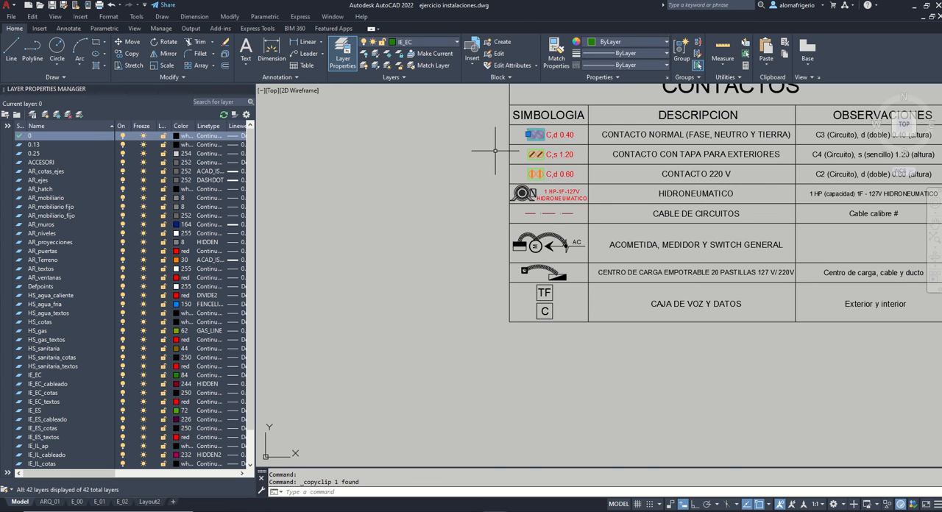
# Step: Paste the CONTACTO NORMAL symbol into the Sala below the armchair and select it
pyautogui.scroll(-4, 501, 135)
pyautogui.moveTo(587, 410); pyautogui.dragTo(577, 189, button='middle')
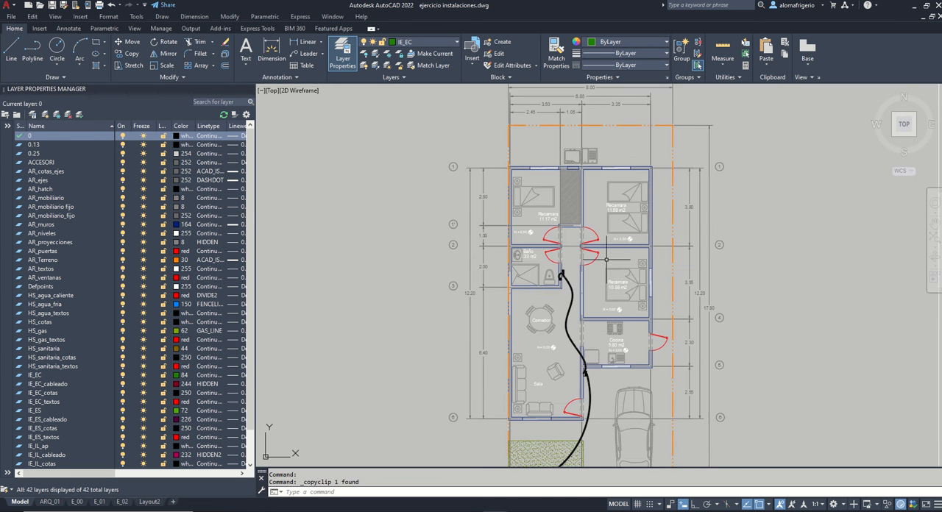
pyautogui.moveTo(587, 356); pyautogui.dragTo(579, 294, button='middle')
pyautogui.hotkey('ctrl', 'v')
pyautogui.scroll(5, 544, 323)
pyautogui.click(553, 342)
pyautogui.click(569, 356)
pyautogui.click(559, 341)
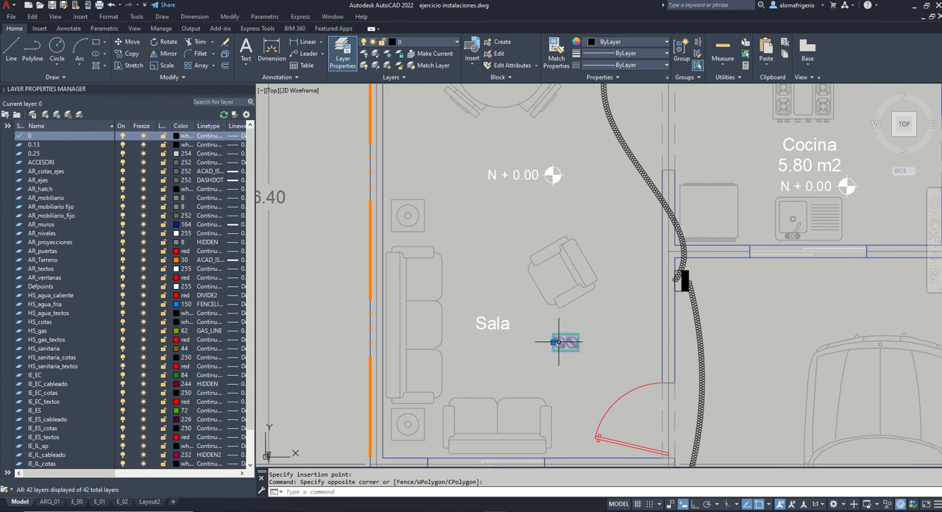
# Step: Rotate the pasted CONTACTO NORMAL symbol 90° so it stands upright
pyautogui.write('ro')
pyautogui.press('Return')
pyautogui.click(555, 352)
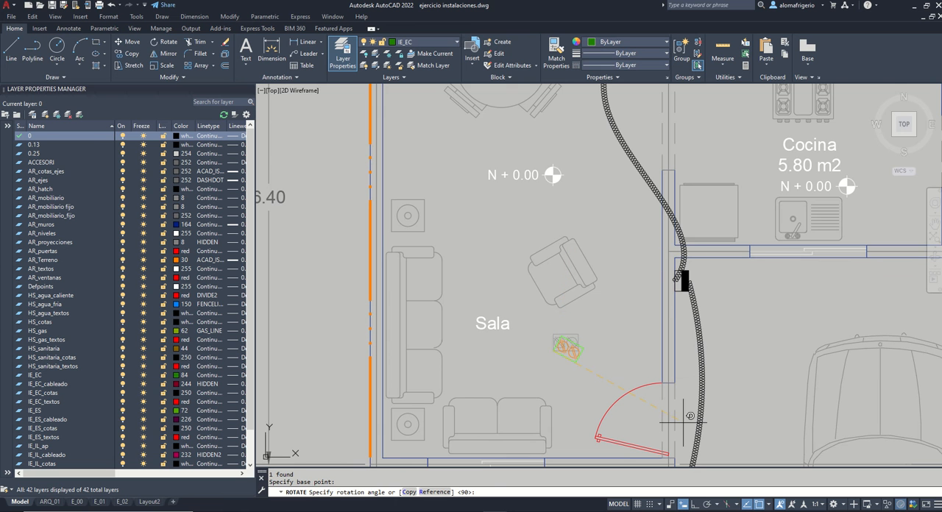
pyautogui.click(621, 206)
# Step: Move the upright outlet symbol to the lower-left inside corner of the Sala
pyautogui.click(546, 352)
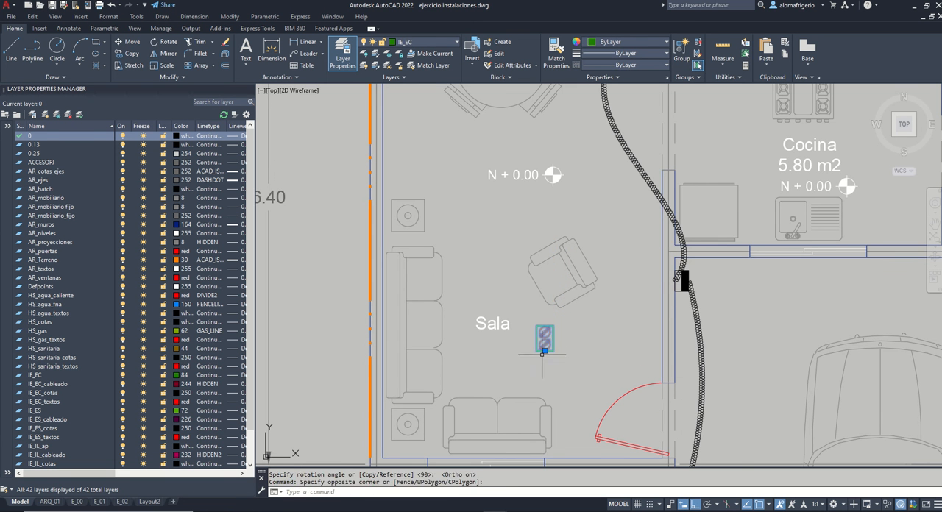
pyautogui.click(544, 351)
pyautogui.scroll(2, 546, 352)
pyautogui.scroll(-4, 563, 313)
pyautogui.scroll(4, 483, 379)
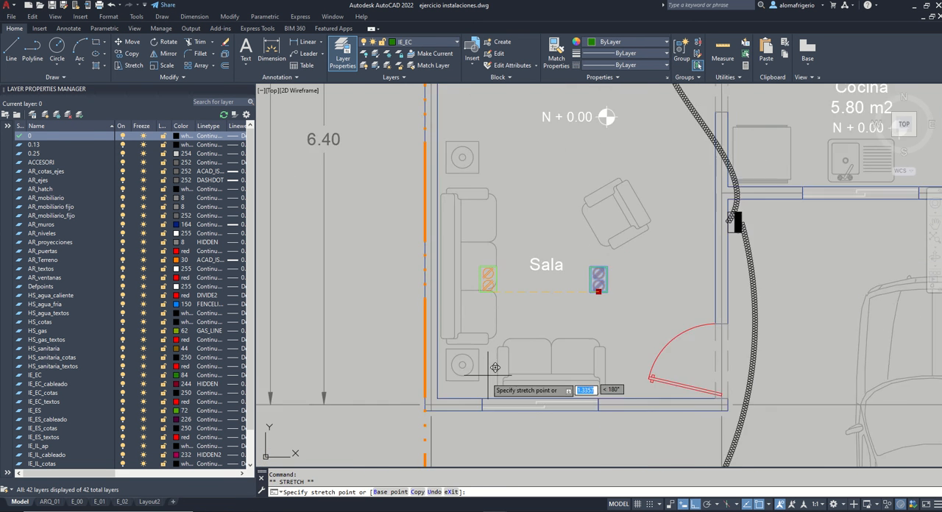
pyautogui.click(414, 407)
# Step: Shift the corner outlet symbol 0.4 m to the right along the Sala's lower wall
pyautogui.write('m')
pyautogui.press('Return')
pyautogui.click(570, 265)
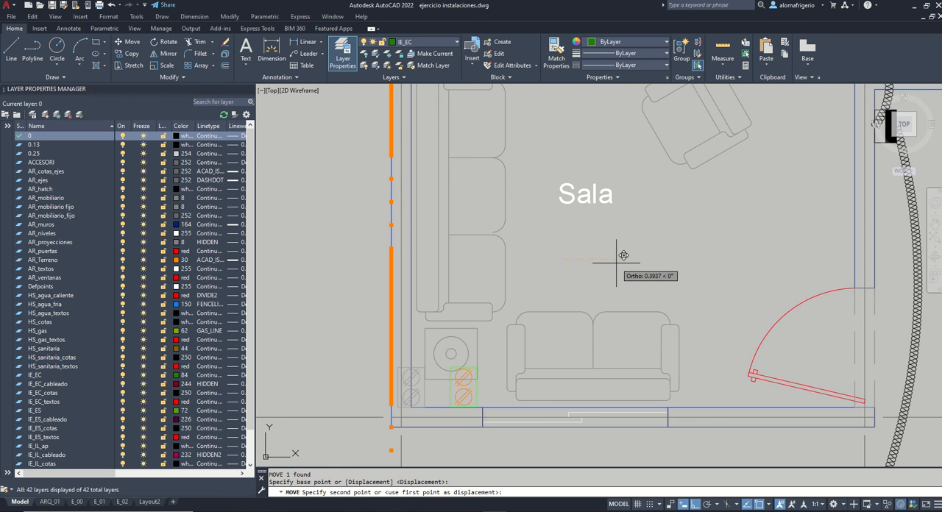
pyautogui.write('.4')
pyautogui.press('Return')
pyautogui.scroll(-2, 515, 287)
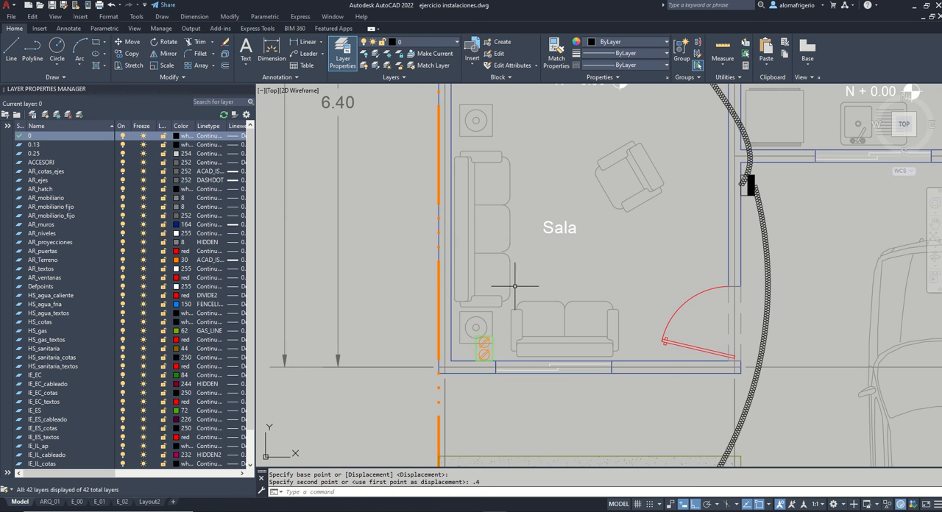
# Step: Copy the outlet symbol 1.9 m to the right along the Sala's lower wall
pyautogui.click(493, 354)
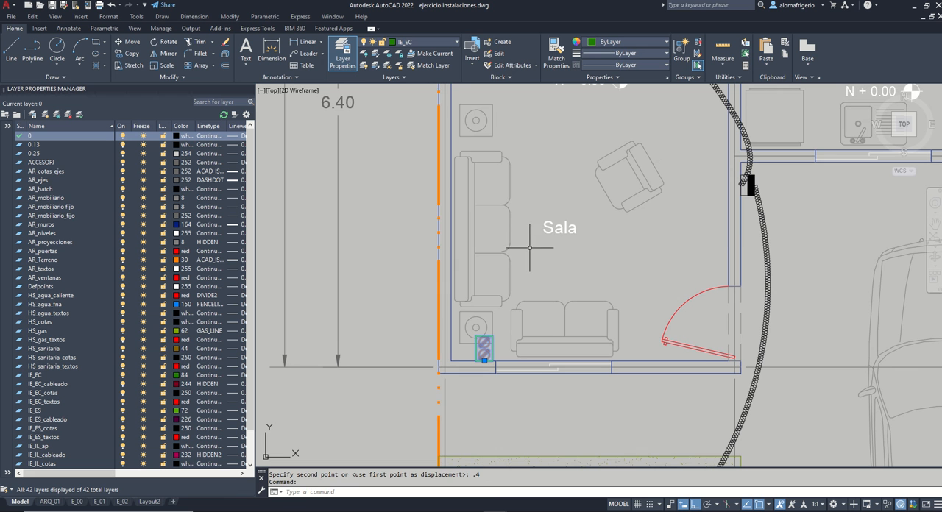
pyautogui.write('co')
pyautogui.press('Return')
pyautogui.click(522, 222)
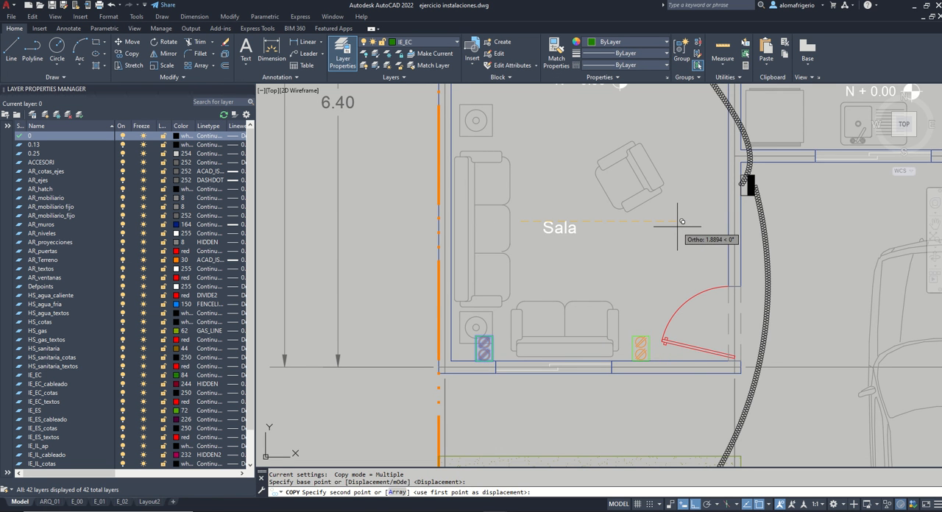
pyautogui.write('1.9')
pyautogui.press('Return')
pyautogui.press('Return')
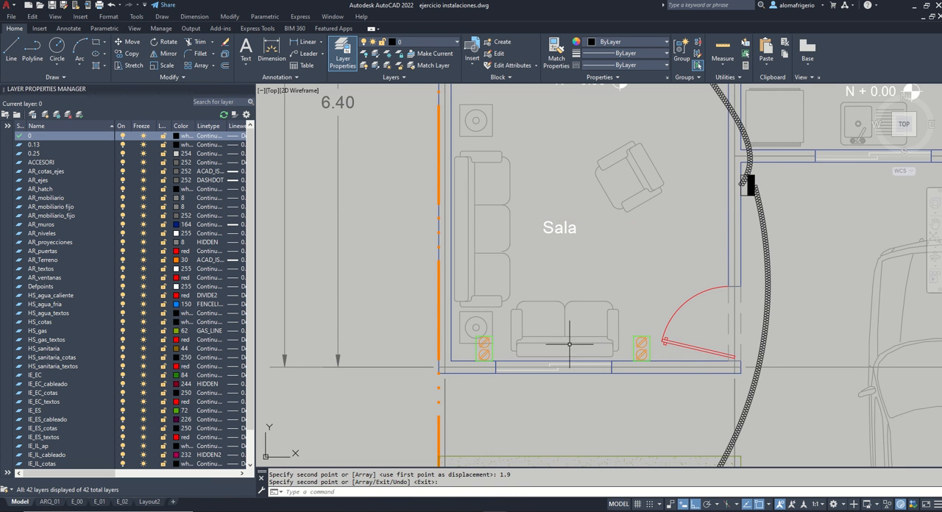
# Step: Duplicate the Sala's lower-left outlet through the clipboard and place it in open floor above the Sala label
pyautogui.click(492, 349)
pyautogui.hotkey('ctrl', 'c')
pyautogui.hotkey('ctrl', 'v')
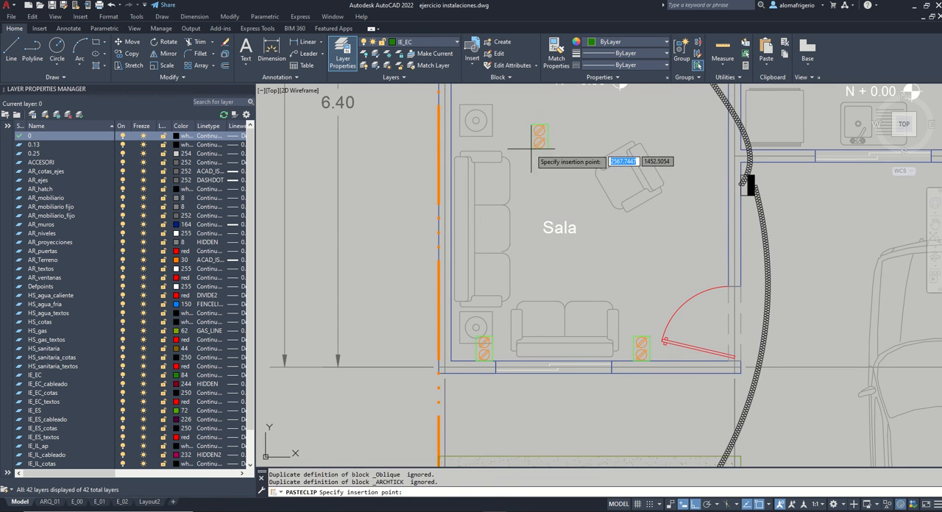
pyautogui.click(531, 148)
# Step: Rotate the newly pasted outlet symbol clockwise so it lies horizontally, facing right
pyautogui.click(558, 160)
pyautogui.click(537, 130)
pyautogui.write('ro')
pyautogui.press('Return')
pyautogui.click(536, 143)
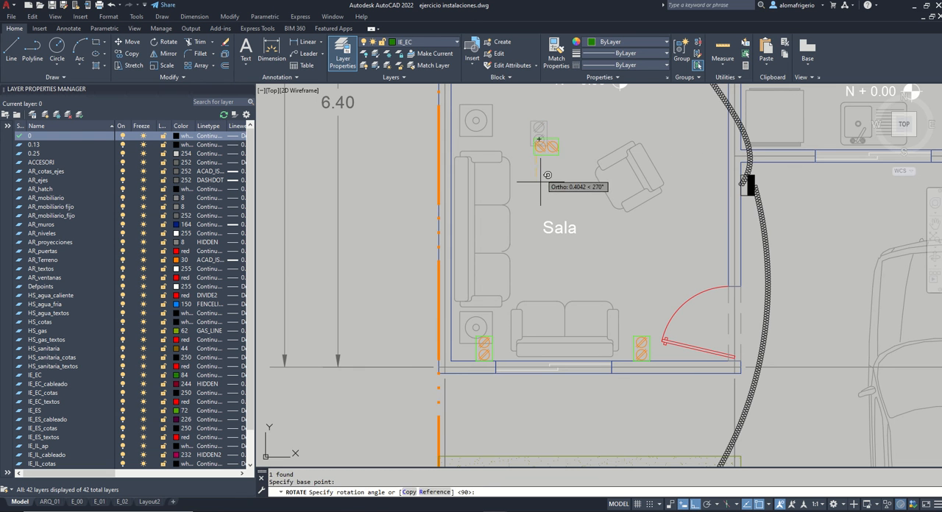
pyautogui.click(540, 183)
# Step: Move the horizontal outlet to the Sala's lower-left corner and shift it 2.8 m up along the left wall
pyautogui.click(551, 145)
pyautogui.click(534, 146)
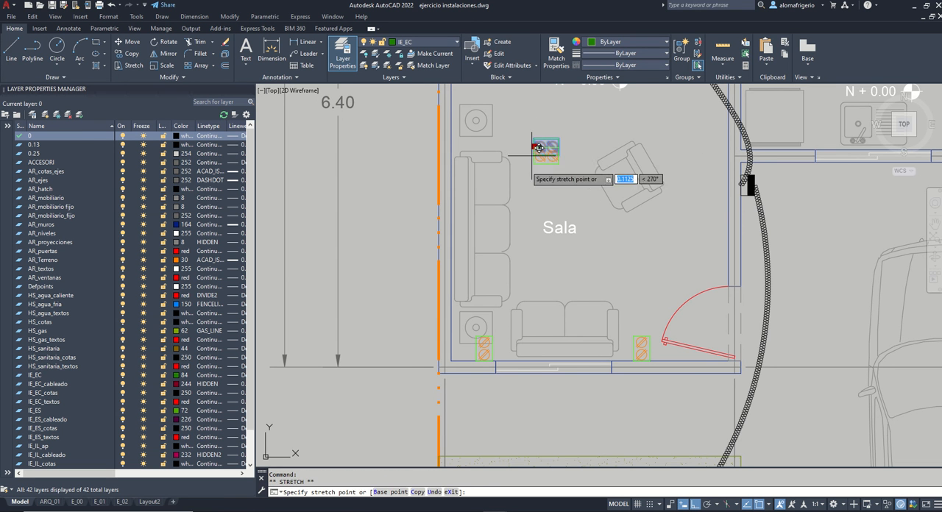
pyautogui.click(451, 361)
pyautogui.write('m')
pyautogui.press('Return')
pyautogui.click(391, 327)
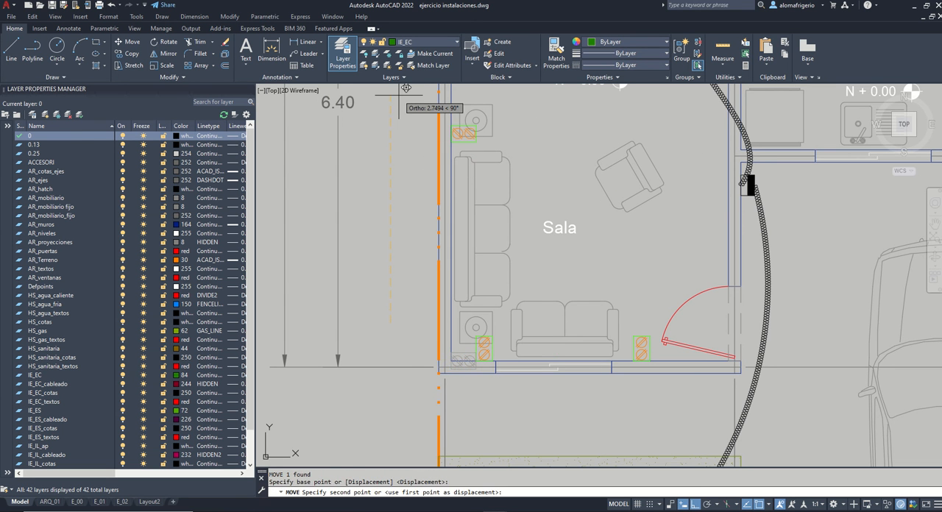
pyautogui.write('2.')
pyautogui.press('Return')
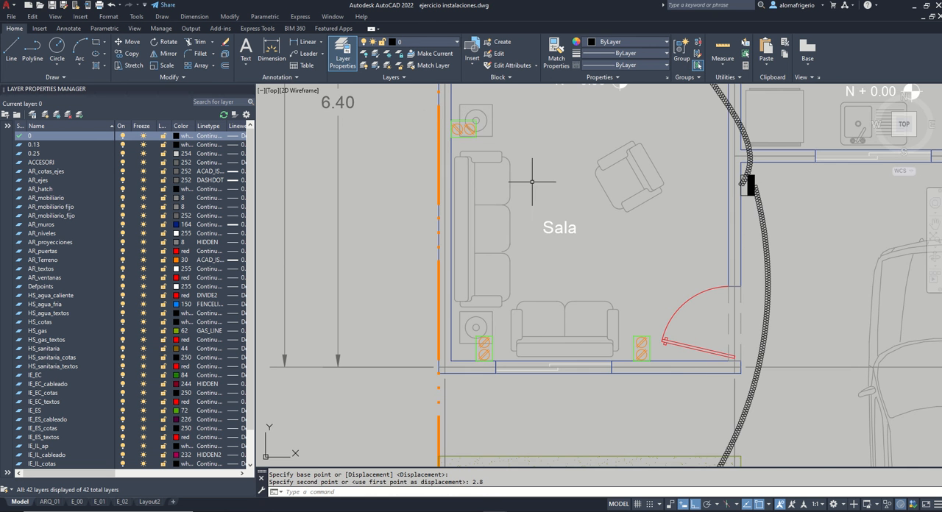
# Step: Copy the left wall's outlet symbol 2 m upward, beside the Comedor table
pyautogui.scroll(-2, 605, 356)
pyautogui.moveTo(567, 214); pyautogui.dragTo(522, 311, button='middle')
pyautogui.click(470, 307)
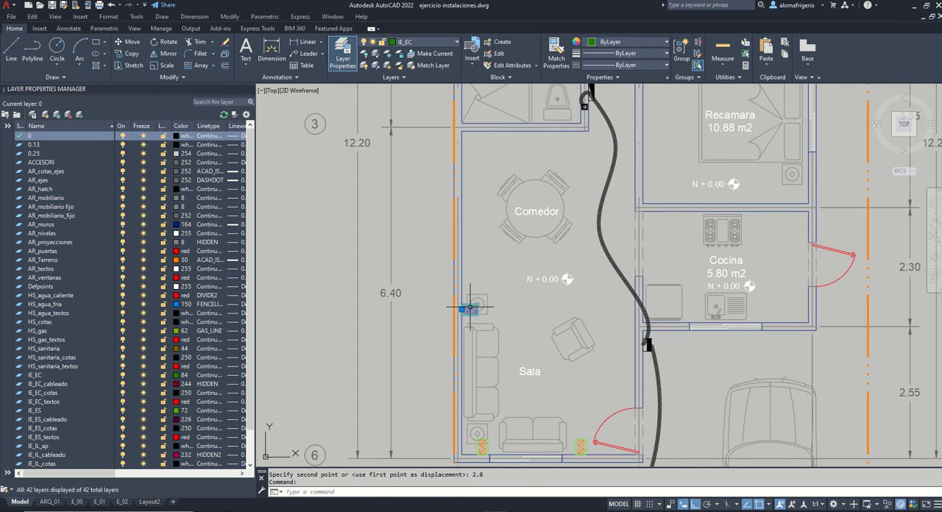
pyautogui.write('co')
pyautogui.press('Return')
pyautogui.click(488, 294)
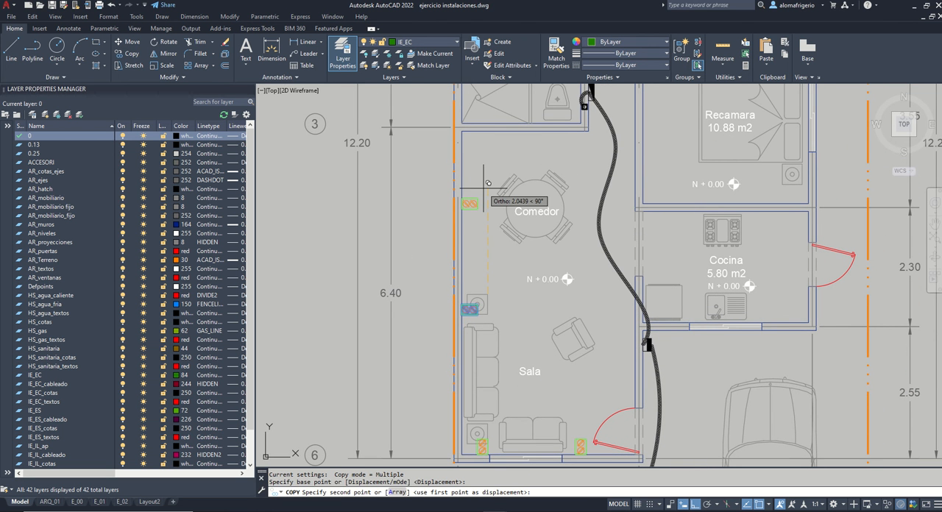
pyautogui.write('2')
pyautogui.press('Return')
pyautogui.press('Return')
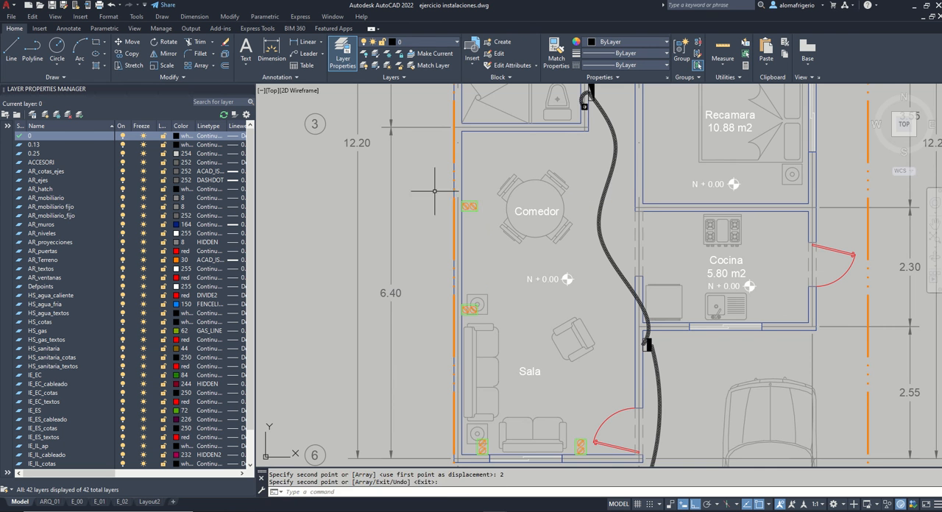
# Step: Duplicate the Comedor outlet through the clipboard and place it in the Cocina, between the stove and the door
pyautogui.click(472, 207)
pyautogui.hotkey('ctrl', 'c')
pyautogui.hotkey('ctrl', 'v')
pyautogui.scroll(2, 744, 292)
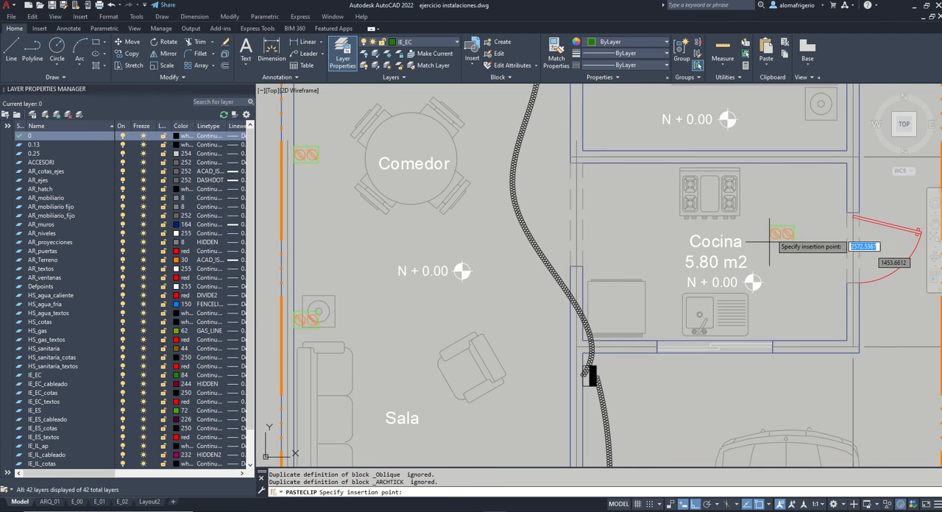
pyautogui.click(774, 215)
# Step: Rotate the Cocina outlet symbol so it points straight down
pyautogui.click(797, 231)
pyautogui.click(781, 206)
pyautogui.write('ro')
pyautogui.press('Return')
pyautogui.click(779, 219)
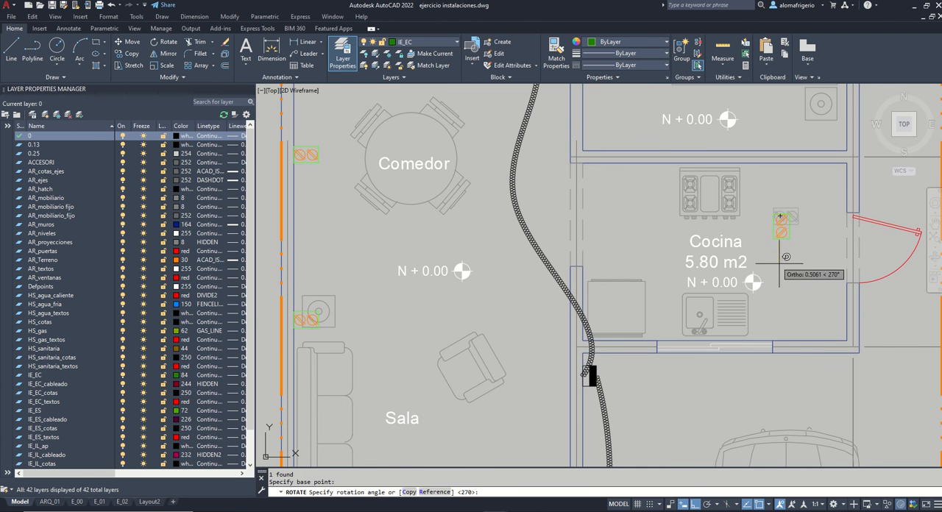
pyautogui.click(781, 264)
# Step: Move the rotated outlet symbol to the upper-right inside corner of the Cocina
pyautogui.click(790, 226)
pyautogui.click(778, 217)
pyautogui.click(782, 214)
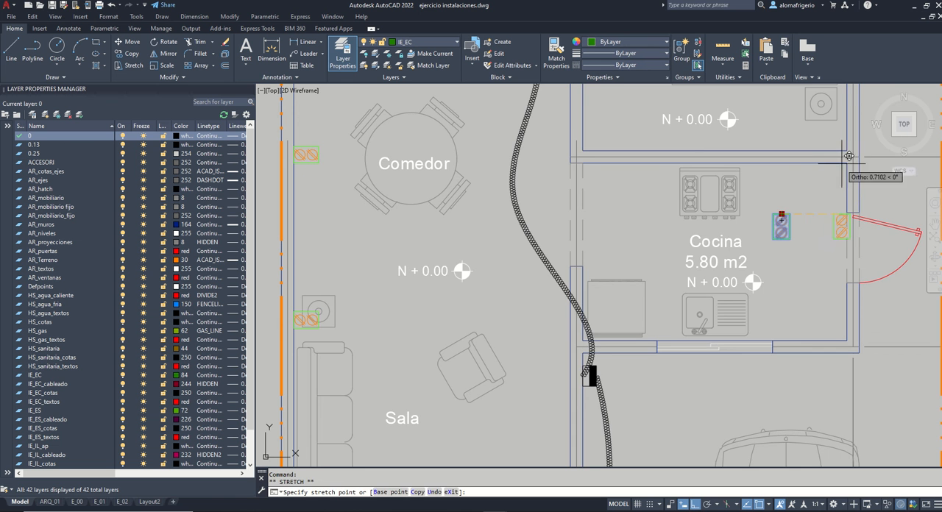
pyautogui.click(846, 164)
# Step: Shift the Cocina outlet 1.7 m to the left along the upper wall, onto the stove
pyautogui.write('m')
pyautogui.press('Return')
pyautogui.click(828, 245)
pyautogui.scroll(2, 699, 227)
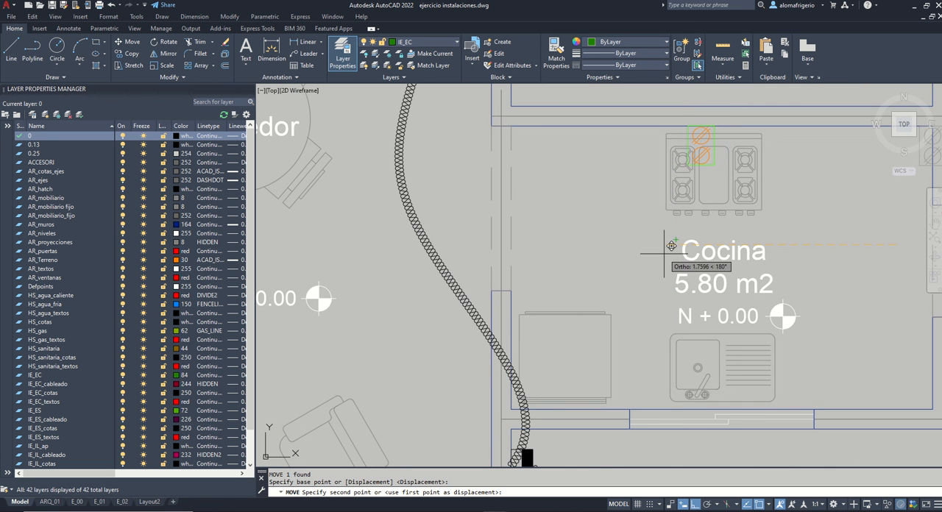
pyautogui.write('1.7')
pyautogui.press('Return')
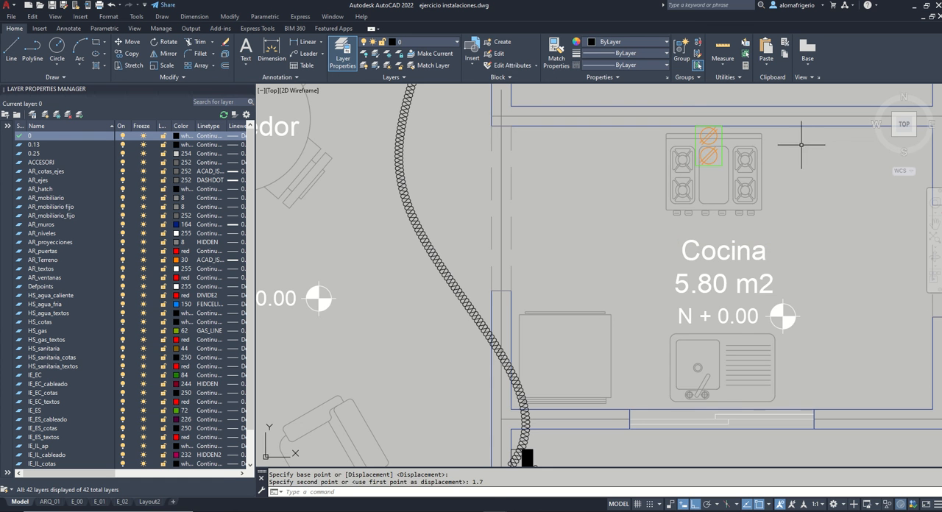
# Step: Copy the stove outlet symbol directly below itself, stacking the two end to end
pyautogui.click(714, 158)
pyautogui.write('co')
pyautogui.press('Return')
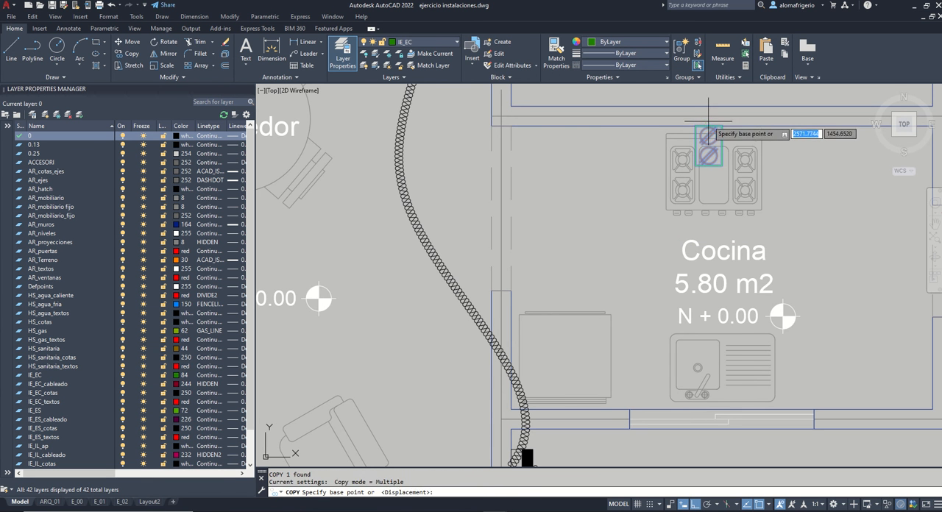
pyautogui.click(709, 127)
pyautogui.click(713, 163)
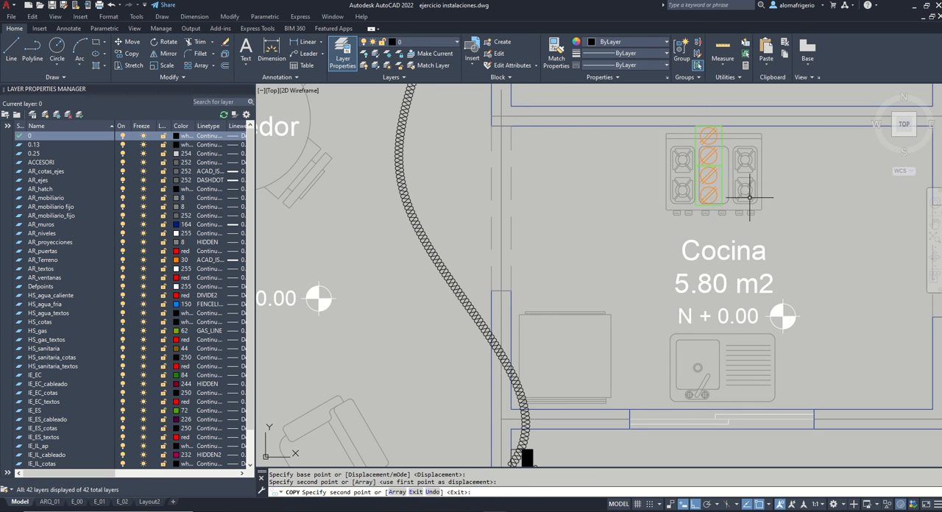
pyautogui.press('Return')
pyautogui.scroll(-6, 723, 191)
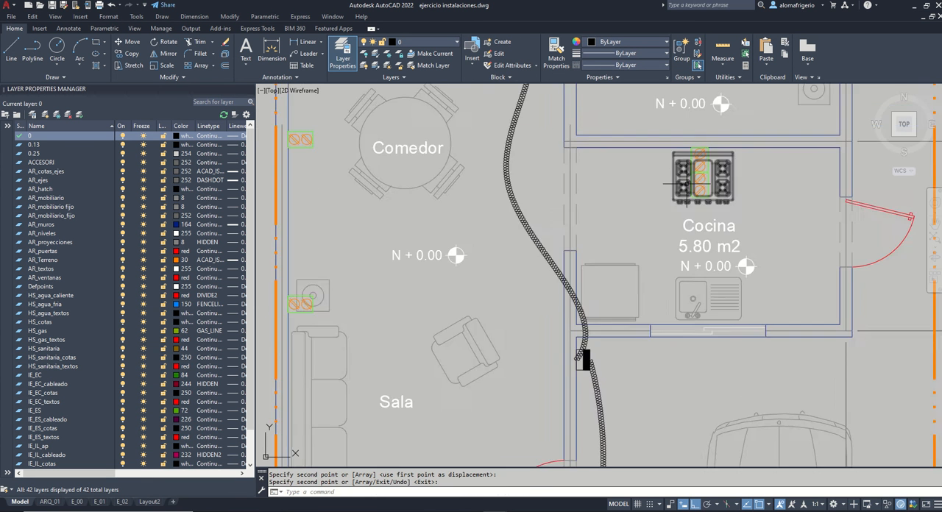
# Step: Draw a 3 by 3 m rectangle in the empty space to the right of the floor plan
pyautogui.write('rec')
pyautogui.press('Return')
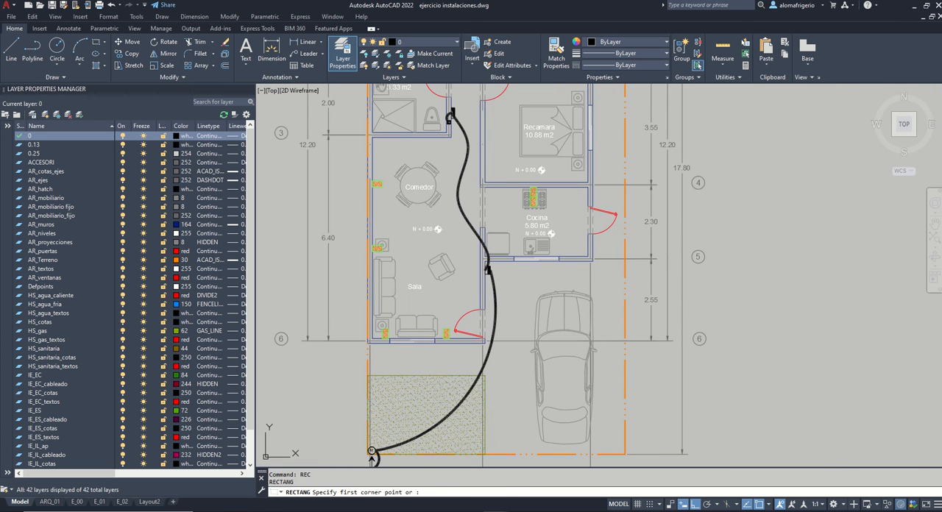
pyautogui.click(746, 190)
pyautogui.write('d')
pyautogui.press('Return')
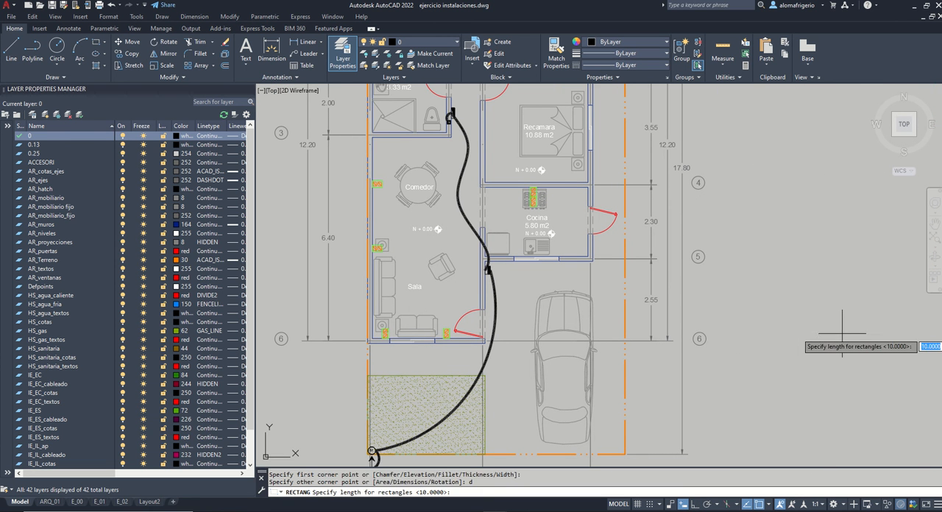
pyautogui.write('3')
pyautogui.press('Return')
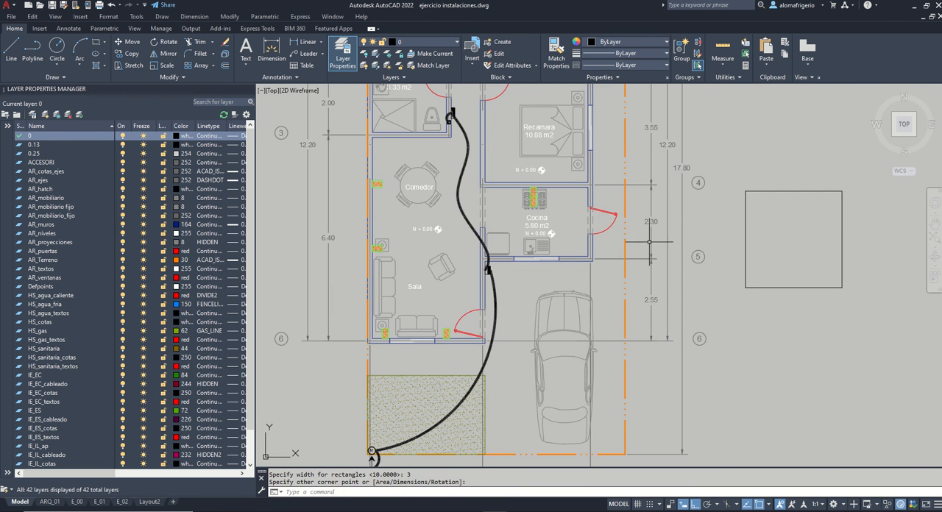
# Step: Duplicate a stove outlet symbol through the clipboard and place it inside the square near its lower edge
pyautogui.click(535, 202)
pyautogui.hotkey('ctrl', 'c')
pyautogui.hotkey('ctrl', 'v')
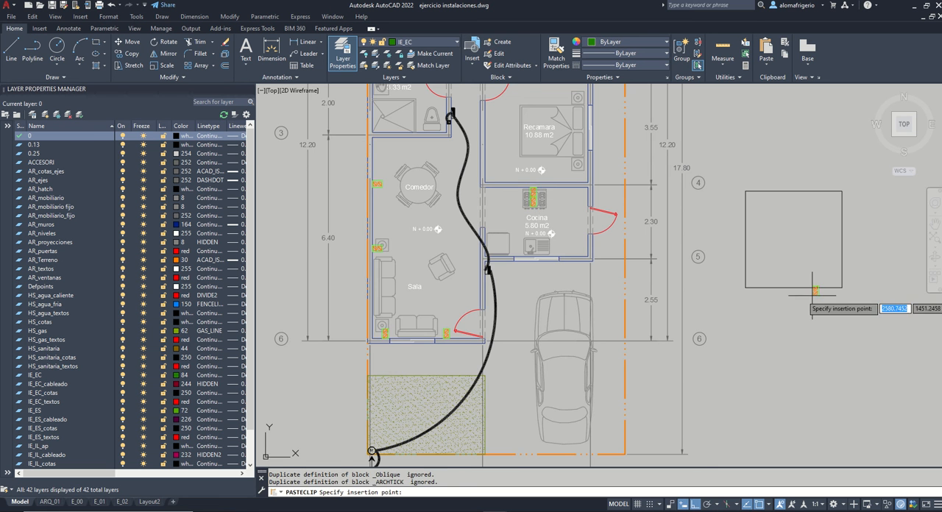
pyautogui.scroll(2, 805, 293)
pyautogui.click(781, 278)
# Step: Move the outlet symbol straight down so its lower end meets the square's bottom edge
pyautogui.click(784, 265)
pyautogui.click(784, 265)
pyautogui.write('m')
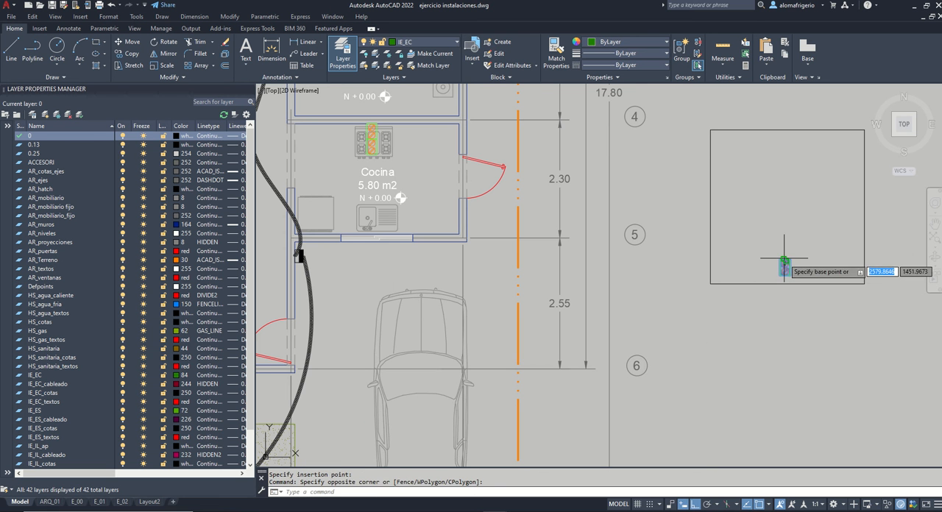
pyautogui.press('Return')
pyautogui.click(785, 269)
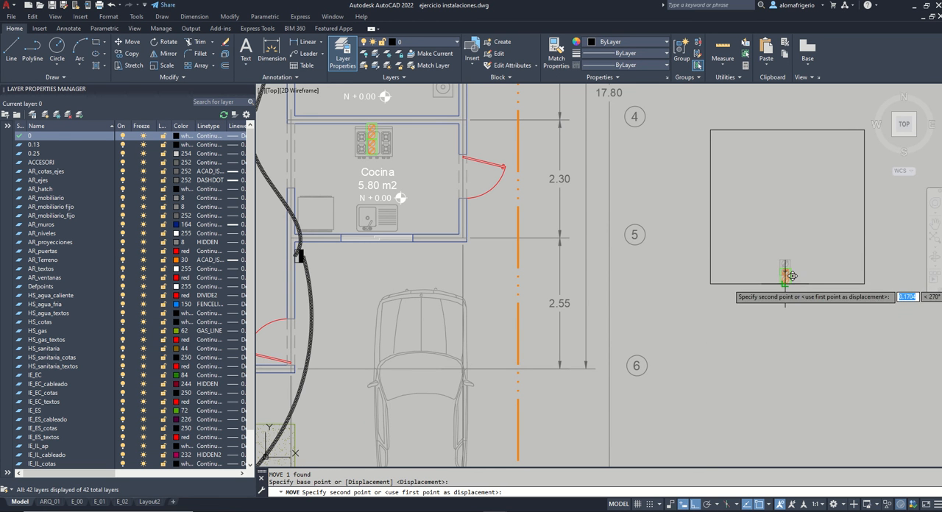
pyautogui.click(785, 276)
# Step: Raise the outlet symbol 0.4 m above the square's bottom edge
pyautogui.click(791, 266)
pyautogui.write('m')
pyautogui.press('Return')
pyautogui.click(807, 262)
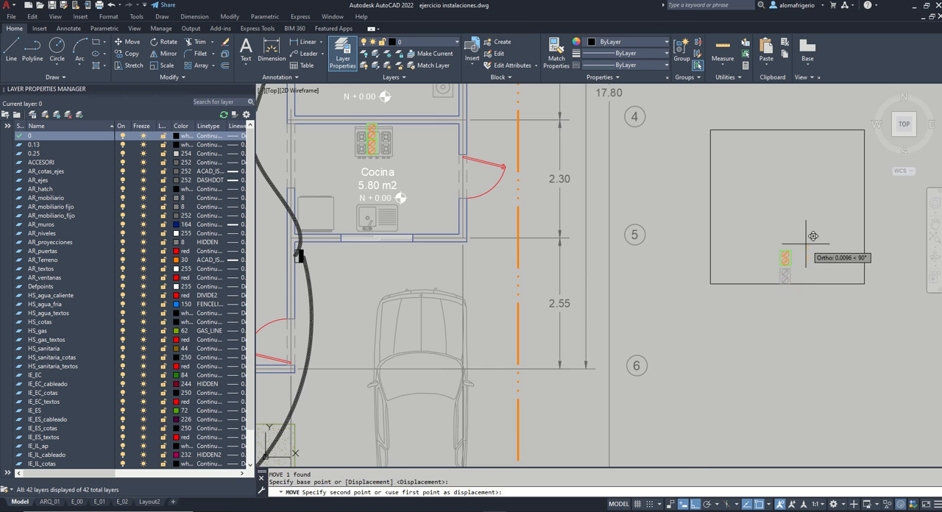
pyautogui.write('.4')
pyautogui.press('Return')
# Step: Copy the square's outlet symbol 1 m straight up
pyautogui.click(794, 264)
pyautogui.click(757, 240)
pyautogui.write('co')
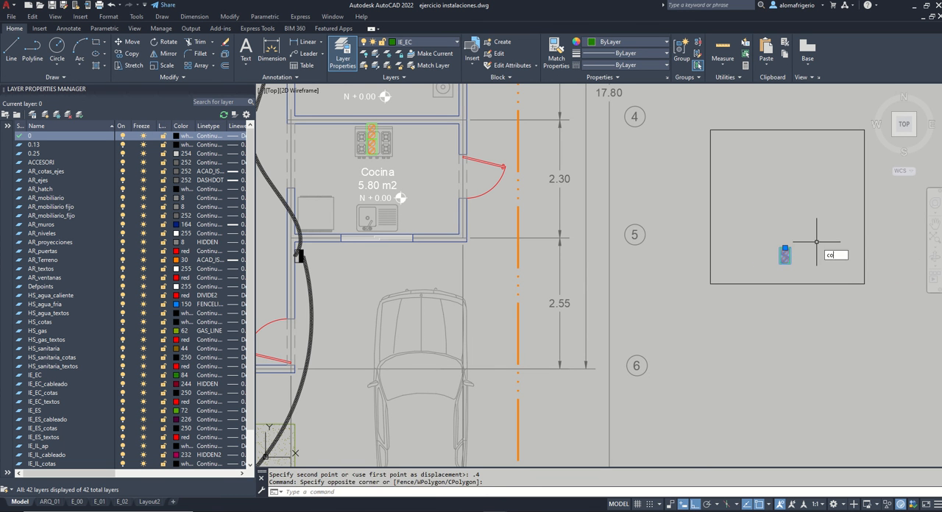
pyautogui.press('Return')
pyautogui.click(817, 243)
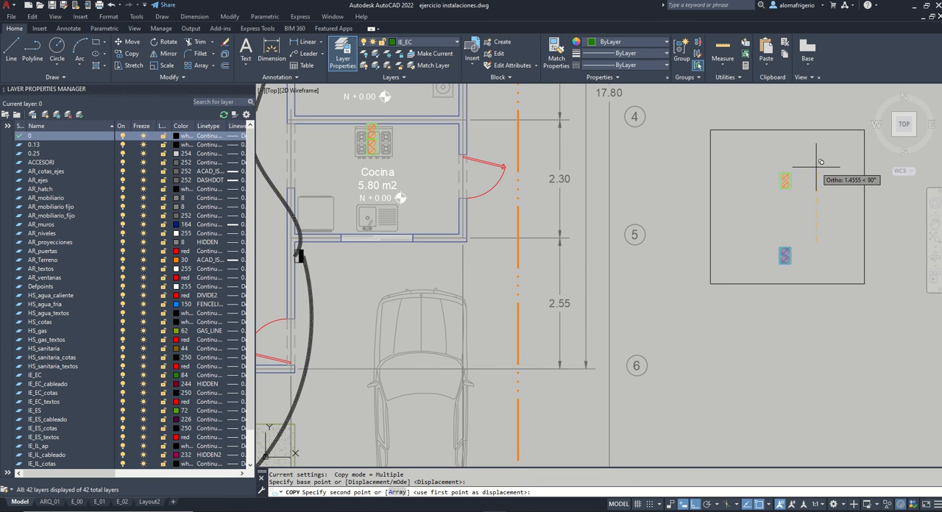
pyautogui.press('Return')
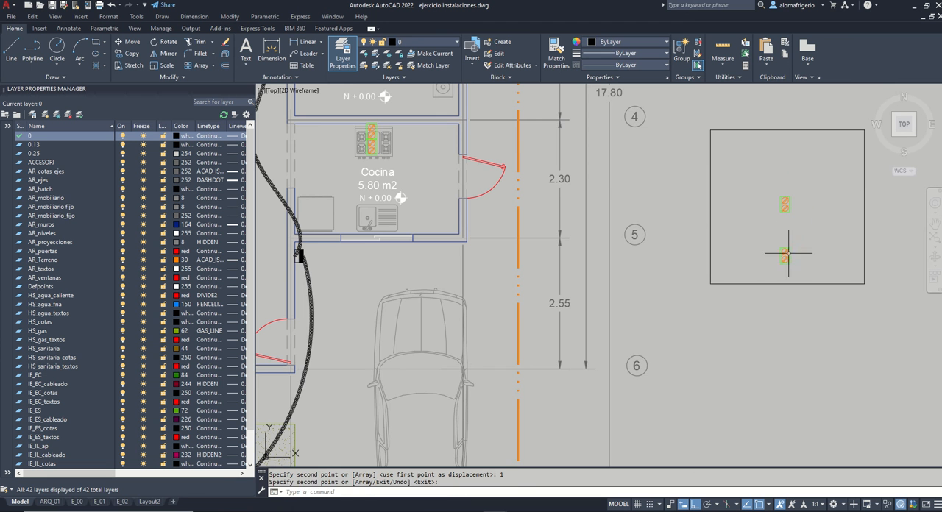
# Step: Move the square's upper outlet symbol 0.4 m straight up
pyautogui.scroll(-2, 795, 203)
pyautogui.click(803, 209)
pyautogui.click(783, 199)
pyautogui.scroll(4, 805, 211)
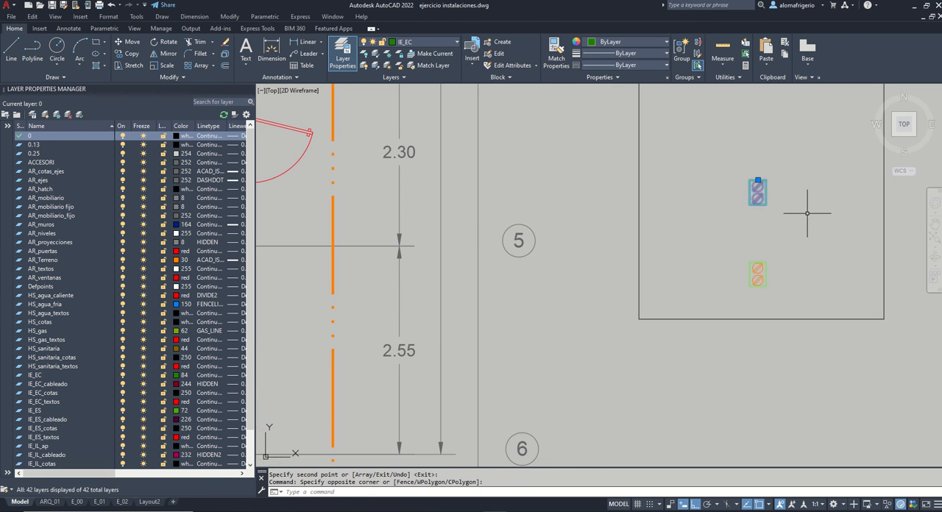
pyautogui.write('m')
pyautogui.press('Return')
pyautogui.click(805, 212)
pyautogui.write('.4')
pyautogui.press('Return')
pyautogui.scroll(-6, 758, 200)
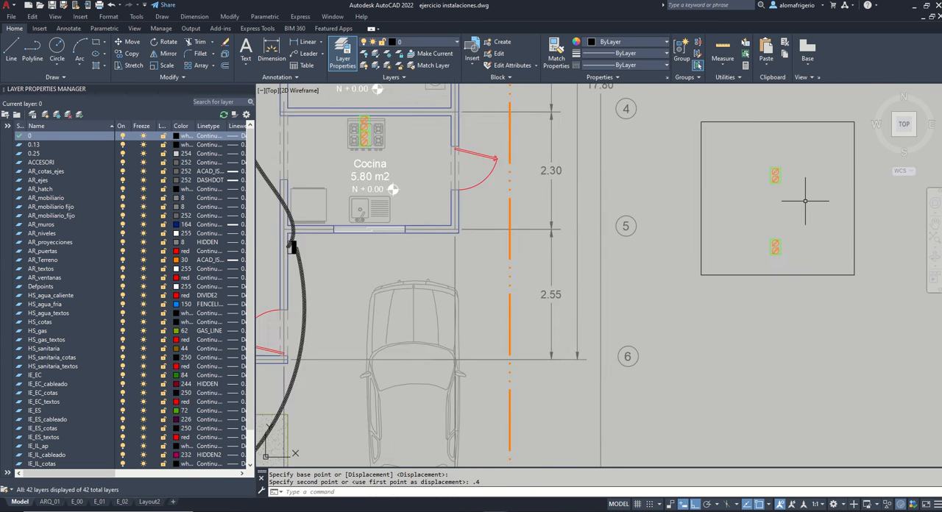
# Step: Draw a rectangle about 0.94 by 1.22 m around the lower outlet down to the square's base, and a shallow one over the upper outlet
pyautogui.scroll(5, 775, 232)
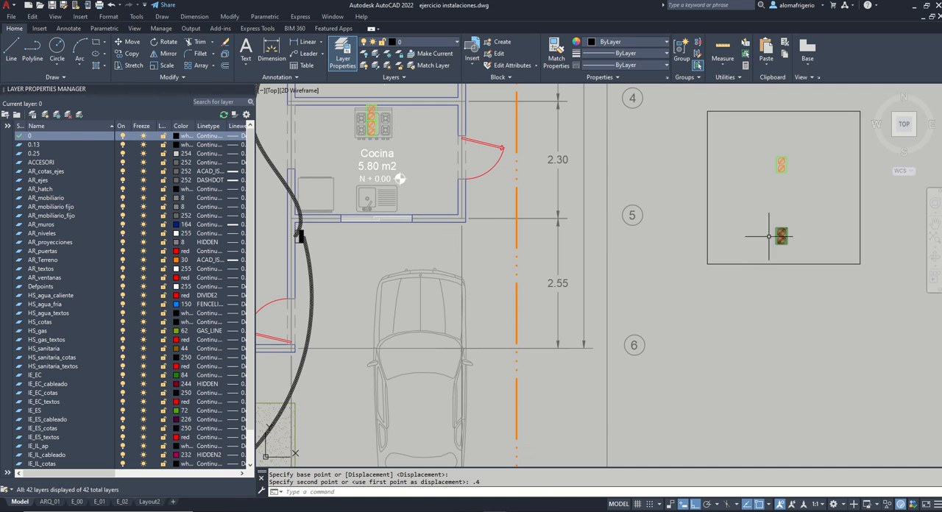
pyautogui.press('Return')
pyautogui.click(757, 203)
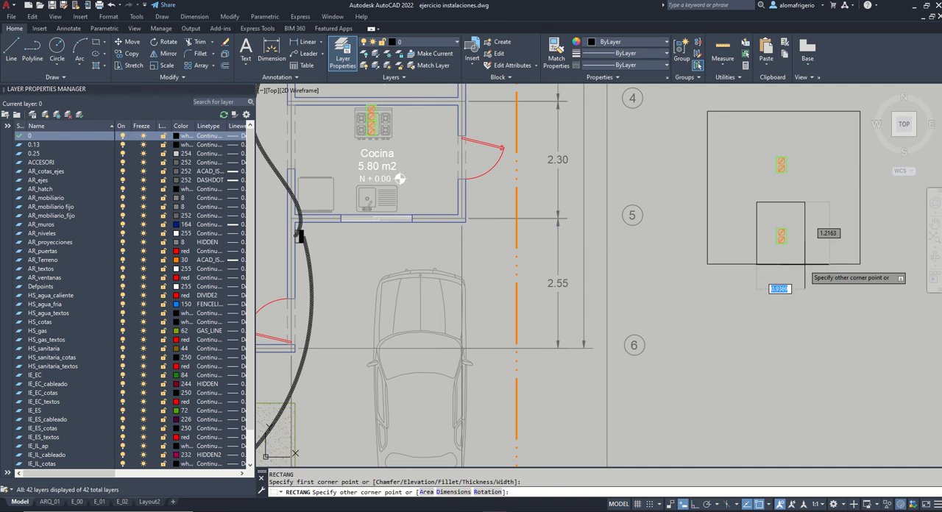
pyautogui.click(805, 264)
pyautogui.press('Return')
pyautogui.press('Return')
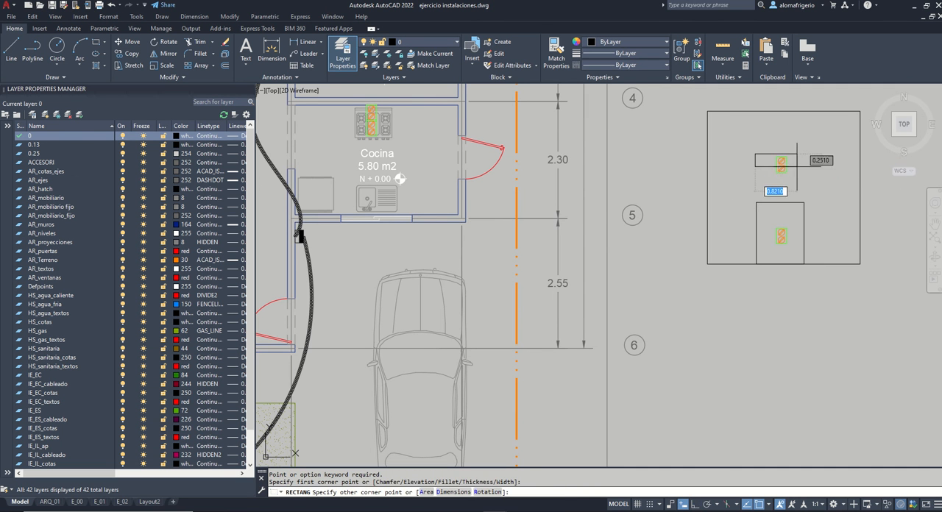
pyautogui.click(755, 155)
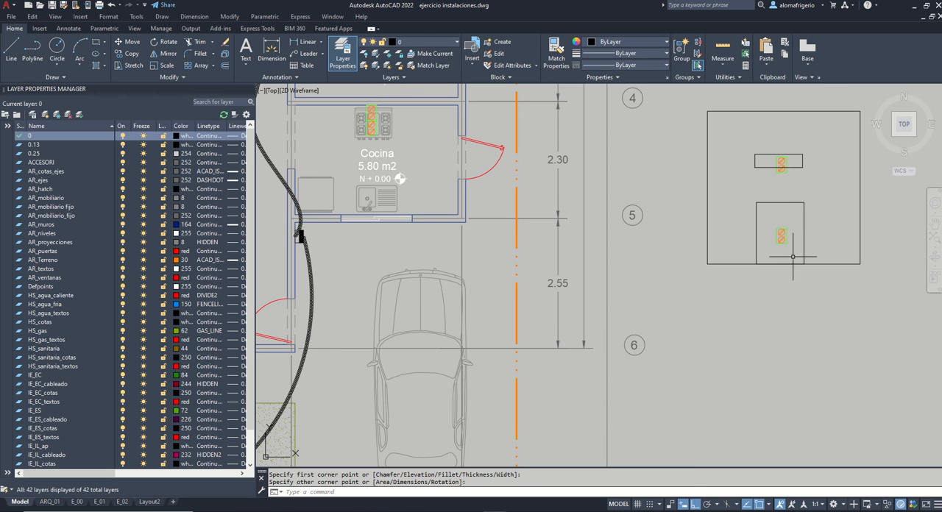
# Step: Delete the whole wall sketch: both inner rectangles, the square and its two outlet symbols
pyautogui.click(812, 229)
pyautogui.click(798, 158)
pyautogui.press('Delete')
pyautogui.click(876, 313)
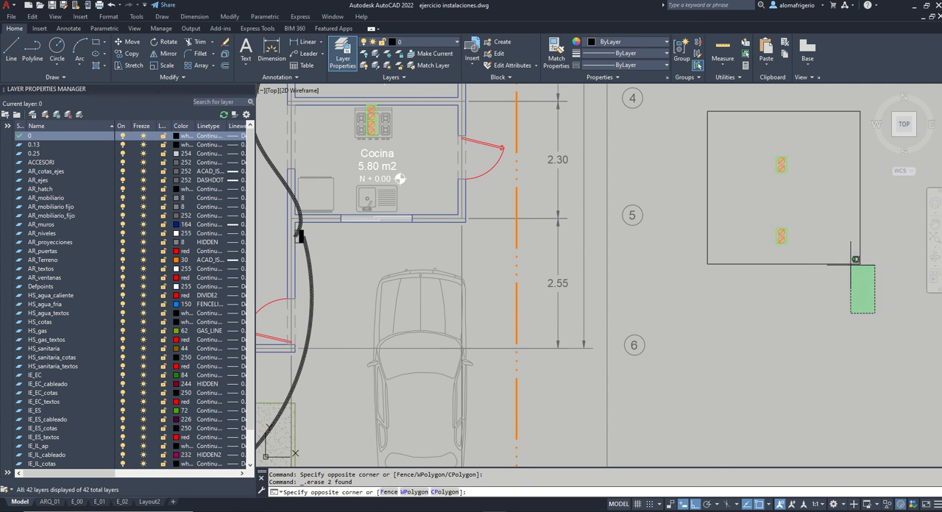
pyautogui.click(777, 161)
pyautogui.press('Delete')
# Step: Copy the stove's upper outlet symbol along the Cocina's upper wall, 1 m to the right and 1 m to the left
pyautogui.moveTo(355, 122); pyautogui.dragTo(465, 196, button='middle')
pyautogui.scroll(2, 464, 195)
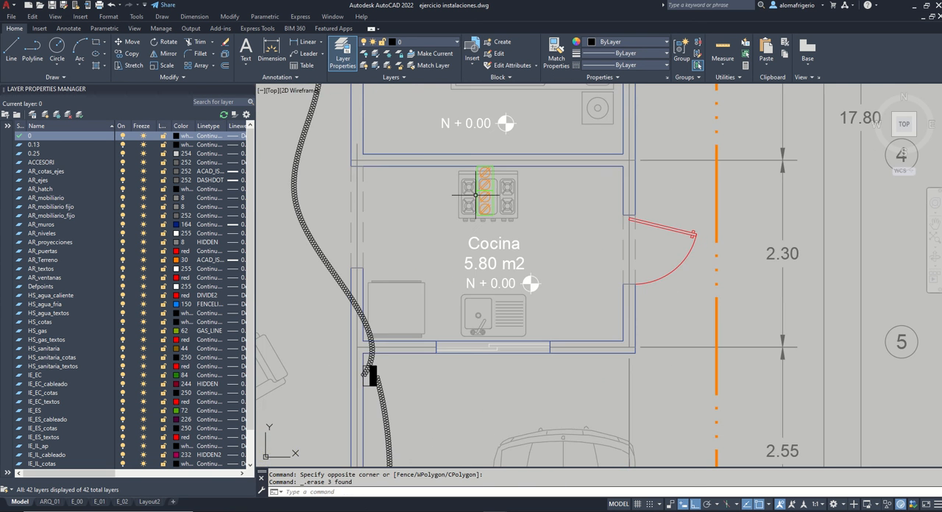
pyautogui.click(488, 192)
pyautogui.press('Escape')
pyautogui.click(488, 170)
pyautogui.write('co')
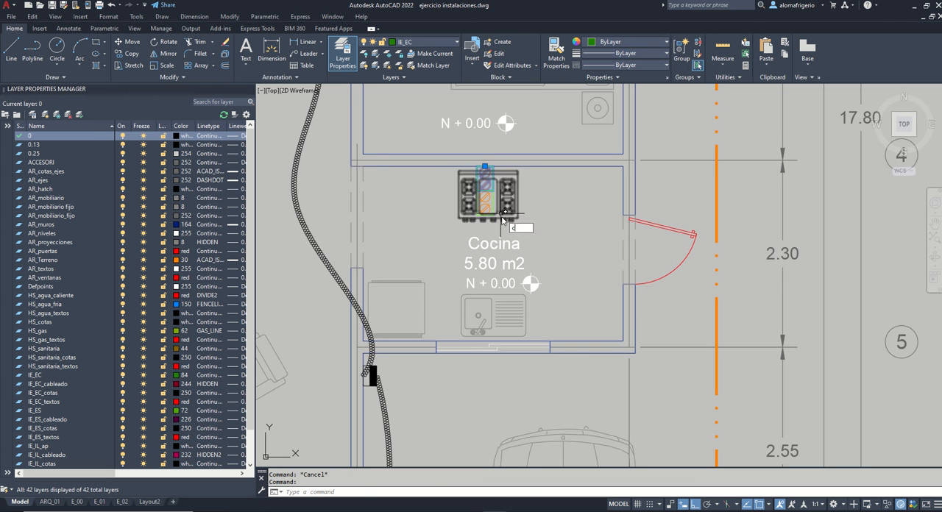
pyautogui.press('space')
pyautogui.click(530, 242)
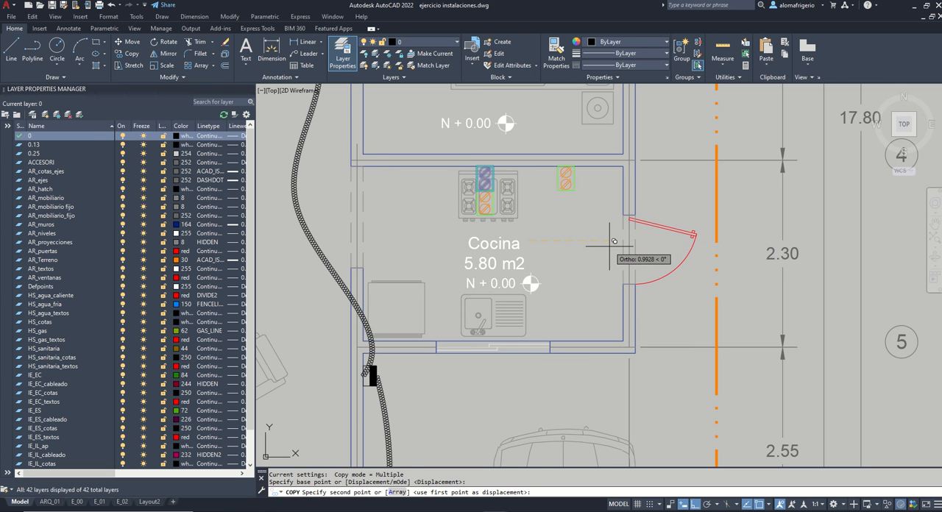
pyautogui.write('1')
pyautogui.press('Return')
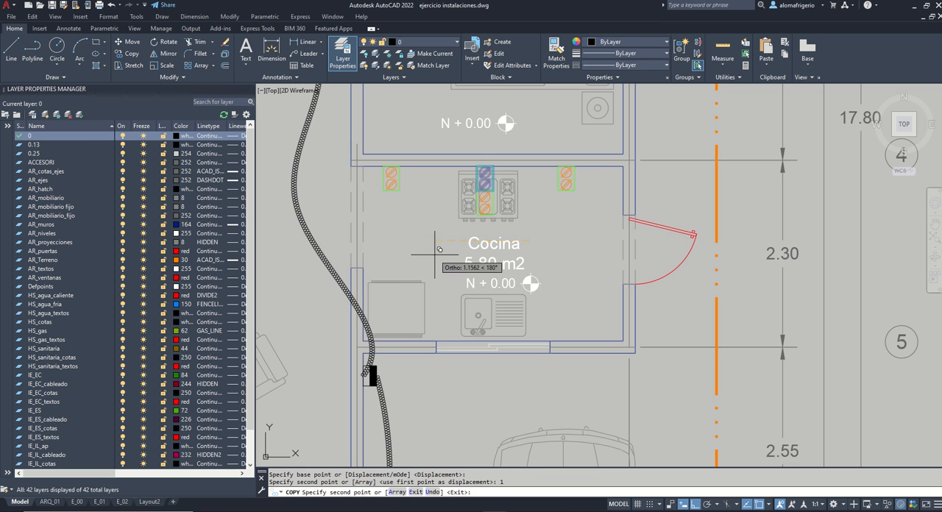
pyautogui.write('1')
pyautogui.press('Return')
pyautogui.press('Return')
# Step: Mirror the Cocina's upper-right outlet across the room's horizontal midline, keeping the original, and move the copy down against the lower wall
pyautogui.click(582, 187)
pyautogui.click(568, 179)
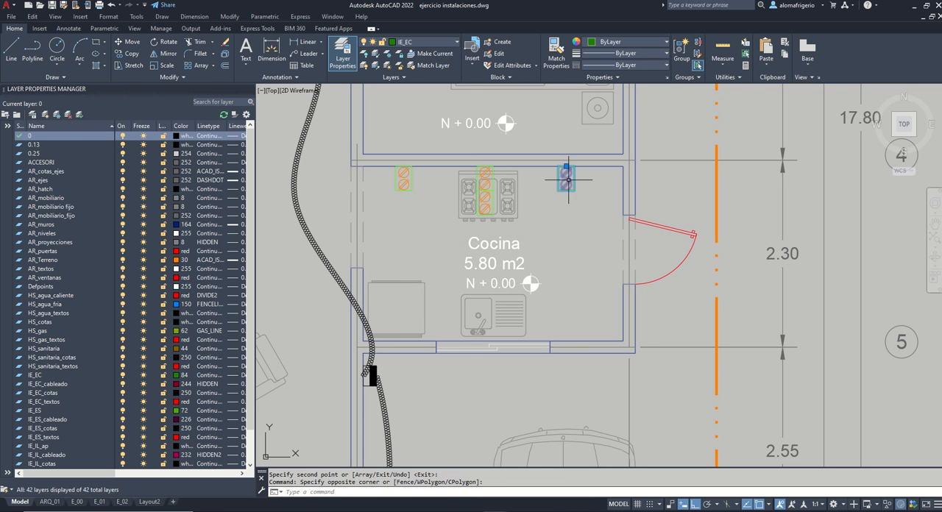
pyautogui.write('mi')
pyautogui.press('Return')
pyautogui.click(624, 248)
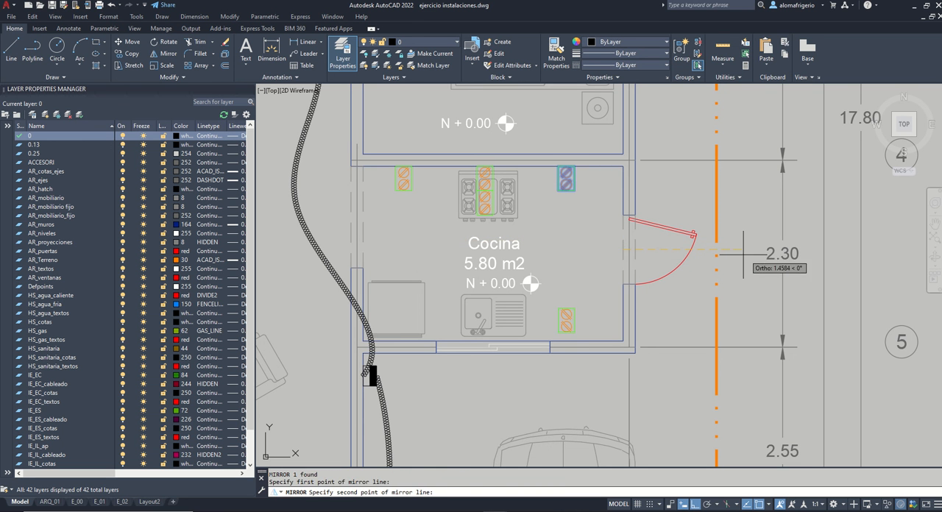
pyautogui.click(731, 242)
pyautogui.press('Return')
pyautogui.click(563, 318)
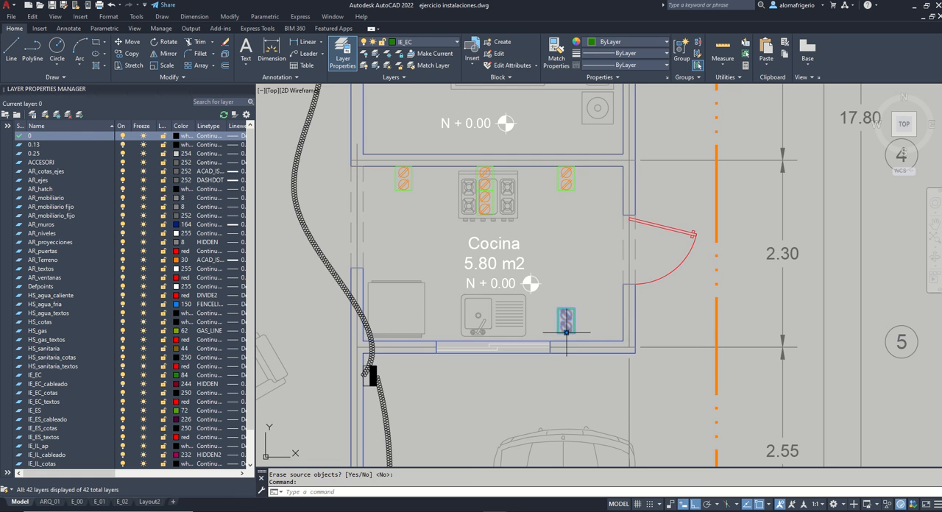
pyautogui.click(566, 332)
# Step: Duplicate the Cocina's lower outlet through the clipboard into the Recamara beside the bed and rotate it 90° to lie horizontally
pyautogui.scroll(-3, 645, 323)
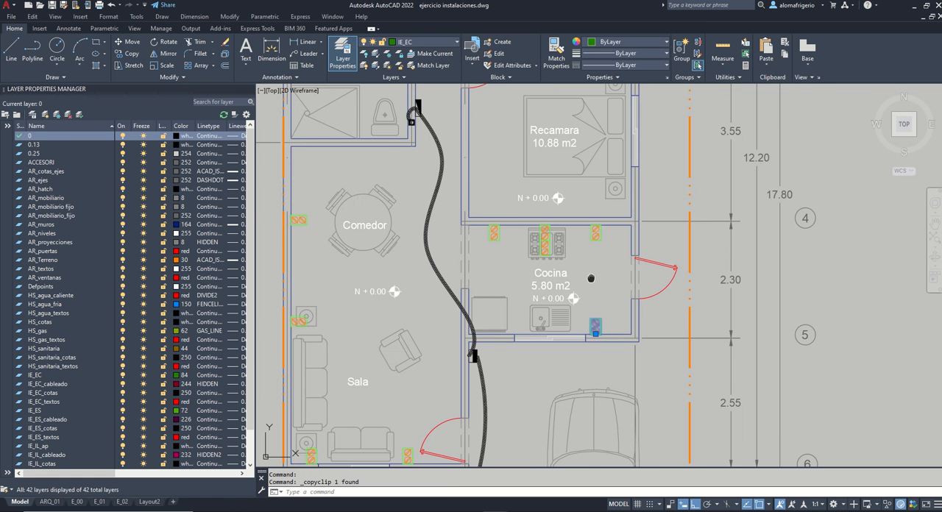
pyautogui.moveTo(591, 278); pyautogui.dragTo(641, 310, button='middle')
pyautogui.hotkey('ctrl', 'v')
pyautogui.scroll(4, 621, 268)
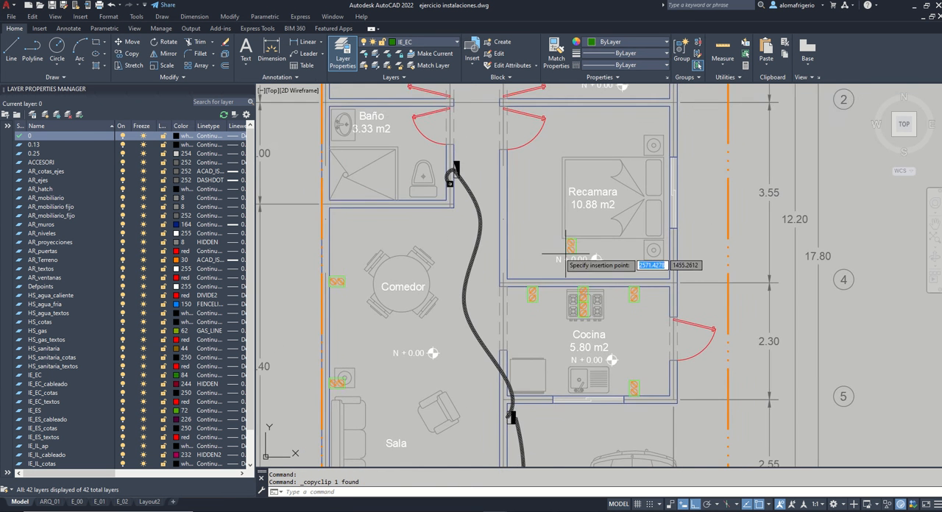
pyautogui.click(541, 239)
pyautogui.write('ro')
pyautogui.press('Return')
pyautogui.click(540, 241)
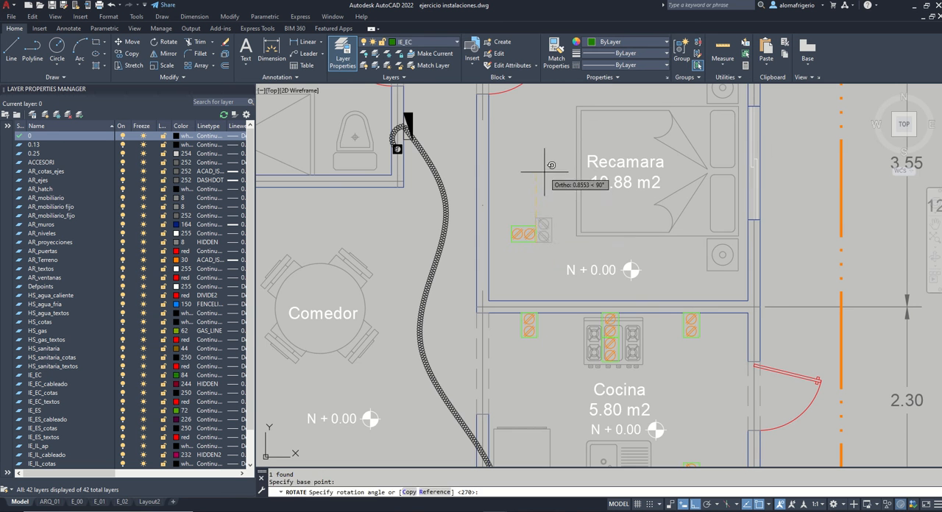
pyautogui.click(546, 171)
# Step: Move the rotated outlet by its end point to the Recamara's lower-right inner corner
pyautogui.click(554, 211)
pyautogui.click(524, 232)
pyautogui.click(536, 233)
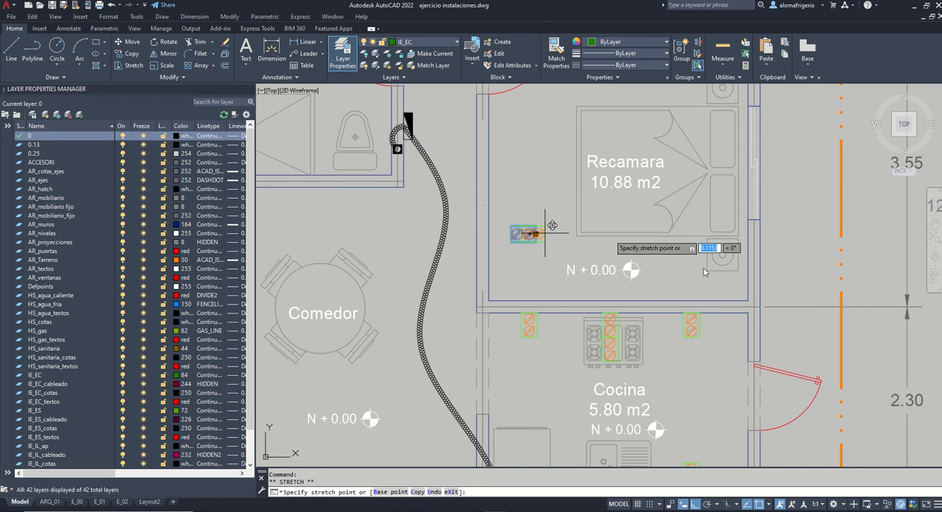
pyautogui.click(748, 301)
# Step: Move the Recamara's corner outlet 0.5 m up along the right wall to the lower nightstand
pyautogui.scroll(-3, 748, 301)
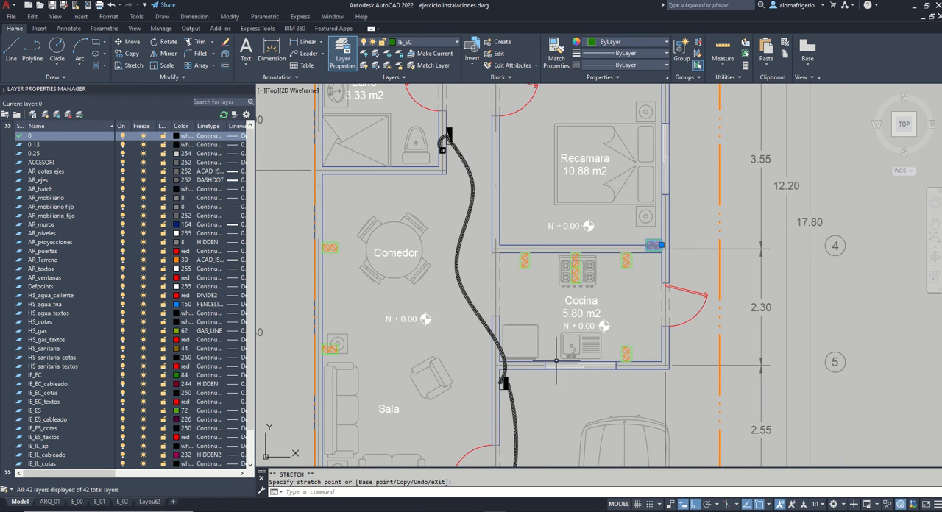
pyautogui.scroll(2, 700, 221)
pyautogui.scroll(-3, 667, 277)
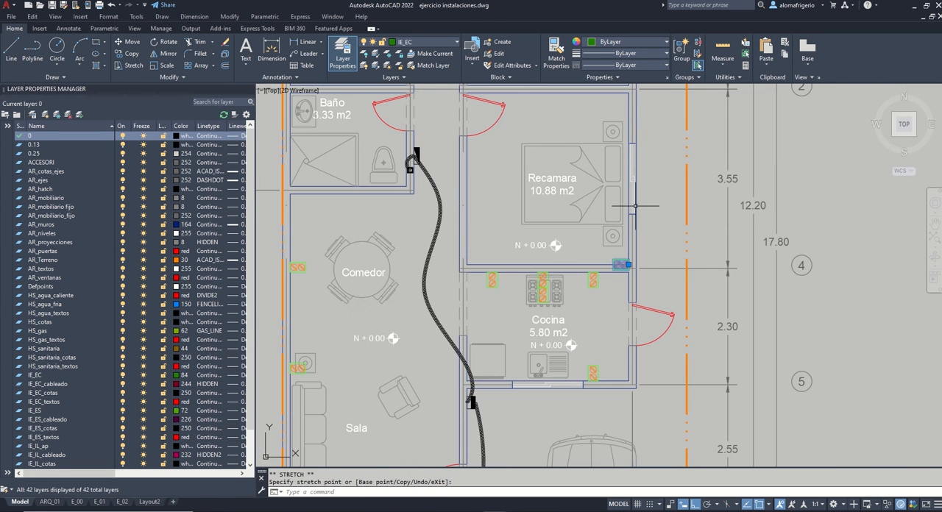
pyautogui.scroll(2, 641, 238)
pyautogui.moveTo(654, 202); pyautogui.dragTo(649, 244, button='middle')
pyautogui.write('m')
pyautogui.press('space')
pyautogui.click(658, 244)
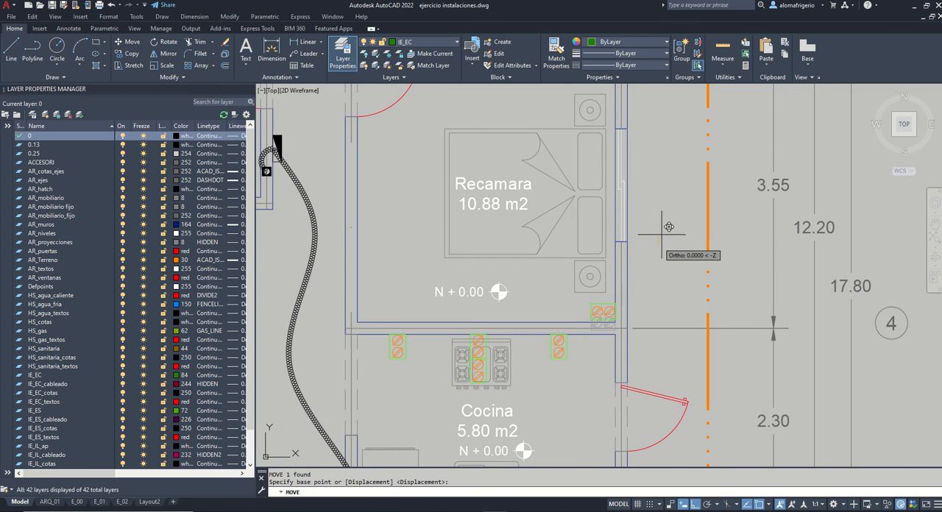
pyautogui.write('.5')
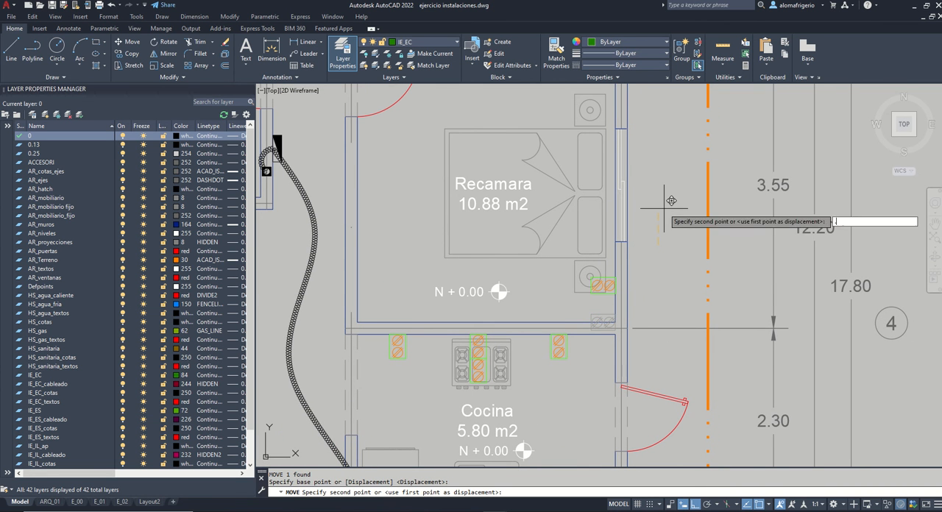
pyautogui.press('Return')
# Step: Copy the lower nightstand's outlet 2 m straight up along the Recamara's right wall
pyautogui.click(605, 280)
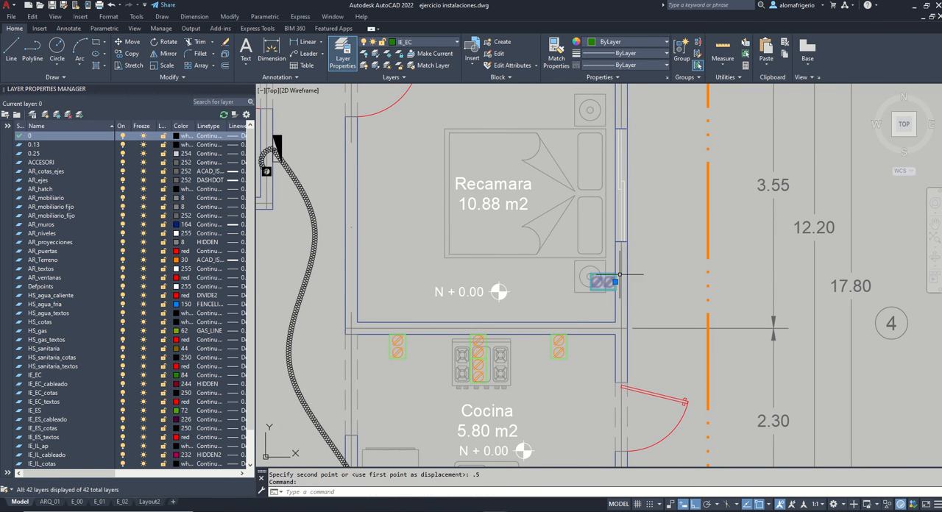
pyautogui.write('co')
pyautogui.press('space')
pyautogui.click(654, 251)
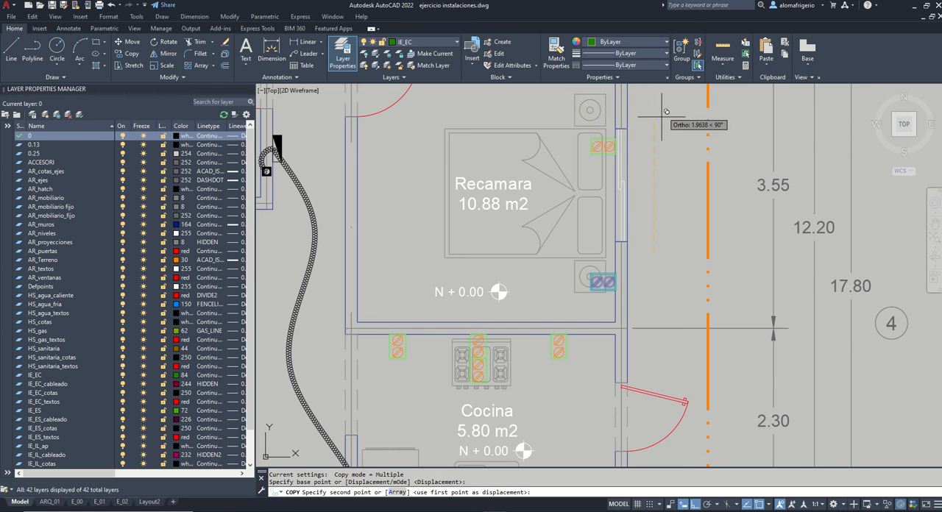
pyautogui.moveTo(660, 112); pyautogui.dragTo(668, 179, button='middle')
pyautogui.write('2.1535')
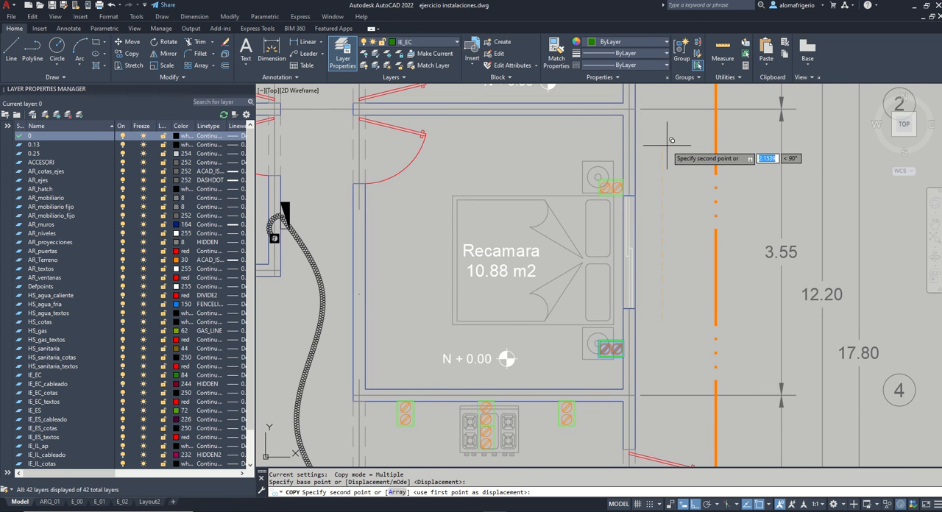
pyautogui.press('Return')
pyautogui.press('Return')
# Step: Move the upper nightstand's outlet 0.3 m further up the wall
pyautogui.click(619, 180)
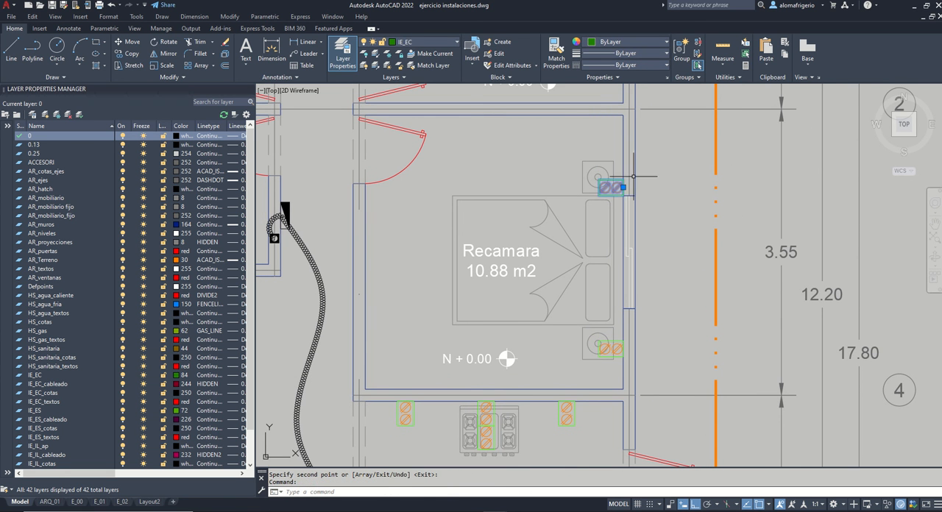
pyautogui.write('m')
pyautogui.press('space')
pyautogui.click(659, 189)
pyautogui.write('.3')
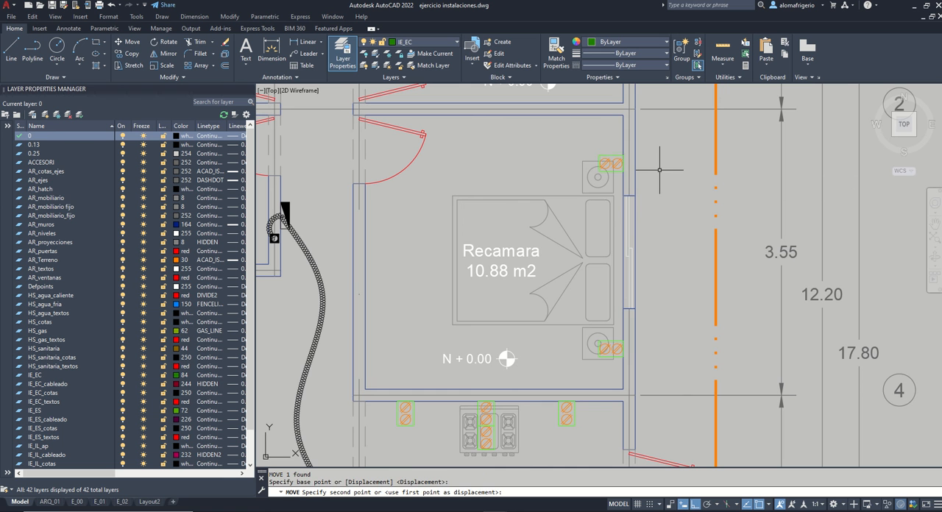
pyautogui.press('Return')
# Step: Duplicate the upper nightstand's outlet through the clipboard near the Recamara's left wall and rotate the copy 180°
pyautogui.click(619, 155)
pyautogui.hotkey('ctrl', 'c')
pyautogui.hotkey('ctrl', 'v')
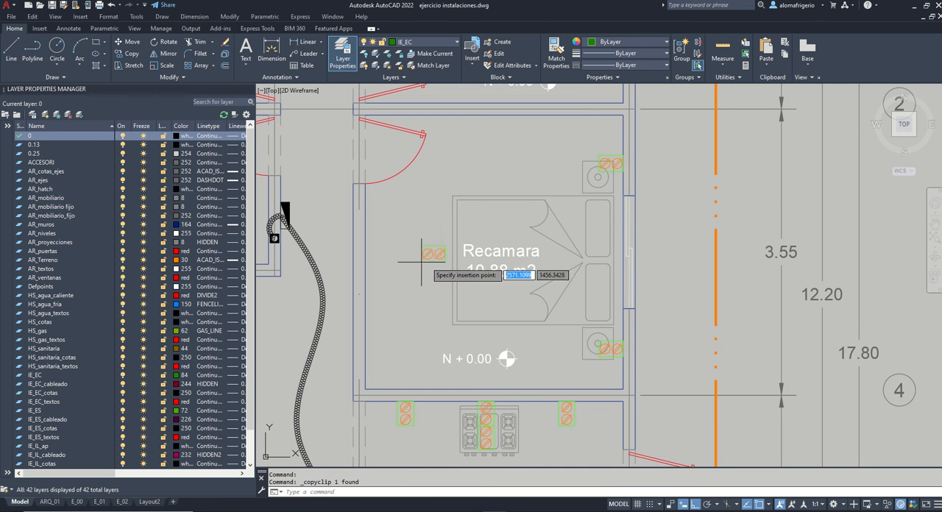
pyautogui.click(404, 267)
pyautogui.click(423, 272)
pyautogui.click(410, 257)
pyautogui.write('ro')
pyautogui.press('space')
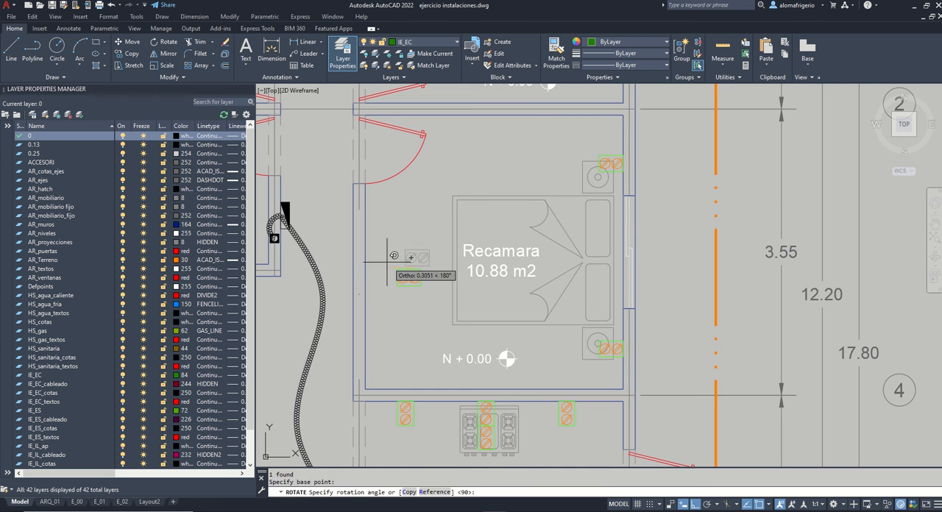
pyautogui.click(400, 275)
# Step: Move the rotated outlet to the Recamara's lower-left inner corner and raise it 1.75 m along the left wall
pyautogui.click(397, 277)
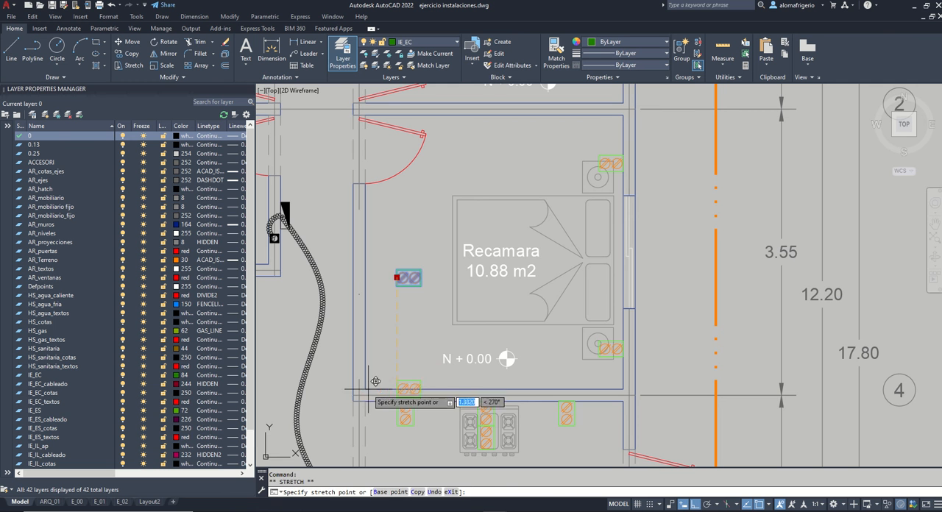
pyautogui.write('m')
pyautogui.press('space')
pyautogui.click(410, 363)
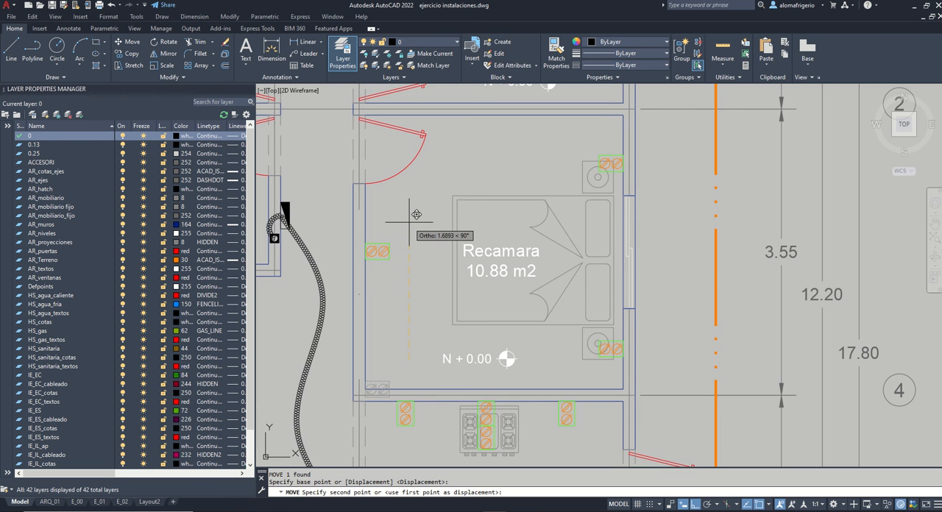
pyautogui.write('1.75')
pyautogui.press('Return')
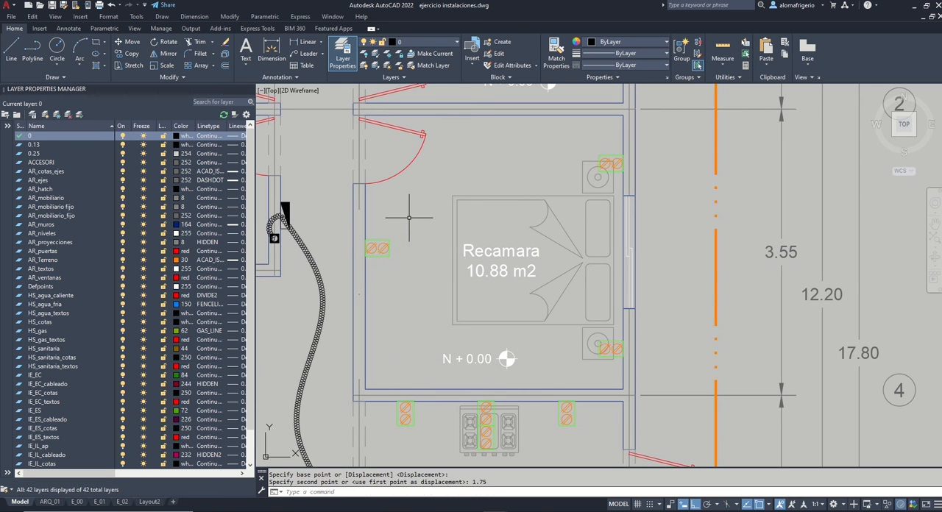
# Step: Copy the Recamara's left-wall outlet 0.2 m straight down
pyautogui.click(411, 251)
pyautogui.click(384, 232)
pyautogui.write('co')
pyautogui.press('space')
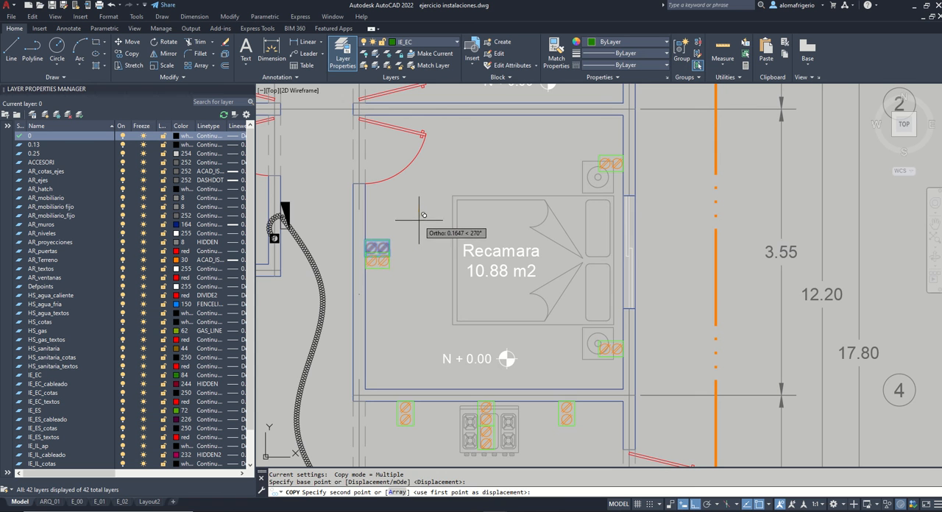
pyautogui.click(424, 204)
pyautogui.write('-2')
pyautogui.press('Return')
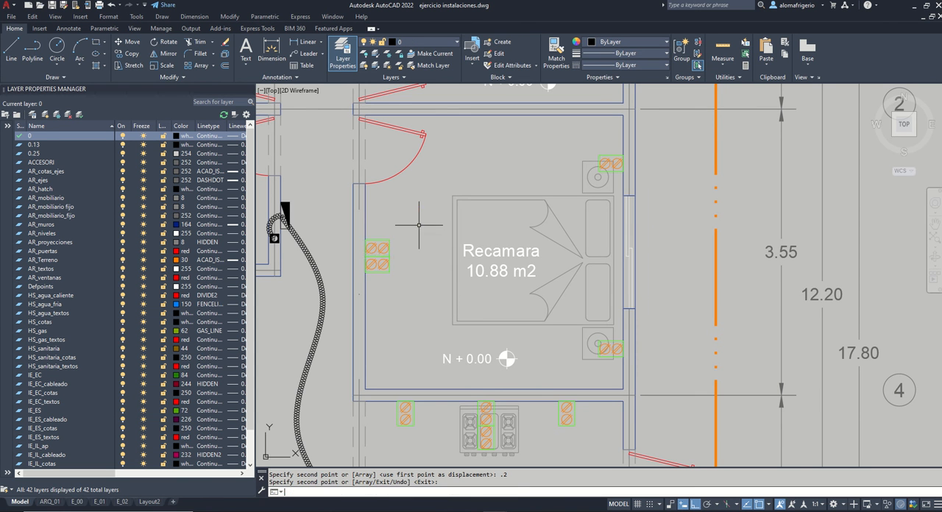
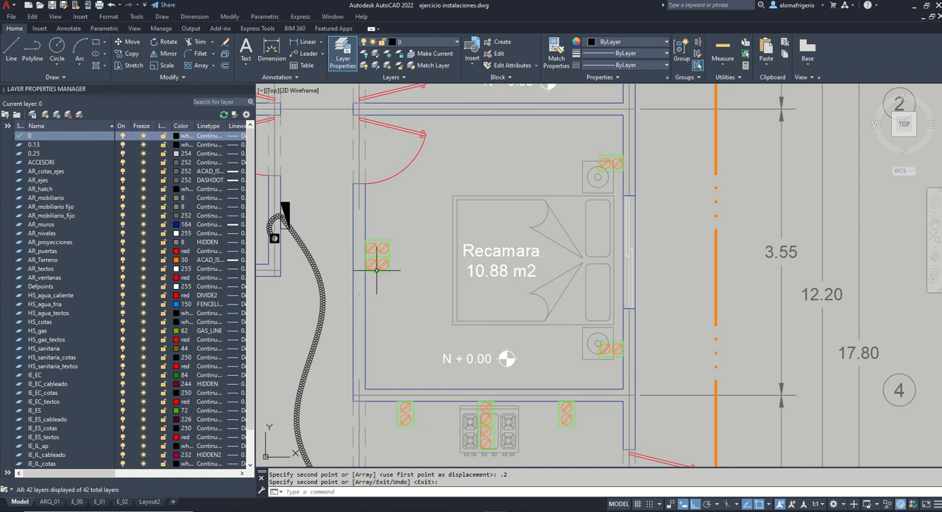
# Step: Copy the four outlets of the 10.88 m2 Recamara into the 11.68 m2 Recamara, aligning them by the lower-right inner corners
pyautogui.scroll(-5, 418, 258)
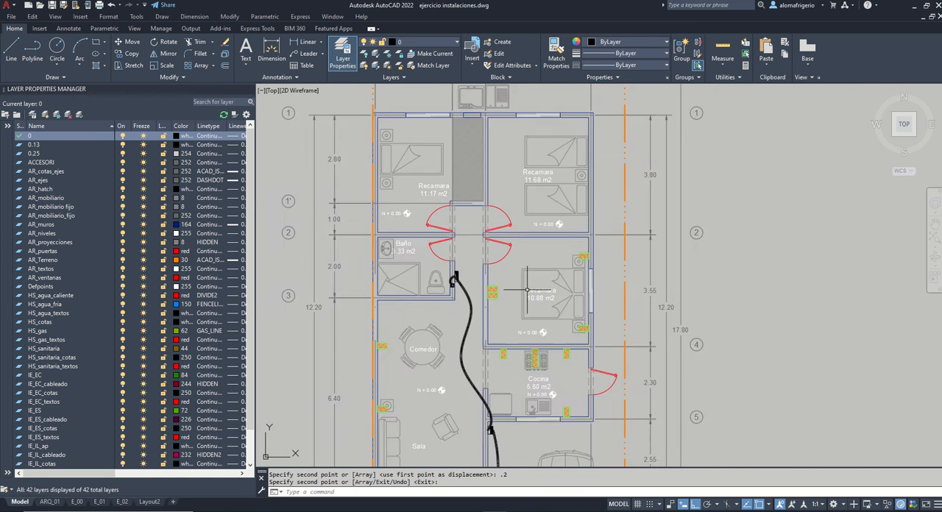
pyautogui.click(507, 302)
pyautogui.click(484, 288)
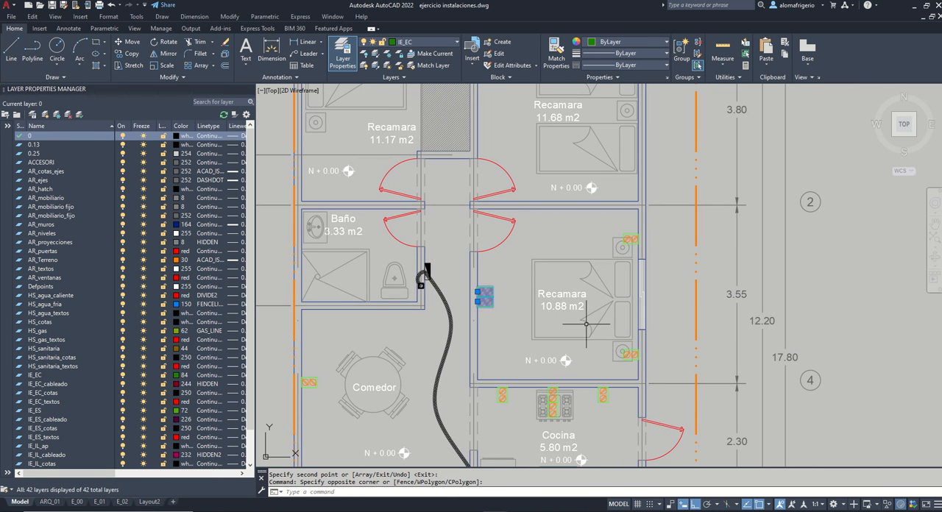
pyautogui.click(624, 353)
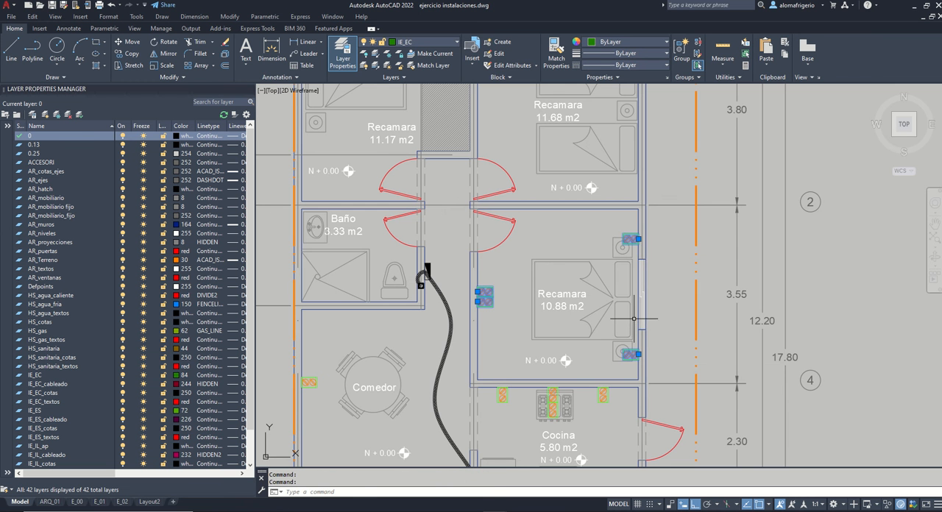
pyautogui.write('co')
pyautogui.press('Return')
pyautogui.click(639, 382)
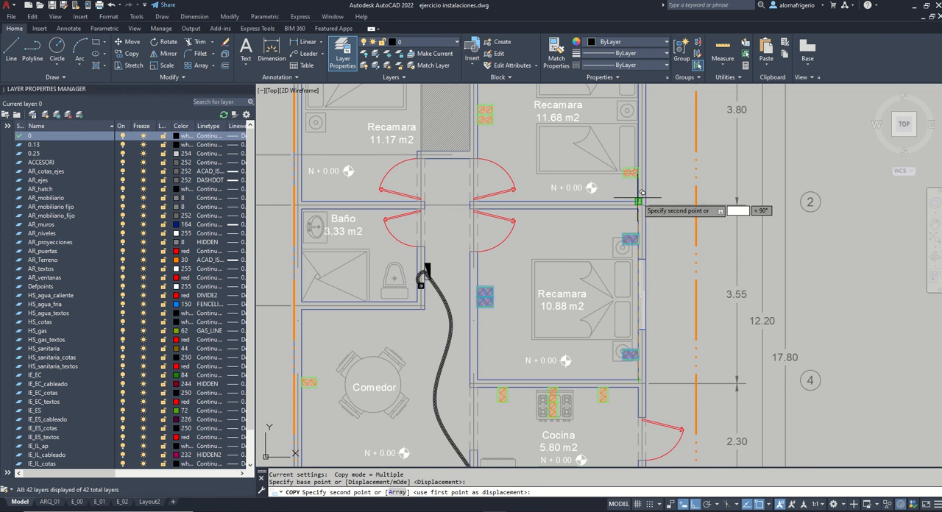
pyautogui.click(642, 193)
pyautogui.press('Return')
# Step: Move the upper outlet on the 11.68 m2 Recamara's right wall 0.4 m up
pyautogui.moveTo(647, 84); pyautogui.dragTo(641, 187, button='middle')
pyautogui.click(632, 163)
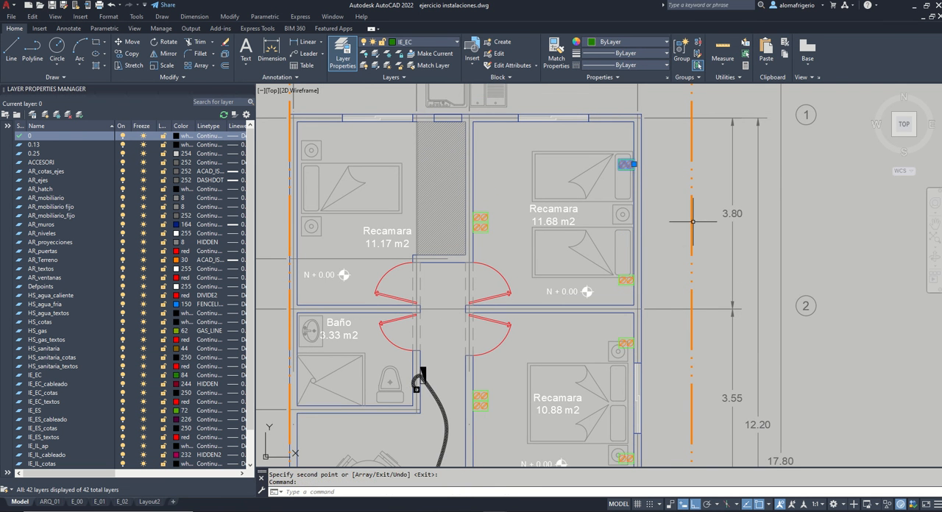
pyautogui.write('m')
pyautogui.press('Return')
pyautogui.click(663, 218)
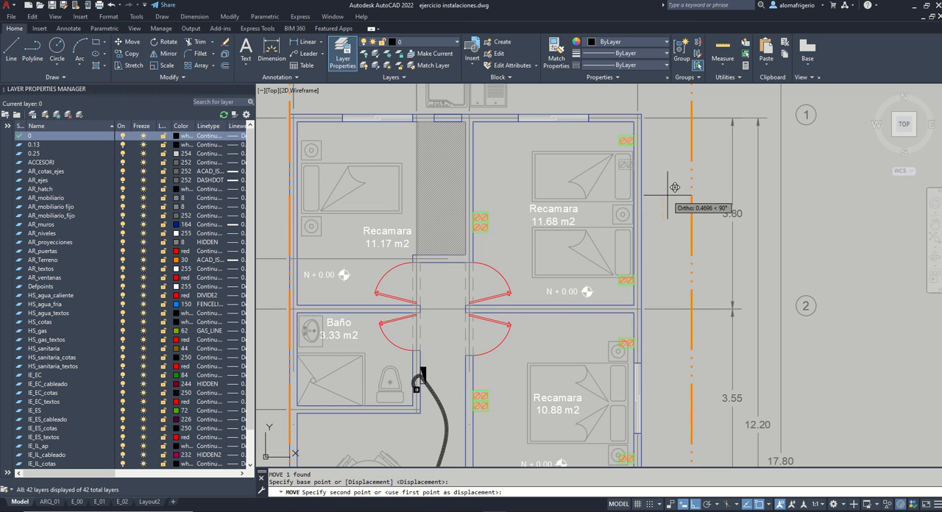
pyautogui.write('.4')
pyautogui.press('Return')
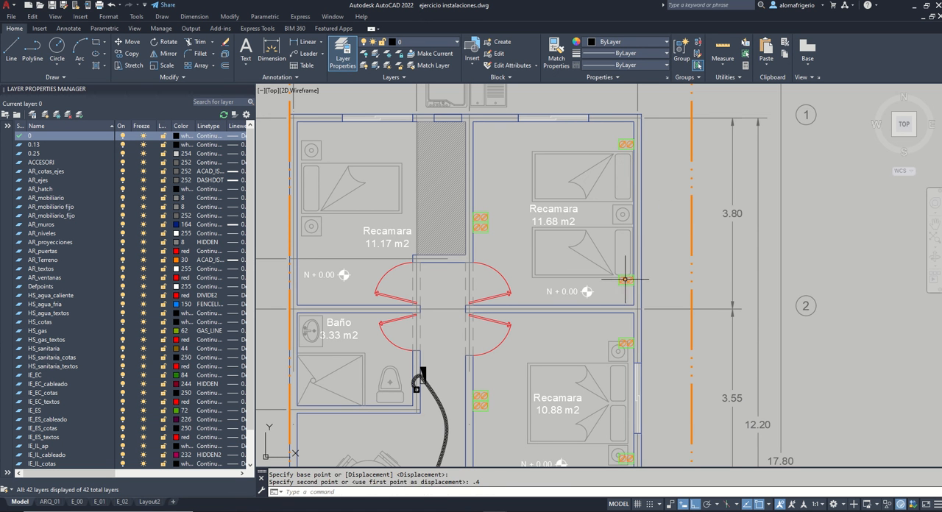
# Step: Move the lower outlet on the 11.68 m2 Recamara's right wall 0.2 m down
pyautogui.click(625, 280)
pyautogui.write('m')
pyautogui.press('Return')
pyautogui.click(679, 250)
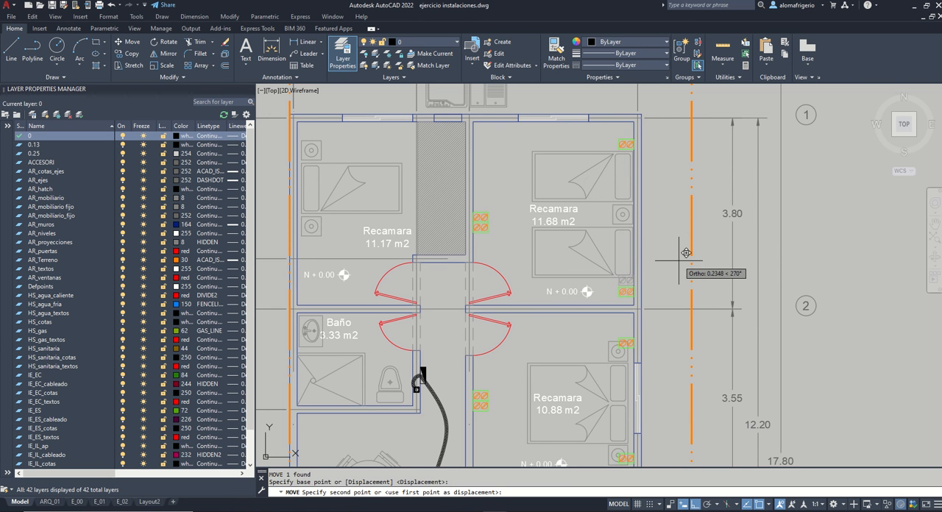
pyautogui.write('.2')
pyautogui.press('Return')
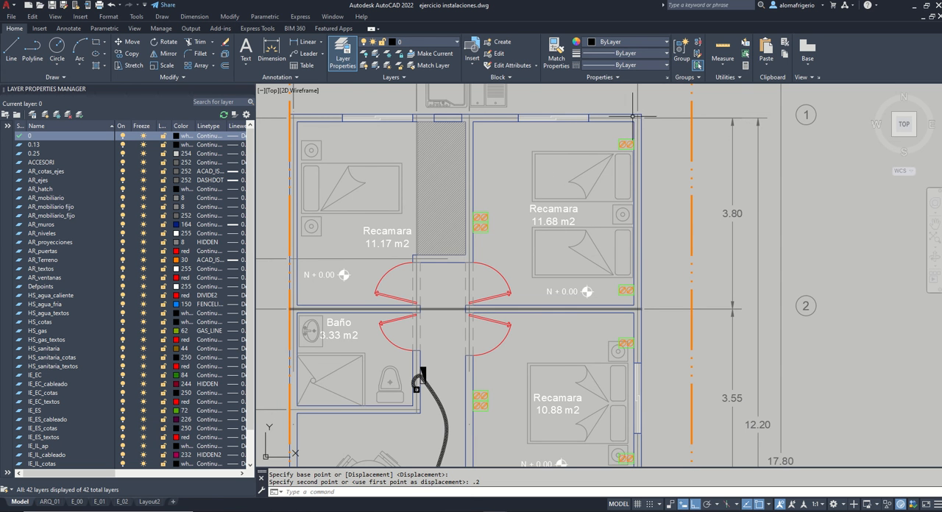
pyautogui.click(629, 296)
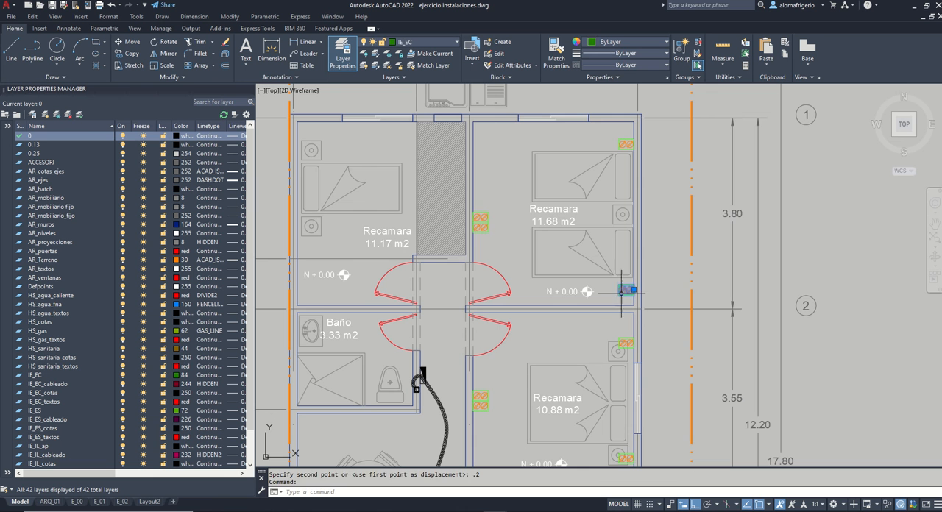
pyautogui.press('Escape')
# Step: Mirror the left-wall outlet pair of the 11.68 m2 Recamara across the shared bedroom wall's centre, keeping the originals
pyautogui.click(505, 232)
pyautogui.click(482, 205)
pyautogui.write('mi')
pyautogui.press('space')
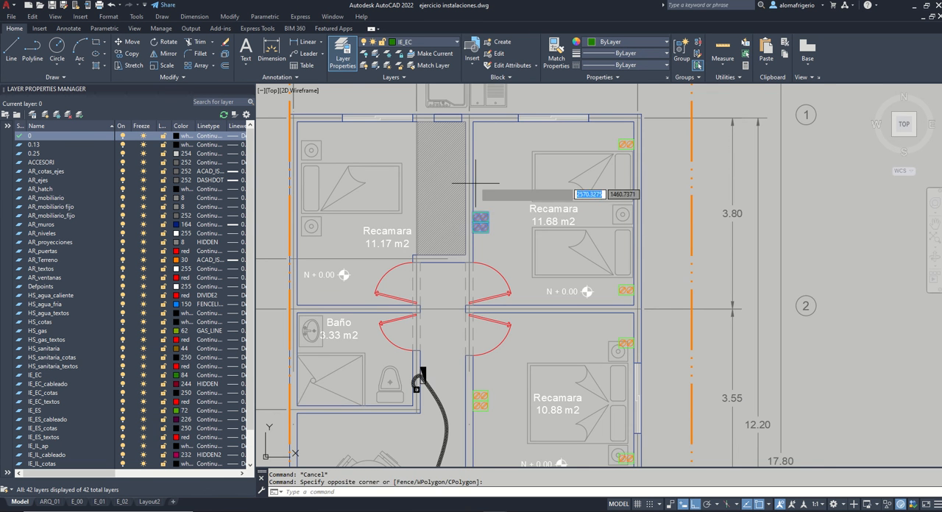
pyautogui.scroll(2, 473, 176)
pyautogui.click(469, 176)
pyautogui.click(482, 146)
pyautogui.press('Return')
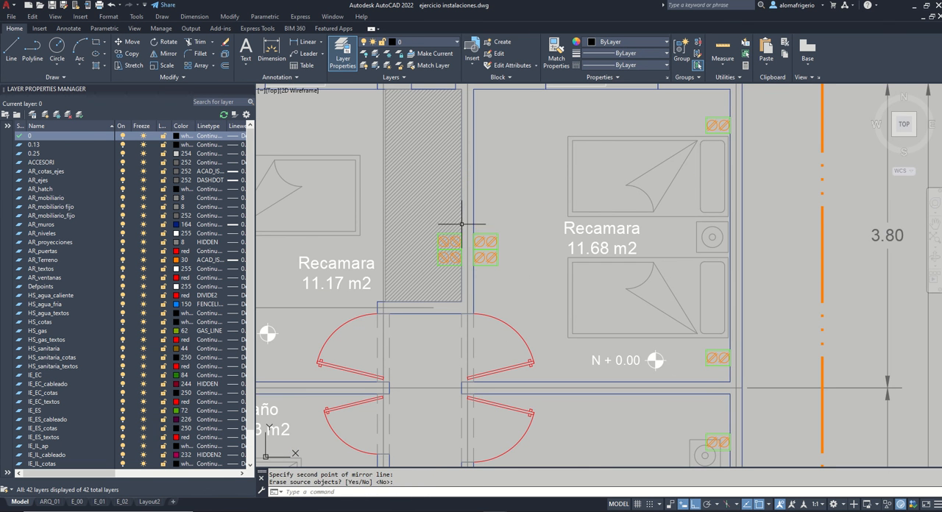
# Step: Move the mirrored outlet pair in the 11.17 m2 Recamara 0.75 m up along the wall
pyautogui.click(458, 257)
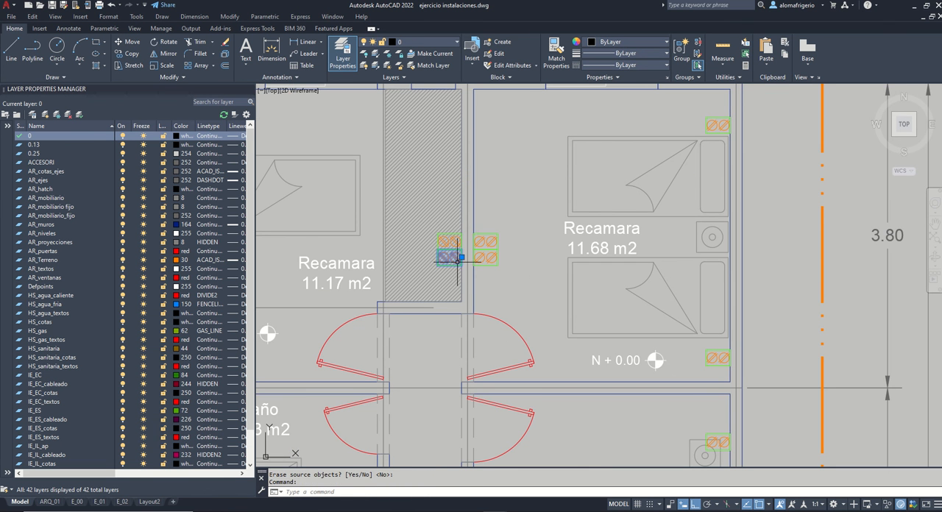
pyautogui.write('m')
pyautogui.press('space')
pyautogui.click(502, 203)
pyautogui.write('.75')
pyautogui.press('Return')
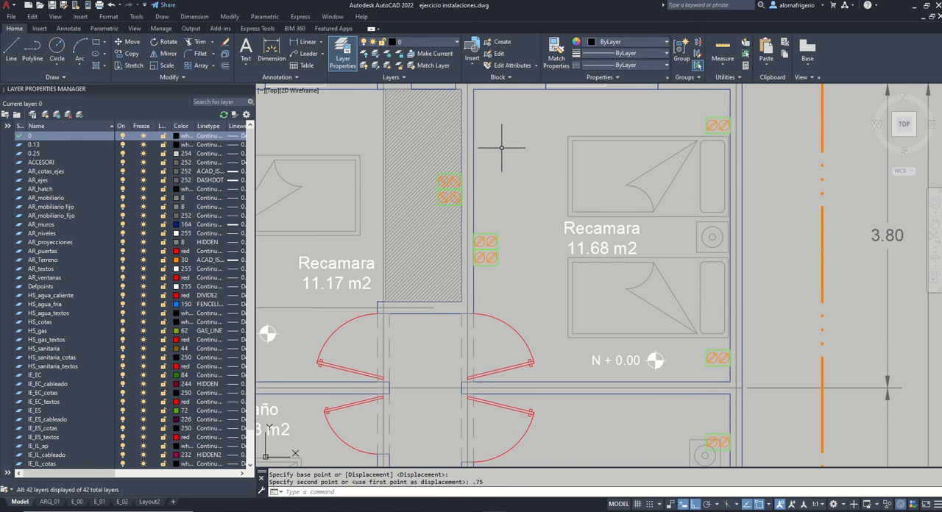
# Step: Mirror the 11.68 m2 Recamara's upper right-wall outlet across the shared wall into the 11.17 m2 Recamara, keeping the original
pyautogui.scroll(-2, 497, 190)
pyautogui.click(637, 147)
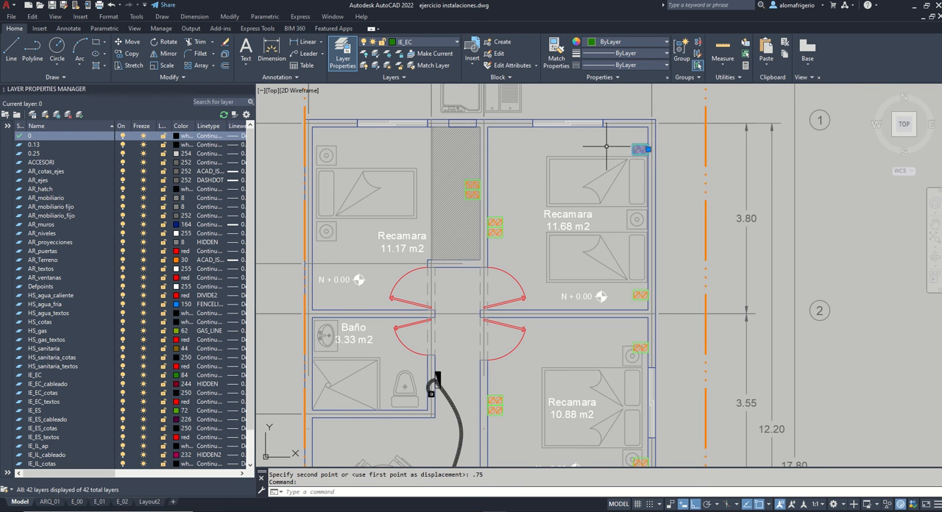
pyautogui.write('mi')
pyautogui.press('space')
pyautogui.scroll(2, 484, 153)
pyautogui.click(487, 163)
pyautogui.click(496, 142)
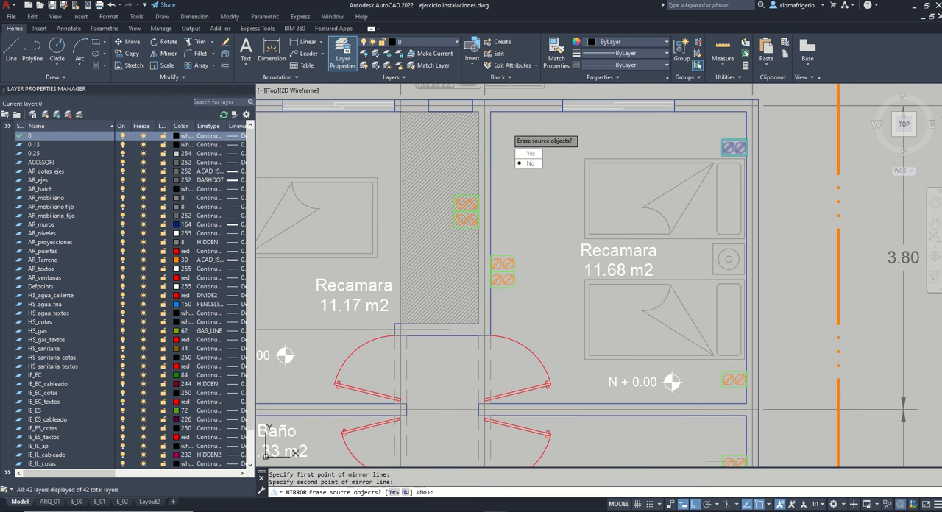
pyautogui.press('Return')
# Step: Move the mirrored outlet to the 11.17 m2 Recamara's upper-left inner corner and lower it 0.4 m along the wall
pyautogui.scroll(-2, 543, 159)
pyautogui.scroll(2, 338, 140)
pyautogui.click(346, 150)
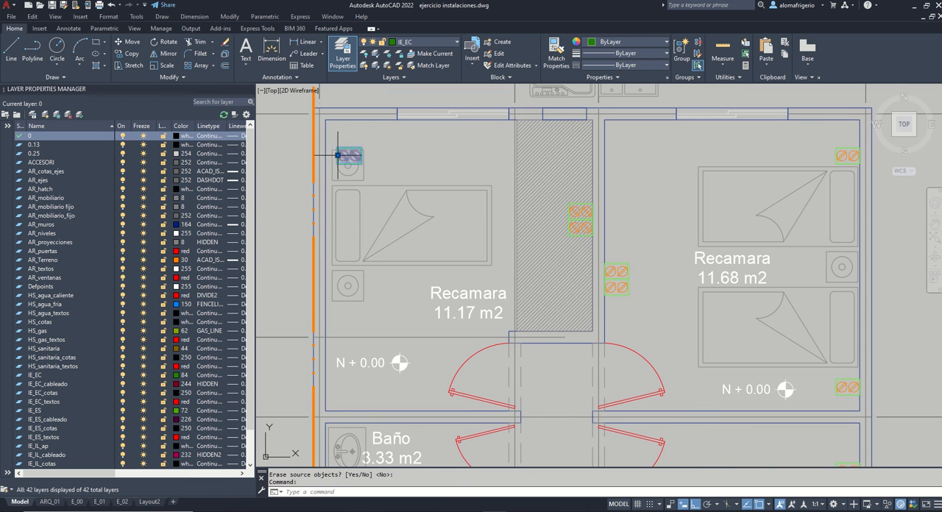
pyautogui.write('m')
pyautogui.press('space')
pyautogui.click(440, 135)
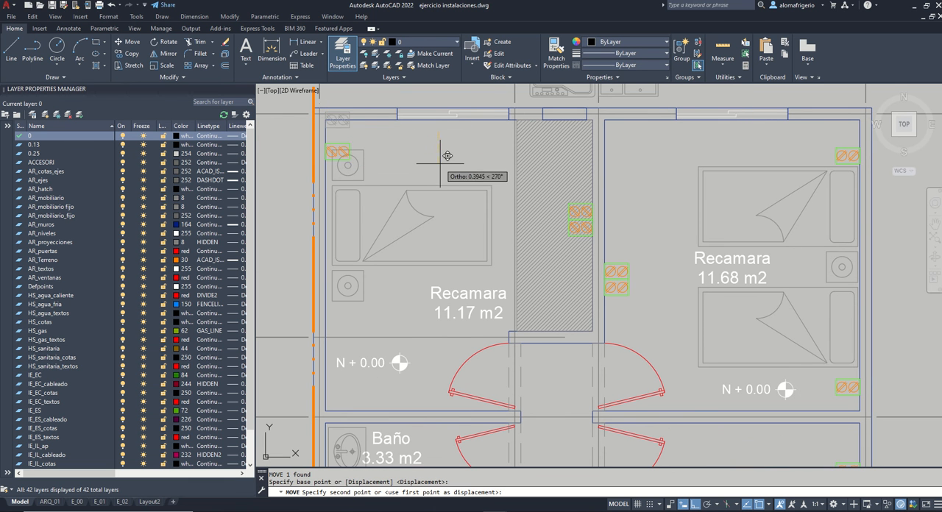
pyautogui.write('.4')
pyautogui.press('Return')
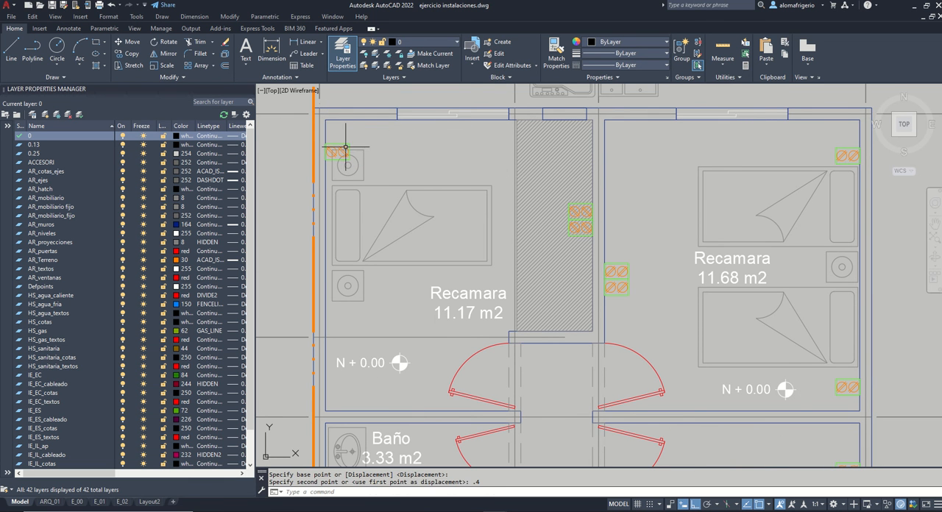
# Step: Copy the 11.17 m2 Recamara's upper nightstand outlet 2 m straight down the left wall
pyautogui.write('co')
pyautogui.press('space')
pyautogui.click(292, 157)
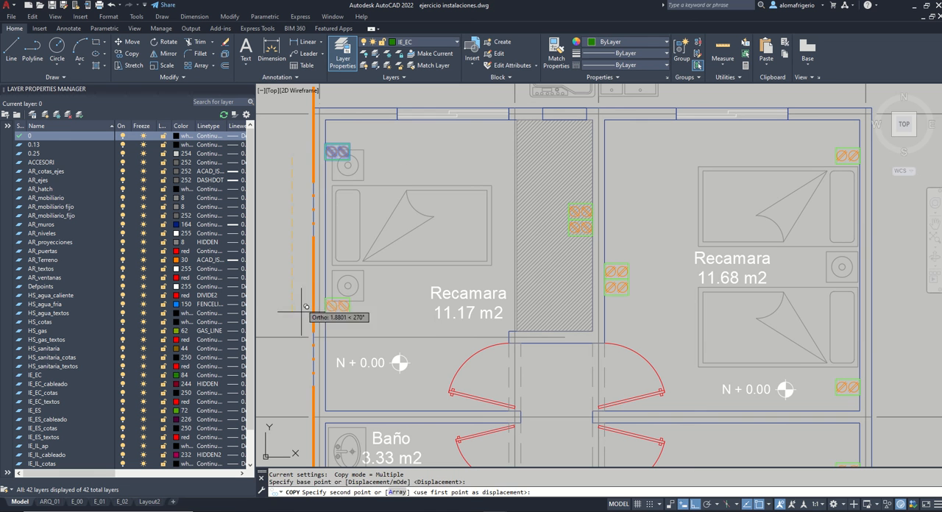
pyautogui.write('2')
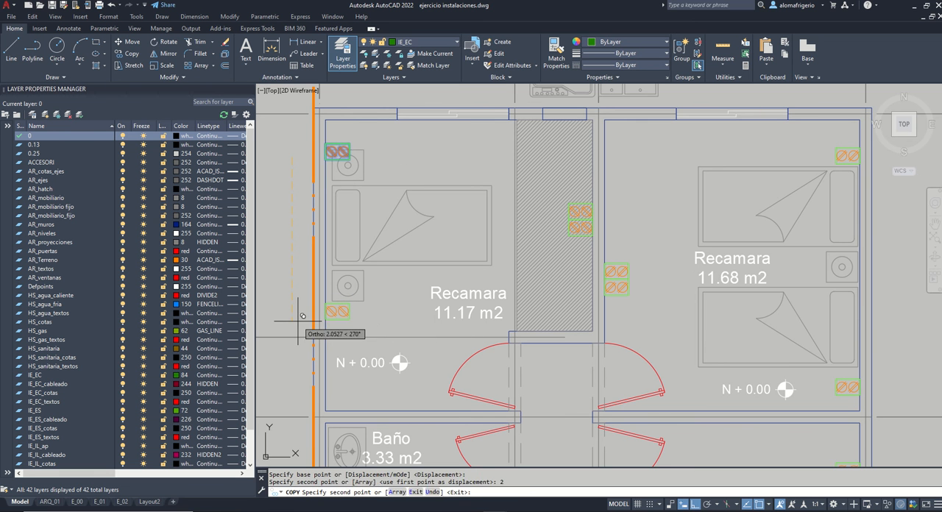
pyautogui.press('Return')
pyautogui.press('Return')
# Step: Duplicate the lower left-wall outlet through the clipboard near the 11.17 m2 Recamara's bottom wall and rotate the copy 90°
pyautogui.moveTo(588, 330); pyautogui.dragTo(617, 269, button='middle')
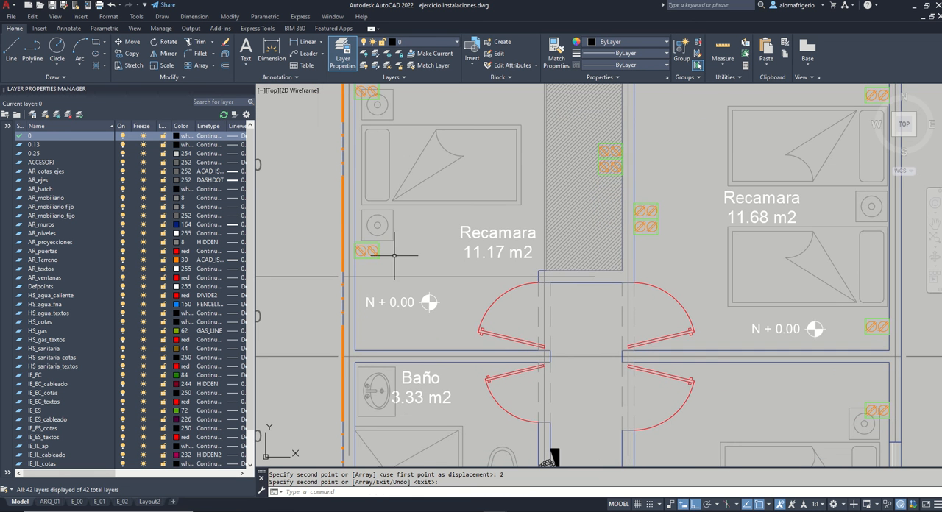
pyautogui.click(400, 257)
pyautogui.click(377, 254)
pyautogui.hotkey('ctrl', 'c')
pyautogui.hotkey('ctrl', 'v')
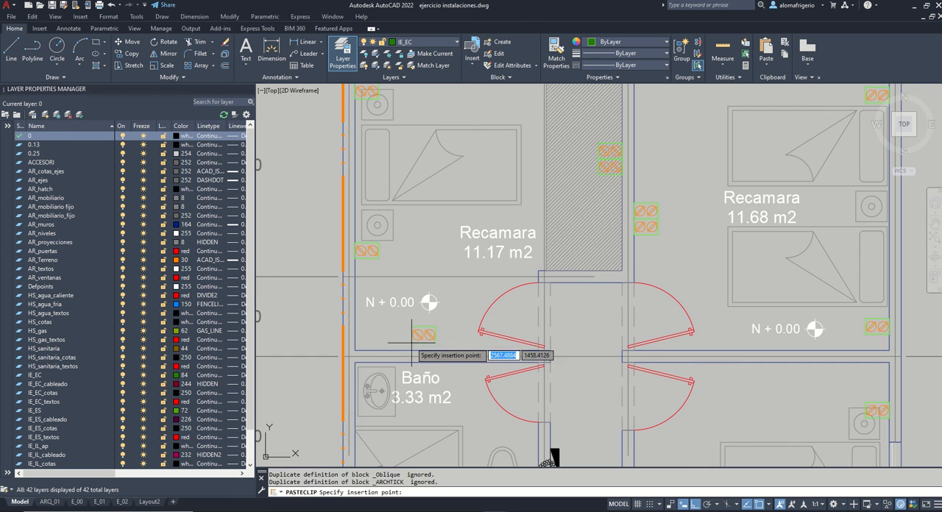
pyautogui.click(410, 343)
pyautogui.click(419, 338)
pyautogui.click(412, 329)
pyautogui.write('ro')
pyautogui.press('space')
pyautogui.click(410, 335)
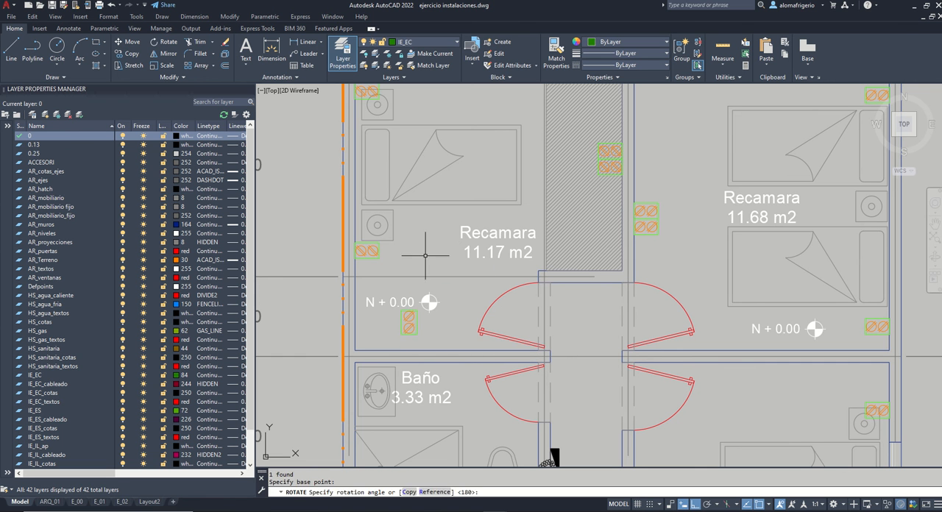
pyautogui.click(425, 256)
# Step: Place the rotated outlet at the 11.17 m2 Recamara's lower-left inner corner and shift it 0.5 m right
pyautogui.click(418, 338)
pyautogui.click(410, 332)
pyautogui.click(409, 334)
pyautogui.click(355, 350)
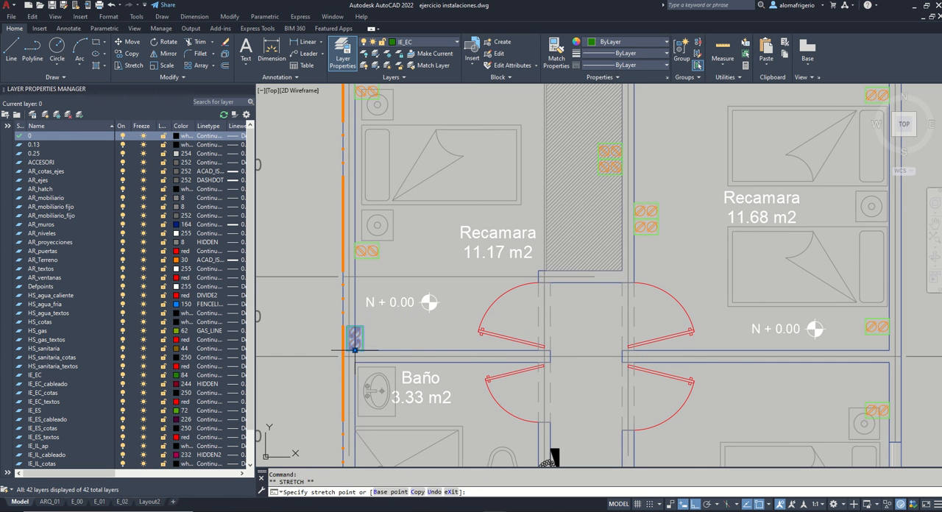
pyautogui.write('m')
pyautogui.press('space')
pyautogui.click(411, 331)
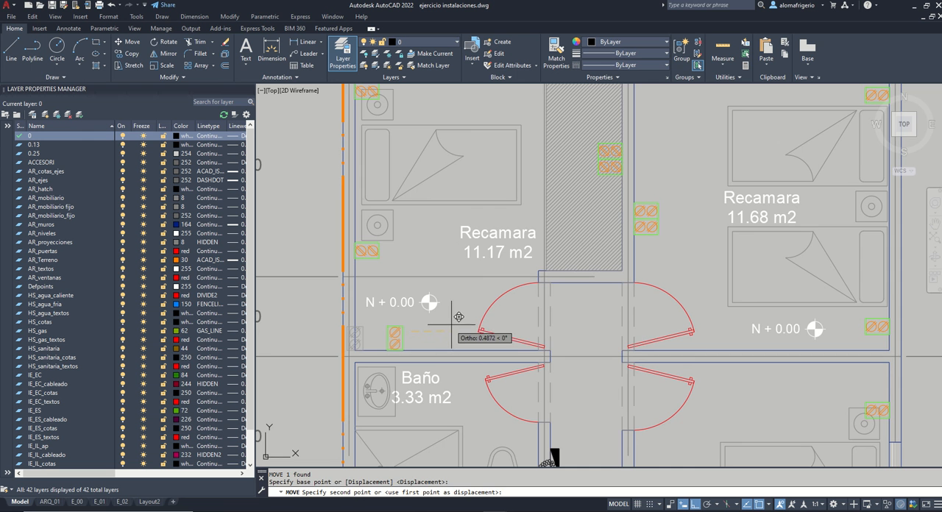
pyautogui.write('.5')
pyautogui.press('Return')
# Step: Mirror the 11.17 m2 Recamara's bottom-wall outlet across the wall's centre into the Baño, keeping the original
pyautogui.scroll(-3, 452, 324)
pyautogui.scroll(4, 407, 254)
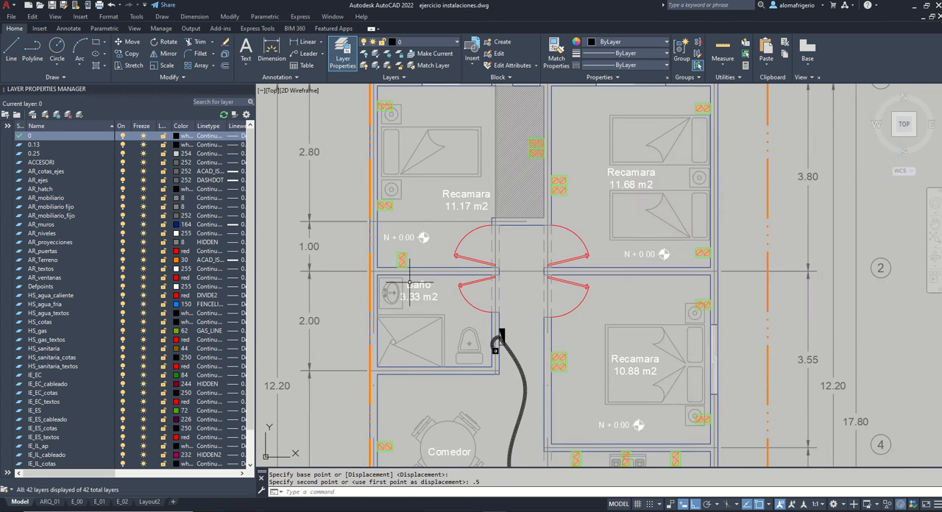
pyautogui.click(406, 241)
pyautogui.write('mi')
pyautogui.press('Return')
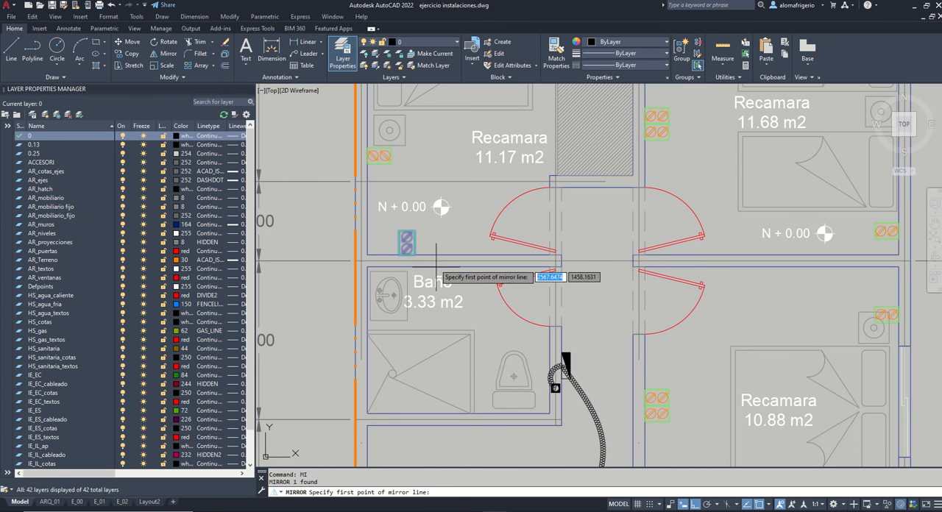
pyautogui.click(434, 261)
pyautogui.click(457, 244)
pyautogui.press('Return')
# Step: Move the Baño's mirrored outlet 0.2 m left along the wall above the washbasin
pyautogui.click(407, 282)
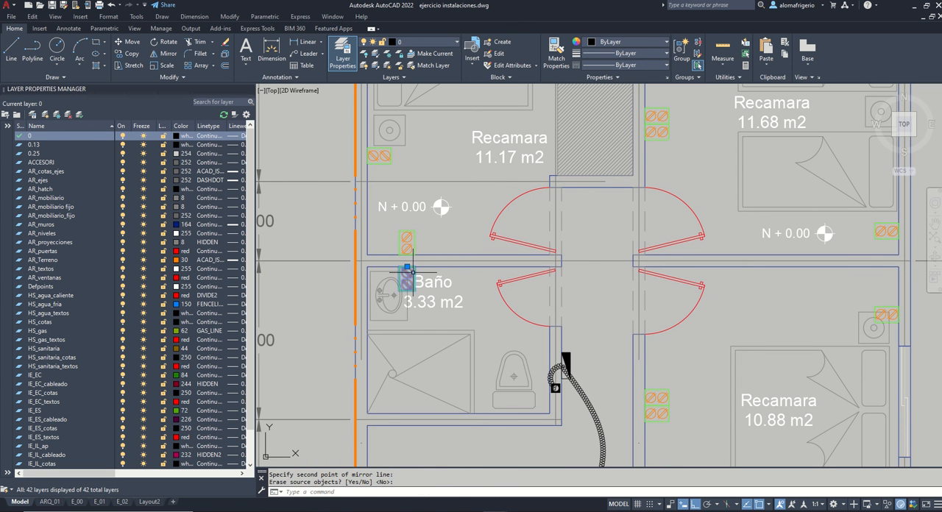
pyautogui.write('m')
pyautogui.press('Return')
pyautogui.click(335, 240)
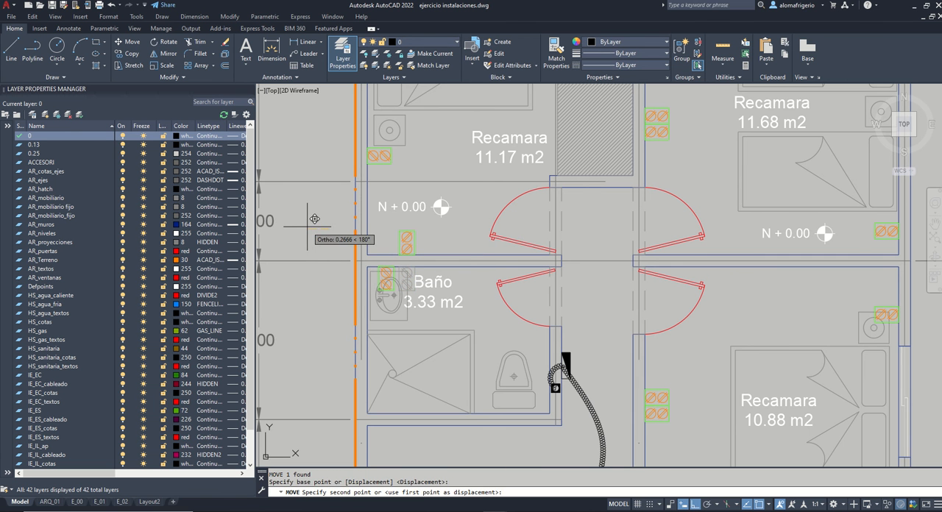
pyautogui.write('.2')
pyautogui.press('Return')
# Step: Paste another outlet copy in the Sala near its wall with the Cocina and rotate it 180°
pyautogui.scroll(-2, 312, 219)
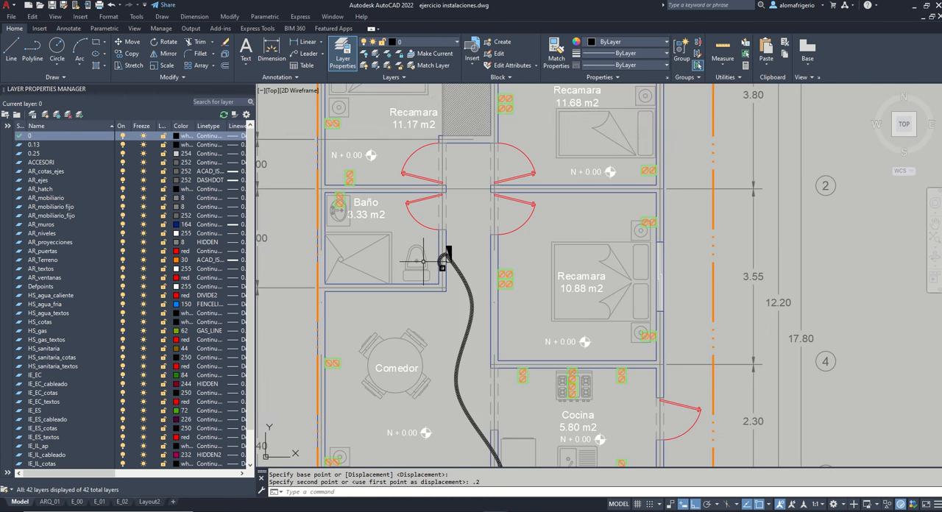
pyautogui.scroll(-3, 480, 210)
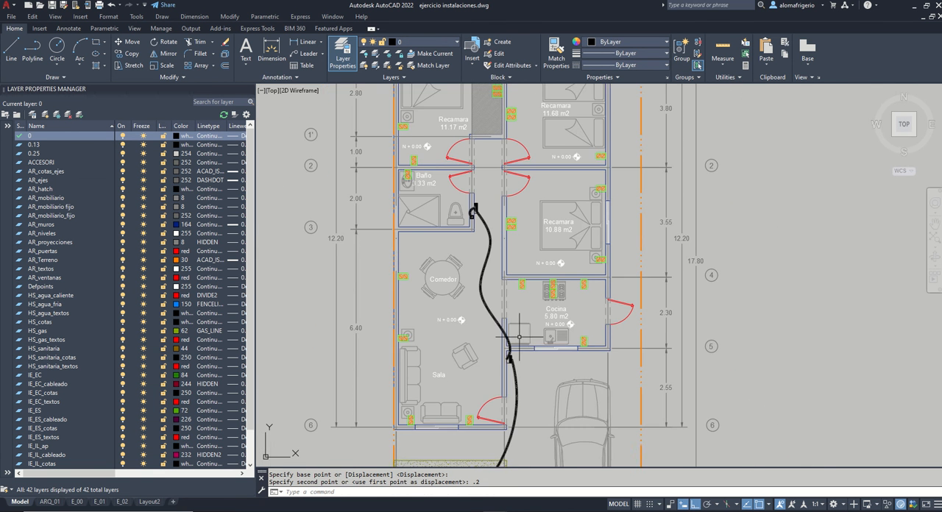
pyautogui.moveTo(519, 351); pyautogui.dragTo(520, 367, button='middle')
pyautogui.scroll(2, 546, 333)
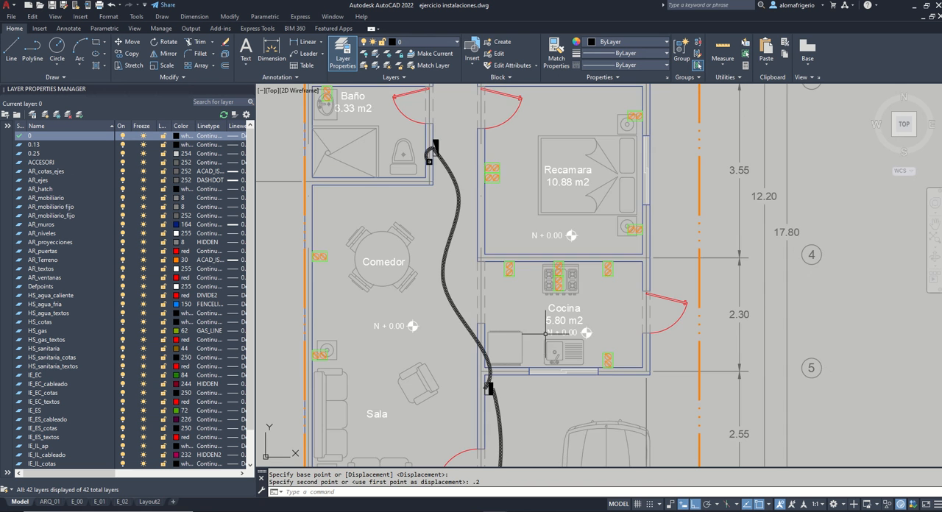
pyautogui.hotkey('ctrl', 'v')
pyautogui.scroll(2, 450, 375)
pyautogui.click(450, 366)
pyautogui.click(473, 365)
pyautogui.write('r')
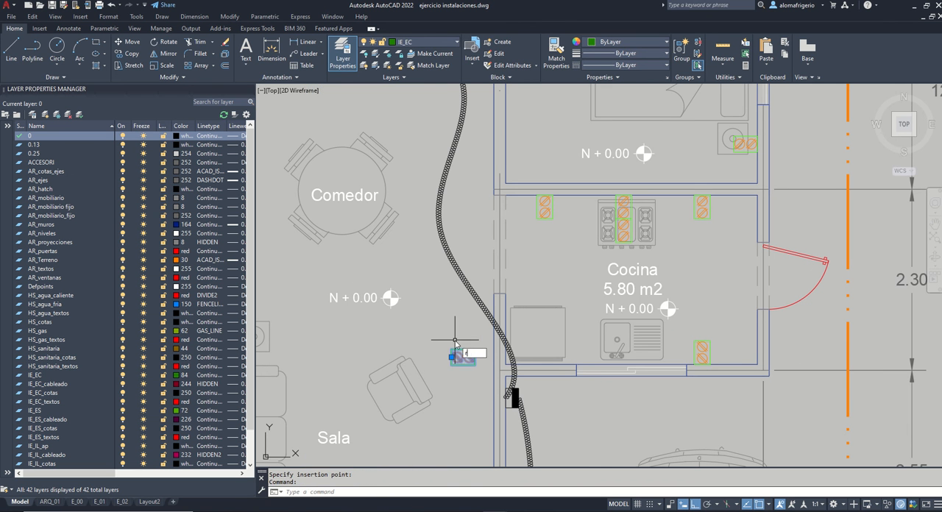
pyautogui.write('o')
pyautogui.press('space')
pyautogui.click(453, 336)
pyautogui.click(422, 335)
pyautogui.click(446, 315)
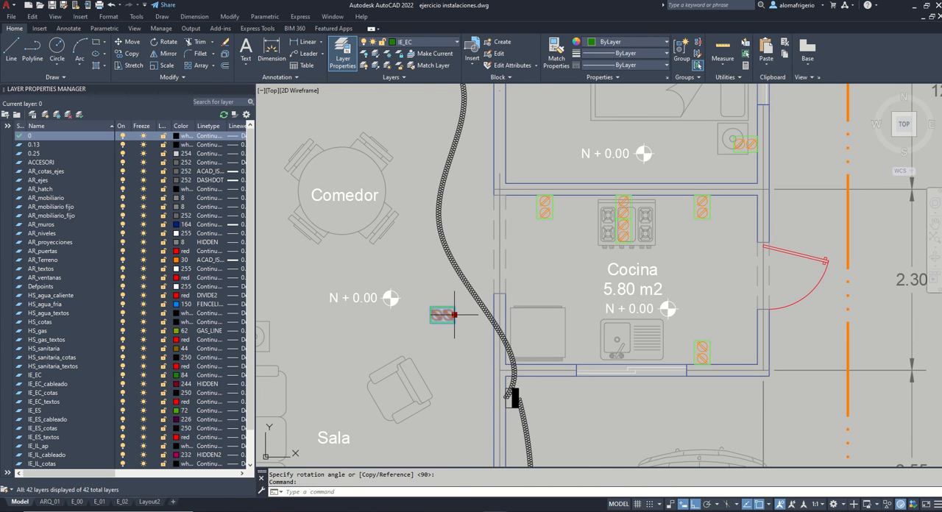
# Step: Move the Sala's outlet 0.7 m down along its wall beside the Cocina
pyautogui.write('m')
pyautogui.press('space')
pyautogui.scroll(-2, 451, 265)
pyautogui.click(457, 280)
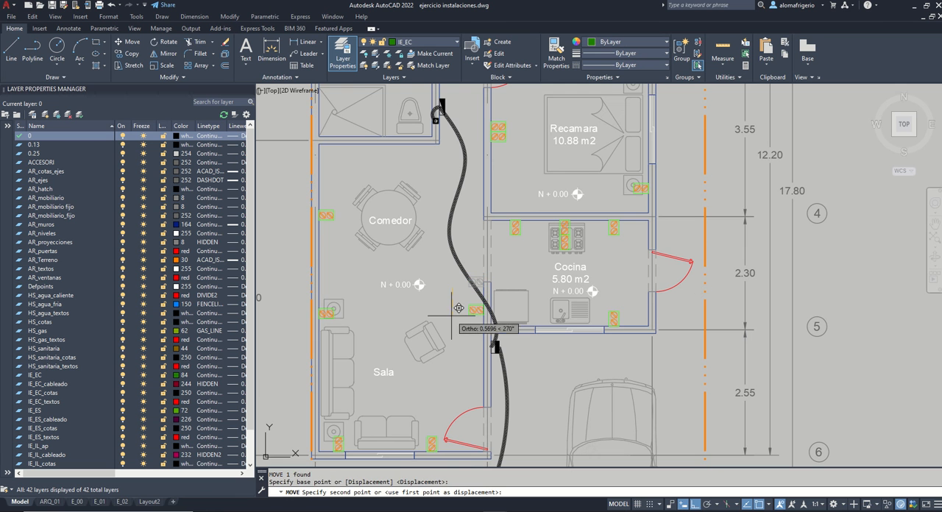
pyautogui.write('.7')
pyautogui.press('Return')
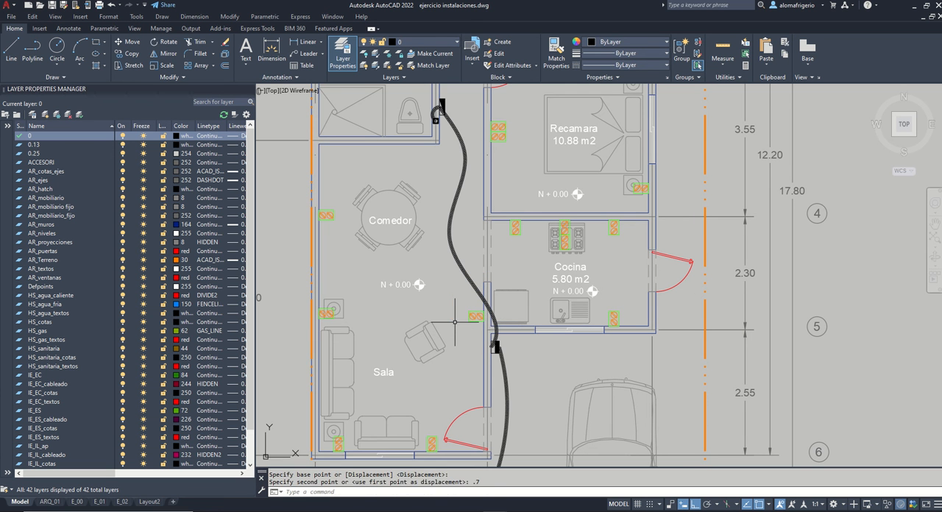
# Step: Copy the Sala outlet beside the Cocina wall 0.2 m down to form a stacked pair
pyautogui.write('co')
pyautogui.press('space')
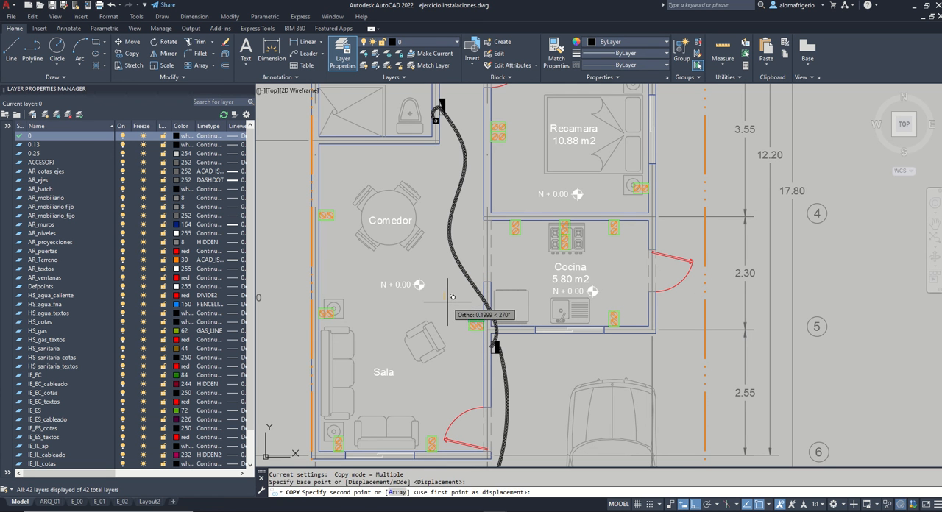
pyautogui.click(448, 298)
pyautogui.write('.2')
pyautogui.press('Return')
pyautogui.press('Return')
# Step: Copy the CONTACTO CON TAPA PARA EXTERIORES symbol from the legend and paste it outside the 11.17 m2 Recamara's upper wall
pyautogui.scroll(-5, 541, 289)
pyautogui.moveTo(587, 258); pyautogui.dragTo(566, 266, button='middle')
pyautogui.moveTo(625, 257); pyautogui.dragTo(612, 274, button='middle')
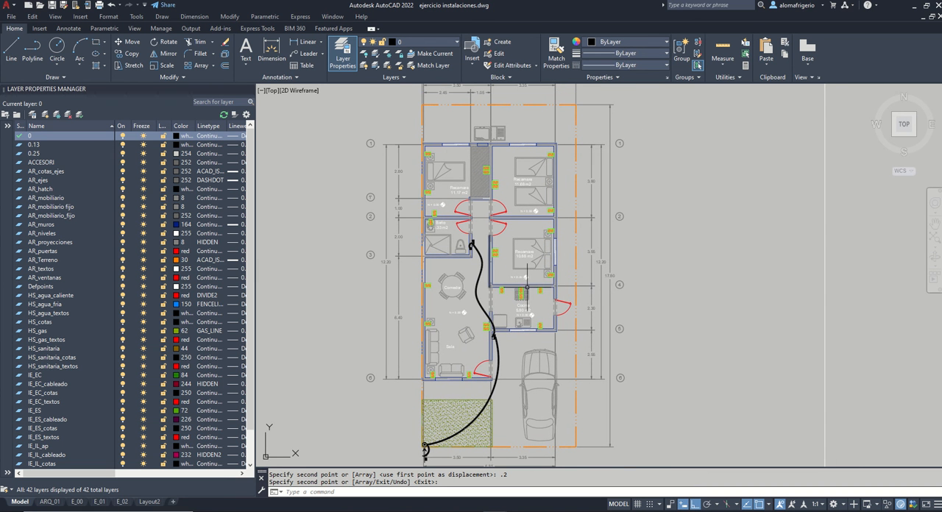
pyautogui.scroll(-3, 567, 303)
pyautogui.scroll(8, 560, 221)
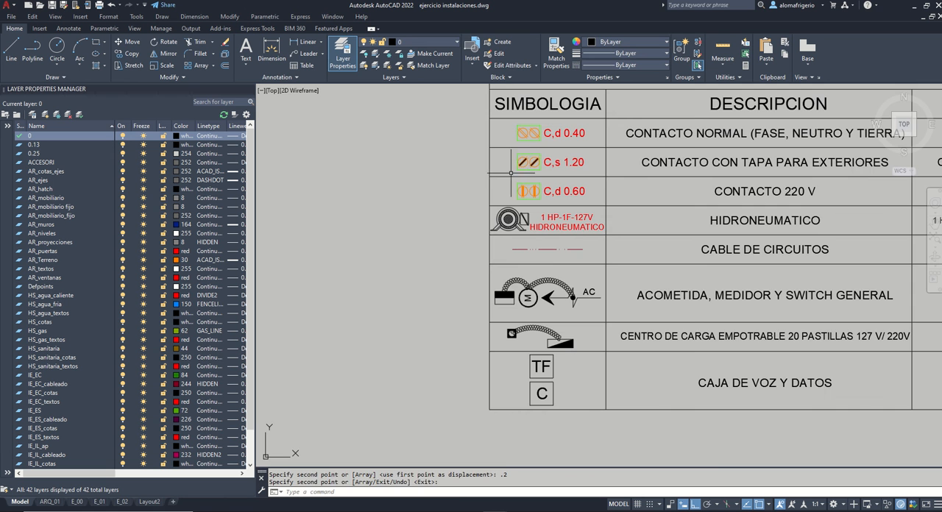
pyautogui.scroll(-4, 589, 279)
pyautogui.scroll(6, 522, 142)
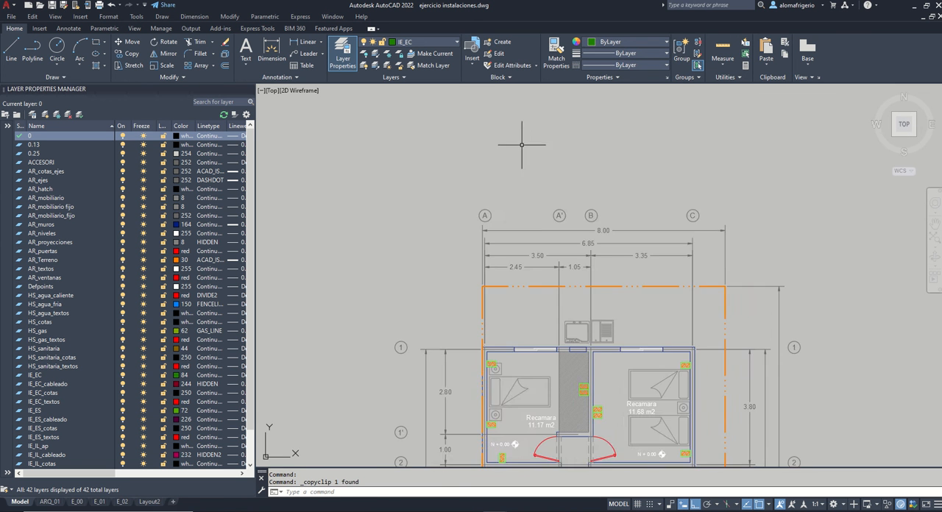
pyautogui.hotkey('ctrl', 'v')
pyautogui.click(474, 214)
# Step: Try to rotate the pasted exterior outlet about a point below it, and undo the rotation
pyautogui.click(478, 200)
pyautogui.click(475, 207)
pyautogui.write('ro')
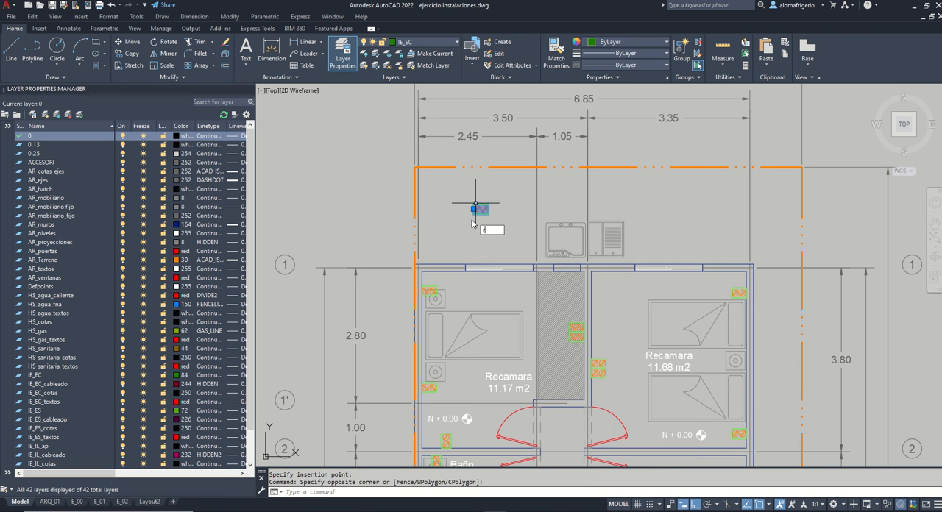
pyautogui.press('Return')
pyautogui.click(474, 241)
pyautogui.click(478, 209)
pyautogui.click(440, 233)
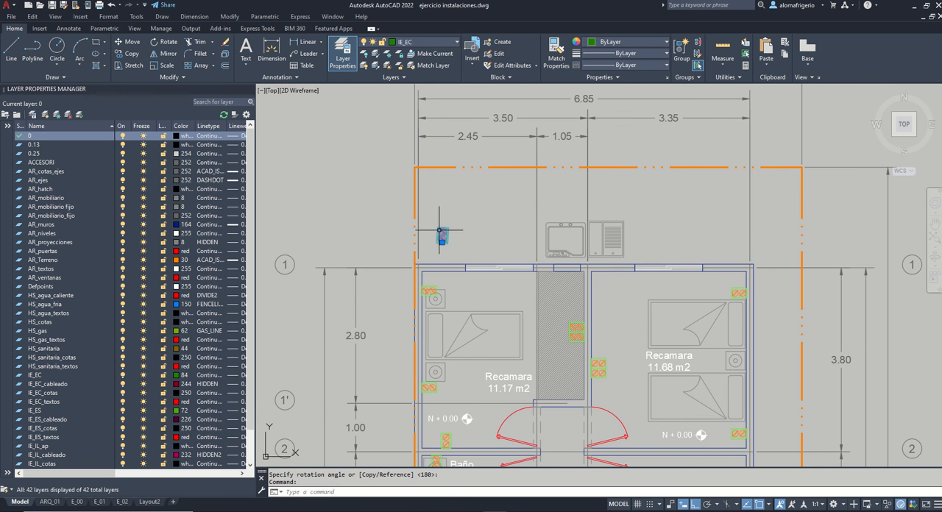
pyautogui.click(502, 232)
pyautogui.click(461, 198)
pyautogui.write('ro')
pyautogui.press('Return')
pyautogui.click(481, 240)
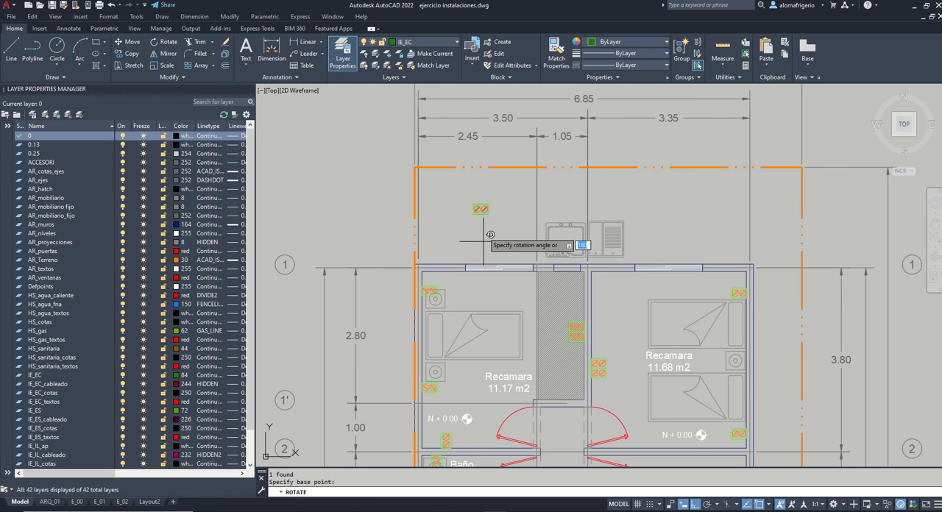
pyautogui.click(492, 198)
pyautogui.hotkey('ctrl', 'z')
# Step: Rotate the exterior outlet above the 11.17 m2 Recamara 90° counterclockwise about a point below it
pyautogui.click(458, 227)
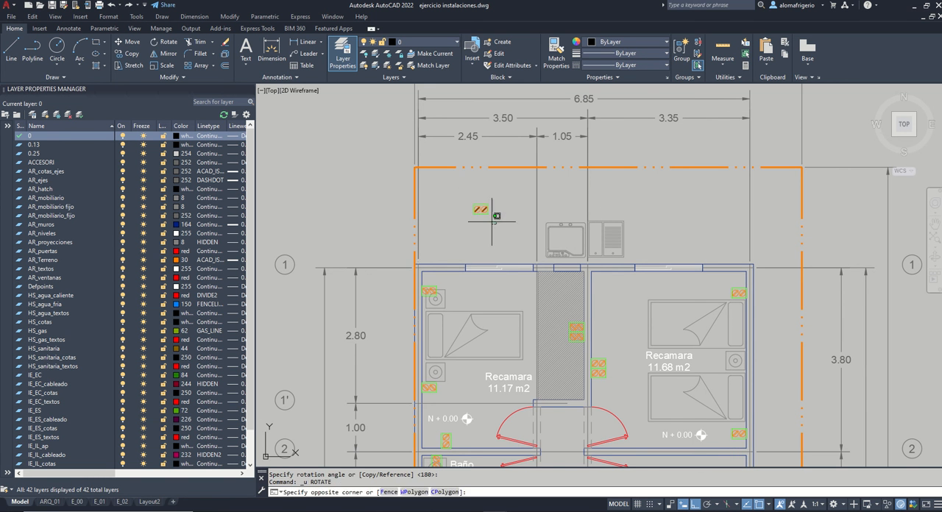
pyautogui.scroll(2, 474, 235)
pyautogui.write('ro')
pyautogui.press('Return')
pyautogui.click(478, 240)
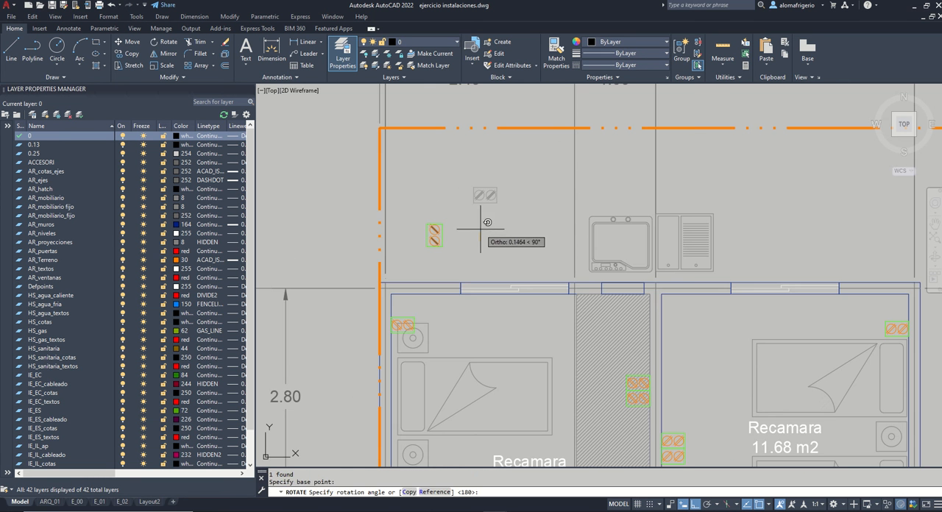
pyautogui.click(480, 229)
# Step: Place the rotated exterior outlet at the left corner of the 11.17 m2 Recamara's upper window and shift it 0.25 m left
pyautogui.click(459, 253)
pyautogui.click(413, 229)
pyautogui.click(435, 248)
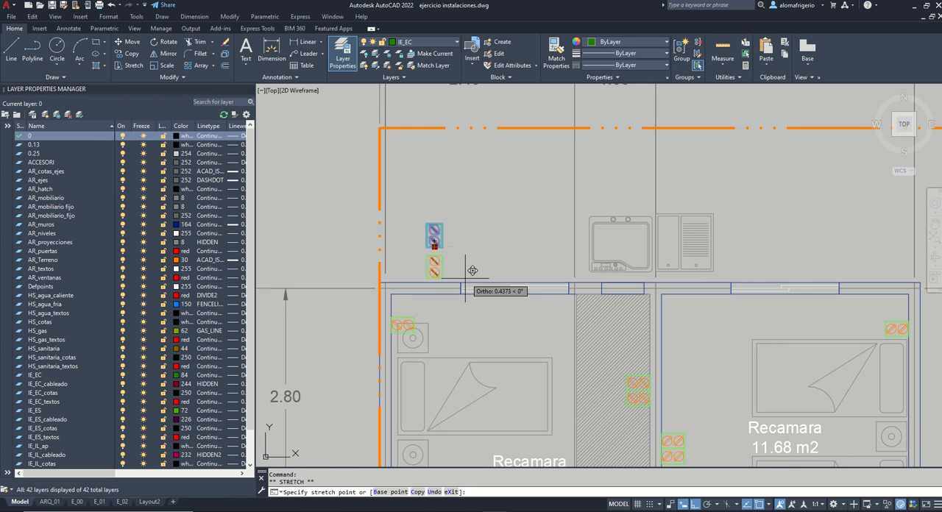
pyautogui.click(461, 283)
pyautogui.write('m')
pyautogui.press('Return')
pyautogui.click(519, 185)
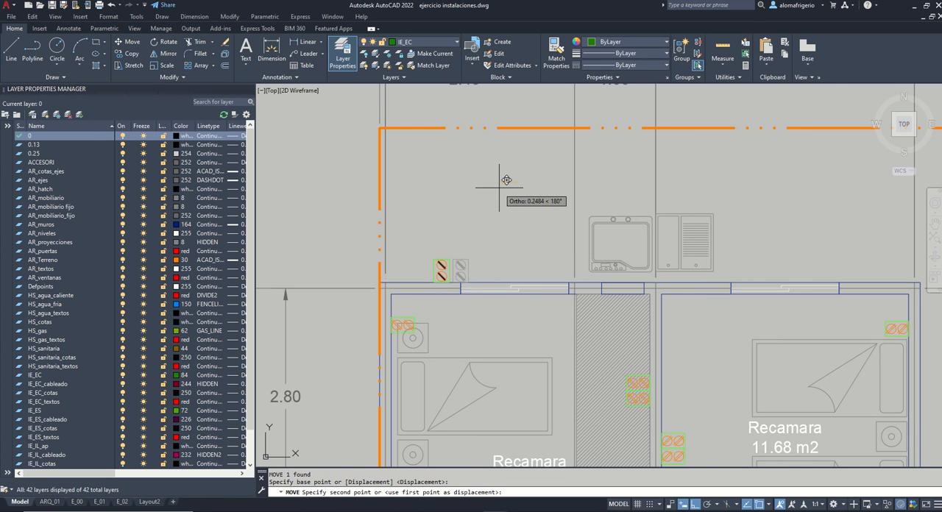
pyautogui.write('.25')
pyautogui.press('Return')
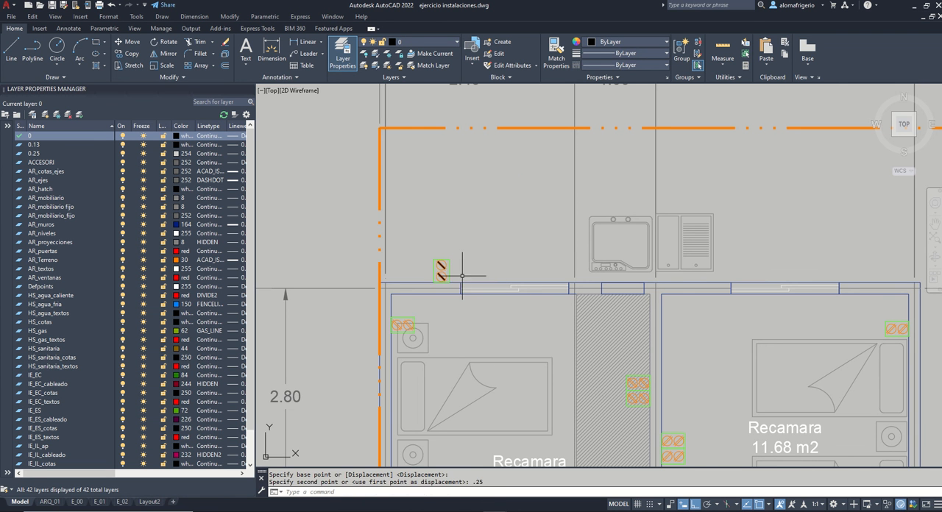
# Step: Copy the exterior outlet along the house's upper wall 2.3 m and 5.4 m to the right
pyautogui.click(441, 269)
pyautogui.click(455, 218)
pyautogui.write('o')
pyautogui.press('Return')
pyautogui.click(473, 183)
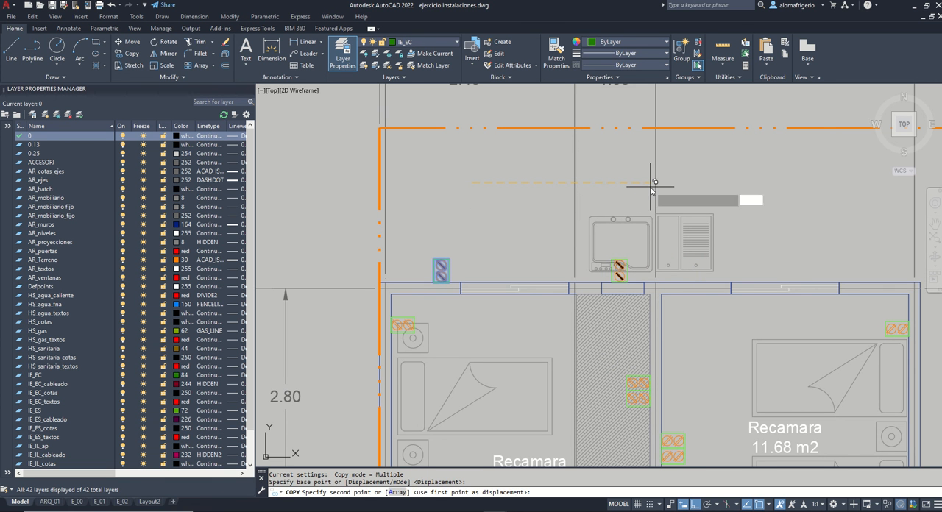
pyautogui.write('2.3')
pyautogui.press('Return')
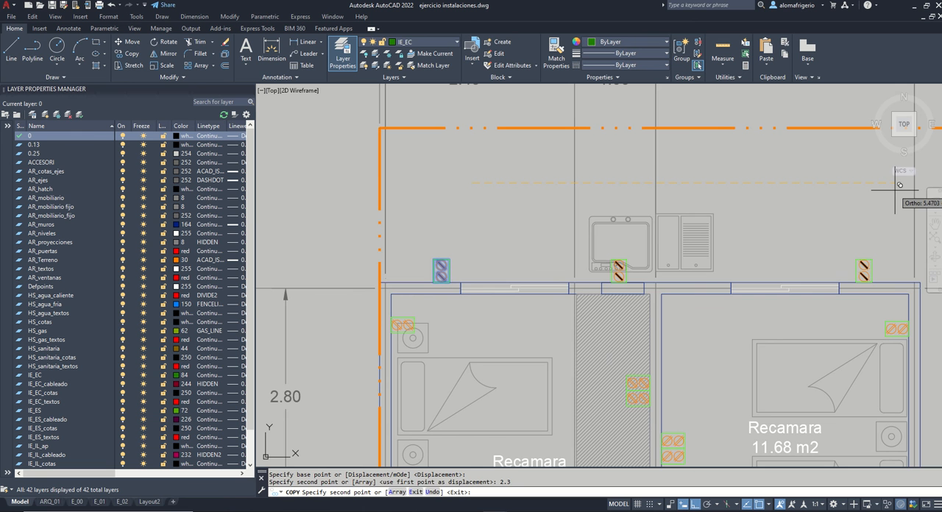
pyautogui.press('Return')
pyautogui.press('Return')
# Step: Paste a copy of the exterior outlet outside the 10.88 m2 Recamara's right wall and rotate it 90° clockwise
pyautogui.scroll(-4, 675, 179)
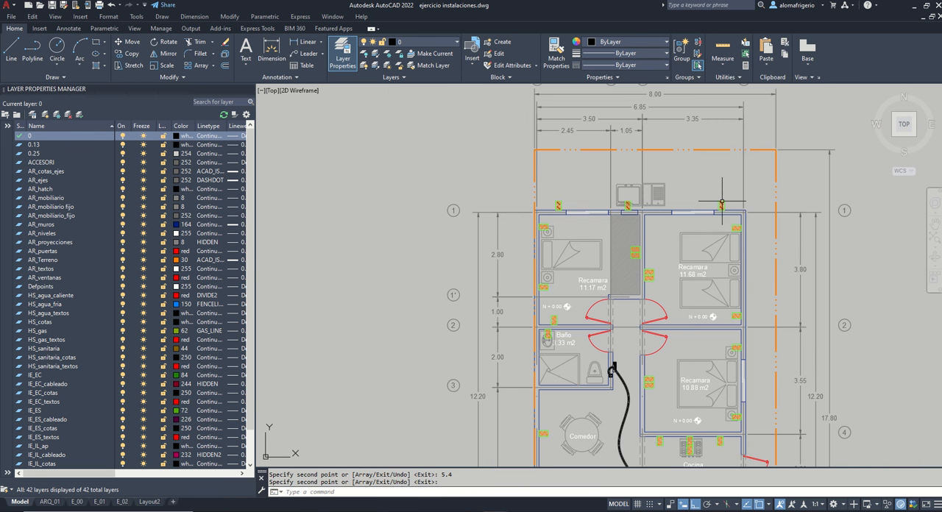
pyautogui.hotkey('ctrl', 'c')
pyautogui.moveTo(771, 315); pyautogui.dragTo(732, 229, button='middle')
pyautogui.hotkey('ctrl', 'v')
pyautogui.scroll(4, 721, 271)
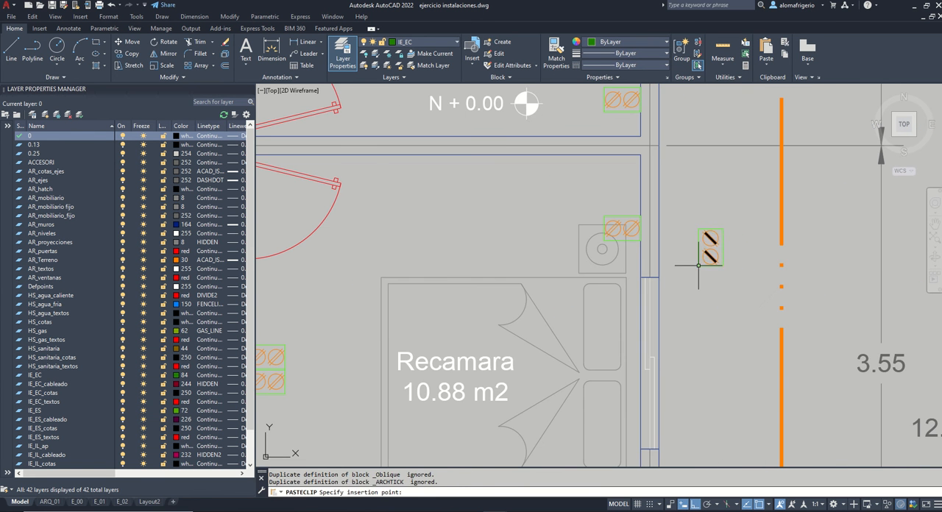
pyautogui.click(699, 267)
pyautogui.click(712, 255)
pyautogui.write('ro')
pyautogui.press('Return')
pyautogui.click(698, 275)
pyautogui.click(712, 312)
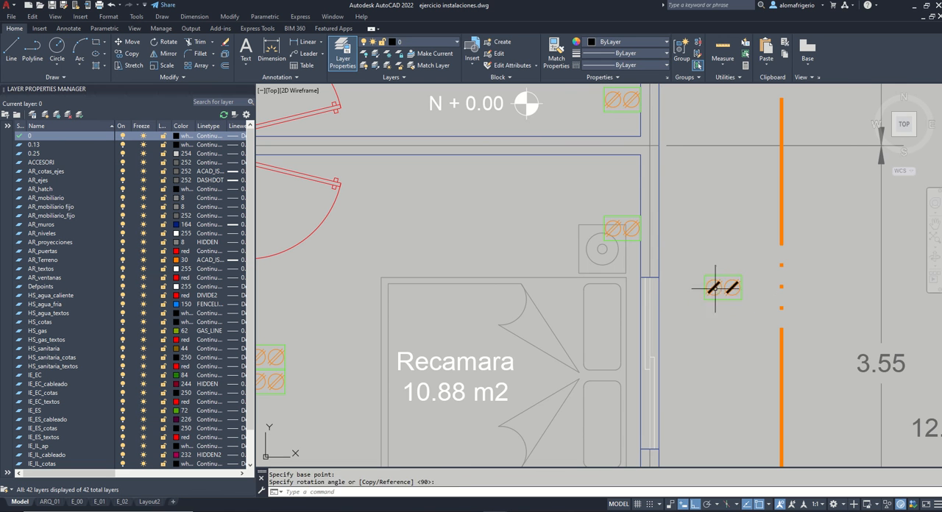
# Step: Place the exterior outlet at the upper corner of the 10.88 m2 Recamara's window and shift it 0.5 m up
pyautogui.click(715, 288)
pyautogui.click(704, 288)
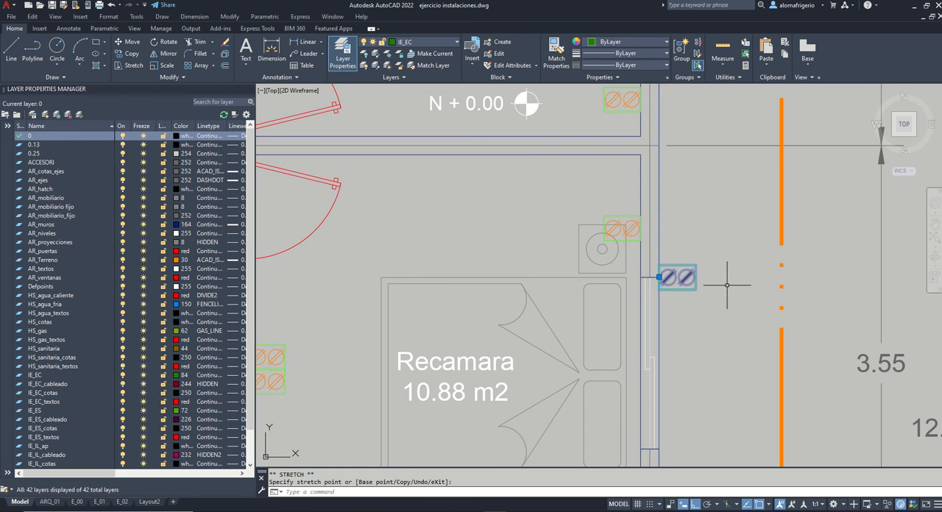
pyautogui.write('m')
pyautogui.press('Return')
pyautogui.click(727, 285)
pyautogui.write('.5')
pyautogui.press('Return')
# Step: Copy the exterior outlet beside the 10.88 m2 Recamara 5 m down to the Cocina's outer right wall
pyautogui.scroll(-5, 677, 207)
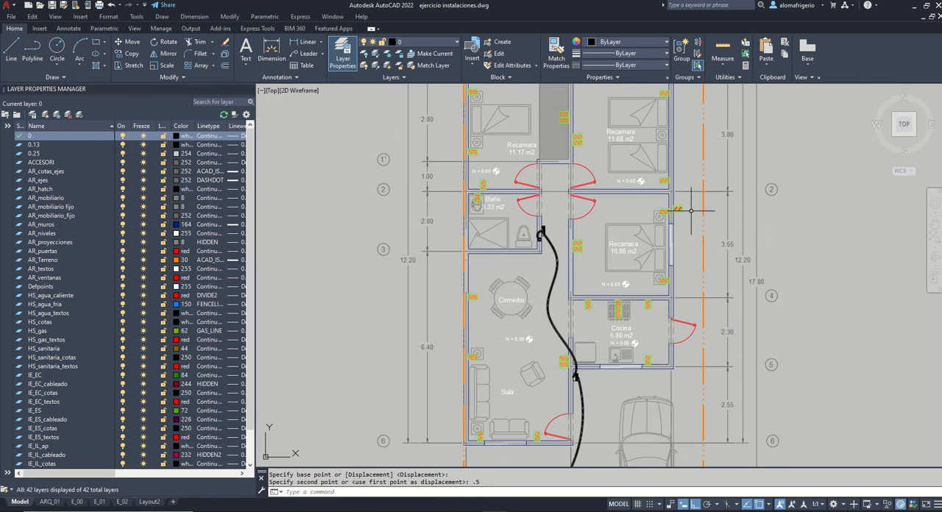
pyautogui.click(689, 207)
pyautogui.click(734, 217)
pyautogui.write('co')
pyautogui.press('Return')
pyautogui.click(806, 215)
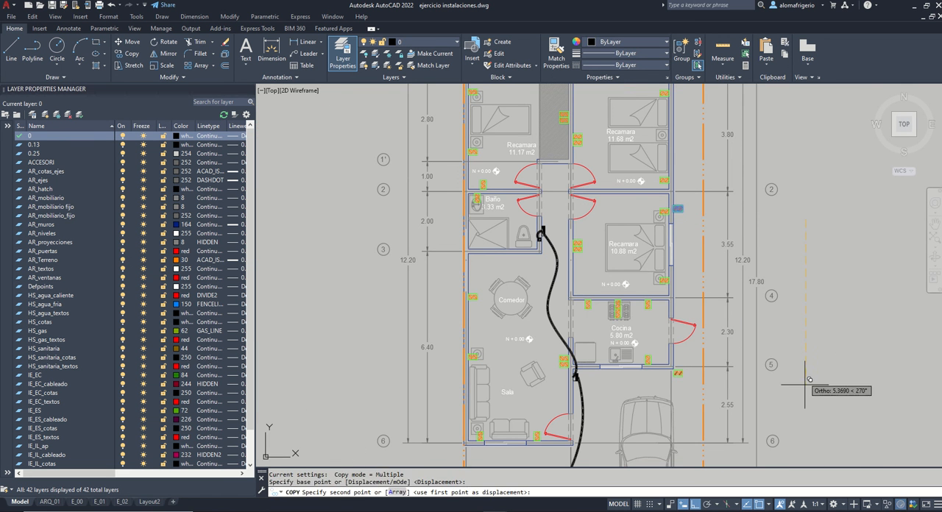
pyautogui.write('5')
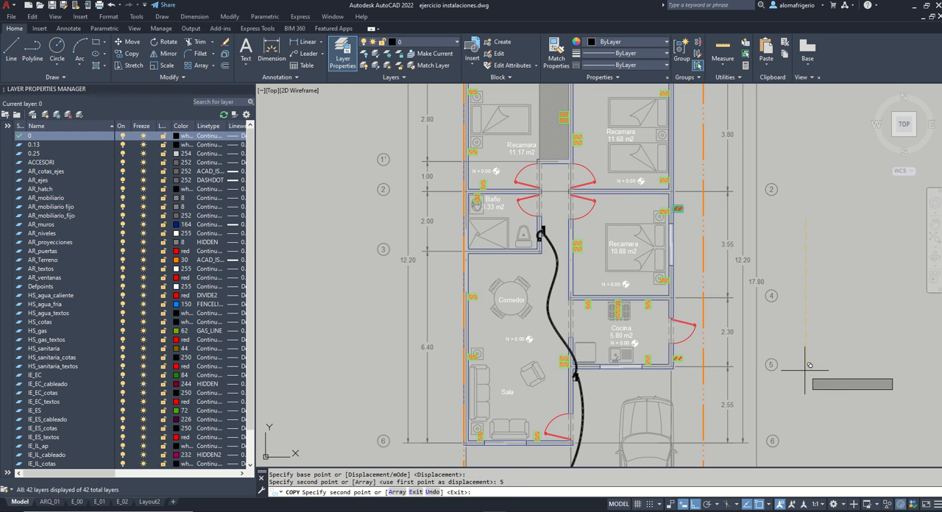
pyautogui.press('Return')
# Step: Paste an exterior outlet outside the Sala's right wall and place it at the corner with the Cocina's outer bottom wall
pyautogui.moveTo(690, 354); pyautogui.dragTo(672, 231, button='middle')
pyautogui.hotkey('ctrl', 'v')
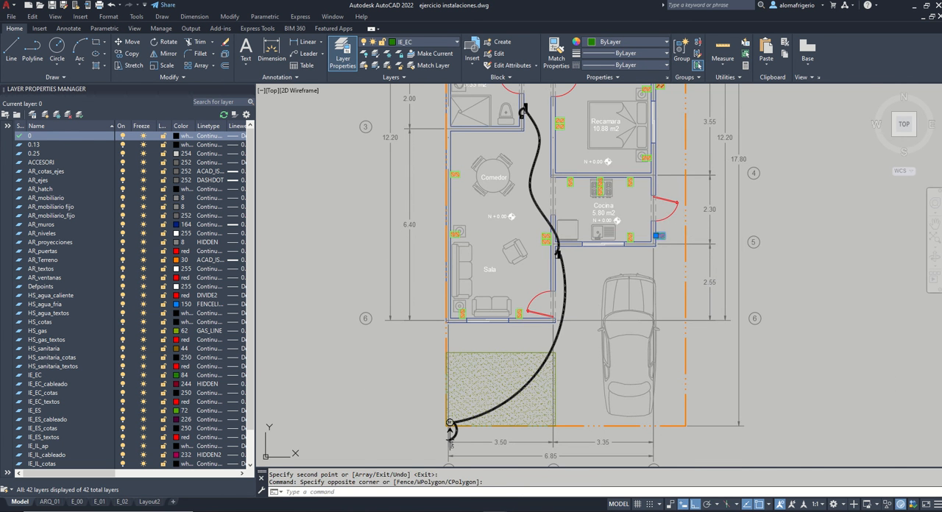
pyautogui.scroll(5, 554, 284)
pyautogui.click(573, 308)
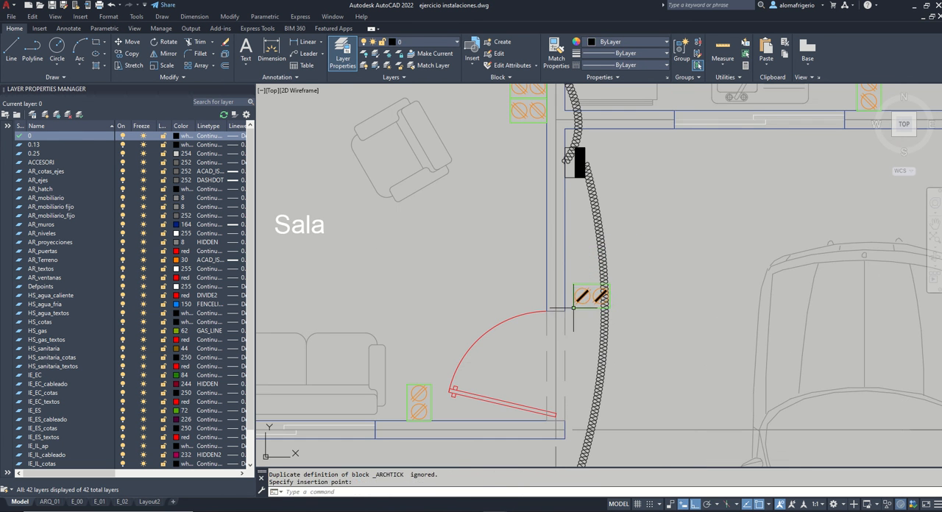
pyautogui.click(573, 297)
pyautogui.click(573, 296)
pyautogui.click(567, 131)
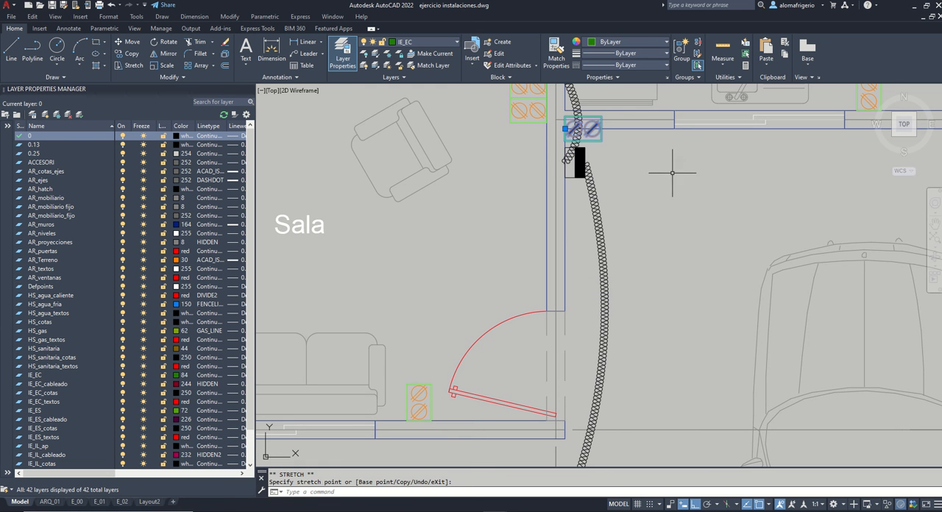
# Step: Move the exterior outlet 1 m down along the Sala's outer right wall
pyautogui.press('Return')
pyautogui.click(644, 173)
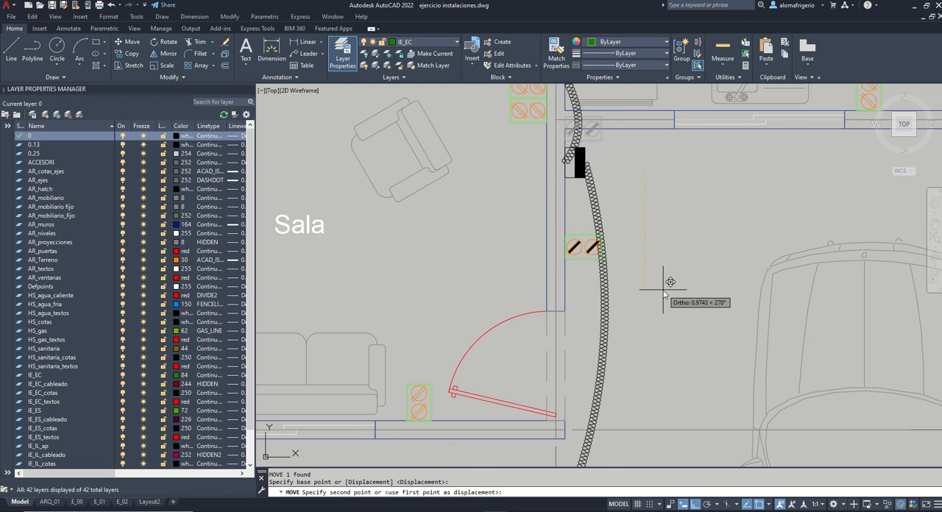
pyautogui.write('1')
pyautogui.press('Return')
# Step: Paste a copy of the Sala's exterior outlet below its bottom wall and rotate it 90° clockwise
pyautogui.click(578, 244)
pyautogui.scroll(-4, 595, 215)
pyautogui.hotkey('ctrl', 'c')
pyautogui.hotkey('ctrl', 'v')
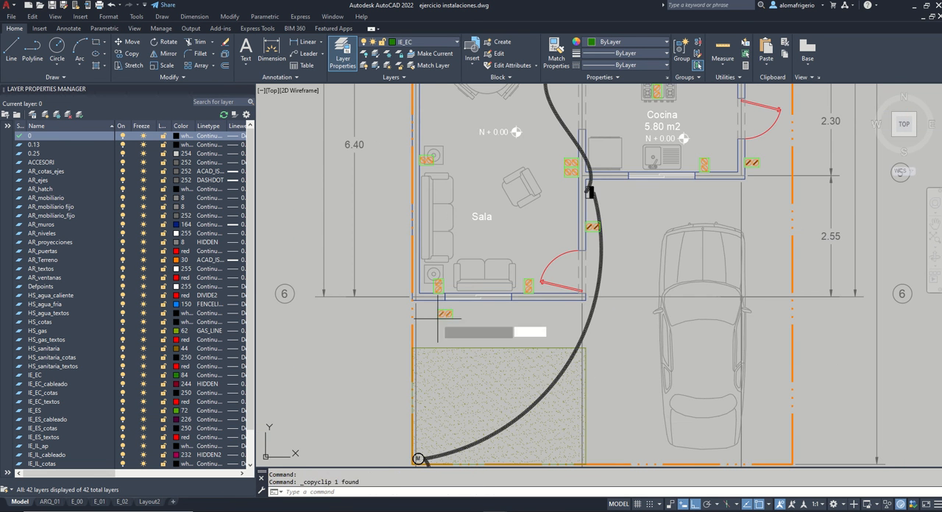
pyautogui.scroll(2, 489, 322)
pyautogui.click(490, 325)
pyautogui.click(526, 333)
pyautogui.click(509, 309)
pyautogui.write('ro')
pyautogui.press('Return')
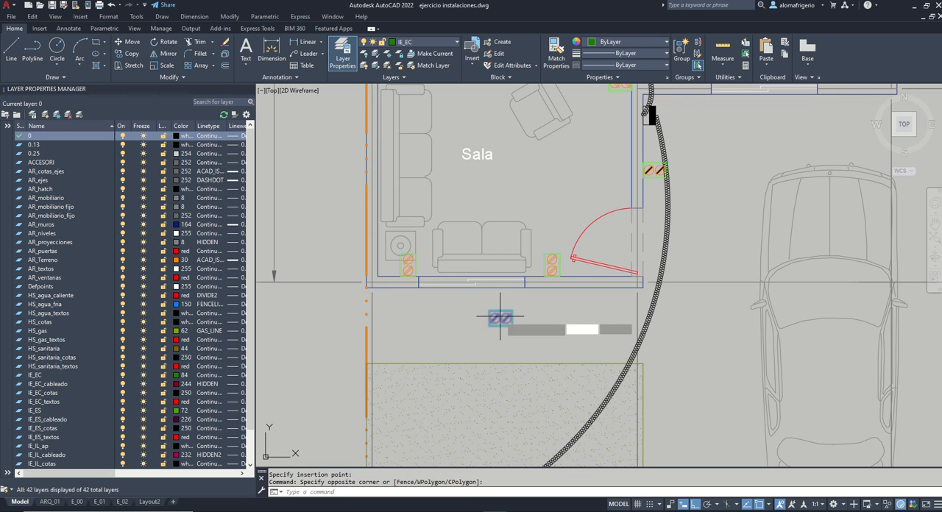
pyautogui.click(501, 317)
pyautogui.click(508, 352)
# Step: Place the rotated exterior outlet at the Sala's lower-left outer corner and shift it 0.5 m right
pyautogui.click(523, 331)
pyautogui.click(489, 300)
pyautogui.click(497, 305)
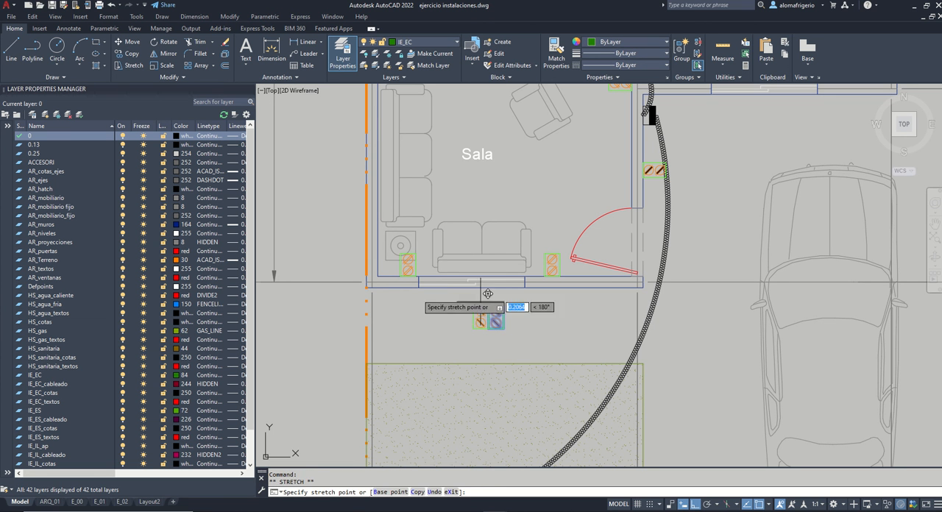
pyautogui.click(366, 288)
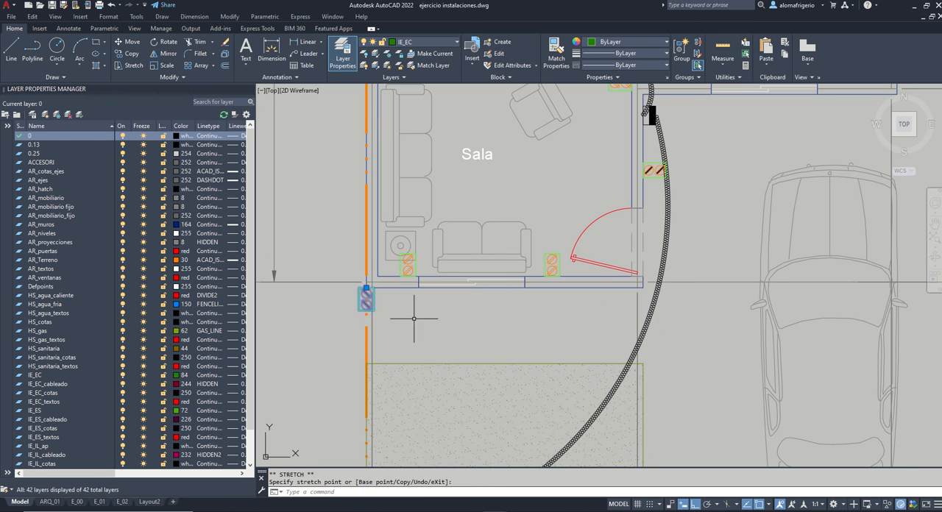
pyautogui.write('m')
pyautogui.press('Return')
pyautogui.click(411, 325)
pyautogui.write('.5')
pyautogui.press('Return')
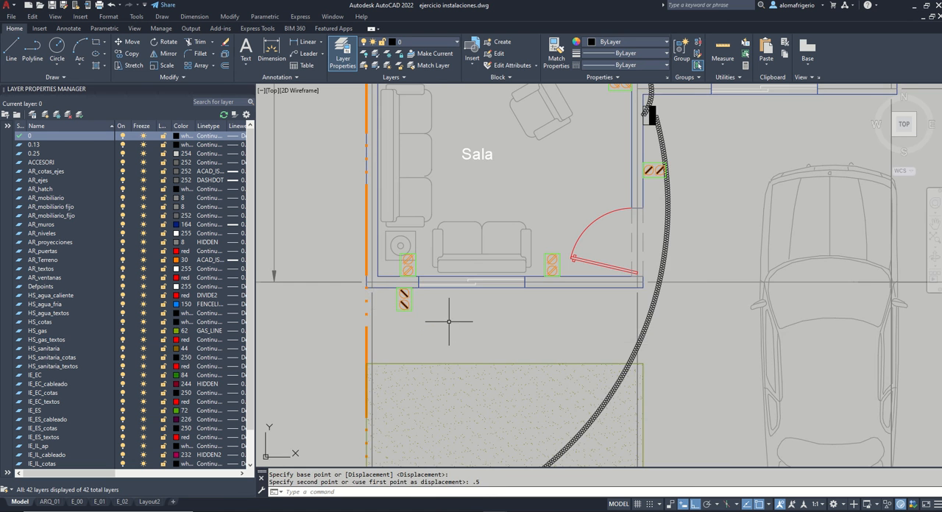
pyautogui.scroll(-4, 448, 322)
pyautogui.scroll(2, 638, 267)
pyautogui.scroll(-2, 643, 273)
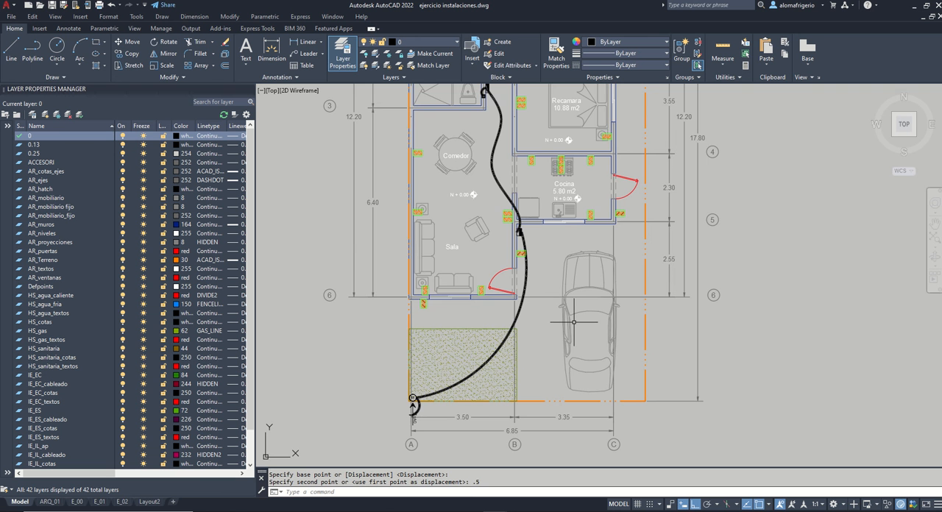
pyautogui.scroll(-4, 574, 322)
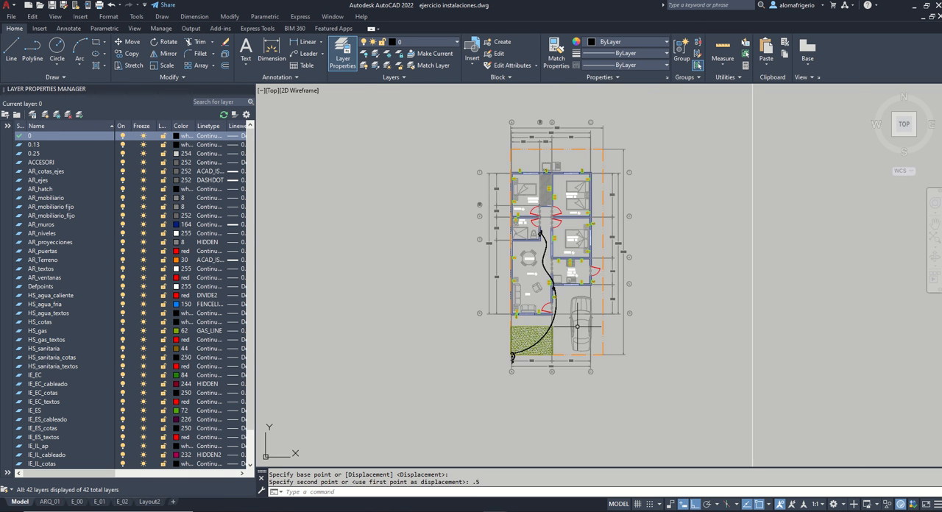
pyautogui.scroll(8, 571, 368)
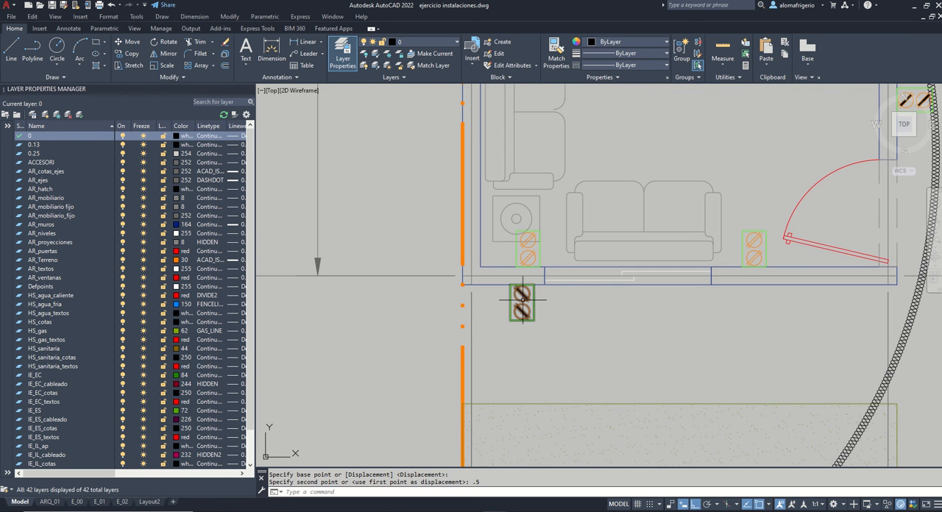
# Step: Copy the CONTACTO 220 V symbol from the CONTACTOS legend and paste it into the Cocina, above and to the right of the sink
pyautogui.scroll(-5, 523, 320)
pyautogui.scroll(-3, 545, 442)
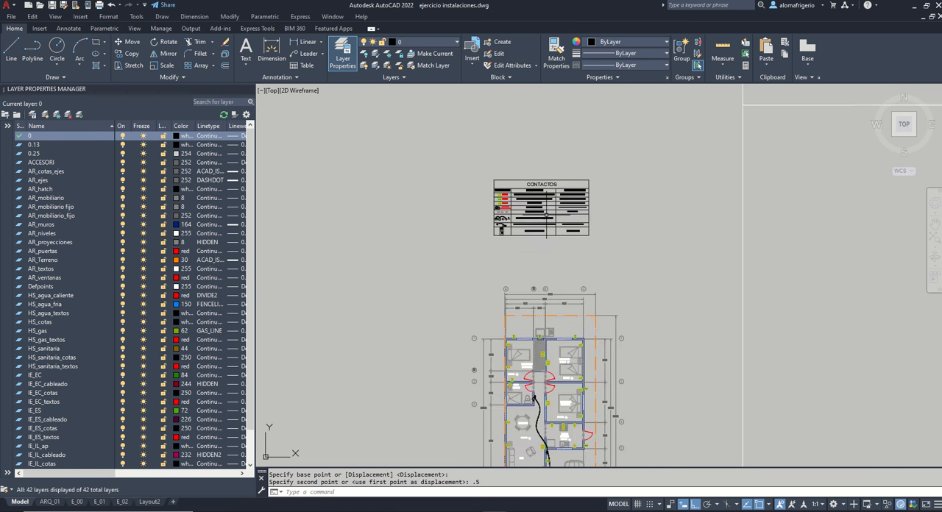
pyautogui.scroll(3, 534, 203)
pyautogui.scroll(3, 511, 243)
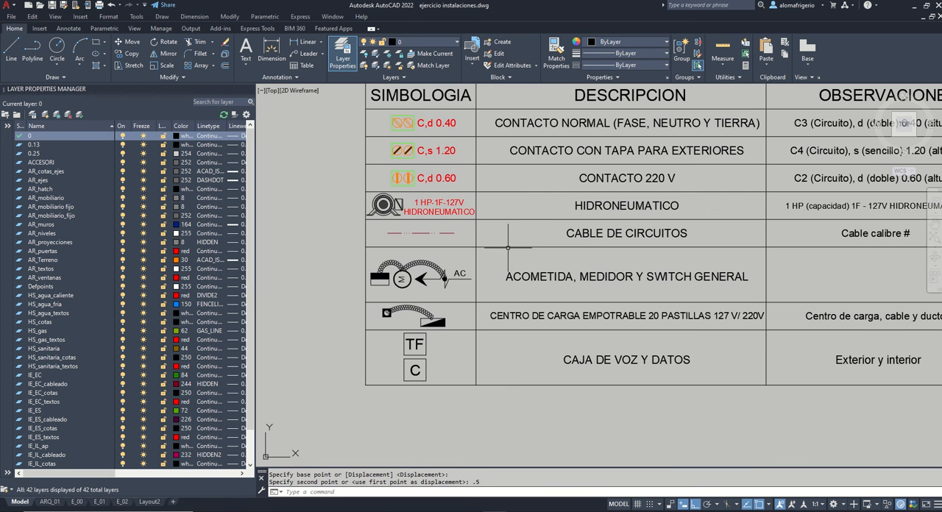
pyautogui.moveTo(495, 195); pyautogui.dragTo(450, 250, button='middle')
pyautogui.click(358, 233)
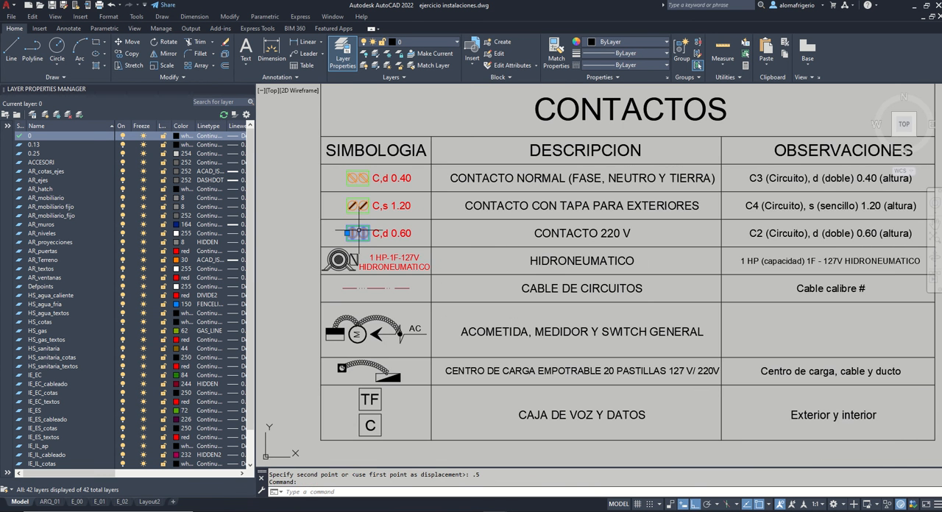
pyautogui.scroll(-6, 385, 188)
pyautogui.moveTo(516, 324); pyautogui.dragTo(533, 264, button='middle')
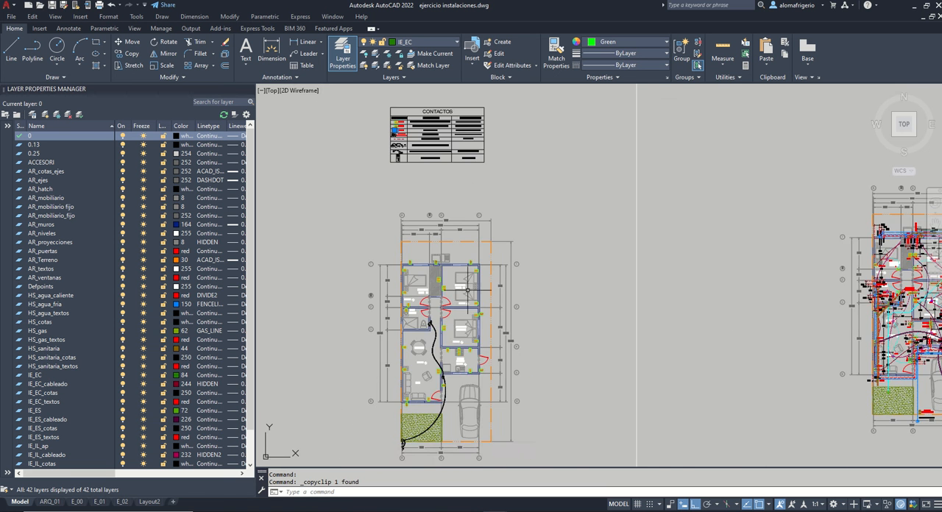
pyautogui.hotkey('ctrl', 'v')
pyautogui.scroll(5, 448, 379)
pyautogui.scroll(4, 503, 363)
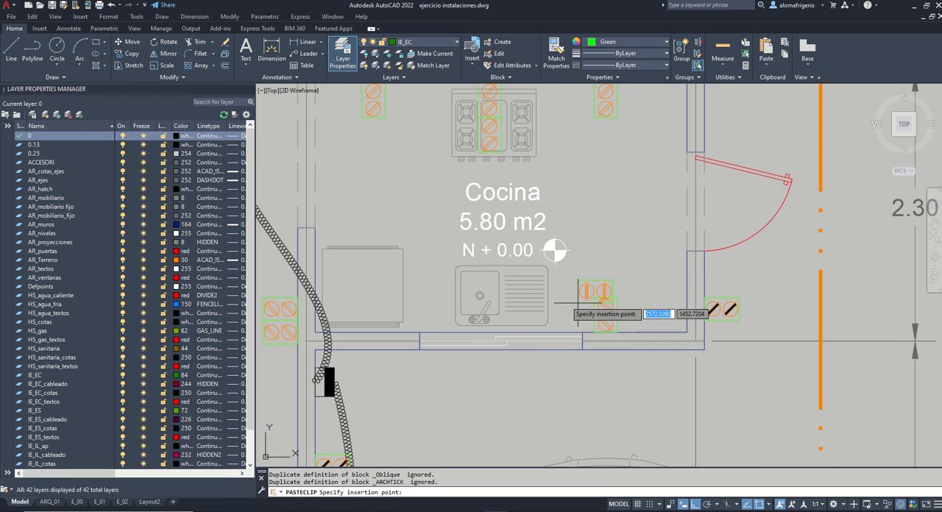
# Step: Rotate the pasted 220 V outlet in the Cocina 90° so its two contacts stack vertically
pyautogui.click(590, 246)
pyautogui.press('Return')
pyautogui.click(609, 246)
pyautogui.click(619, 211)
pyautogui.click(624, 251)
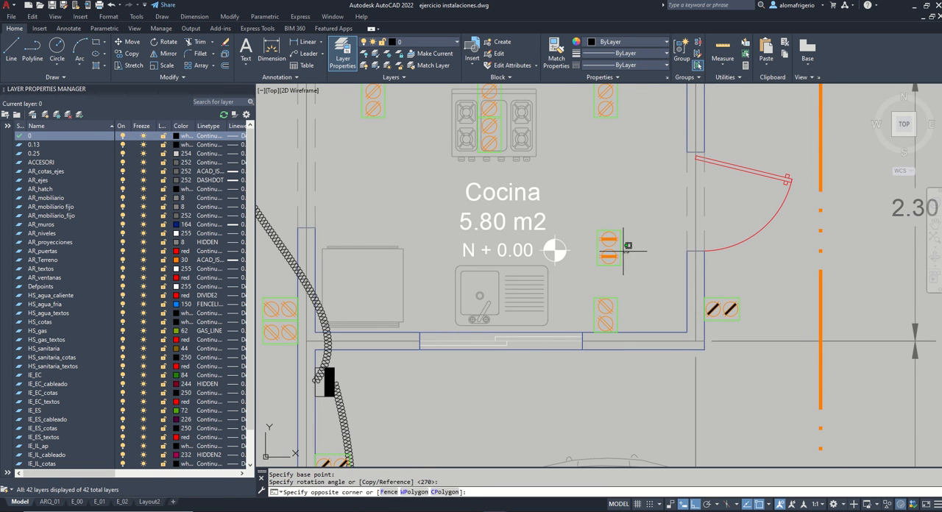
# Step: Place the 220 V outlet against the Cocina's bottom wall, at the base of the existing normal outlet
pyautogui.click(613, 251)
pyautogui.click(610, 261)
pyautogui.click(619, 279)
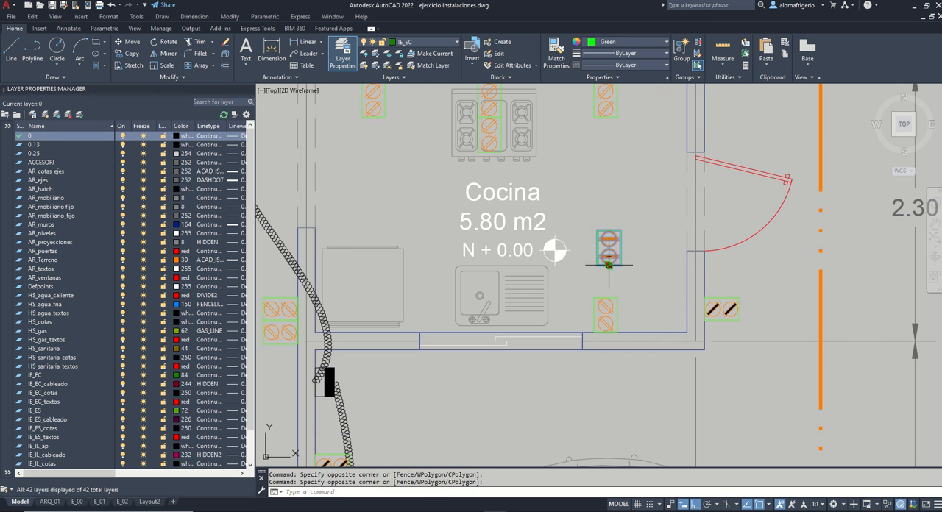
pyautogui.click(610, 264)
pyautogui.click(606, 332)
# Step: Move the 220 V outlet 0.2 m right along the Cocina's bottom wall, beside the normal outlet
pyautogui.write('m')
pyautogui.press('Return')
pyautogui.click(606, 248)
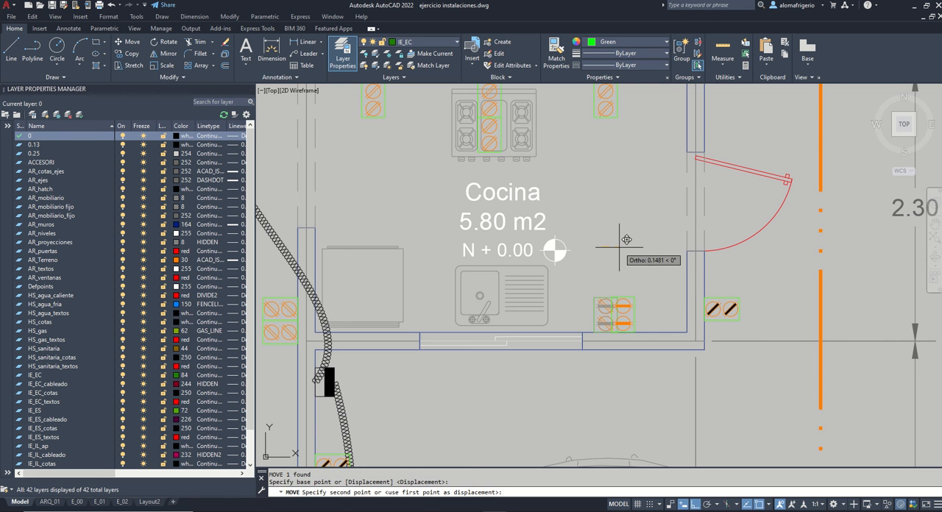
pyautogui.write('.2')
pyautogui.press('Return')
# Step: Copy the HIDRONEUMATICO pump symbol from the legend and paste it outside the Cocina's right wall, above the exterior door
pyautogui.scroll(-6, 619, 247)
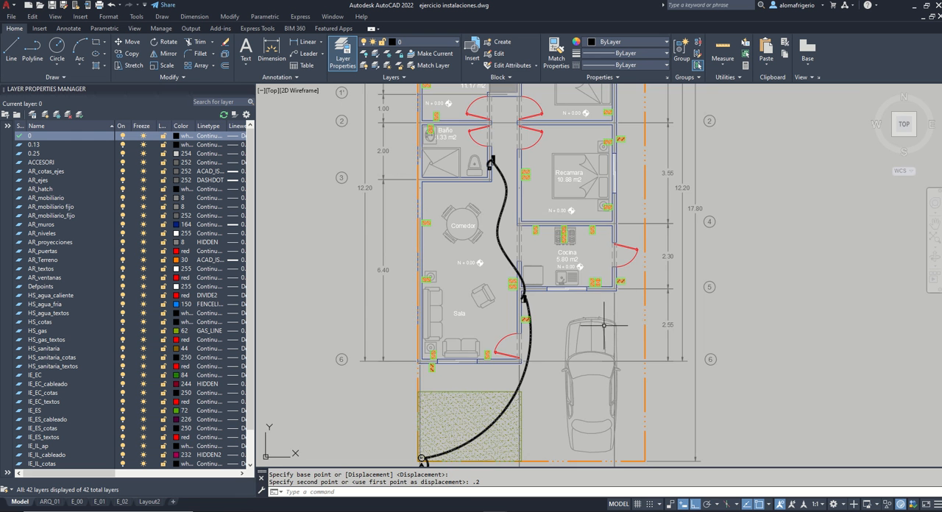
pyautogui.scroll(-2, 603, 324)
pyautogui.moveTo(611, 206); pyautogui.dragTo(589, 371, button='middle')
pyautogui.scroll(5, 464, 118)
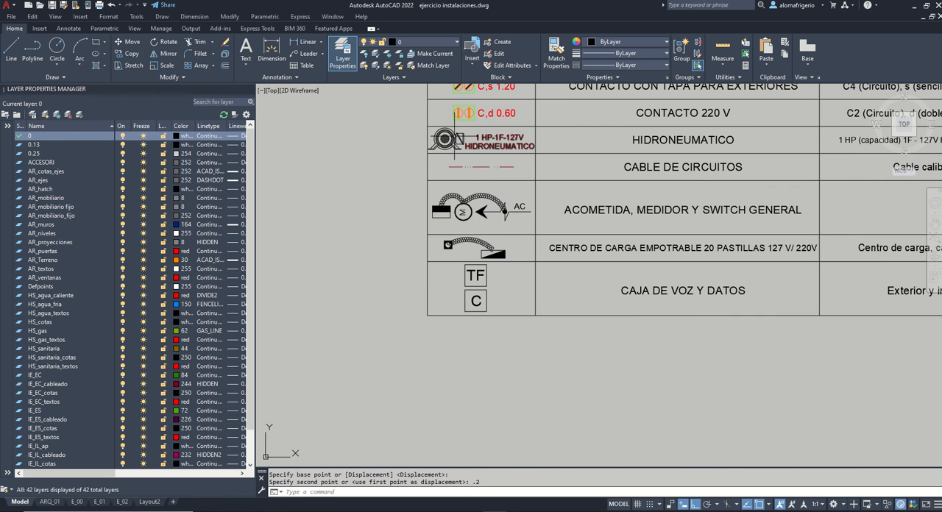
pyautogui.click(455, 138)
pyautogui.hotkey('ctrl', 'c')
pyautogui.scroll(-7, 501, 162)
pyautogui.moveTo(600, 332); pyautogui.dragTo(597, 224, button='middle')
pyautogui.moveTo(597, 366); pyautogui.dragTo(603, 270, button='middle')
pyautogui.hotkey('ctrl', 'v')
pyautogui.scroll(6, 655, 195)
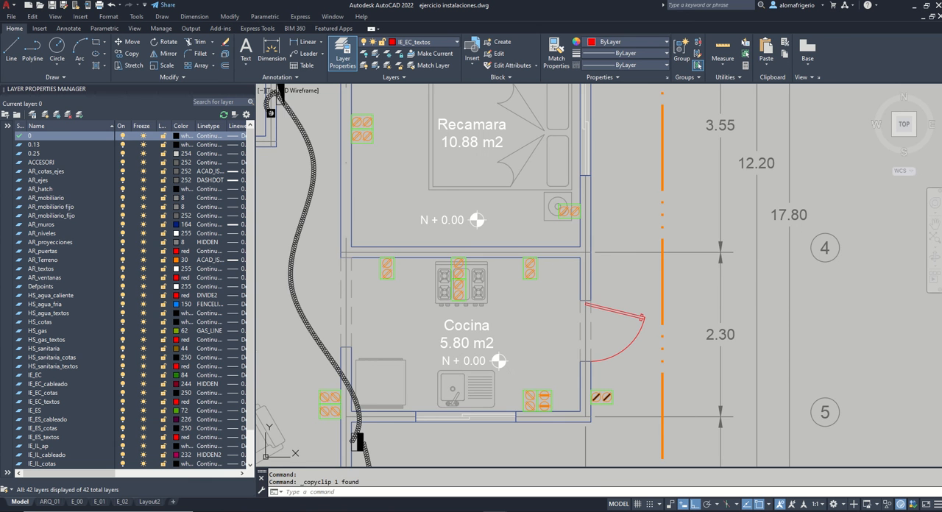
pyautogui.click(591, 276)
# Step: Copy the TF and C boxes from the CAJA DE VOZ Y DATOS row of the legend
pyautogui.scroll(-4, 666, 289)
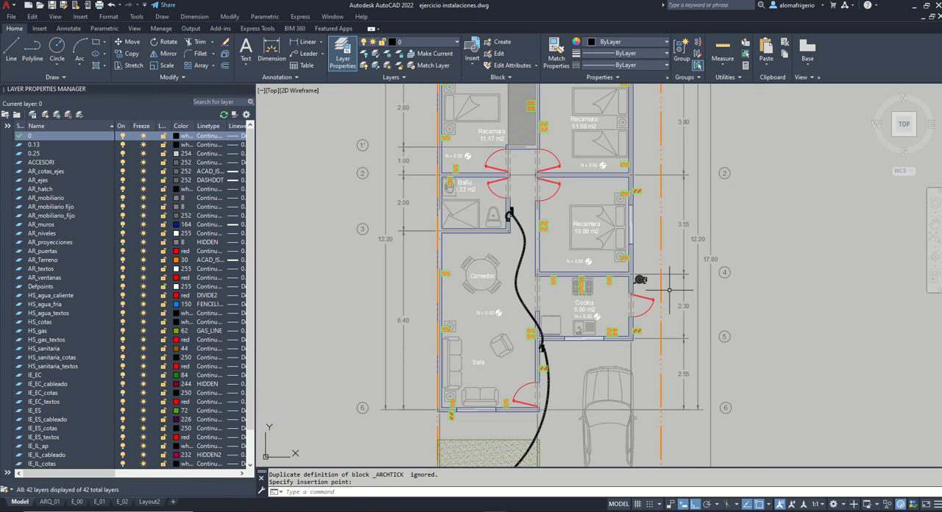
pyautogui.scroll(-5, 674, 288)
pyautogui.moveTo(616, 163); pyautogui.dragTo(603, 255, button='middle')
pyautogui.scroll(5, 555, 183)
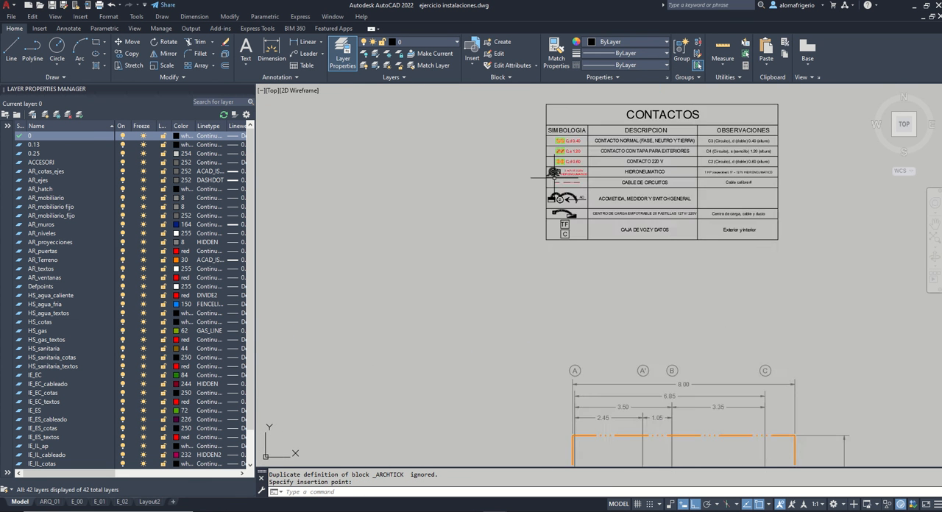
pyautogui.scroll(5, 589, 224)
pyautogui.moveTo(570, 169); pyautogui.dragTo(544, 301, button='middle')
pyautogui.click(565, 350)
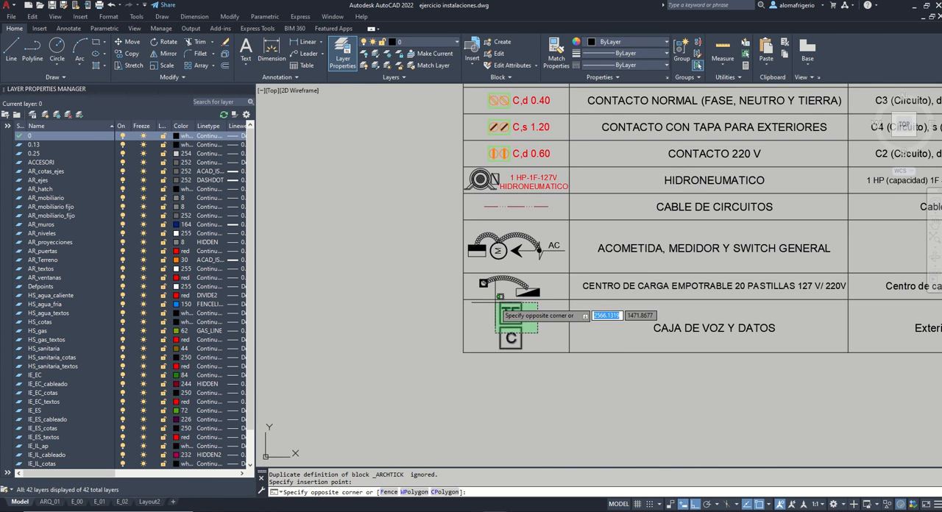
pyautogui.click(471, 278)
pyautogui.click(490, 314)
pyautogui.click(492, 312)
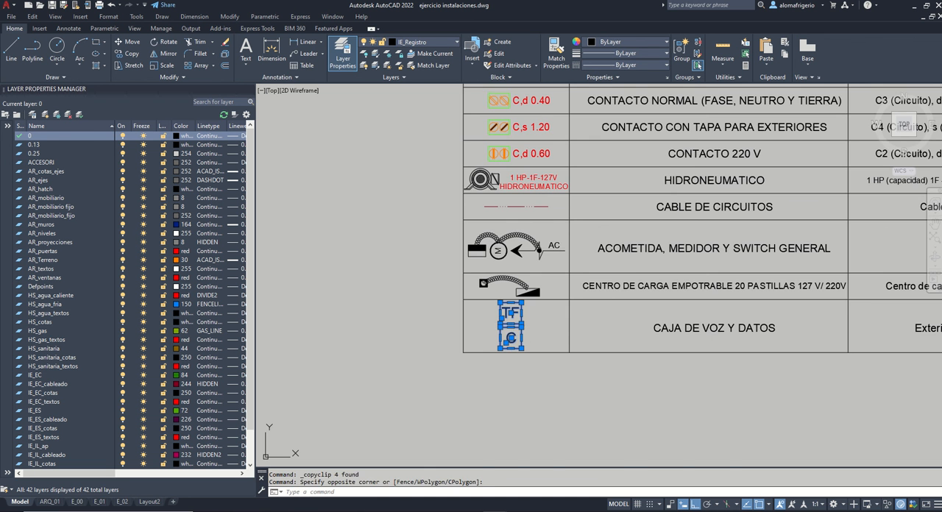
pyautogui.hotkey('ctrl', 'c')
# Step: Paste the TF and C boxes at the lot's lower-left corner, on the boundary line just above the meter symbol
pyautogui.scroll(-8, 559, 234)
pyautogui.moveTo(624, 413); pyautogui.dragTo(619, 152, button='middle')
pyautogui.hotkey('ctrl', 'v')
pyautogui.scroll(8, 572, 422)
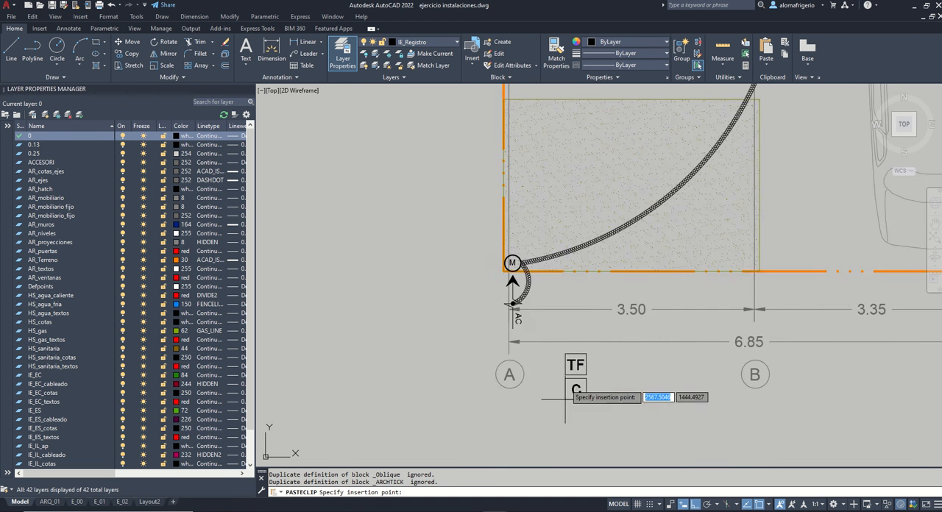
pyautogui.click(469, 164)
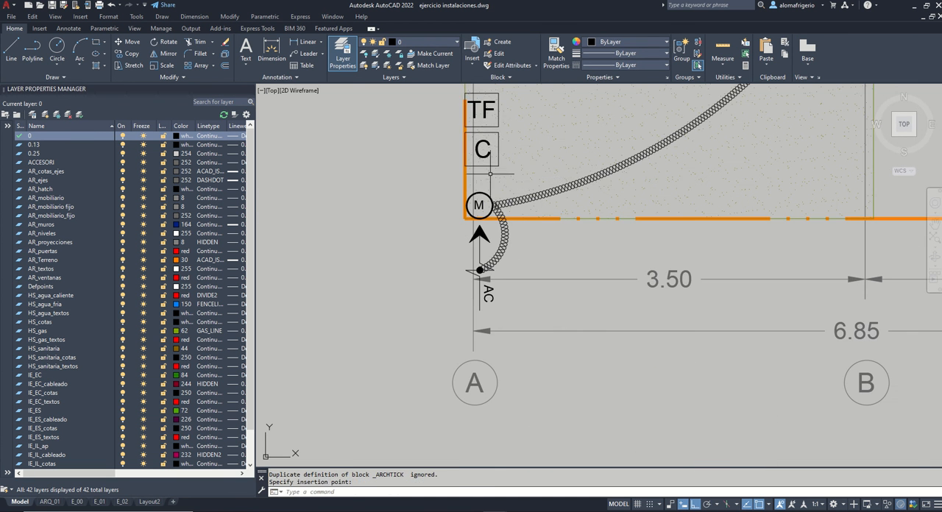
# Step: Paste another pair of TF and C boxes against the Baño's outer right wall corner, below the load center
pyautogui.scroll(-3, 516, 229)
pyautogui.scroll(-2, 554, 350)
pyautogui.moveTo(630, 232); pyautogui.dragTo(591, 457, button='middle')
pyautogui.hotkey('ctrl', 'v')
pyautogui.scroll(8, 549, 221)
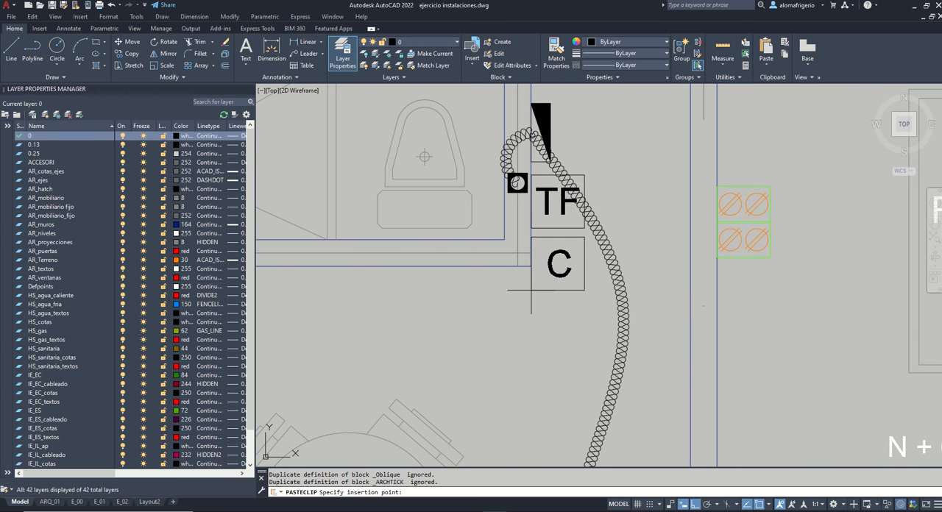
pyautogui.click(532, 290)
# Step: Copy the red "C,d 0.40" label from the legend's CONTACTO NORMAL row
pyautogui.scroll(-4, 532, 290)
pyautogui.scroll(-6, 670, 258)
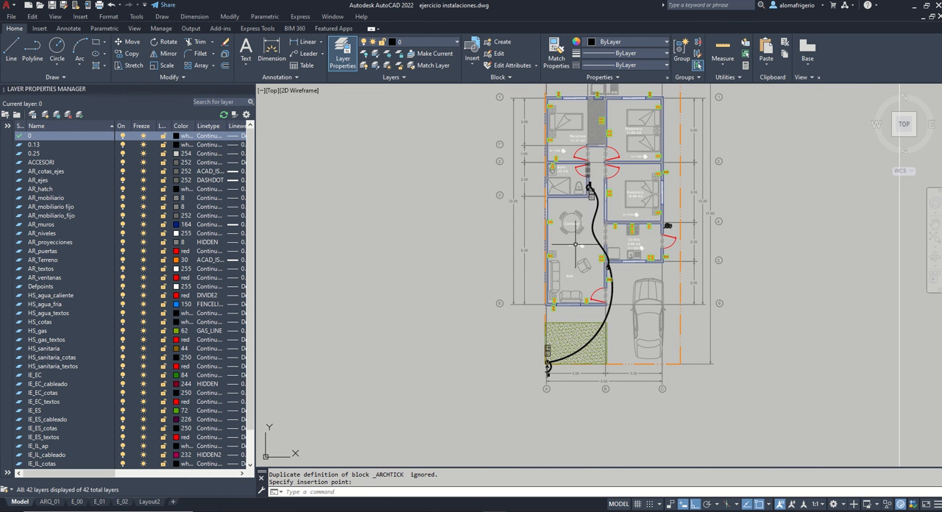
pyautogui.moveTo(553, 217)
pyautogui.mouseDown(button='middle')
pyautogui.moveTo(526, 355)
pyautogui.moveTo(524, 510)
pyautogui.mouseUp(button='middle')
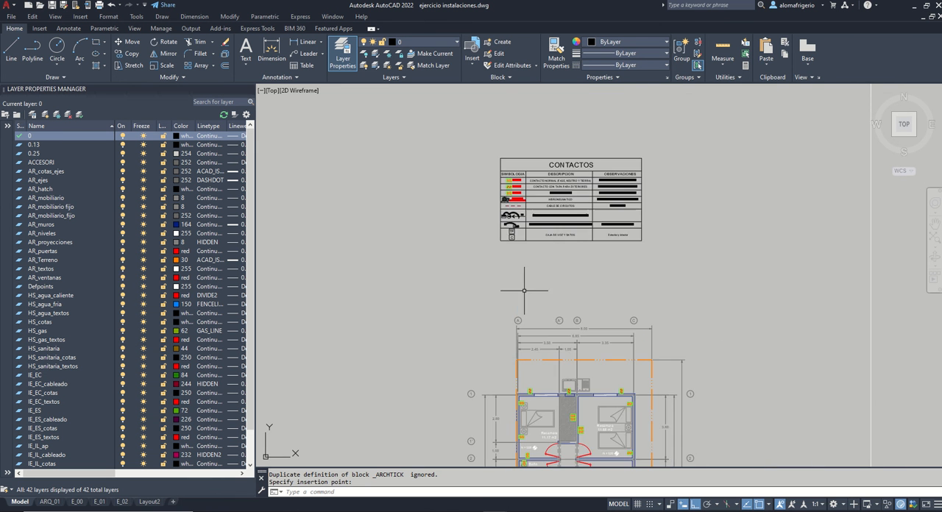
pyautogui.scroll(5, 505, 174)
pyautogui.scroll(-4, 535, 149)
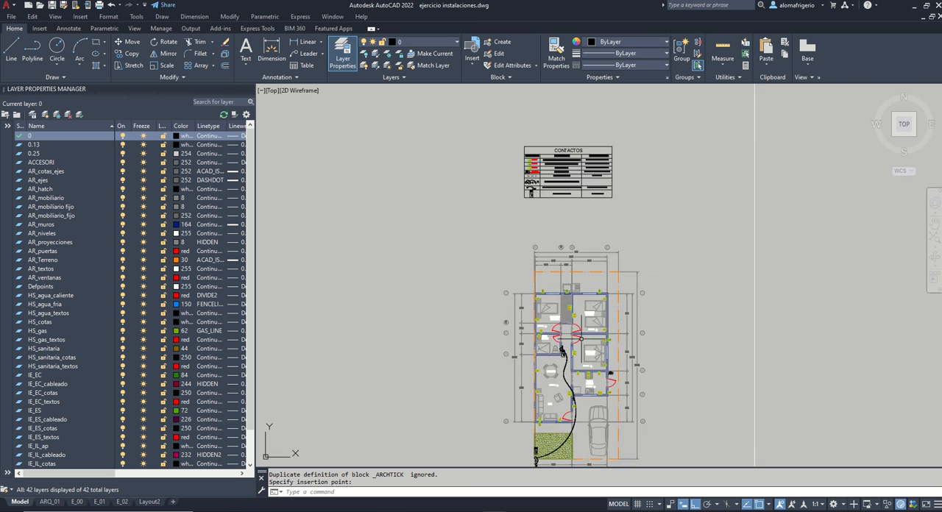
pyautogui.moveTo(583, 322); pyautogui.dragTo(552, 208, button='middle')
pyautogui.scroll(2, 552, 208)
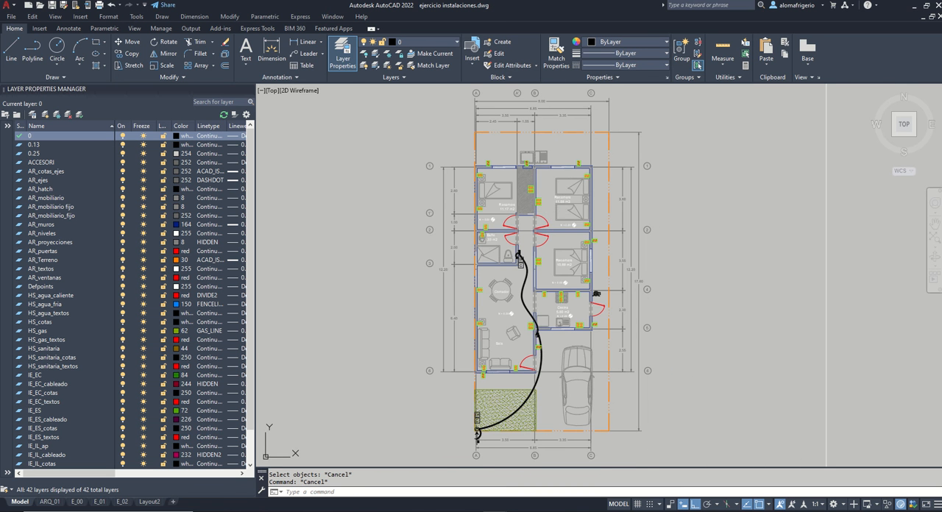
pyautogui.moveTo(564, 56)
pyautogui.mouseDown(button='middle')
pyautogui.moveTo(588, 210)
pyautogui.moveTo(586, 310)
pyautogui.mouseUp(button='middle')
pyautogui.scroll(4, 483, 232)
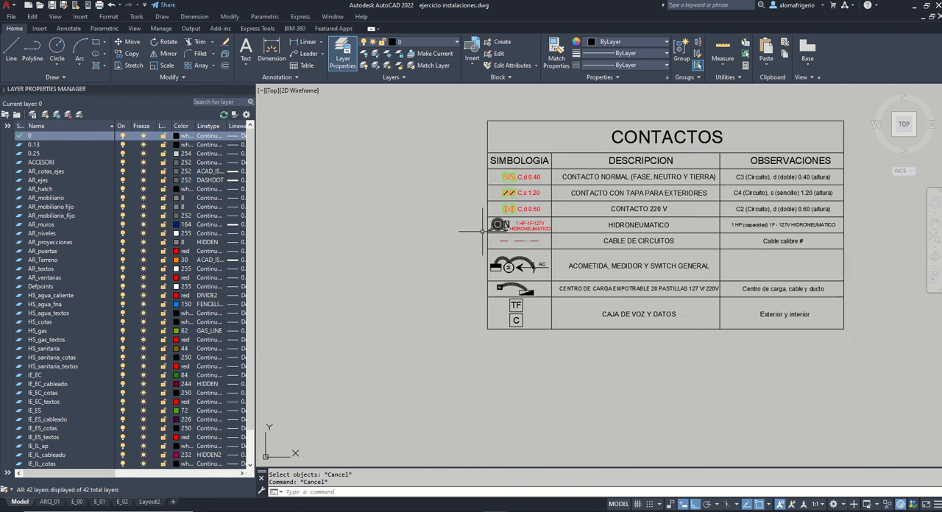
pyautogui.scroll(6, 505, 168)
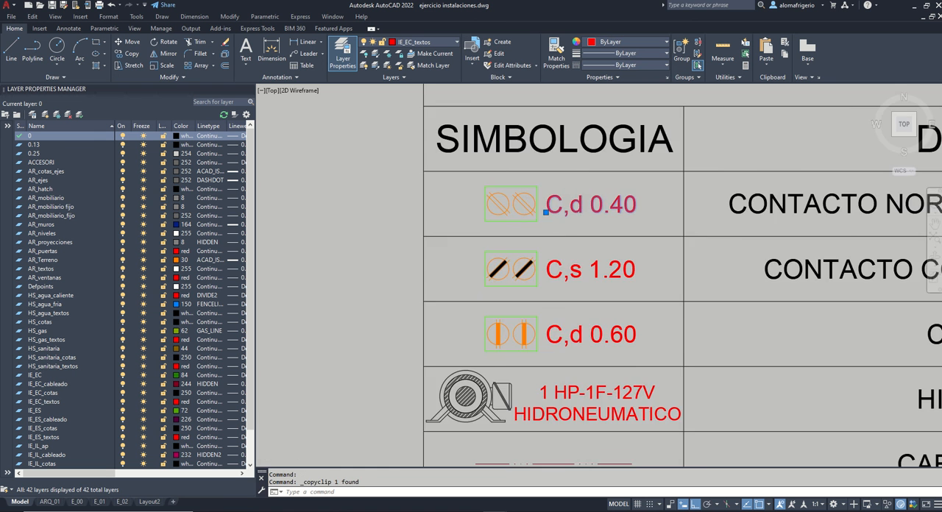
# Step: Paste the "C,d 0.40" label above the right-hand outlet on the Sala's bottom wall
pyautogui.scroll(-10, 557, 173)
pyautogui.moveTo(611, 320)
pyautogui.mouseDown(button='middle')
pyautogui.moveTo(604, 153)
pyautogui.moveTo(589, 83)
pyautogui.mouseUp(button='middle')
pyautogui.scroll(6, 557, 337)
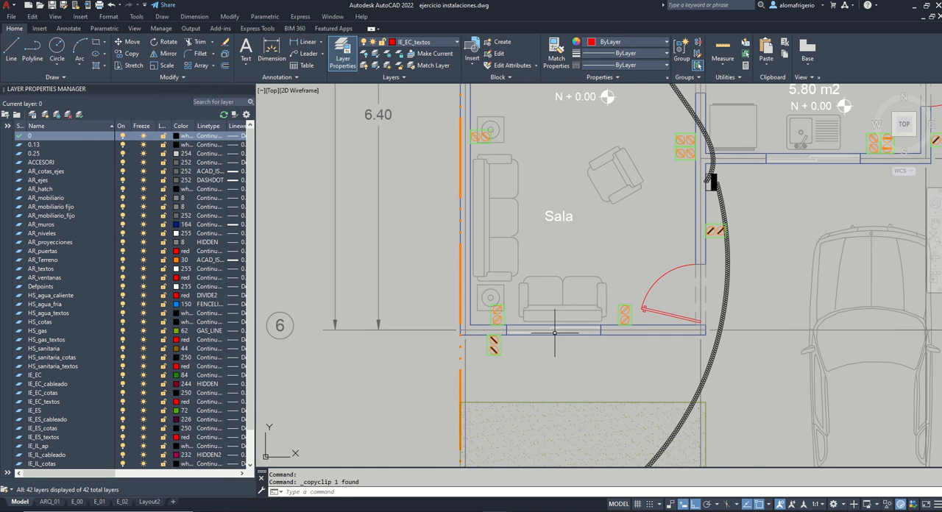
pyautogui.hotkey('ctrl', 'v')
pyautogui.scroll(4, 595, 292)
pyautogui.scroll(-4, 596, 300)
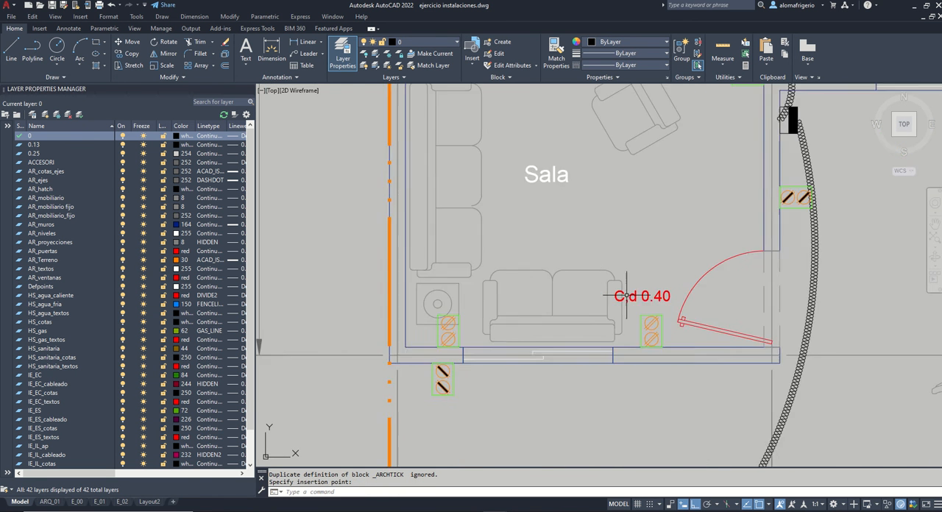
# Step: Paste another "C,d 0.40" label above the left-hand outlet on the Sala's bottom wall
pyautogui.scroll(5, 622, 299)
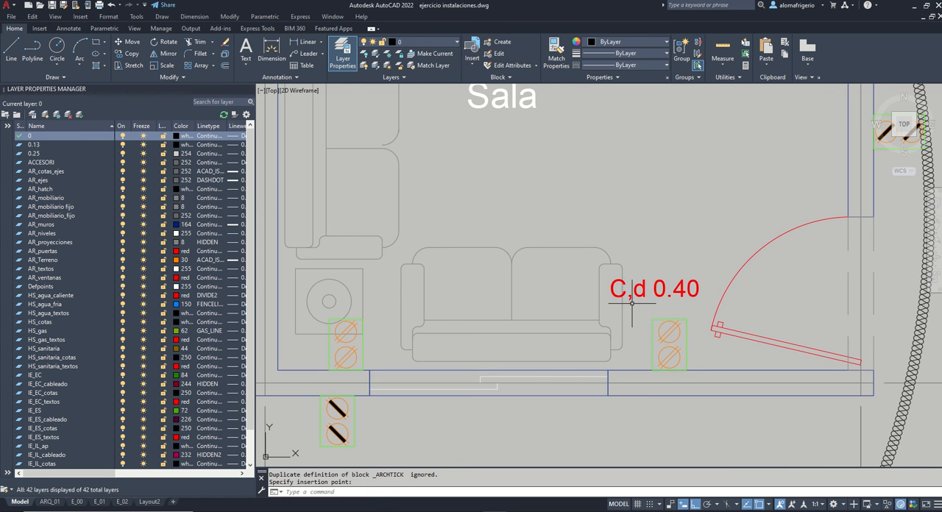
pyautogui.scroll(-3, 671, 292)
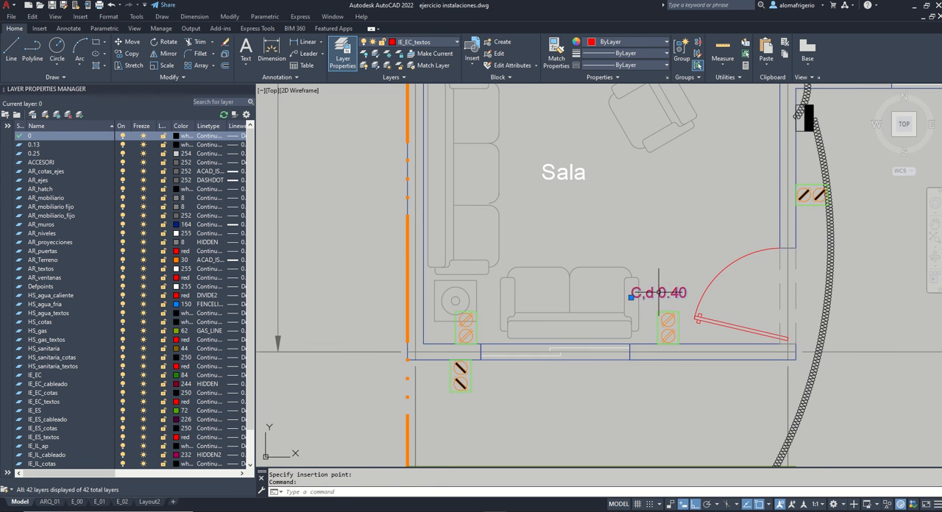
pyautogui.hotkey('ctrl', 'v')
pyautogui.scroll(-3, 459, 310)
pyautogui.scroll(2, 503, 237)
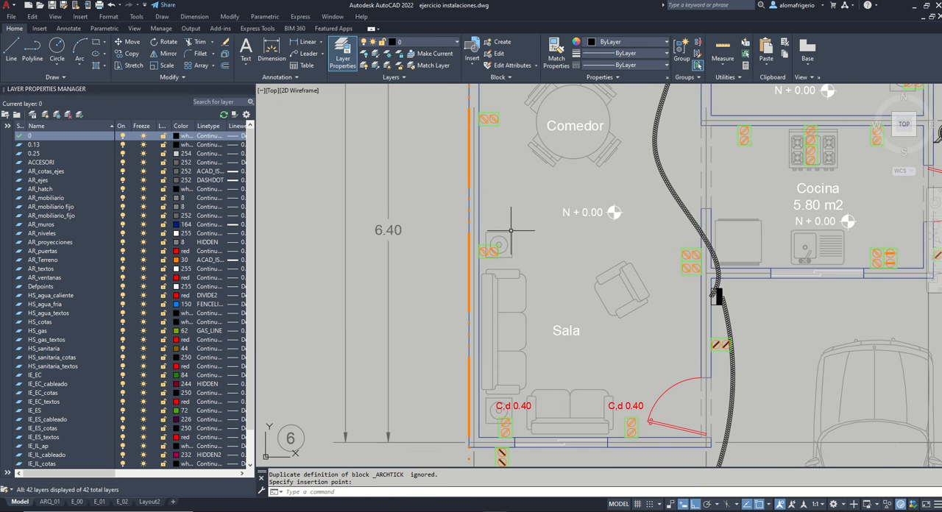
# Step: Paste "C,d 0.40" labels at the left-wall outlets beside the Sala's upper side table and in the Comedor
pyautogui.click(505, 236)
pyautogui.moveTo(514, 179); pyautogui.dragTo(513, 257, button='middle')
pyautogui.hotkey('ctrl', 'v')
pyautogui.click(493, 215)
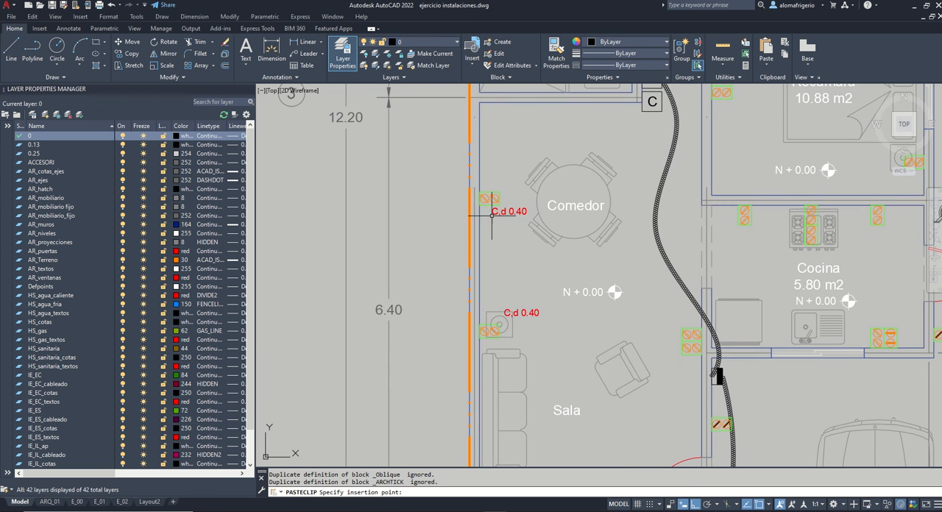
# Step: Paste a "C,d 0.40" label above the stacked pair of outlets on the Sala's right wall
pyautogui.moveTo(680, 355); pyautogui.dragTo(633, 288, button='middle')
pyautogui.hotkey('ctrl', 'v')
pyautogui.scroll(4, 618, 266)
pyautogui.click(598, 245)
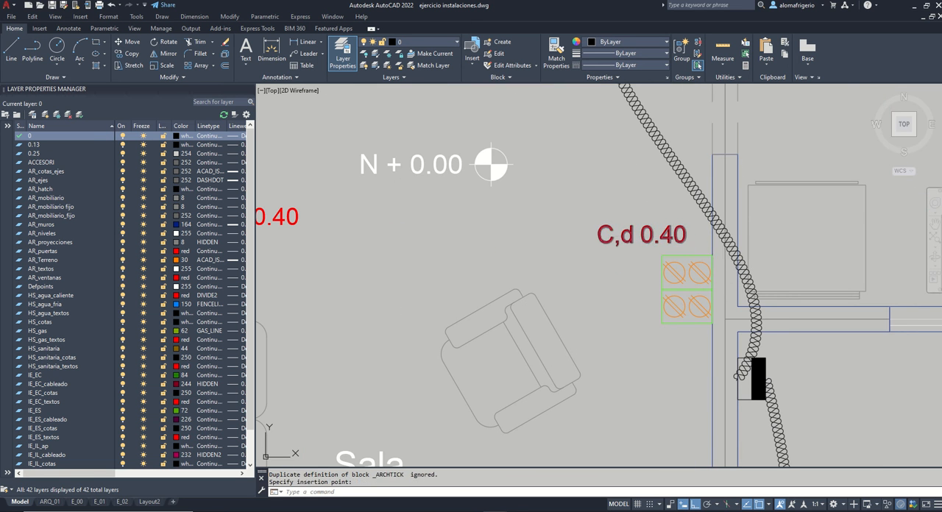
# Step: Change the label above the Sala's stacked right-wall outlets to "C,d 1.50"
pyautogui.doubleClick(668, 238)
pyautogui.click(653, 243)
pyautogui.write('1')
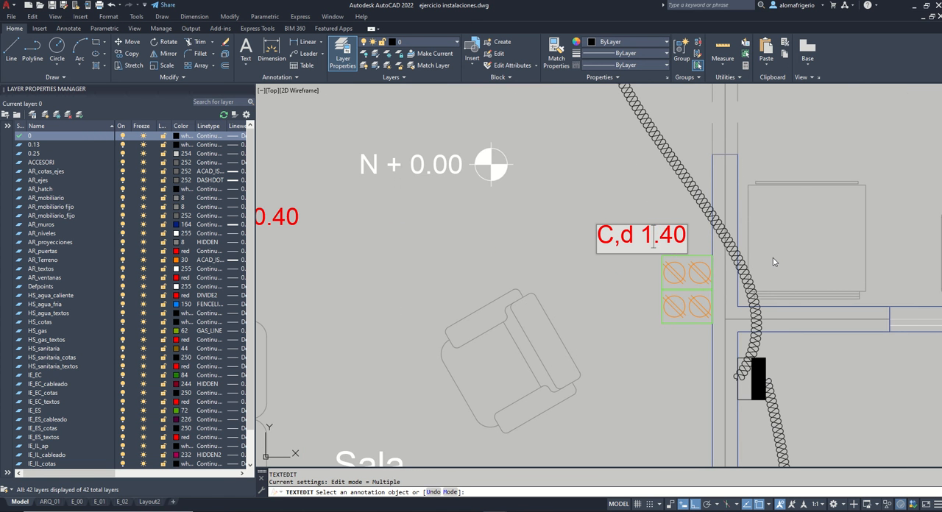
pyautogui.press('Right')
pyautogui.press('Delete')
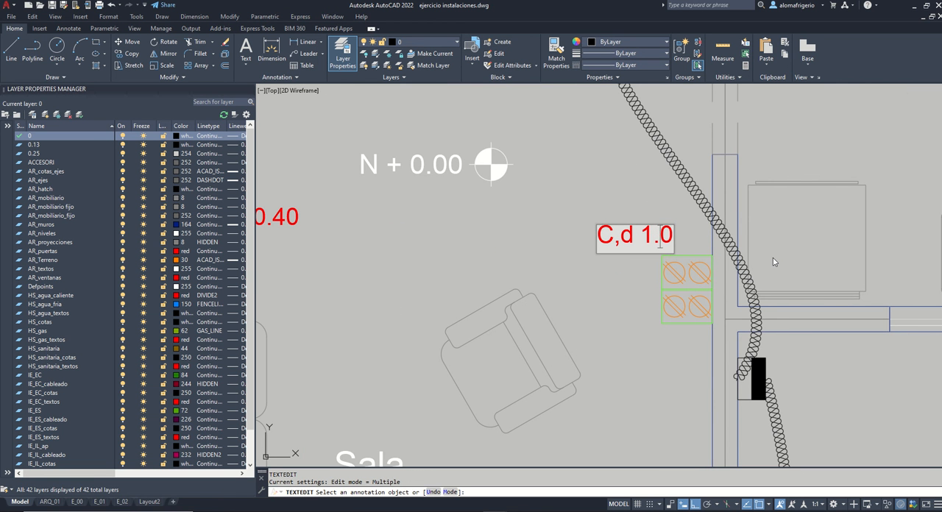
pyautogui.write('5')
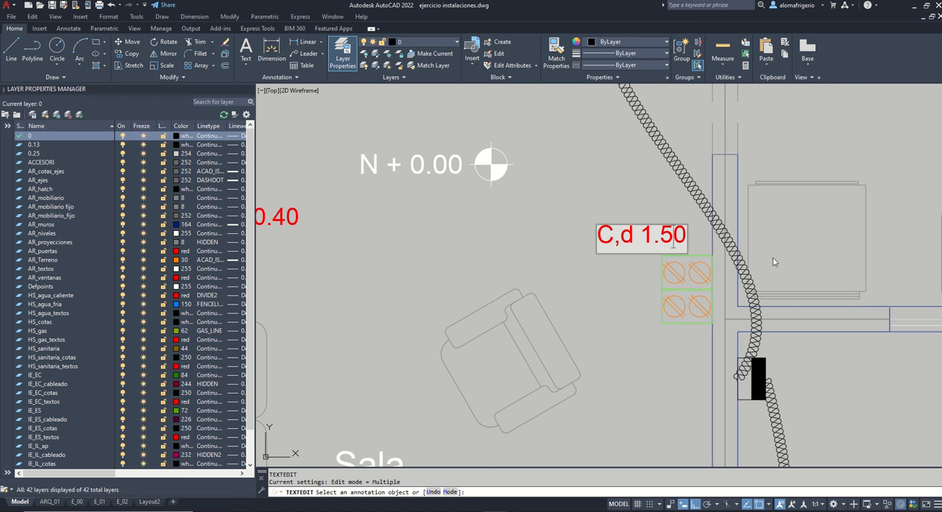
pyautogui.press('Return')
pyautogui.press('Return')
# Step: Paste "C,d 1.50" labels below the Sala's stacked right-wall outlets and at the left outlet on the Cocina's bottom wall
pyautogui.click(648, 248)
pyautogui.click(616, 215)
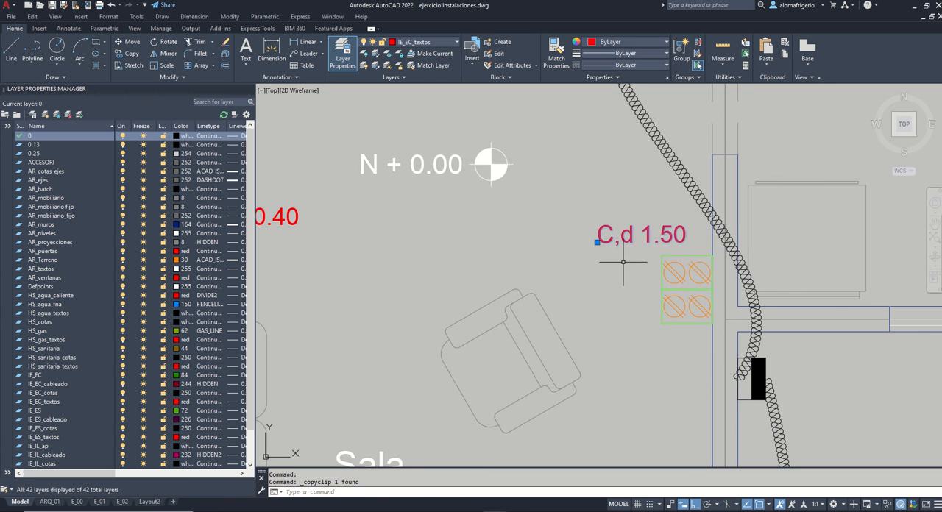
pyautogui.hotkey('ctrl', 'v')
pyautogui.scroll(-3, 626, 346)
pyautogui.scroll(3, 648, 312)
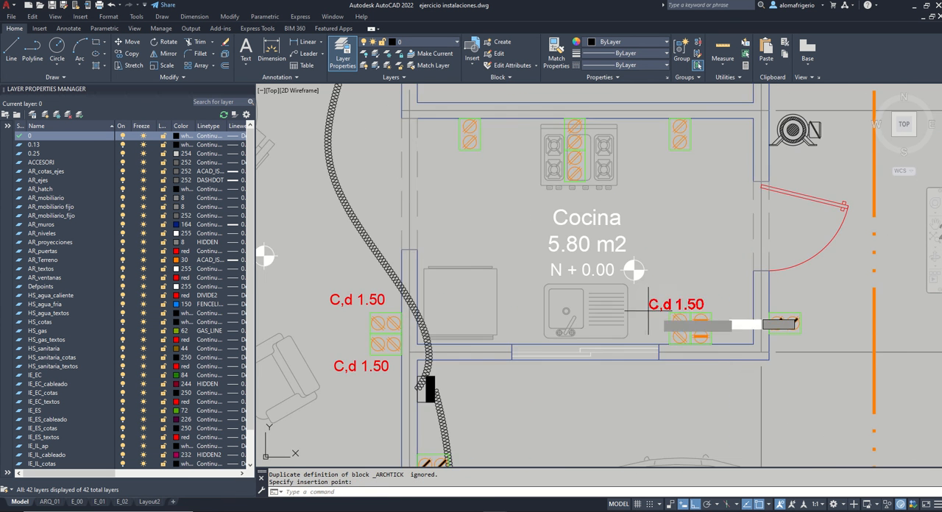
pyautogui.scroll(2, 647, 313)
pyautogui.click(648, 311)
# Step: Change the label beside the Cocina's bottom-wall outlets to "C,d 1.20"
pyautogui.doubleClick(649, 296)
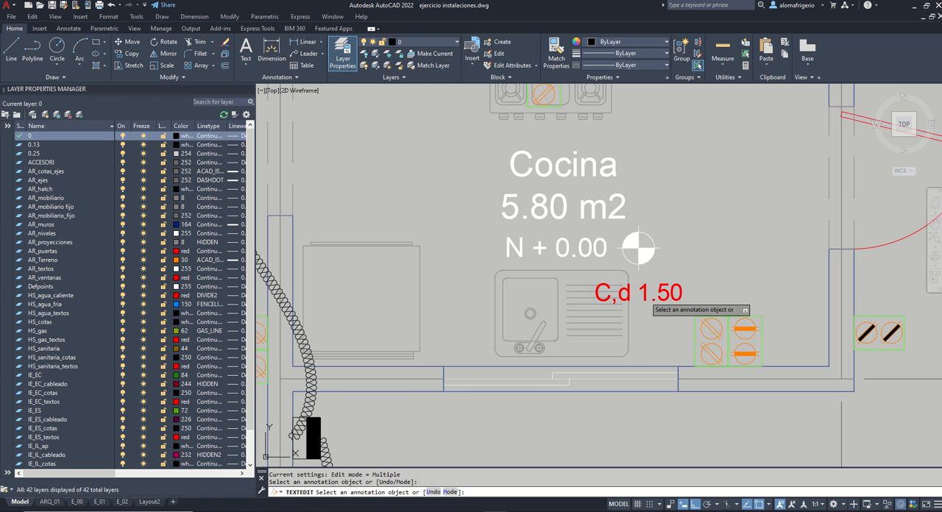
pyautogui.click(670, 298)
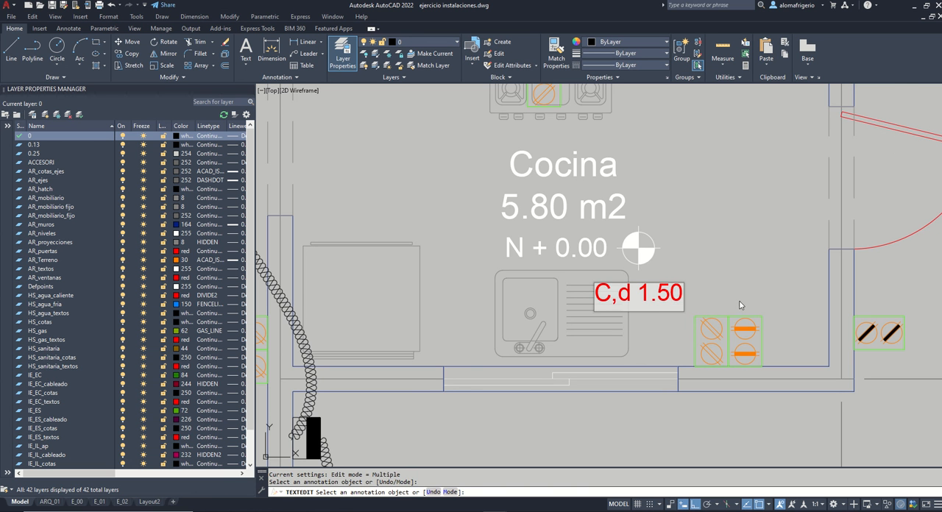
pyautogui.press('Return')
pyautogui.press('Return')
# Step: Copy the "C,d 1.20" label above the Cocina's bottom-wall outlets and below the two outer outlets on its top wall
pyautogui.click(665, 322)
pyautogui.click(646, 280)
pyautogui.hotkey('ctrl', 'c')
pyautogui.hotkey('ctrl', 'v')
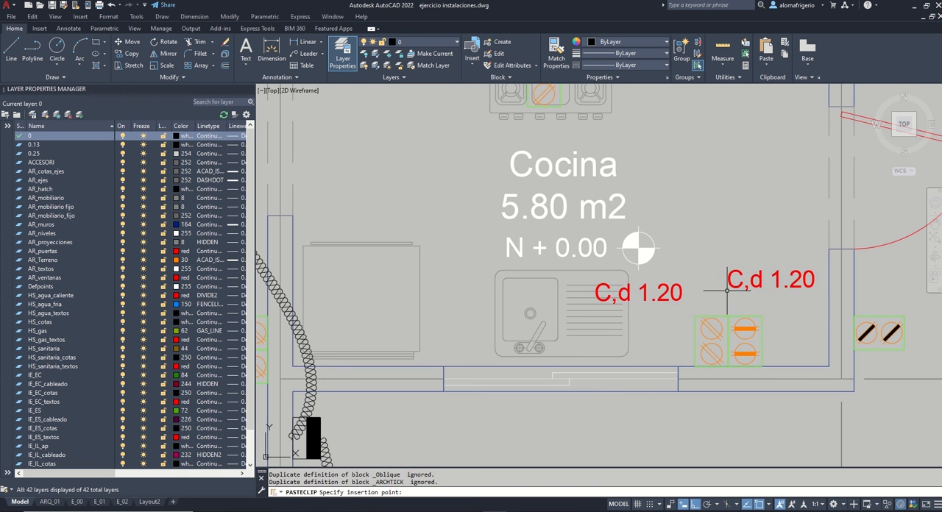
pyautogui.scroll(-4, 728, 290)
pyautogui.scroll(4, 695, 261)
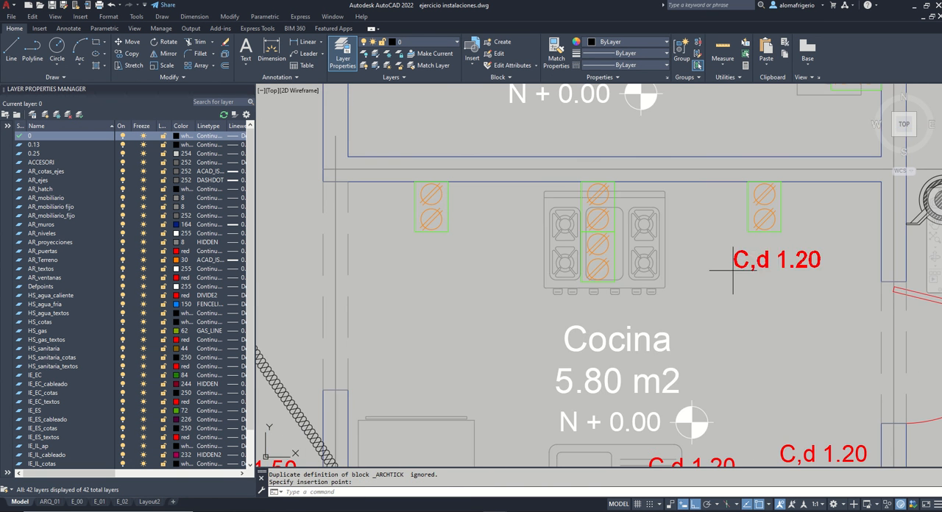
pyautogui.click(385, 263)
# Step: Paste a label beside the upper outlet at the Cocina's stove and change it to "C,d 0.40"
pyautogui.hotkey('ctrl', 'v')
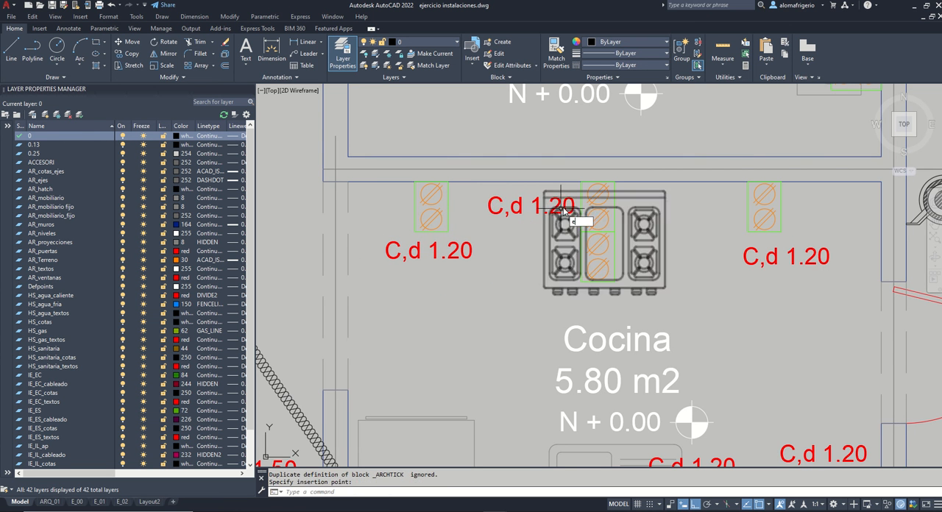
pyautogui.click(563, 211)
pyautogui.doubleClick(545, 209)
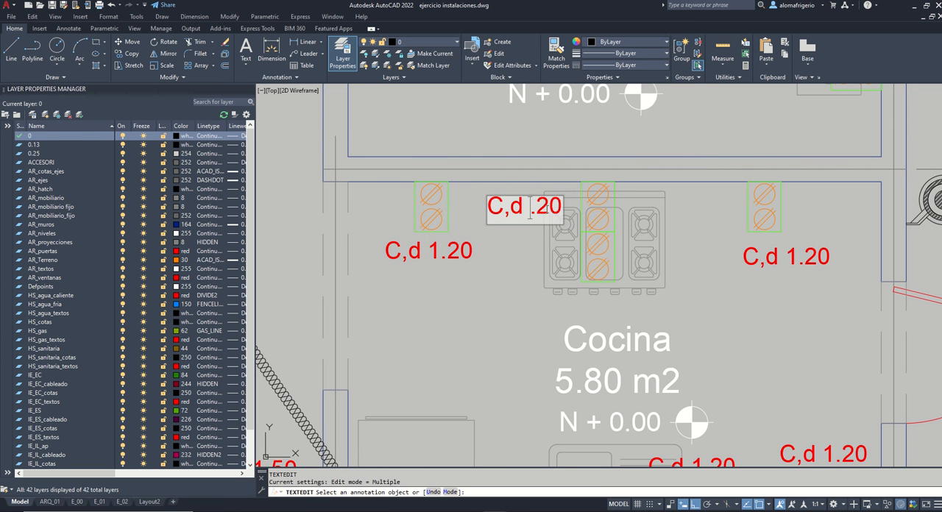
pyautogui.click(649, 160)
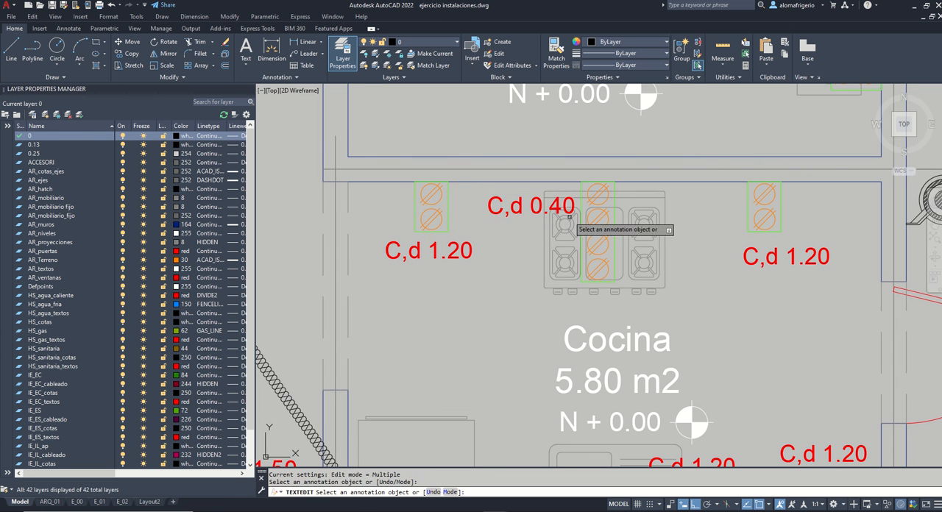
# Step: Copy the stove label beside the lower stove outlet and change the copy to "C,d 1.70"
pyautogui.hotkey('ctrl', 'c')
pyautogui.hotkey('ctrl', 'v')
pyautogui.click(631, 281)
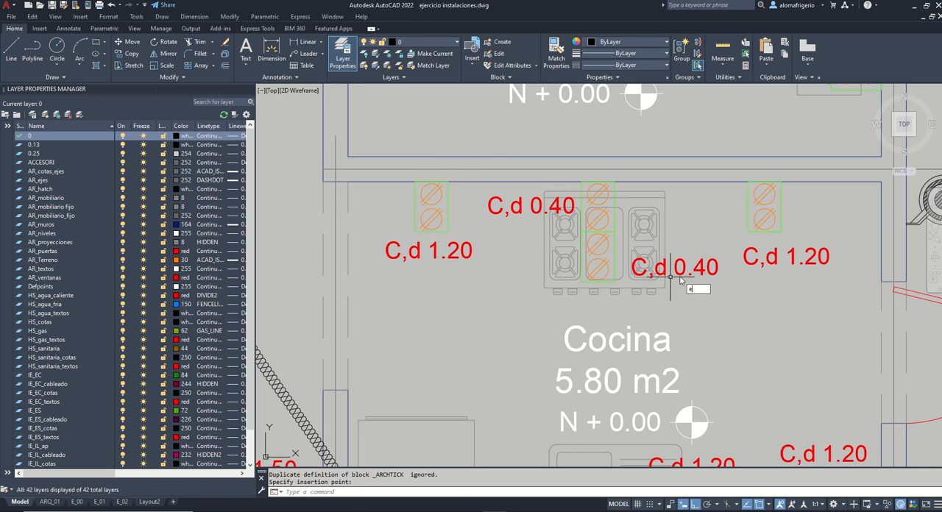
pyautogui.doubleClick(684, 276)
pyautogui.click(686, 271)
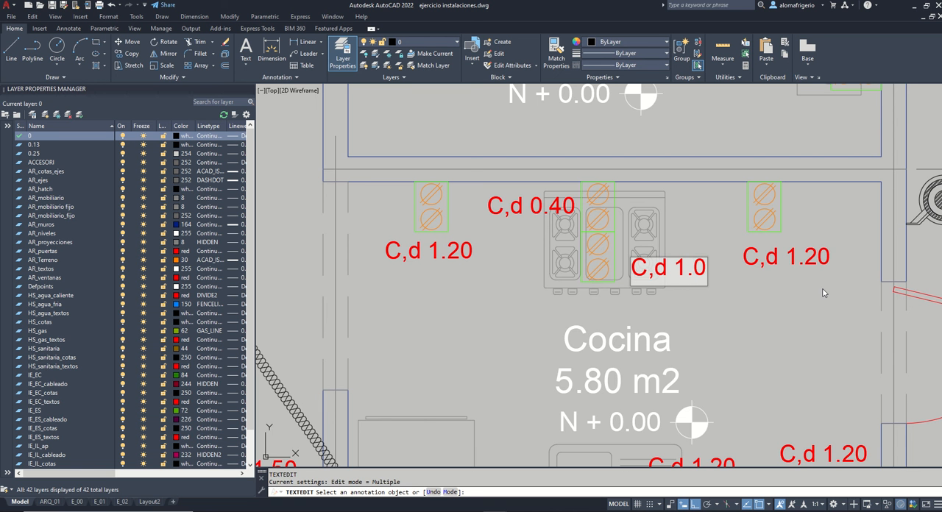
pyautogui.press('BackSpace')
pyautogui.write('7')
pyautogui.click(757, 277)
pyautogui.scroll(-5, 725, 309)
pyautogui.press('Escape')
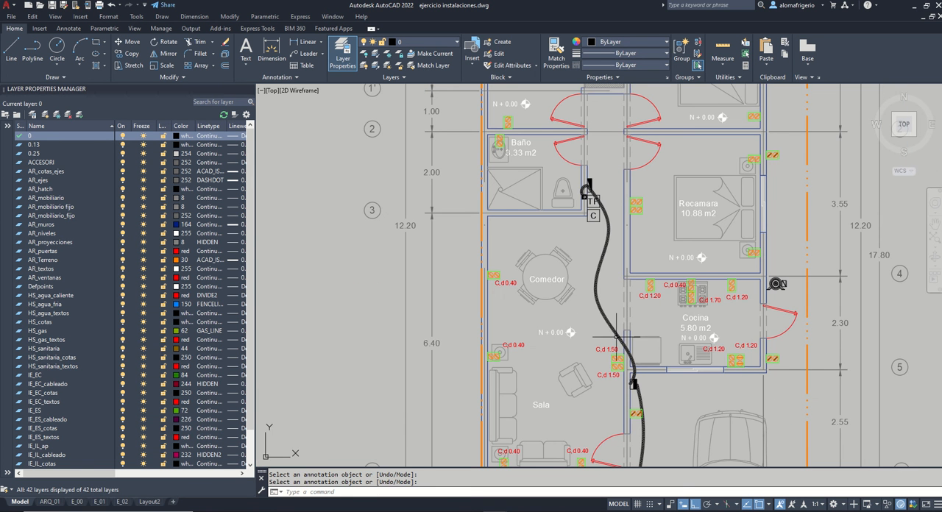
# Step: Paste a label below the lower nightstand outlet in the 10.88 m2 Recamara and change it to "C,d 0.60"
pyautogui.scroll(5, 743, 250)
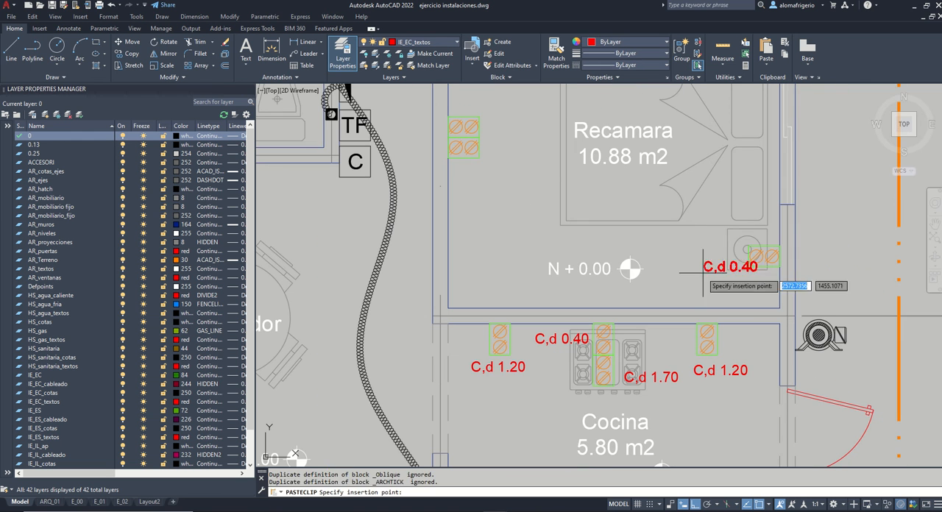
pyautogui.click(698, 288)
pyautogui.doubleClick(741, 286)
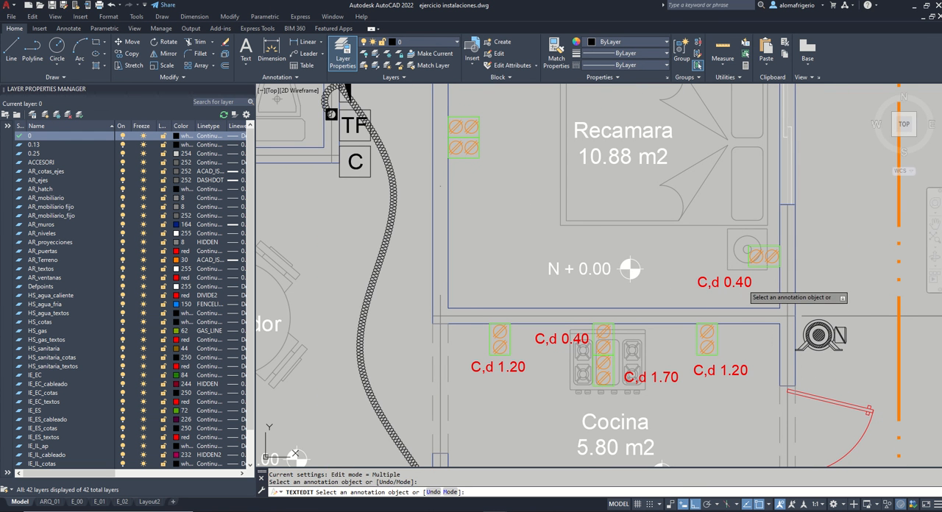
pyautogui.click(745, 285)
pyautogui.write('6')
pyautogui.click(755, 290)
pyautogui.press('Escape')
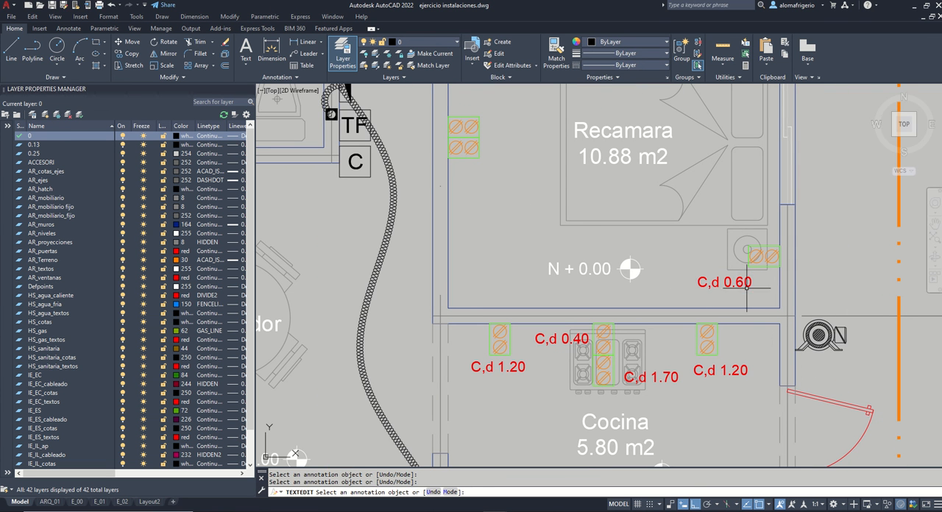
# Step: Copy the "C,d 0.60" label to the upper nightstand outlet in the 10.88 m2 Recamara
pyautogui.click(756, 294)
pyautogui.click(737, 282)
pyautogui.hotkey('ctrl', 'c')
pyautogui.moveTo(699, 185); pyautogui.dragTo(699, 277, button='middle')
pyautogui.moveTo(688, 170); pyautogui.dragTo(685, 212, button='middle')
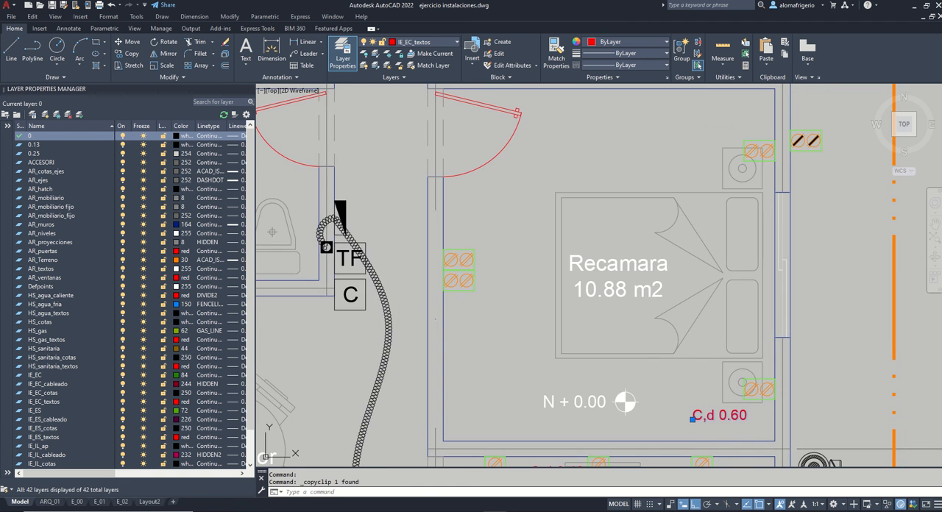
pyautogui.hotkey('ctrl', 'v')
pyautogui.click(692, 134)
pyautogui.scroll(-4, 500, 291)
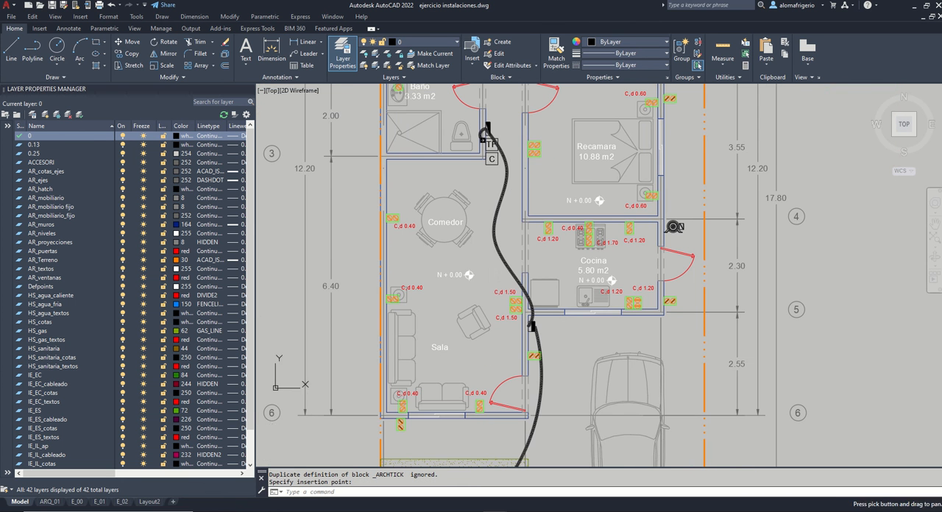
# Step: Copy the "C,d 1.50" label below and above the stacked left-wall outlets in the 10.88 m2 Recamara
pyautogui.hotkey('ctrl', 'c')
pyautogui.hotkey('ctrl', 'v')
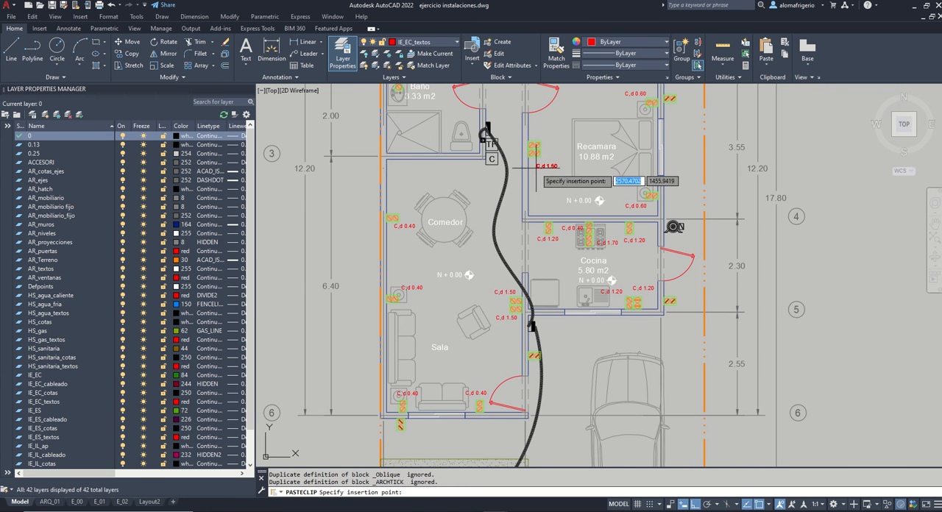
pyautogui.click(536, 167)
pyautogui.hotkey('ctrl', 'v')
pyautogui.moveTo(568, 112); pyautogui.dragTo(588, 280, button='middle')
# Step: Paste "C,d 1.50" labels above and below the stacked outlets in the hatched closet and on the 11.68 m2 Recamara's left wall
pyautogui.hotkey('ctrl', 'v')
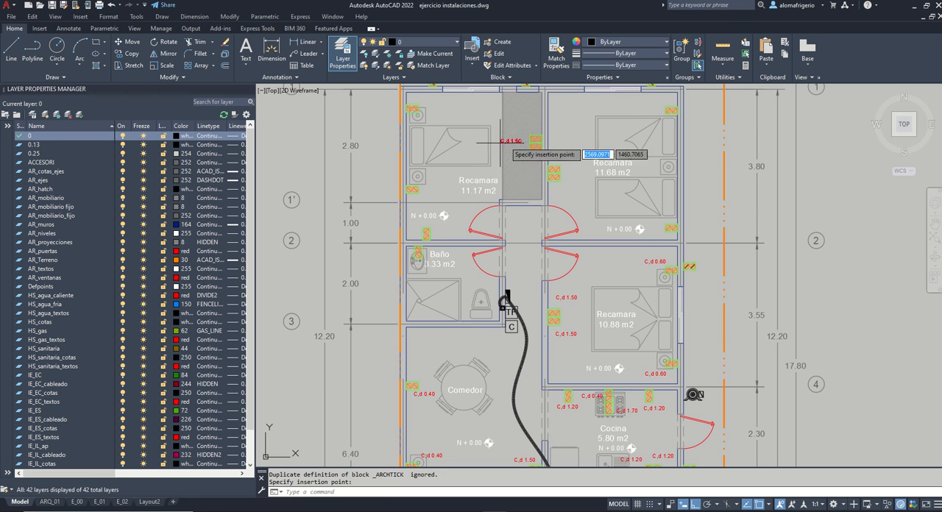
pyautogui.click(511, 131)
pyautogui.hotkey('ctrl', 'v')
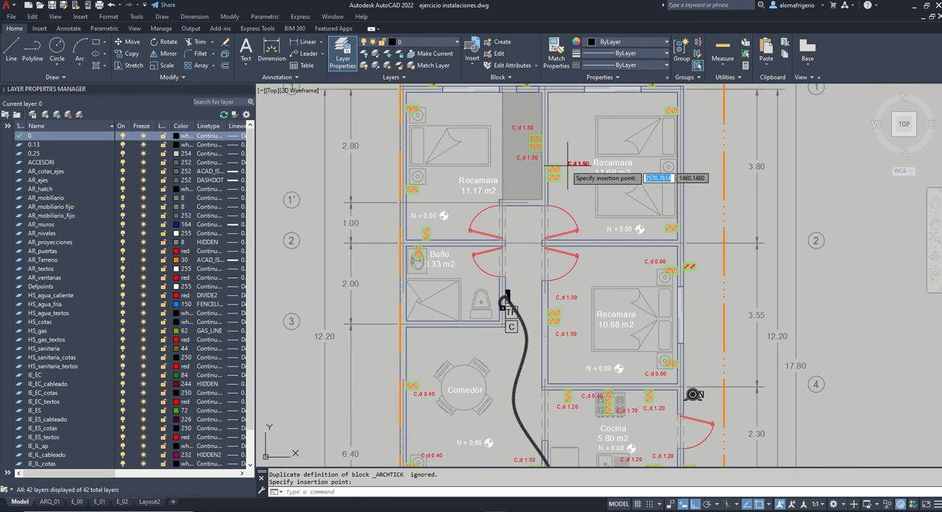
pyautogui.scroll(4, 558, 168)
pyautogui.click(560, 229)
pyautogui.scroll(-2, 572, 186)
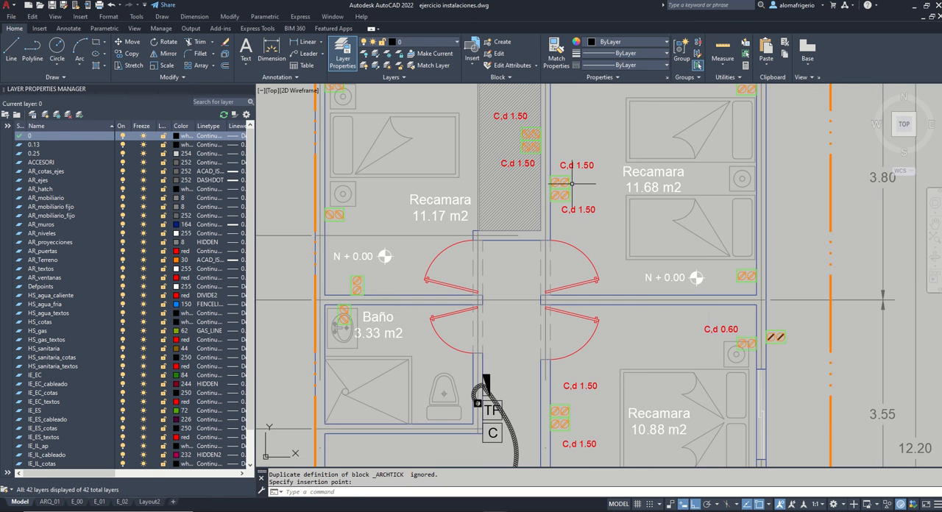
# Step: Copy the "C,d 0.60" label to the lower and upper right-wall outlets in the 11.68 m2 Recamara
pyautogui.click(709, 334)
pyautogui.hotkey('ctrl', 'v')
pyautogui.click(708, 265)
pyautogui.moveTo(703, 181); pyautogui.dragTo(690, 244, button='middle')
pyautogui.hotkey('ctrl', 'v')
pyautogui.click(694, 138)
# Step: Paste "C,d 0.60" labels at the upper and lower left-wall outlets in the 11.17 m2 Recamara
pyautogui.hotkey('ctrl', 'v')
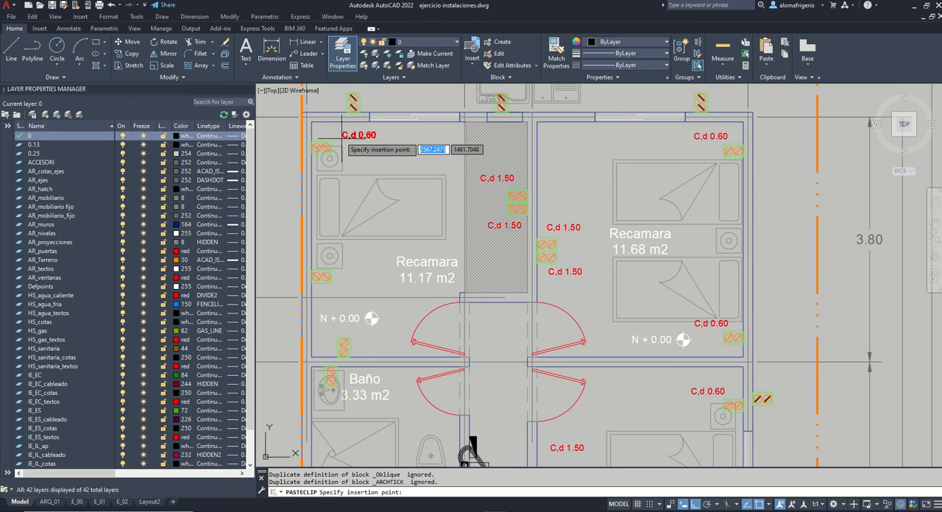
pyautogui.click(336, 134)
pyautogui.hotkey('ctrl', 'v')
pyautogui.click(329, 296)
pyautogui.moveTo(355, 352); pyautogui.dragTo(403, 300, button='middle')
pyautogui.scroll(-3, 488, 324)
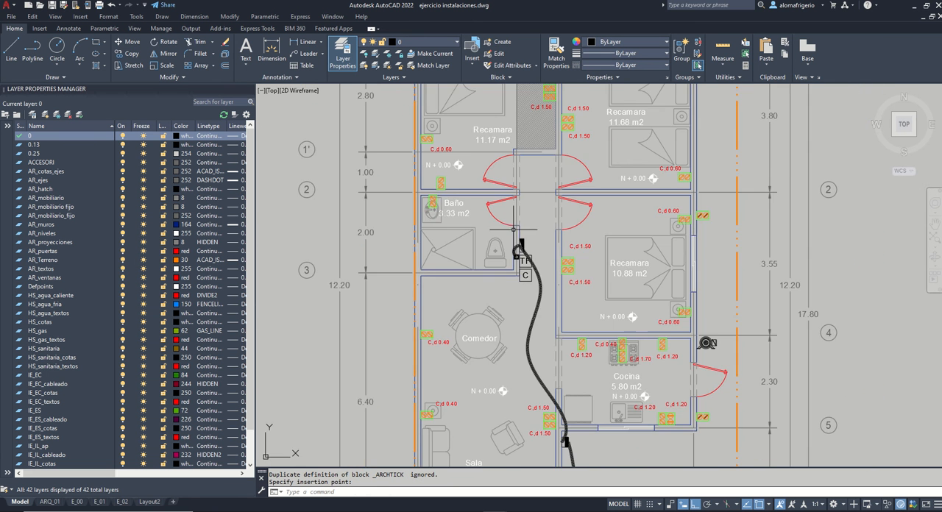
# Step: Copy the "C,d 1.20" label to the bottom-wall outlet in the 11.17 m2 Recamara and below the Baño's washbasin outlet
pyautogui.scroll(5, 443, 157)
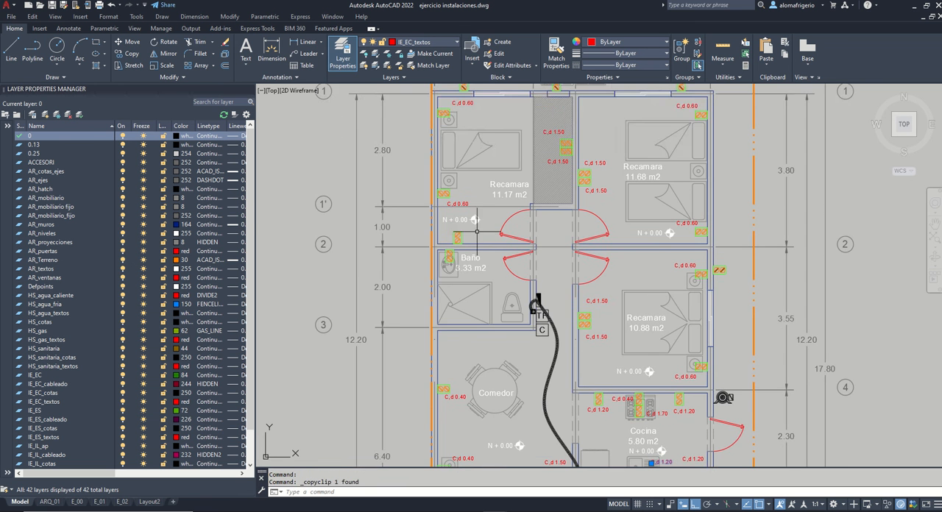
pyautogui.hotkey('ctrl', 'v')
pyautogui.scroll(-4, 476, 213)
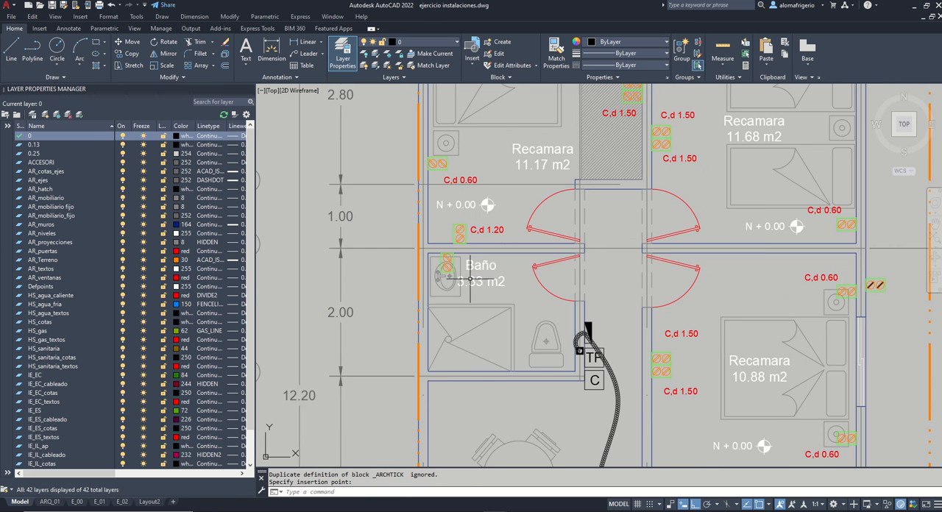
pyautogui.scroll(2, 451, 290)
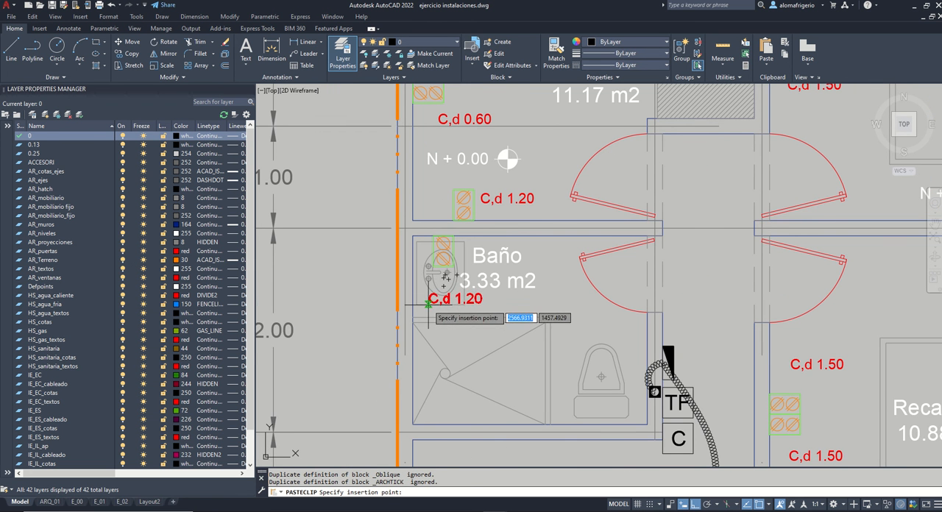
pyautogui.click(428, 294)
pyautogui.scroll(-2, 476, 243)
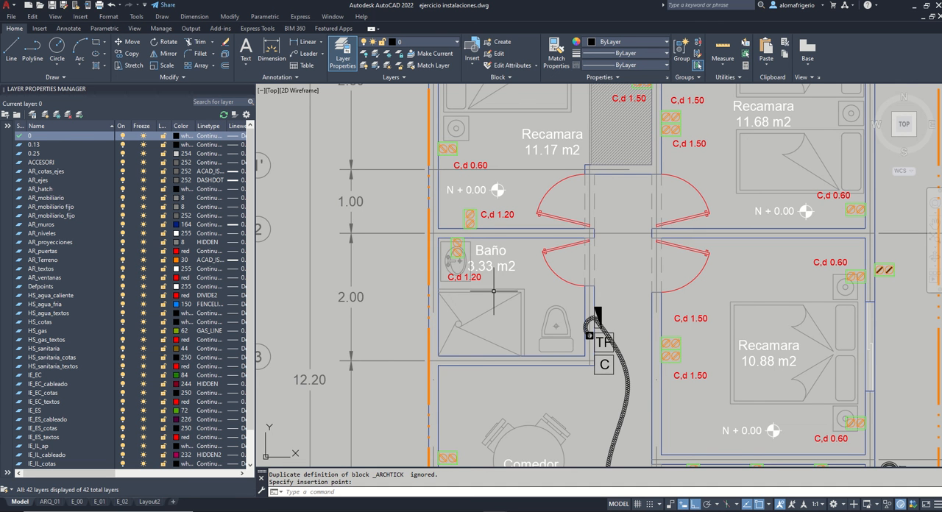
pyautogui.click(456, 249)
pyautogui.scroll(-6, 502, 250)
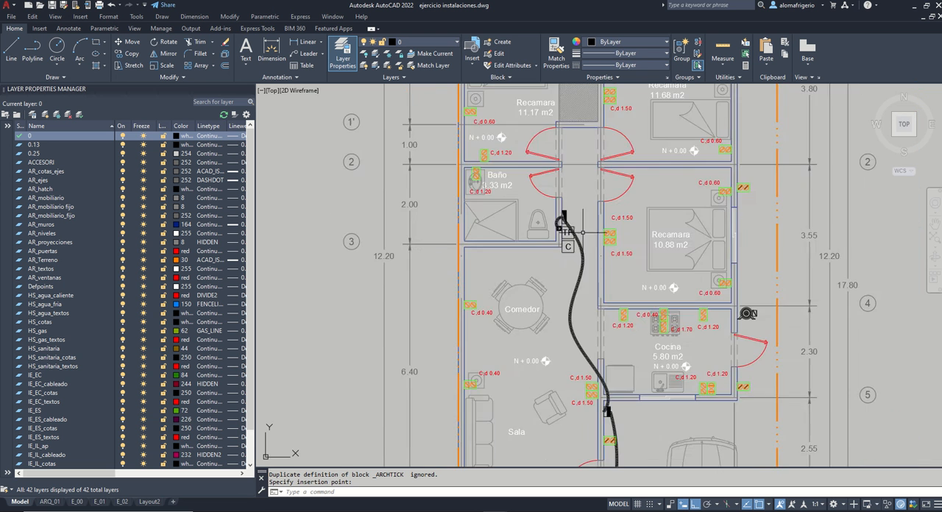
# Step: Copy a Sala "C,d 0.40" label below the exterior outlet outside the Sala's bottom wall
pyautogui.scroll(5, 586, 335)
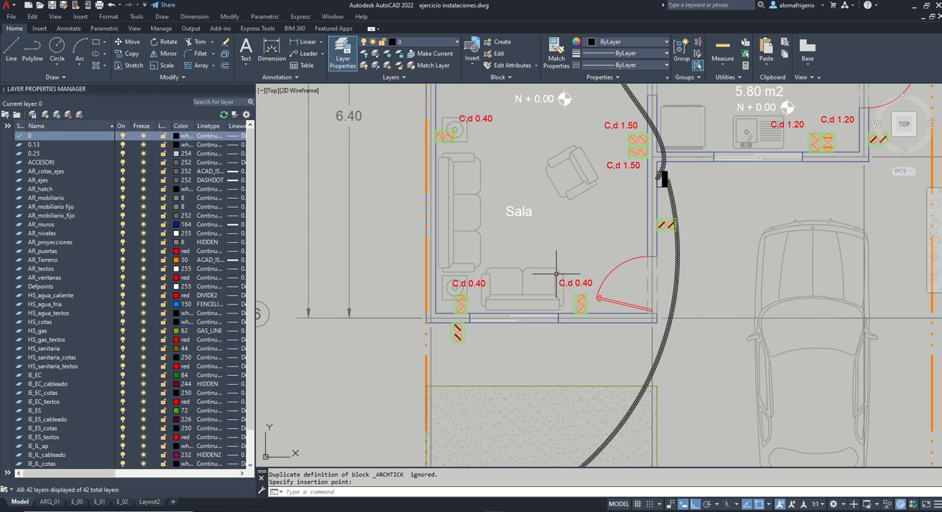
pyautogui.hotkey('ctrl', 'c')
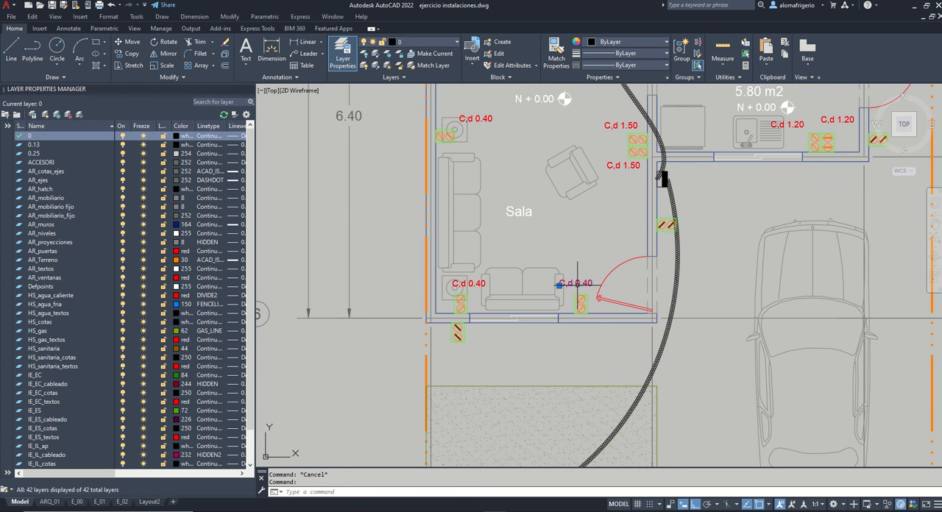
pyautogui.hotkey('ctrl', 'v')
pyautogui.moveTo(665, 263); pyautogui.dragTo(519, 355, button='middle')
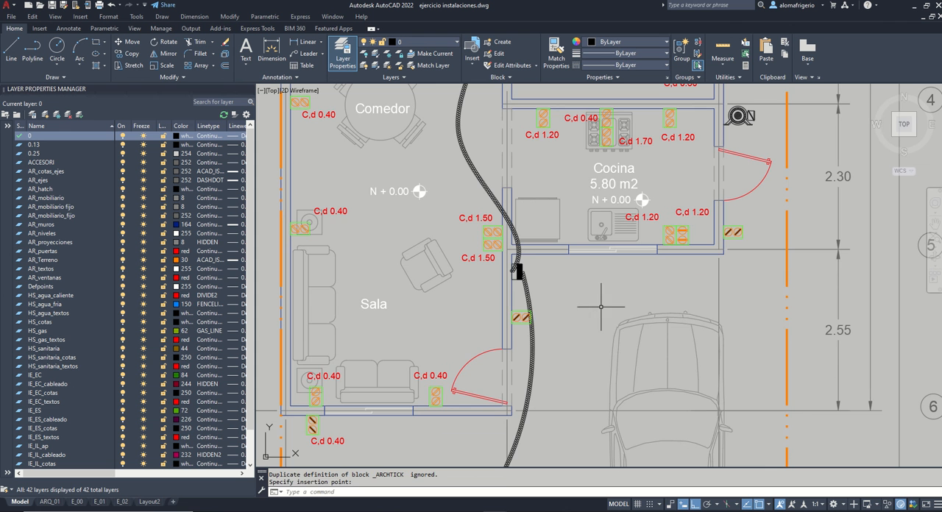
# Step: Paste "C,d 0.40" labels at the exterior outlets outside the Sala's right wall and the Cocina's right wall
pyautogui.click(527, 334)
pyautogui.hotkey('ctrl', 'v')
pyautogui.click(737, 256)
pyautogui.moveTo(831, 182); pyautogui.dragTo(803, 353, button='middle')
pyautogui.moveTo(762, 232); pyautogui.dragTo(757, 331, button='middle')
# Step: Paste "C,d 0.40" labels at the exterior outlets beside the 10.88 m2 Recamara and above the 11.68 m2 Recamara
pyautogui.hotkey('ctrl', 'v')
pyautogui.click(703, 205)
pyautogui.moveTo(707, 199); pyautogui.dragTo(746, 348, button='middle')
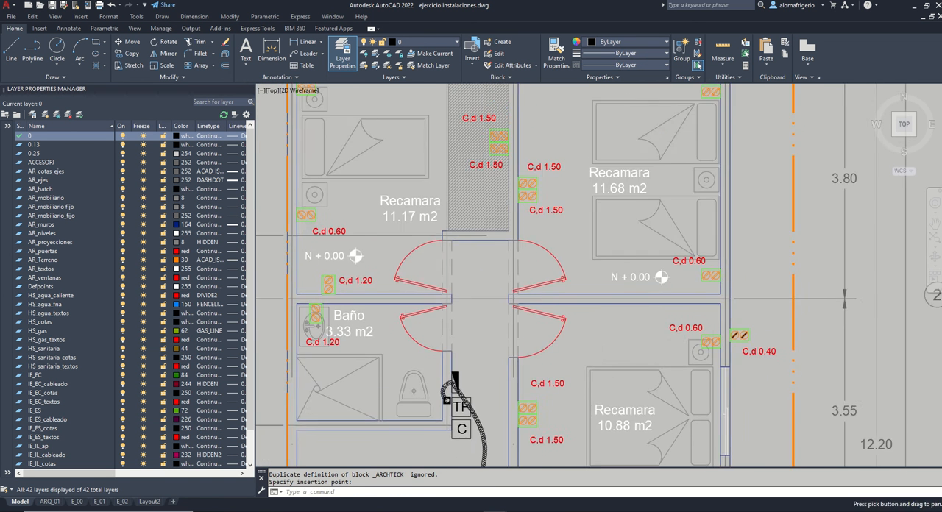
pyautogui.moveTo(726, 153); pyautogui.dragTo(738, 237, button='middle')
pyautogui.hotkey('ctrl', 'v')
pyautogui.click(692, 107)
pyautogui.moveTo(540, 124); pyautogui.dragTo(607, 197, button='middle')
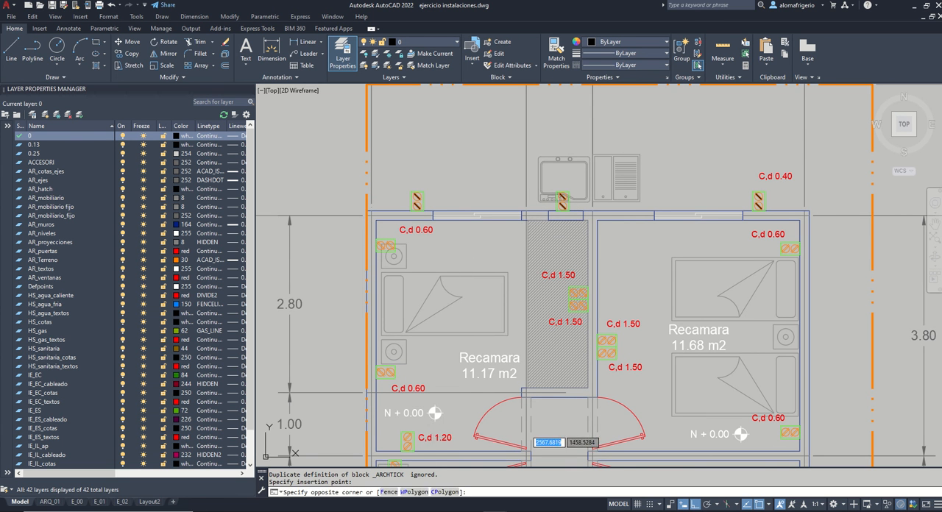
# Step: Copy a "C,d 1.20" label to the exterior sink outlet and a "C,d 0.40" label above the exterior outlet behind the 11.17 m2 Recamara
pyautogui.hotkey('ctrl', 'c')
pyautogui.hotkey('ctrl', 'v')
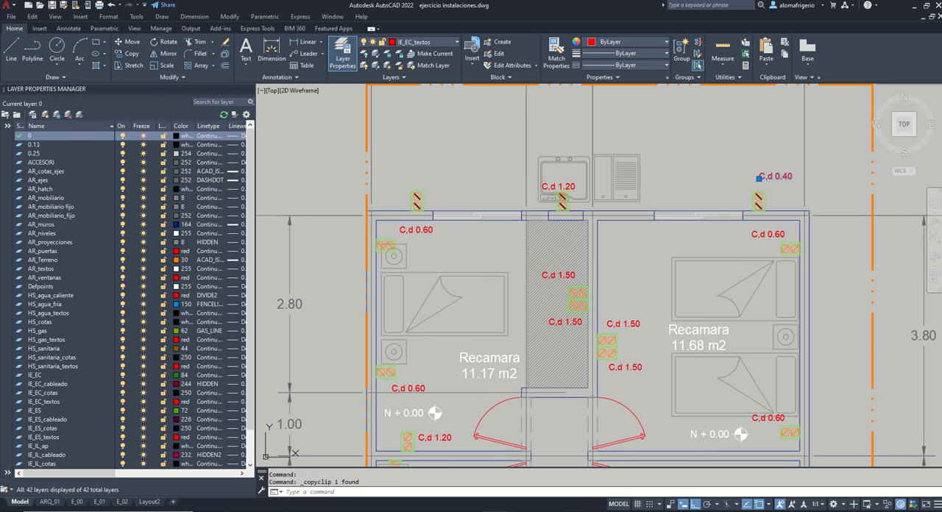
pyautogui.hotkey('ctrl', 'v')
pyautogui.click(400, 189)
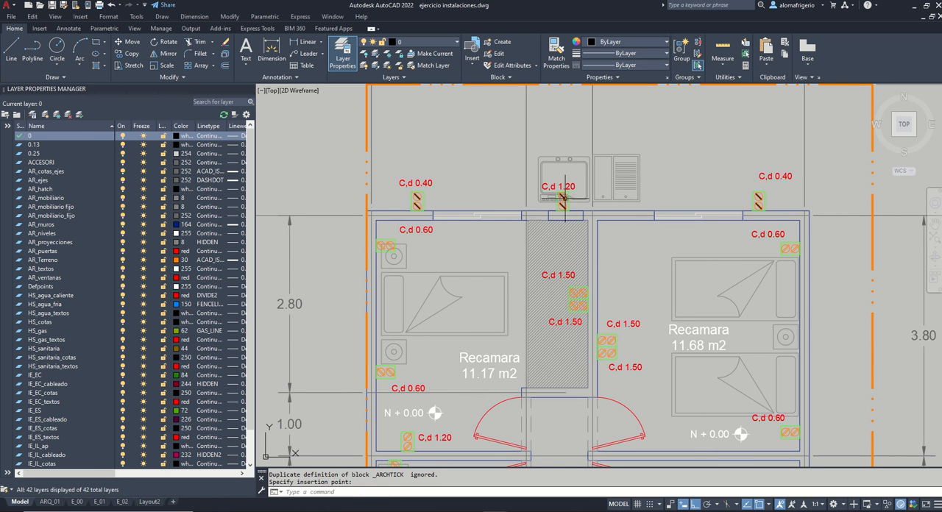
# Step: Change the label at the exterior sink outlet to "C,s 1.20"
pyautogui.scroll(-2, 569, 191)
pyautogui.moveTo(652, 217); pyautogui.dragTo(636, 199, button='middle')
pyautogui.scroll(4, 550, 156)
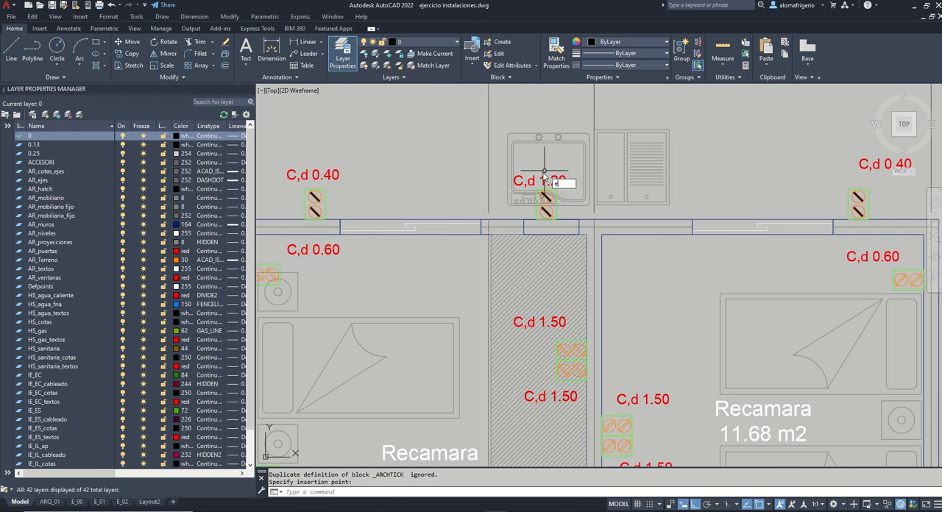
pyautogui.doubleClick(536, 179)
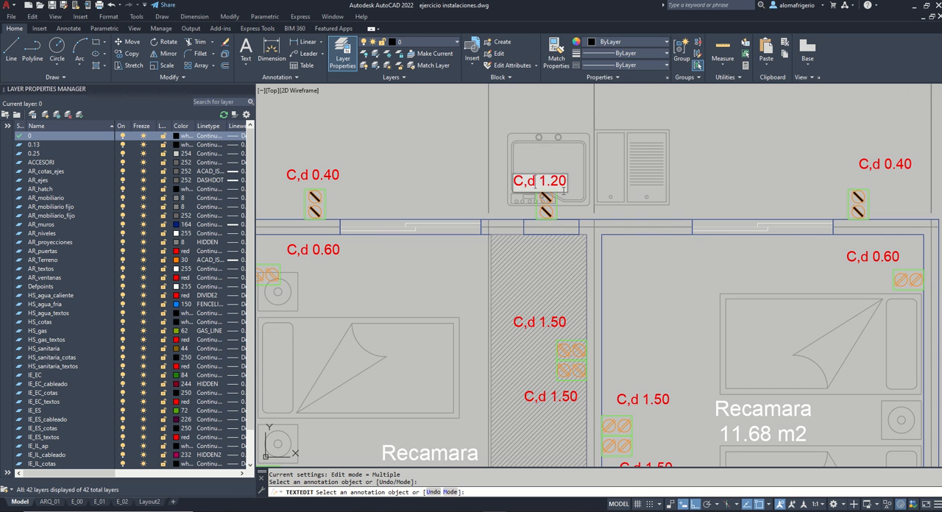
pyautogui.press('BackSpace')
pyautogui.write('S')
pyautogui.press('BackSpace')
pyautogui.write('s')
pyautogui.press('Return')
pyautogui.scroll(-2, 499, 154)
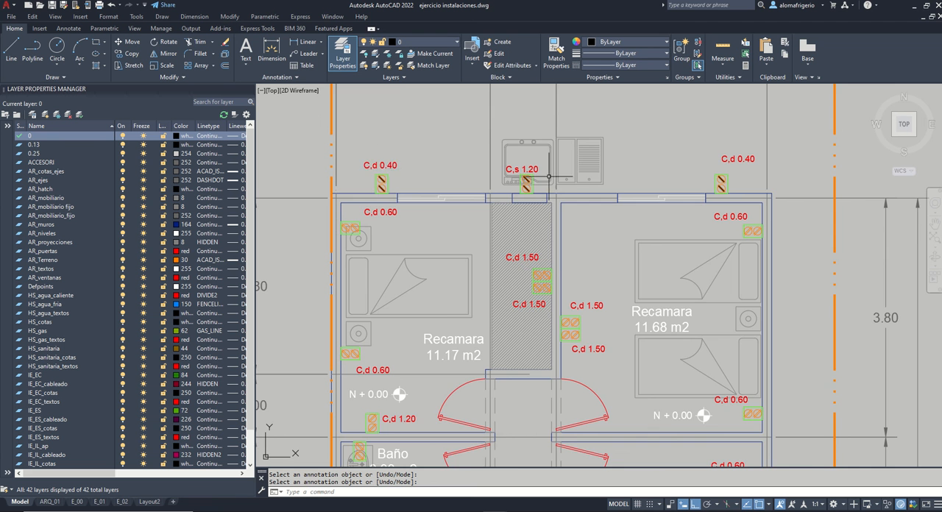
# Step: Add a horizontal linear dimension from the Sala's inner corner at the entrance door to the centre of the nearby bottom-wall outlet
pyautogui.scroll(-4, 549, 176)
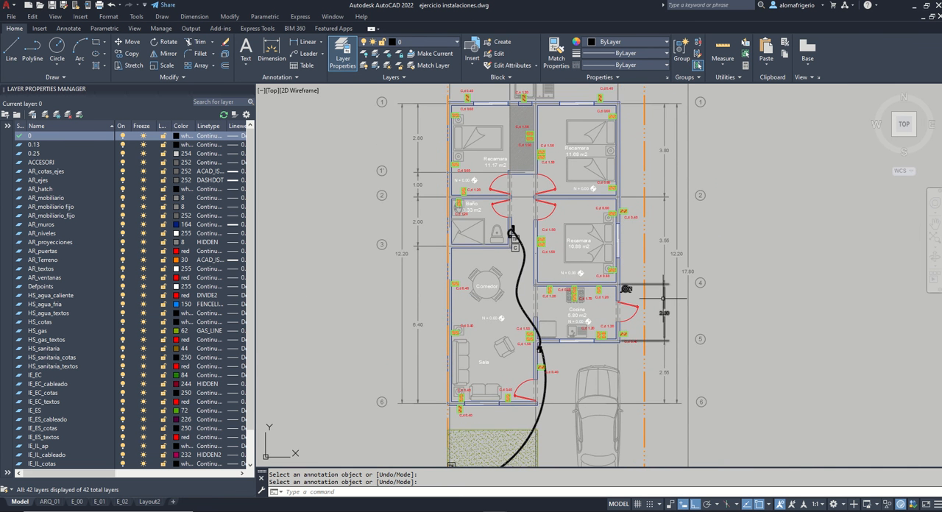
pyautogui.moveTo(663, 298); pyautogui.dragTo(653, 286, button='middle')
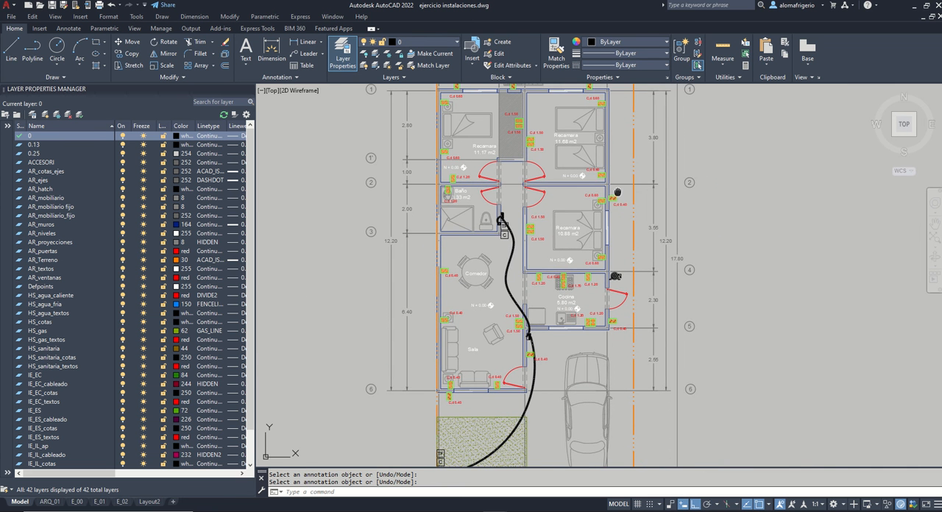
pyautogui.moveTo(617, 193); pyautogui.dragTo(623, 255, button='middle')
pyautogui.moveTo(626, 341); pyautogui.dragTo(619, 244, button='middle')
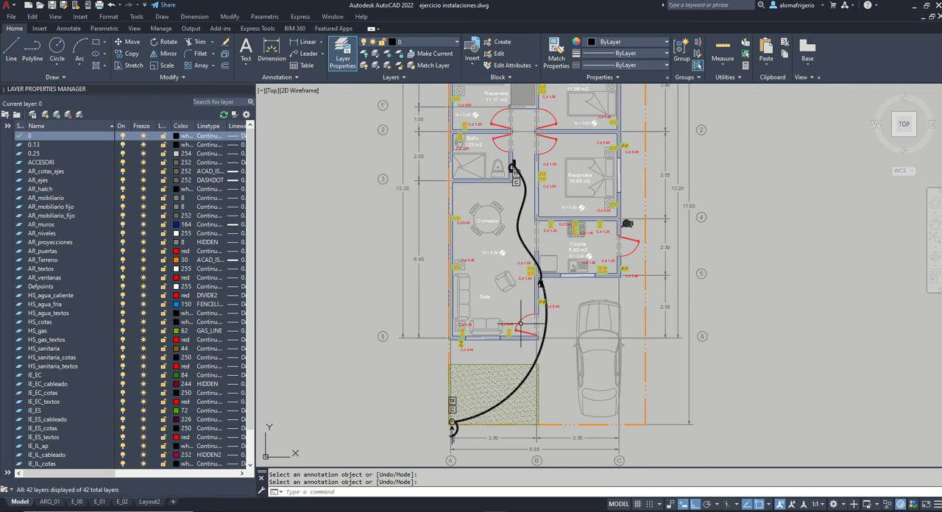
pyautogui.scroll(6, 575, 314)
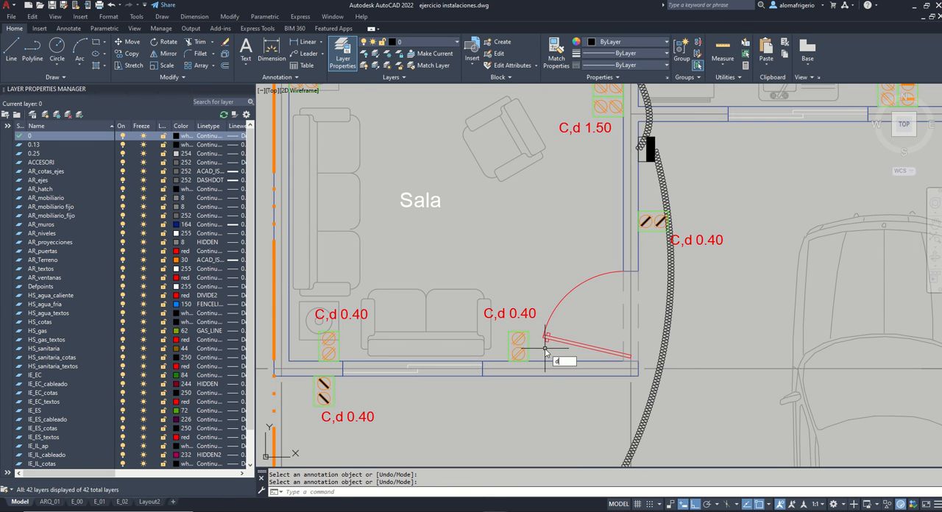
pyautogui.write('li')
pyautogui.press('Return')
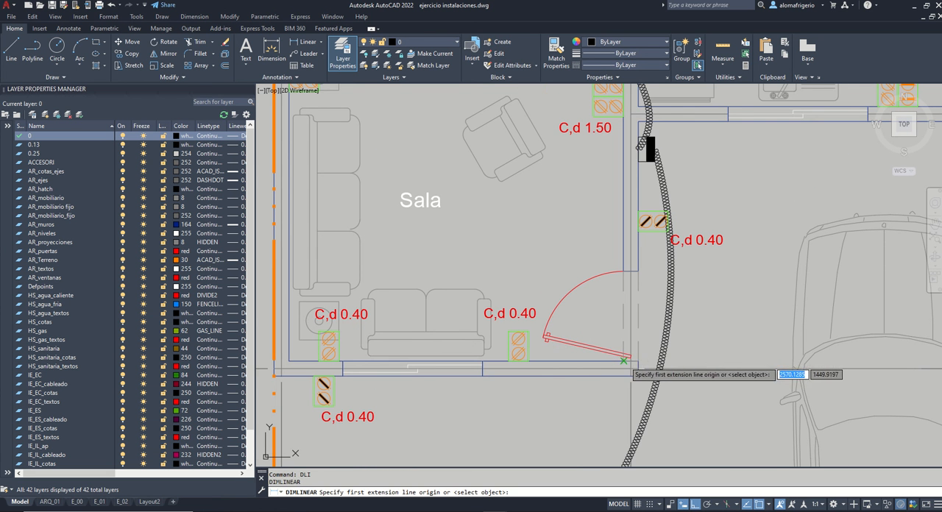
pyautogui.click(623, 362)
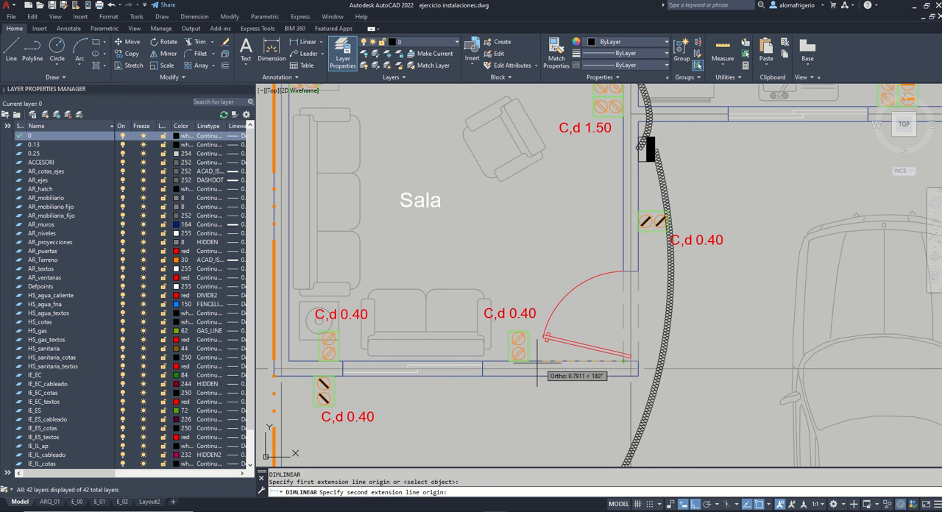
pyautogui.click(519, 361)
pyautogui.click(517, 288)
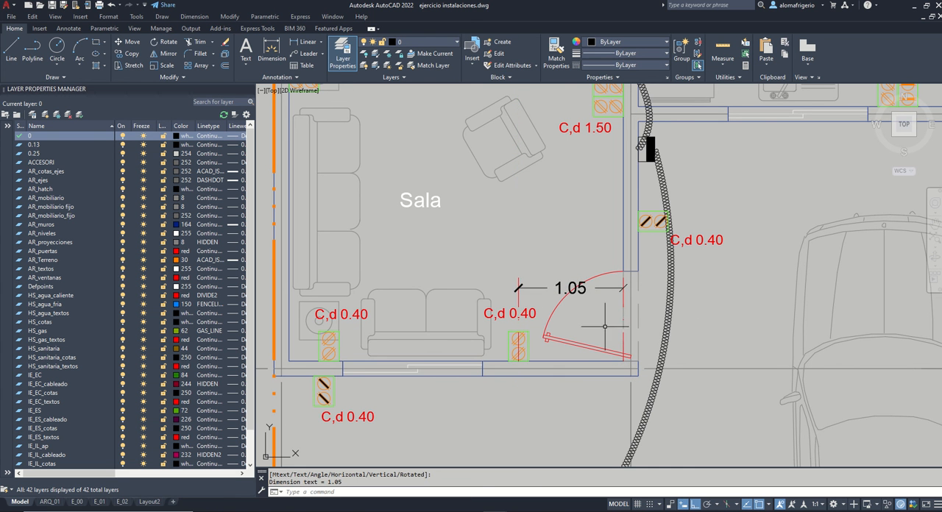
# Step: Dimension the horizontal distance from the Sala's lower left inner corner to the outlet beside the corner side table
pyautogui.press('Return')
pyautogui.click(288, 361)
pyautogui.click(328, 361)
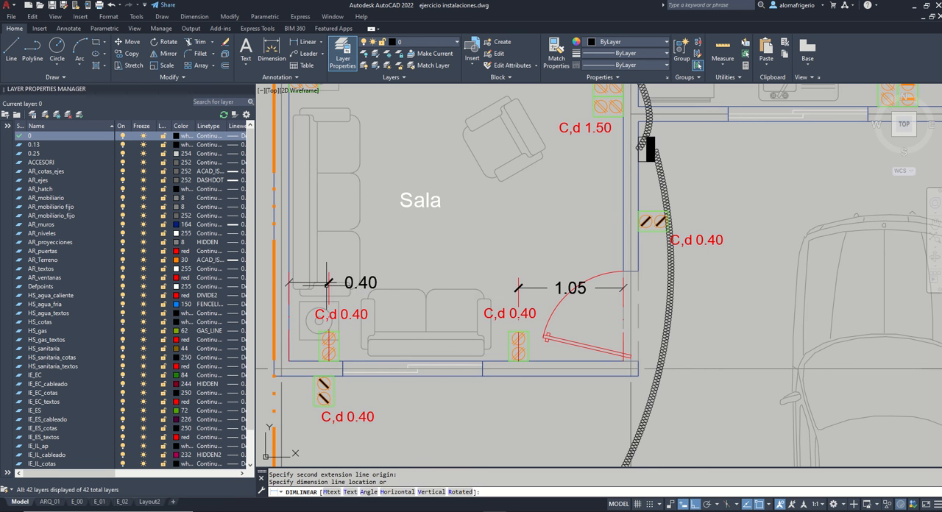
pyautogui.click(327, 283)
# Step: Add a vertical dimension from the end of the wall between Sala and Cocina to the upper outlet of the stacked "C,d 1.50" pair
pyautogui.moveTo(630, 215); pyautogui.dragTo(620, 322, button='middle')
pyautogui.moveTo(617, 194)
pyautogui.mouseDown(button='middle')
pyautogui.moveTo(617, 268)
pyautogui.moveTo(607, 253)
pyautogui.mouseUp(button='middle')
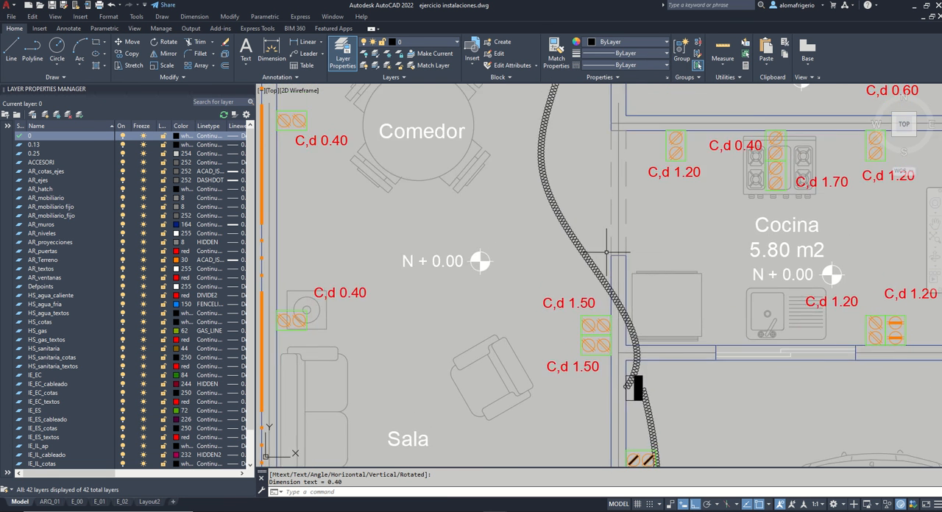
pyautogui.scroll(-2, 607, 253)
pyautogui.scroll(2, 605, 294)
pyautogui.press('Return')
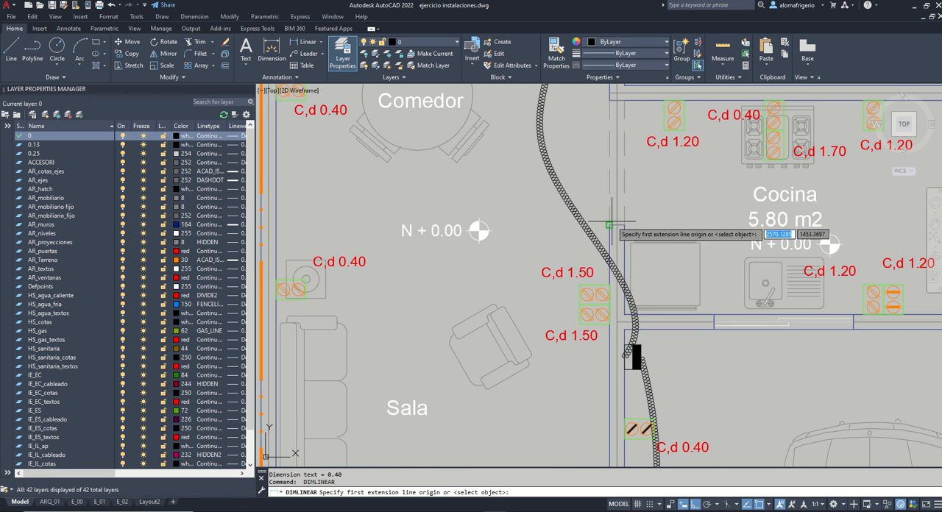
pyautogui.click(610, 225)
pyautogui.click(608, 294)
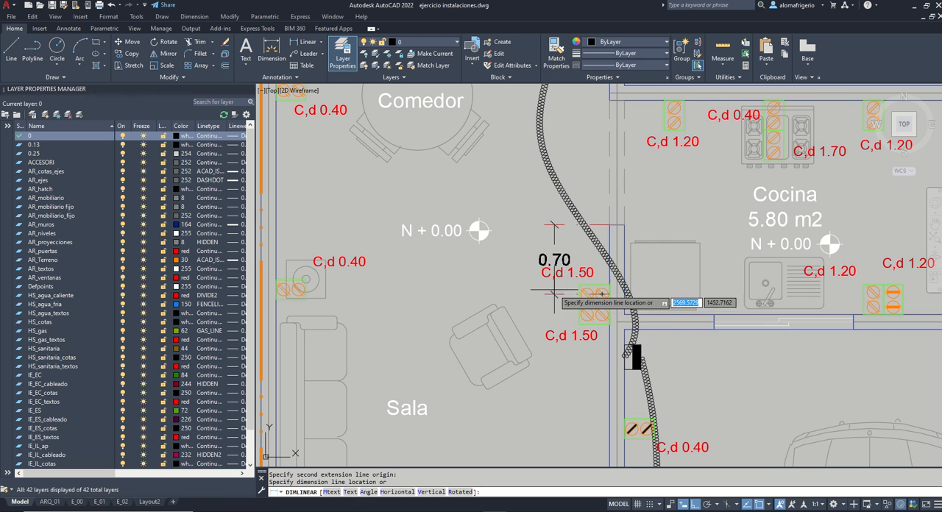
pyautogui.click(554, 261)
# Step: Dimension the vertical spacing between the two stacked "C,d 1.50" outlets on the Sala's right wall
pyautogui.press('Return')
pyautogui.click(608, 294)
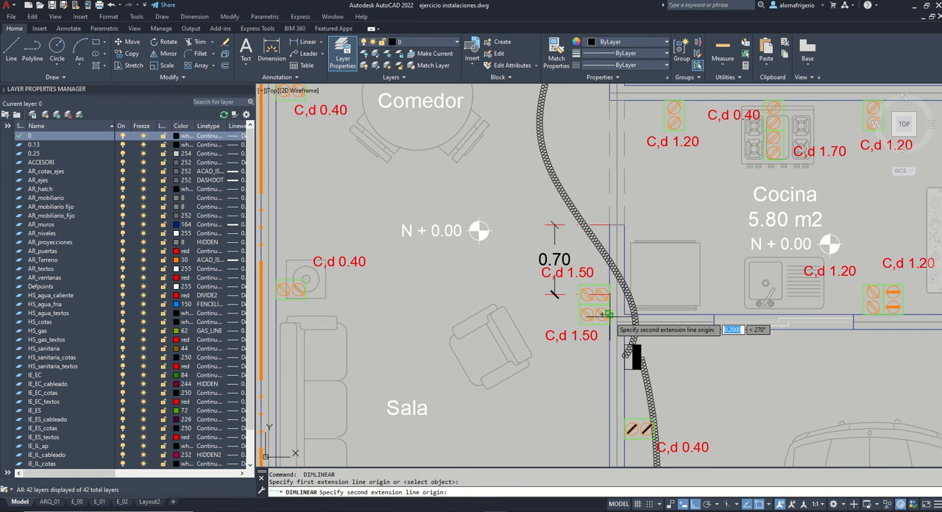
pyautogui.click(609, 313)
pyautogui.click(554, 318)
# Step: Add a vertical dimension from the Comedor's upper left inner corner to the outlet on its left wall
pyautogui.scroll(-2, 593, 245)
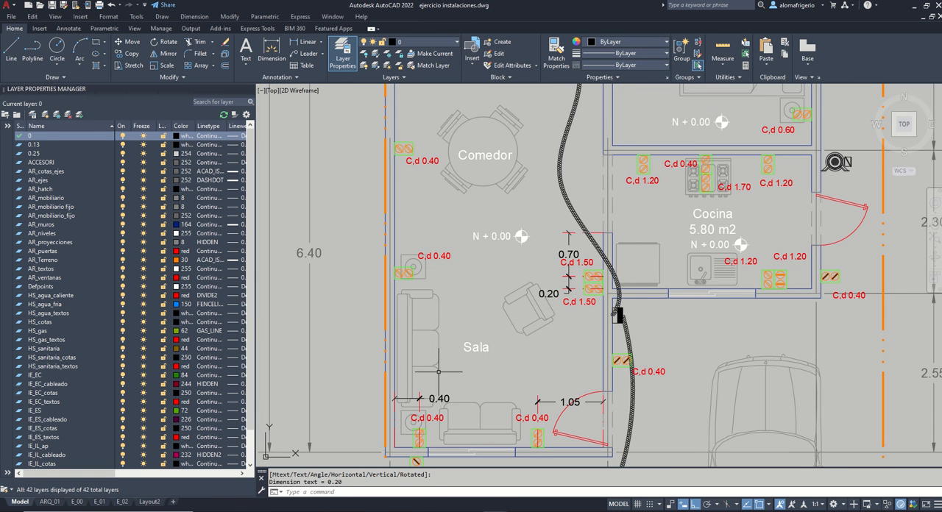
pyautogui.press('Return')
pyautogui.moveTo(408, 119); pyautogui.dragTo(419, 208, button='middle')
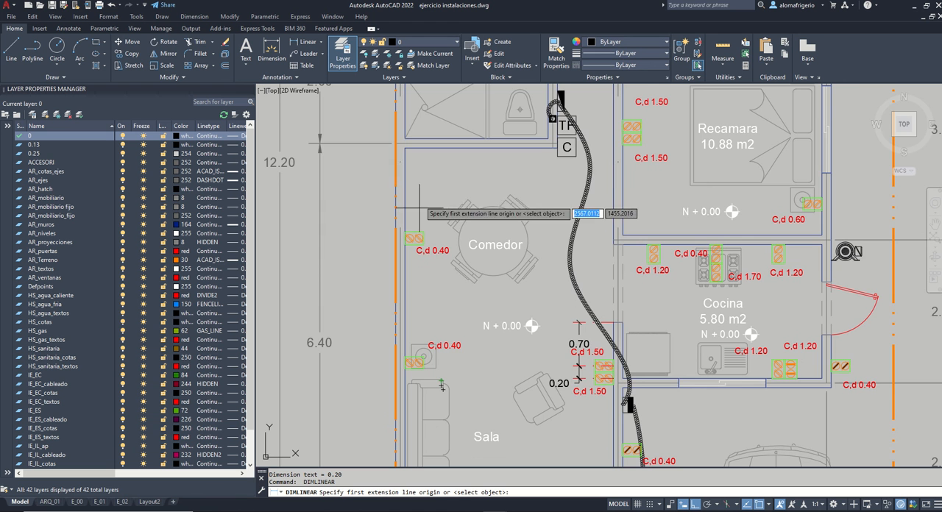
pyautogui.click(405, 157)
pyautogui.scroll(2, 405, 199)
pyautogui.click(404, 260)
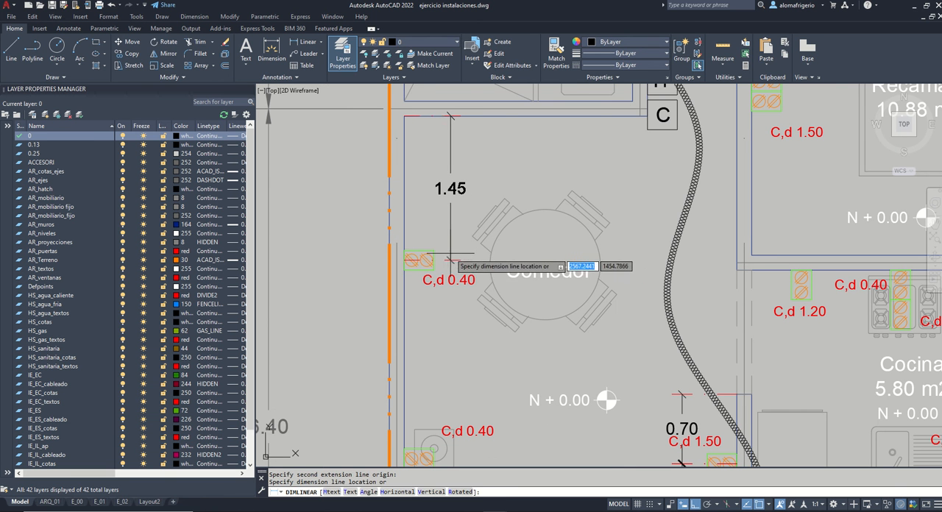
pyautogui.click(451, 259)
# Step: Continue the Comedor's vertical dimension down to the left-wall outlet beside the Sala's upper side table
pyautogui.click(69, 29)
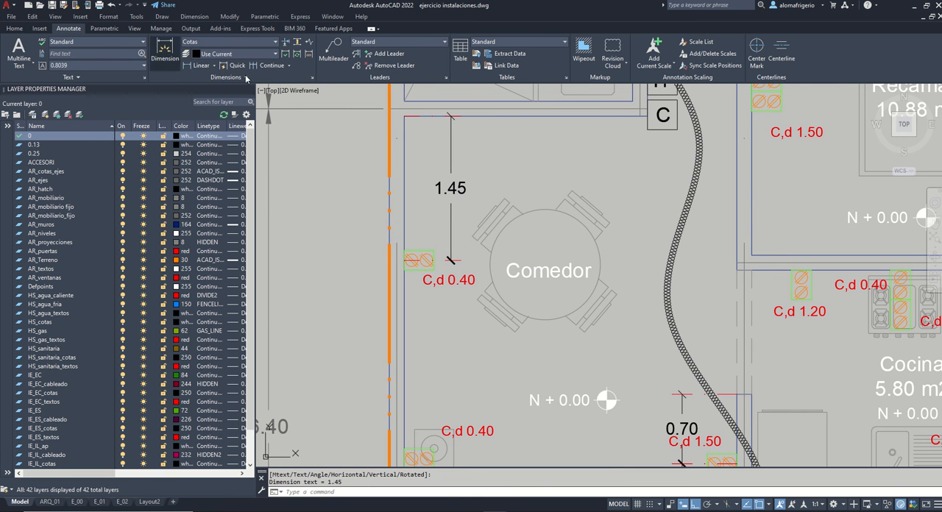
pyautogui.click(272, 65)
pyautogui.moveTo(425, 435); pyautogui.dragTo(418, 358, button='middle')
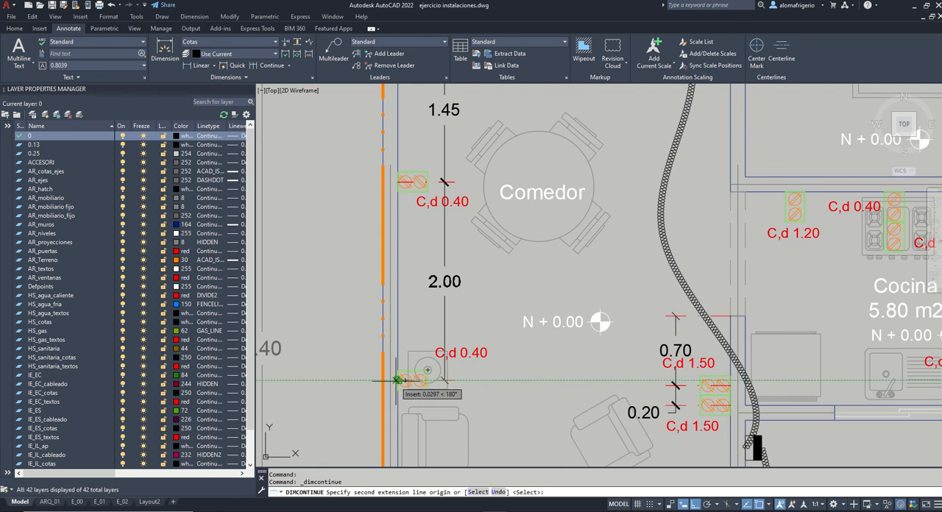
pyautogui.click(397, 381)
pyautogui.press('Return')
pyautogui.scroll(-3, 446, 382)
pyautogui.press('Return')
# Step: Add a horizontal dimension from the Cocina's upper left inner corner to the first outlet on its top wall
pyautogui.write('dl')
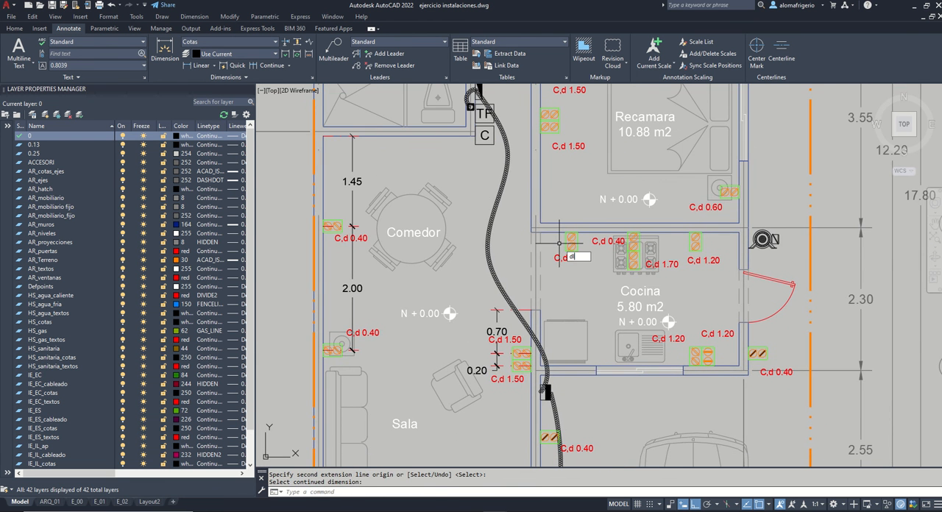
pyautogui.write('i')
pyautogui.press('Return')
pyautogui.scroll(2, 569, 228)
pyautogui.click(523, 236)
pyautogui.click(571, 236)
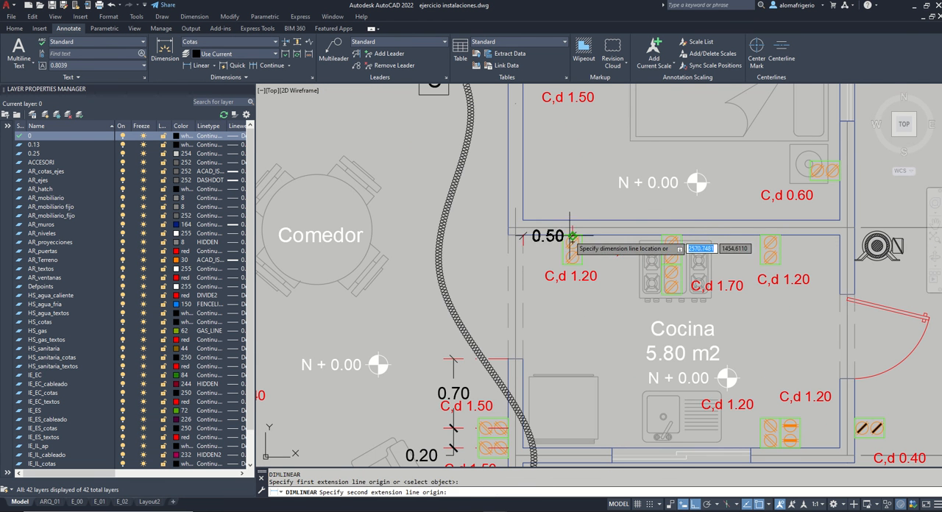
pyautogui.click(572, 263)
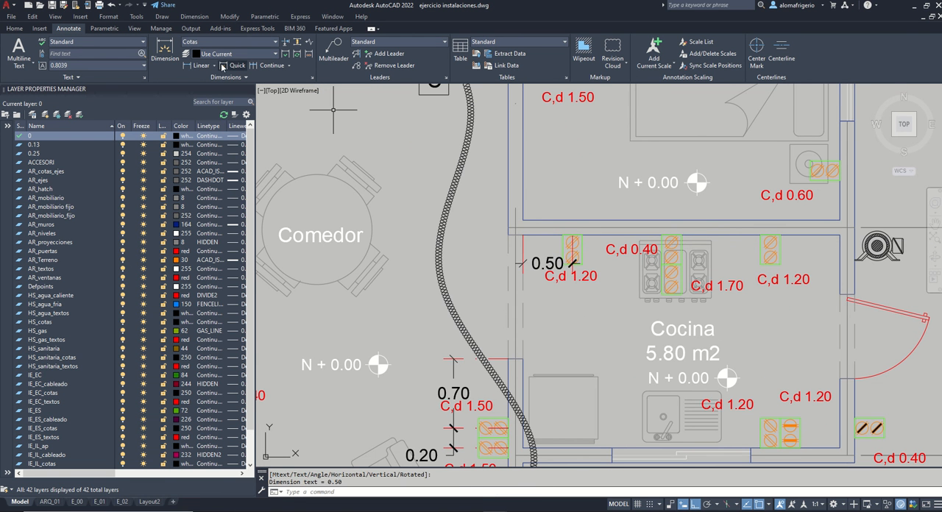
# Step: Continue the Cocina's top-wall dimension through the stove outlet and the third outlet to the right inner wall face
pyautogui.click(259, 67)
pyautogui.click(672, 237)
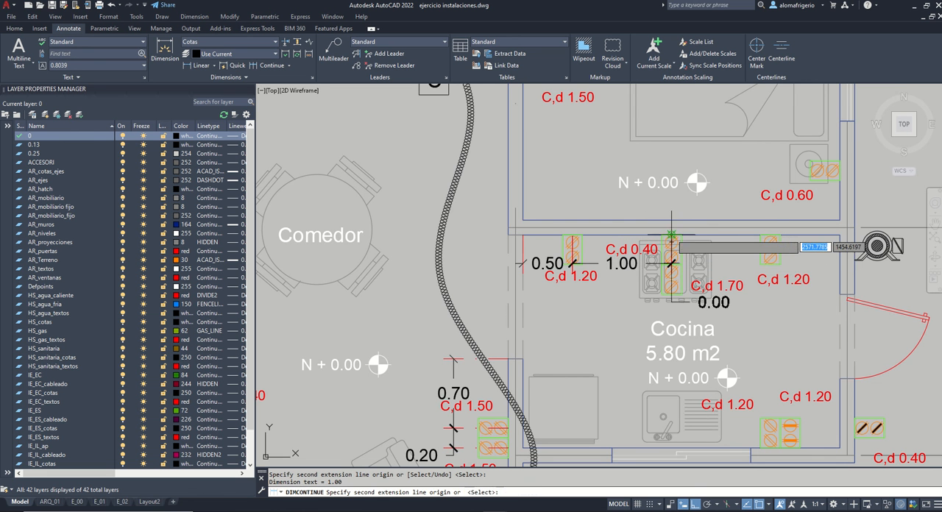
pyautogui.click(772, 237)
pyautogui.moveTo(810, 307); pyautogui.dragTo(764, 282, button='middle')
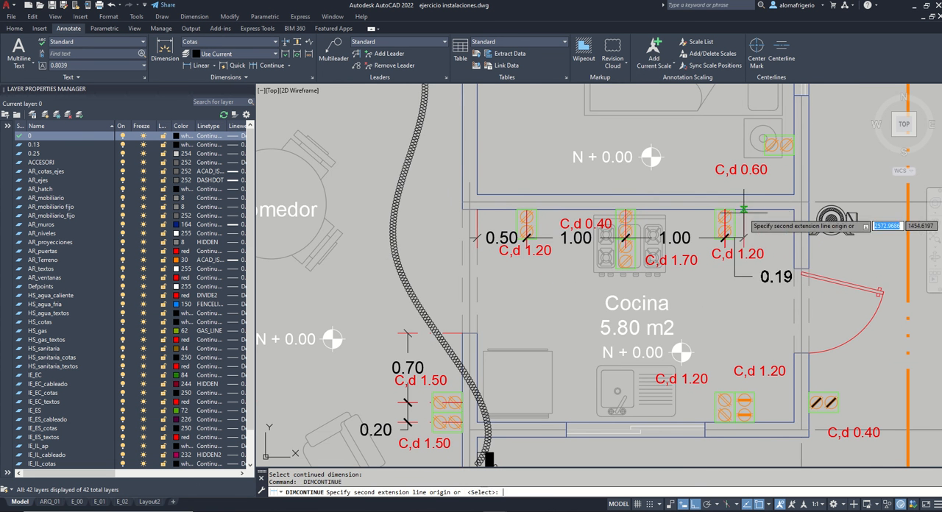
pyautogui.click(795, 213)
pyautogui.press('Return')
pyautogui.press('Return')
# Step: Add a horizontal dimension from the Cocina's lower right inner corner to the nearer outlet on its bottom wall
pyautogui.scroll(-2, 778, 247)
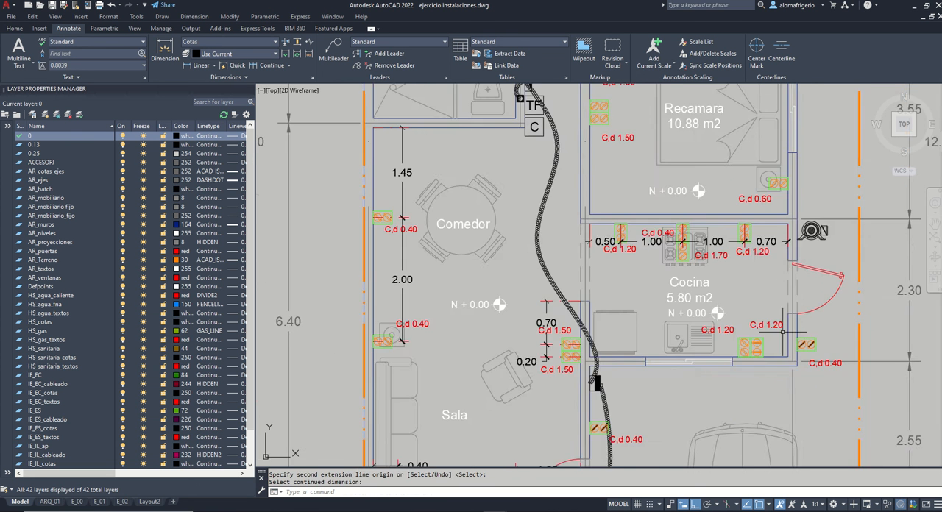
pyautogui.scroll(2, 778, 353)
pyautogui.write('dli')
pyautogui.press('Return')
pyautogui.click(795, 360)
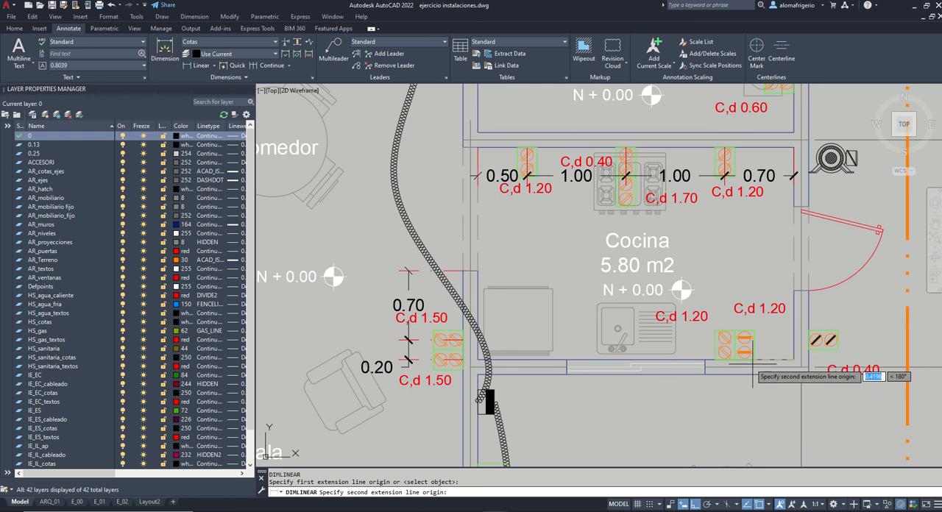
pyautogui.click(744, 357)
pyautogui.click(769, 285)
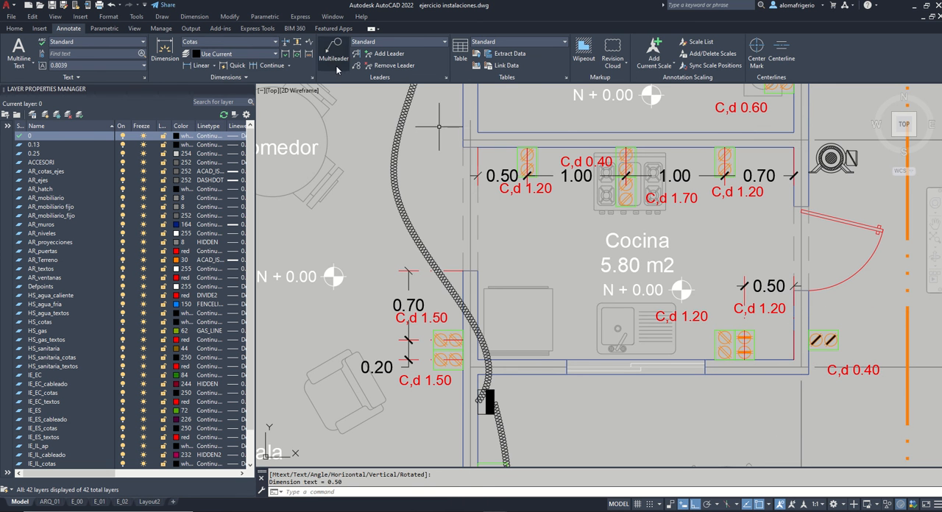
# Step: Continue the Cocina's bottom-wall dimension to the adjacent outlet on the sink side
pyautogui.click(271, 68)
pyautogui.click(726, 359)
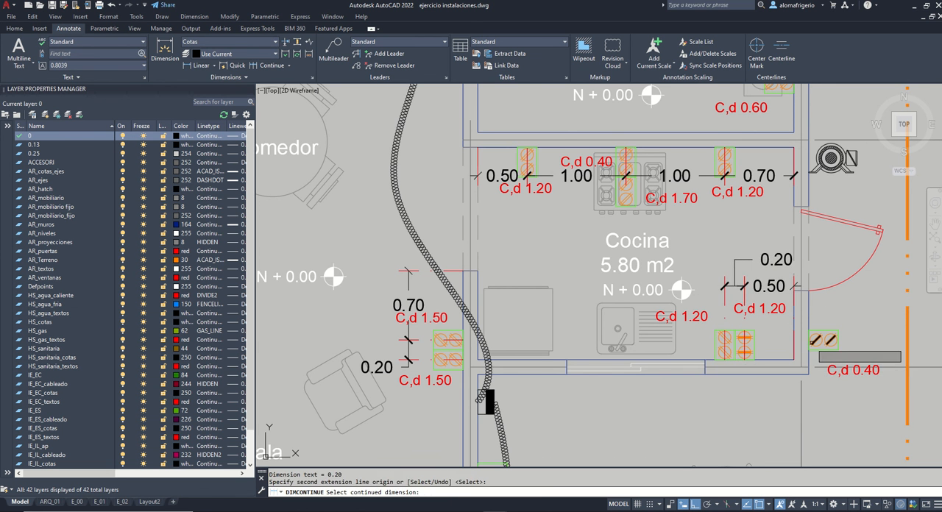
pyautogui.press('Return')
# Step: Add a vertical dimension from the Cocina's lower right outer corner to the exterior outlet on its right wall
pyautogui.moveTo(828, 354); pyautogui.dragTo(696, 334, button='middle')
pyautogui.write('dli')
pyautogui.press('Return')
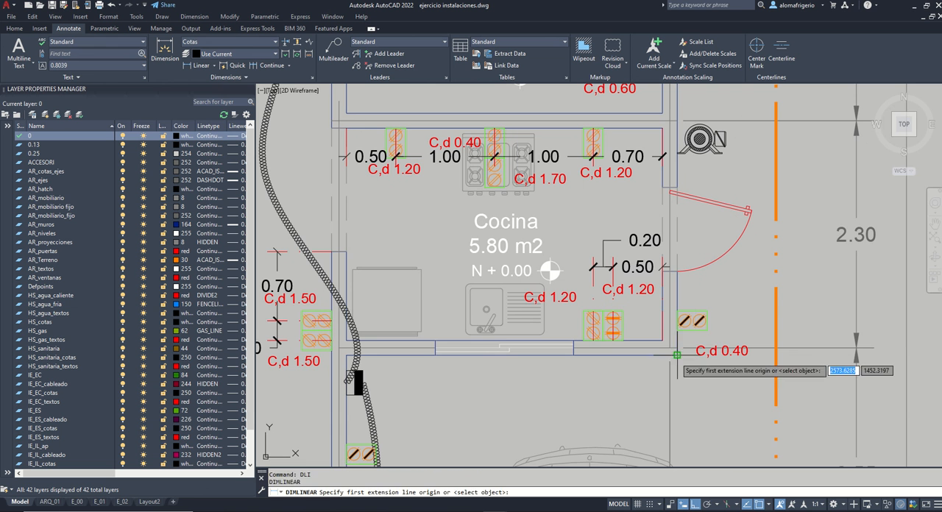
pyautogui.click(677, 355)
pyautogui.click(678, 321)
pyautogui.click(732, 323)
# Step: Add a vertical dimension from the Sala's lower right outer corner to the exterior outlet on its right wall
pyautogui.scroll(-2, 741, 313)
pyautogui.moveTo(648, 390); pyautogui.dragTo(700, 260, button='middle')
pyautogui.press('Return')
pyautogui.click(547, 366)
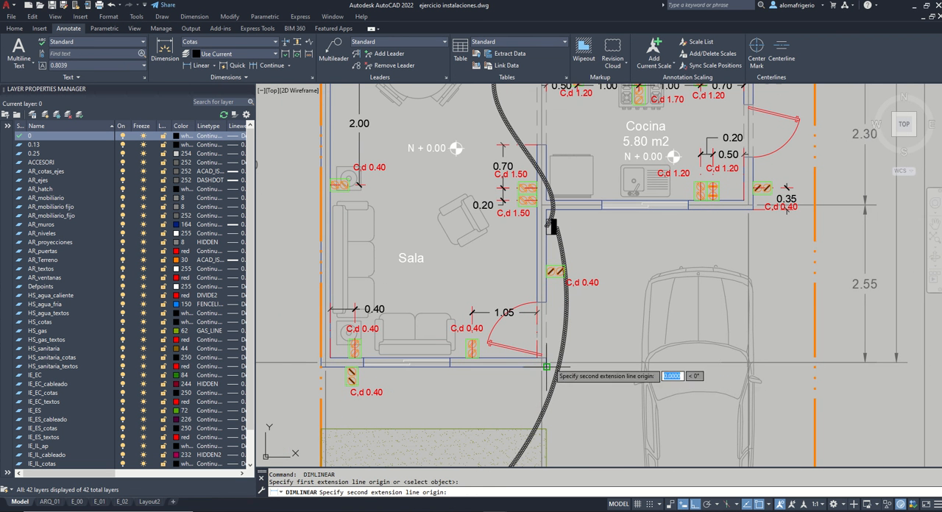
pyautogui.click(561, 272)
pyautogui.click(601, 324)
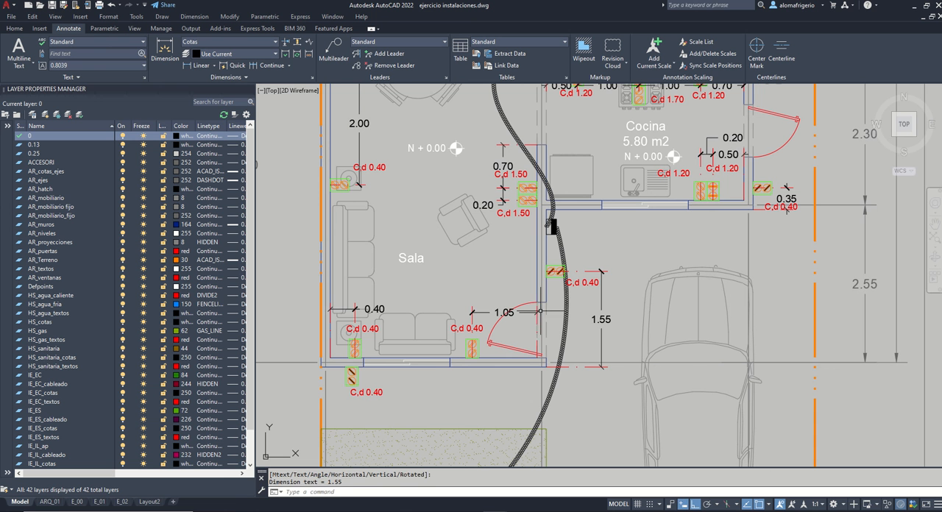
# Step: Add a horizontal dimension from the Sala's lower left outer corner to the exterior outlet below its bottom wall
pyautogui.press('Return')
pyautogui.click(320, 367)
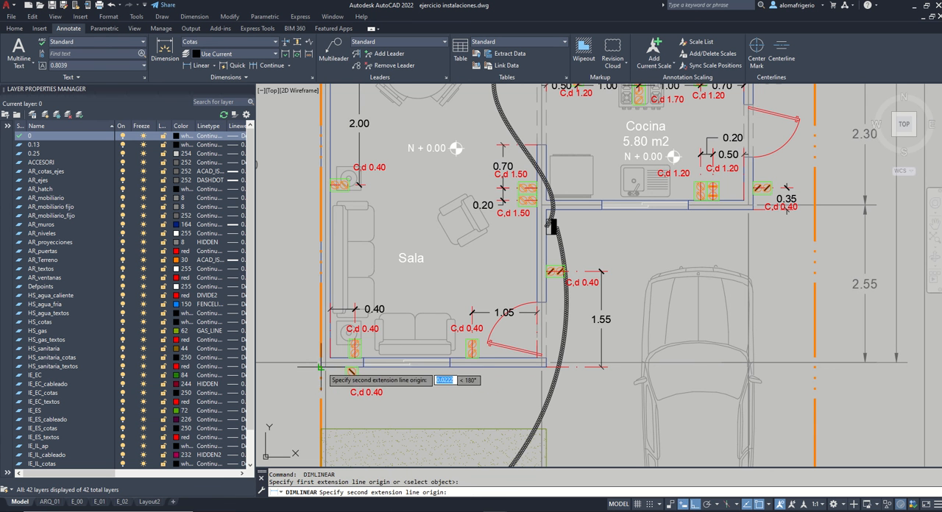
pyautogui.click(352, 367)
pyautogui.scroll(2, 349, 409)
pyautogui.click(350, 411)
pyautogui.scroll(-4, 350, 410)
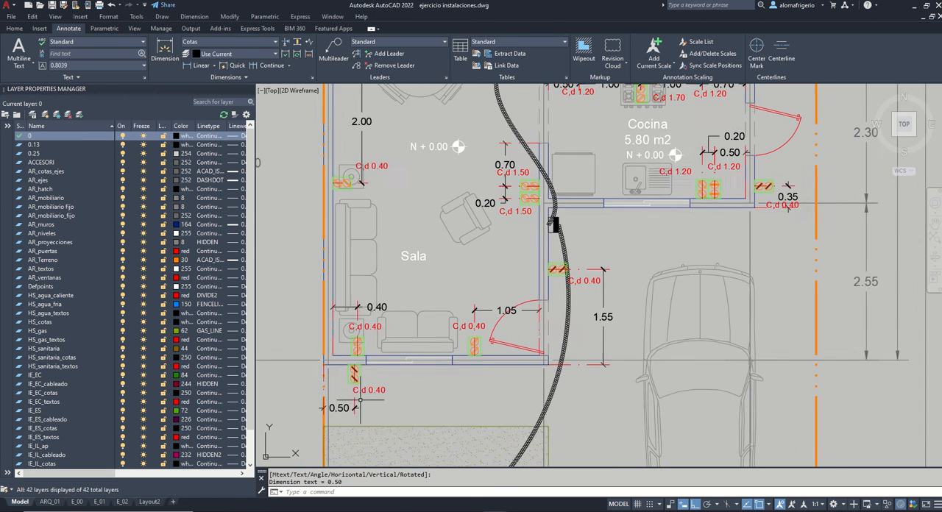
# Step: Add a vertical dimension from the 10.88 m2 Recamara's lower right inner corner to the outlet beside the lower nightstand
pyautogui.moveTo(599, 176); pyautogui.dragTo(614, 262, button='middle')
pyautogui.scroll(2, 612, 232)
pyautogui.press('Return')
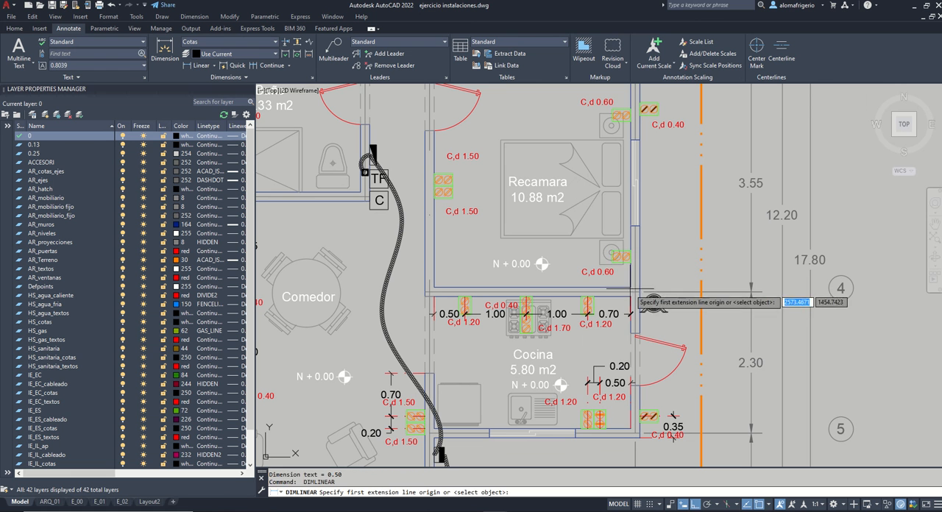
pyautogui.click(631, 257)
pyautogui.click(611, 253)
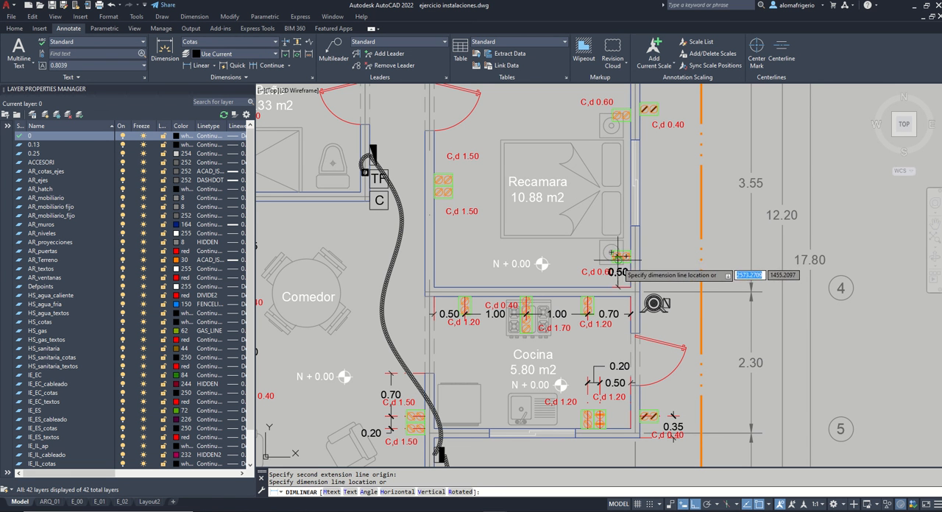
pyautogui.click(612, 263)
# Step: Relocate the lower nightstand outlet's C,d 0.60 label above the outlet, clear of the dimension text
pyautogui.click(582, 273)
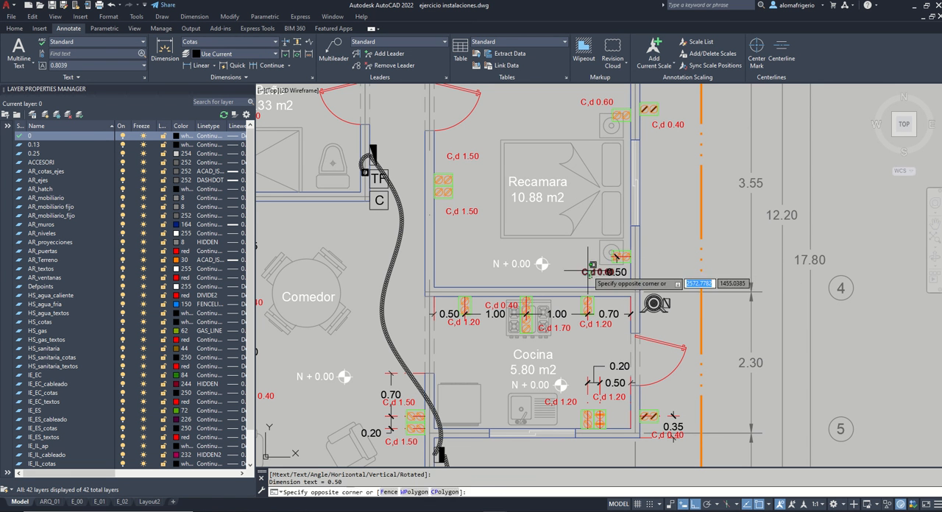
pyautogui.hotkey('ctrl', 'x')
pyautogui.hotkey('ctrl', 'v')
pyautogui.click(584, 244)
# Step: Dimension the 10.88 m2 Recamara's left-wall outlets vertically from the lower left inner corner, continuing from the lower outlet to the upper one
pyautogui.moveTo(640, 266); pyautogui.dragTo(647, 323, button='middle')
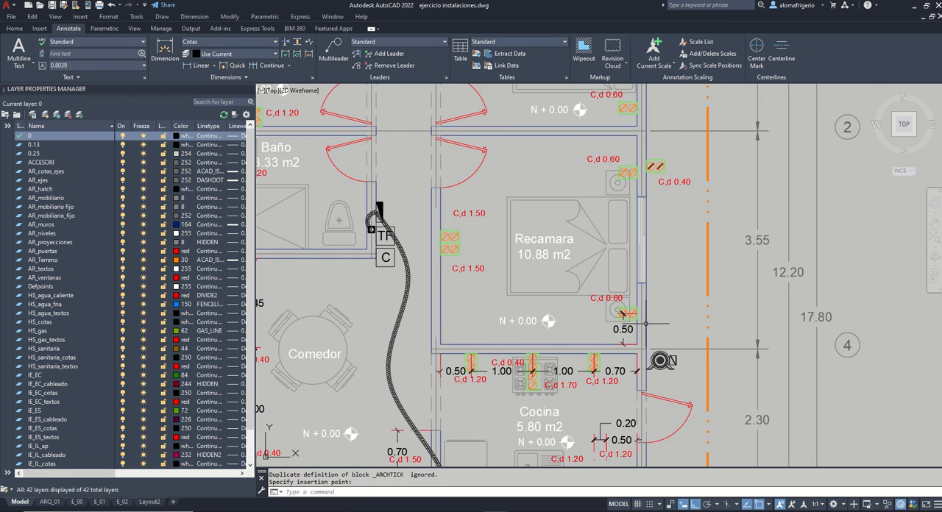
pyautogui.write('dli')
pyautogui.press('space')
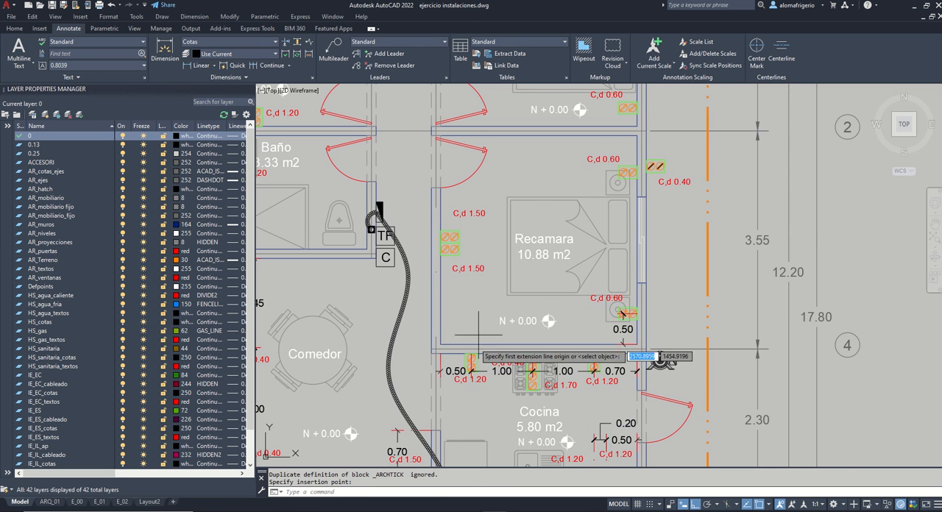
pyautogui.click(441, 344)
pyautogui.click(441, 250)
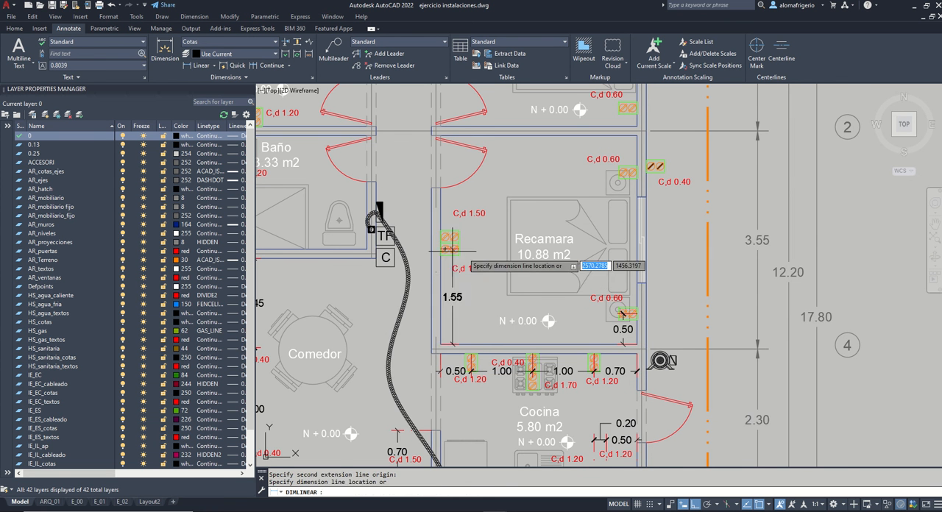
pyautogui.scroll(2, 475, 250)
pyautogui.click(472, 254)
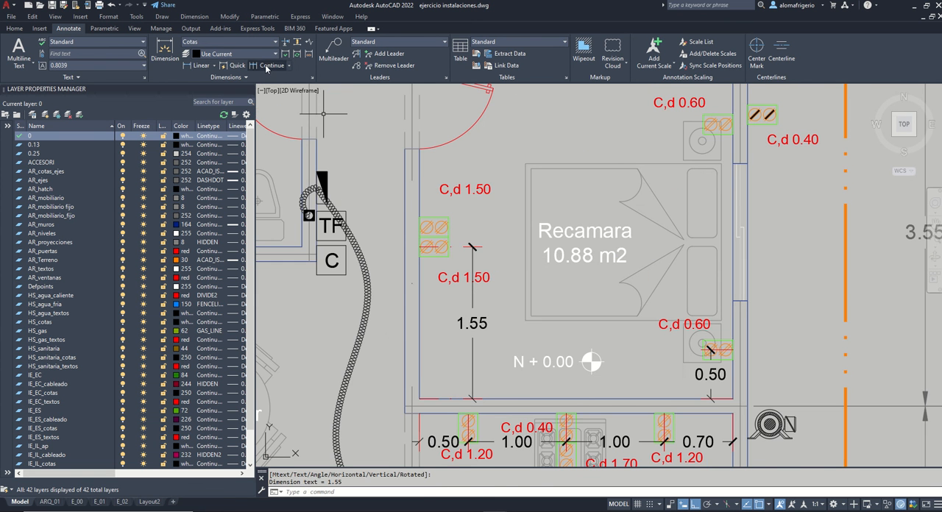
pyautogui.click(418, 226)
pyautogui.press('space')
pyautogui.press('space')
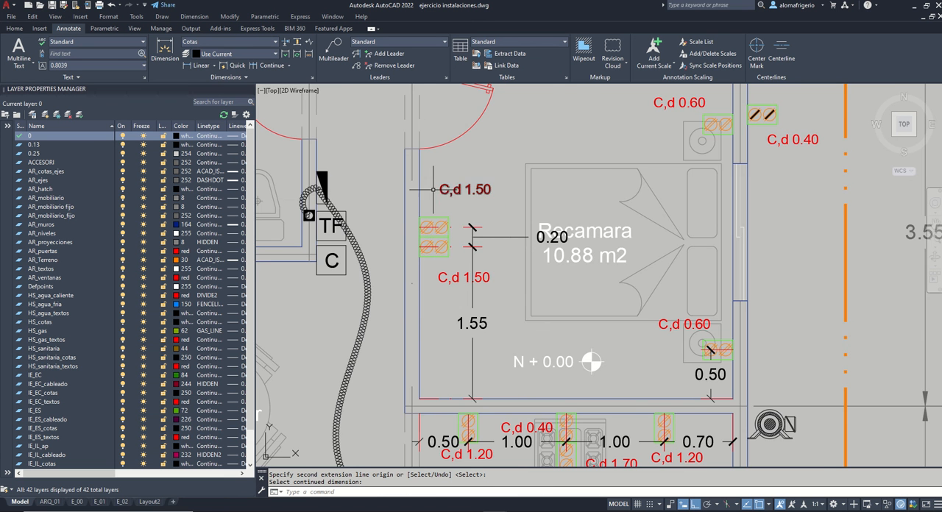
# Step: Review the dimensioned outlets across the plan and examine the CONTACTOS symbol legend
pyautogui.scroll(-1, 433, 189)
pyautogui.moveTo(422, 273); pyautogui.dragTo(503, 145, button='middle')
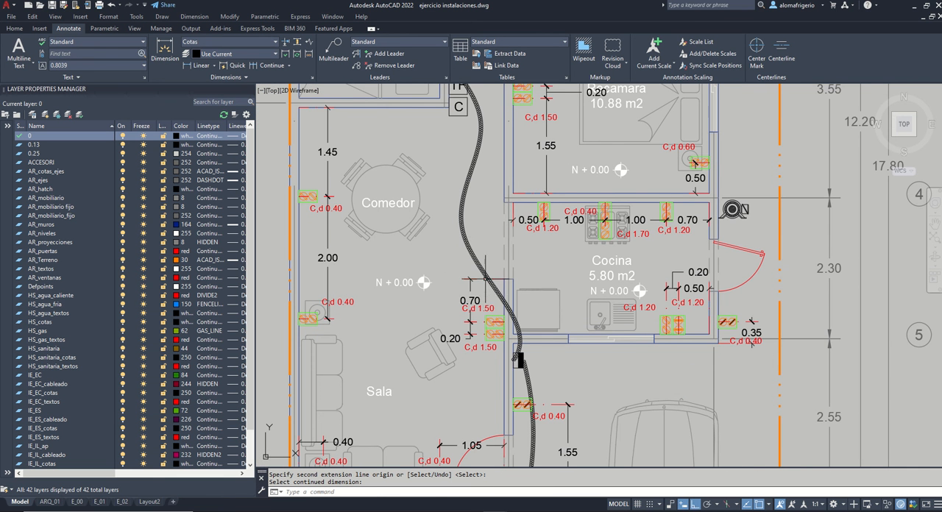
pyautogui.moveTo(483, 254); pyautogui.dragTo(462, 335, button='middle')
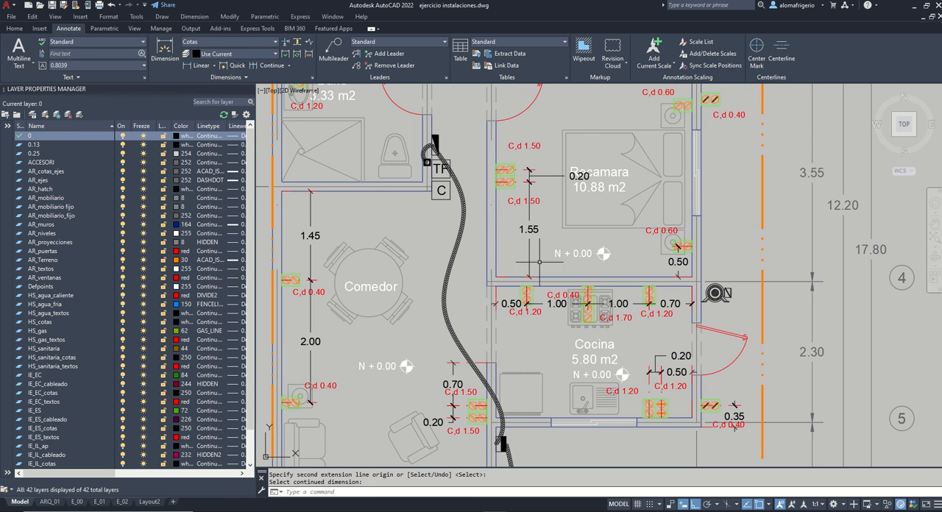
pyautogui.moveTo(540, 199); pyautogui.dragTo(511, 249, button='middle')
pyautogui.scroll(2, 478, 253)
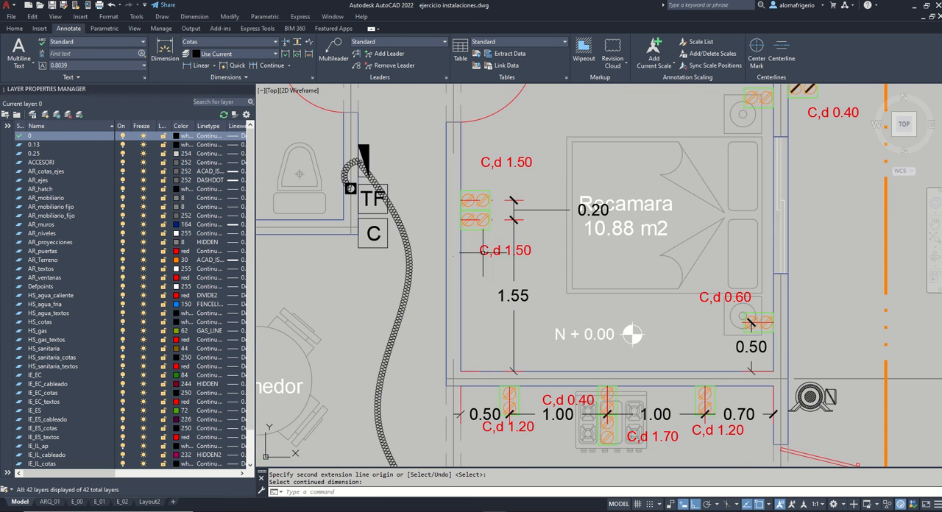
pyautogui.scroll(-8, 557, 245)
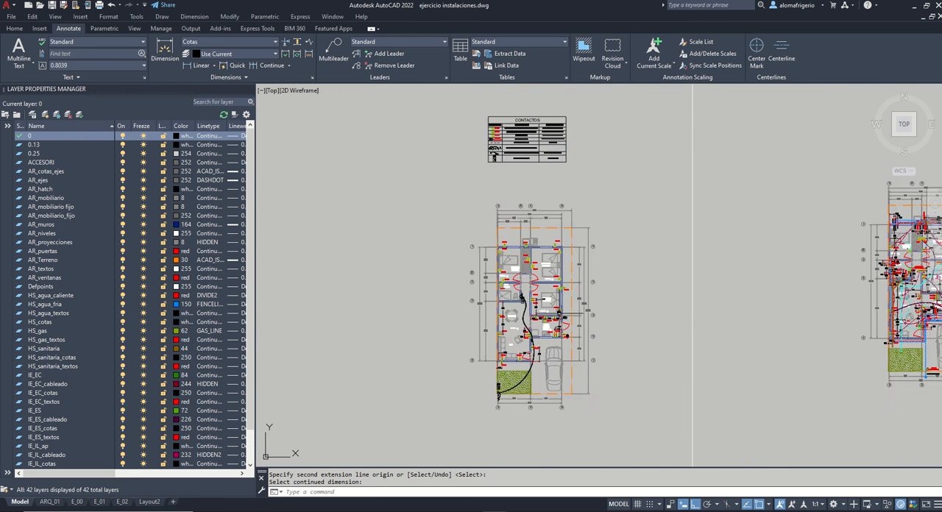
pyautogui.scroll(6, 500, 111)
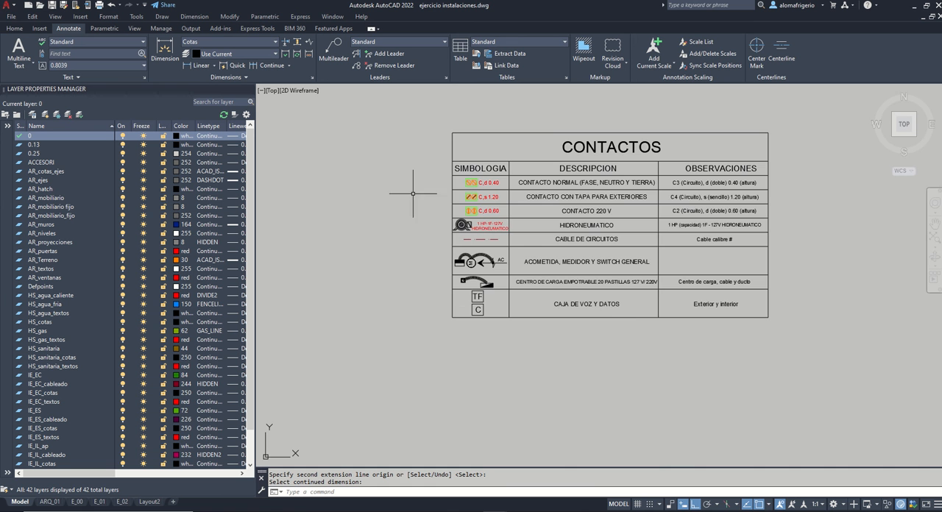
pyautogui.scroll(2, 494, 169)
pyautogui.scroll(-1, 458, 199)
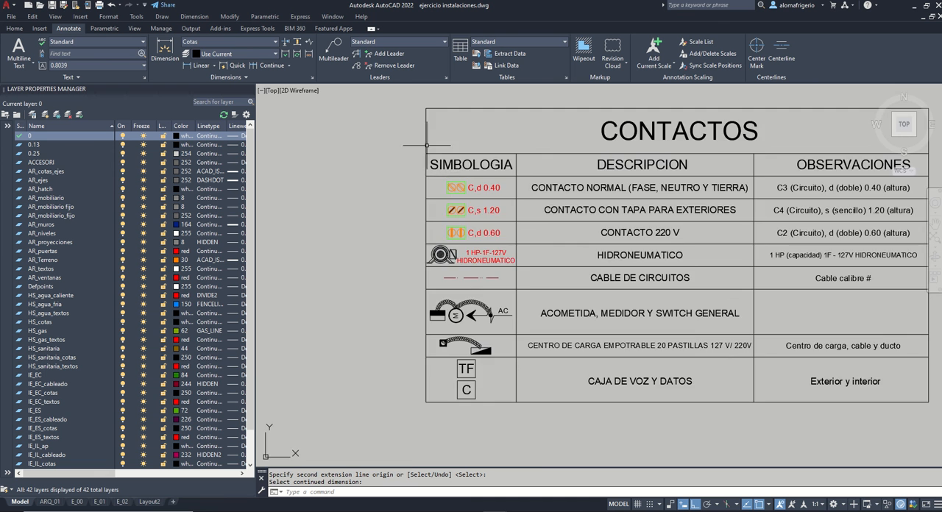
pyautogui.scroll(-6, 426, 145)
pyautogui.scroll(9, 538, 347)
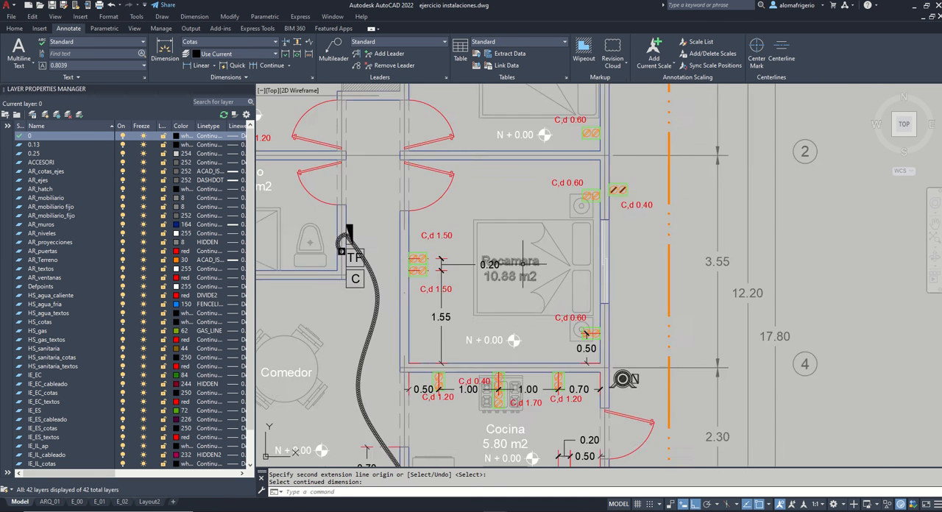
# Step: Add a vertical dimension between the two nightstand outlets on the 10.88 m2 Recamara's right wall
pyautogui.press('Return')
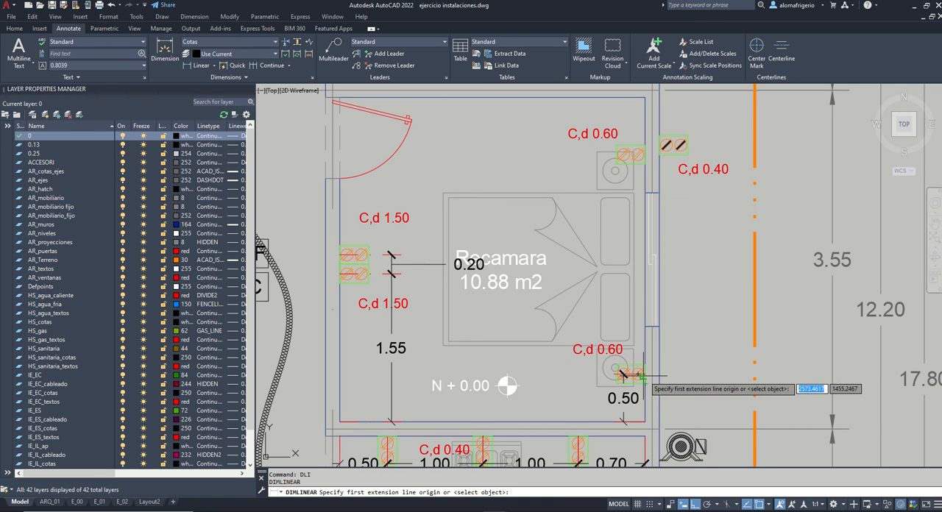
pyautogui.click(648, 350)
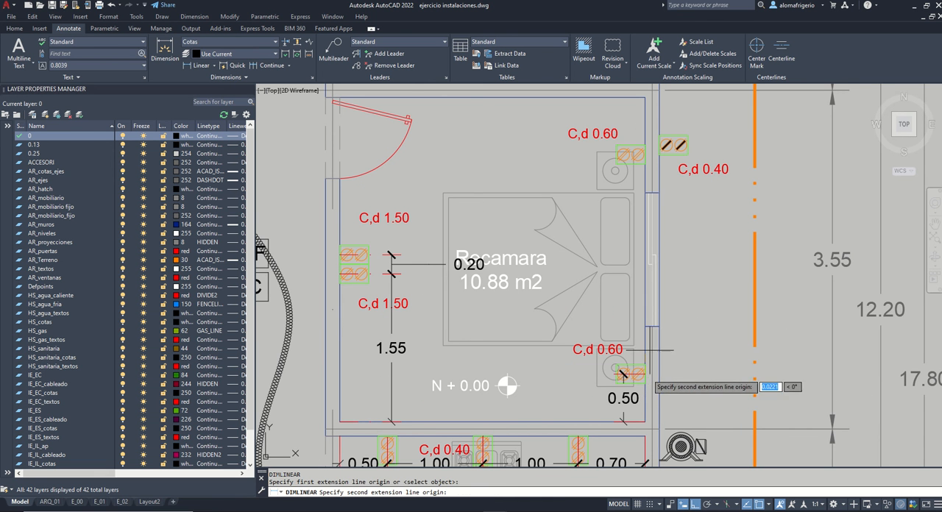
pyautogui.click(648, 153)
pyautogui.click(622, 265)
# Step: Add a vertical dimension from the 11.68 m2 Recamara's lower right inner corner to the lower outlet on its right wall
pyautogui.moveTo(622, 265); pyautogui.dragTo(653, 341, button='middle')
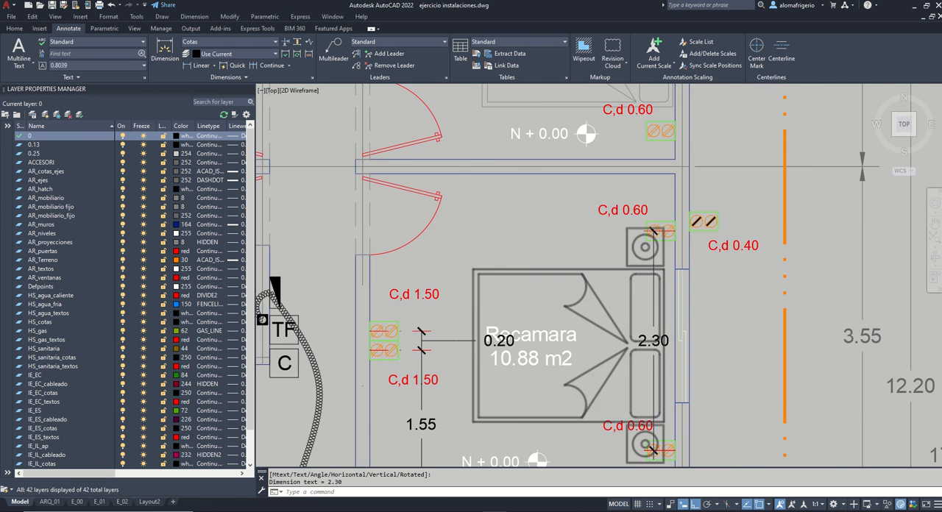
pyautogui.scroll(-5, 653, 342)
pyautogui.scroll(5, 654, 292)
pyautogui.press('Return')
pyautogui.click(673, 259)
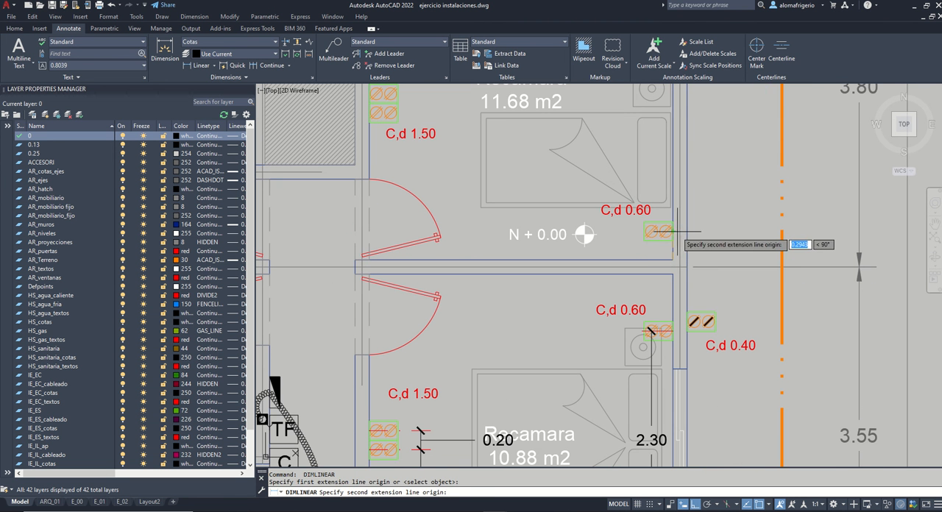
pyautogui.click(678, 232)
pyautogui.click(646, 243)
# Step: Add a vertical dimension from the exterior outlet beside the 10.88 m2 Recamara to the house's upper right outer corner
pyautogui.press('Return')
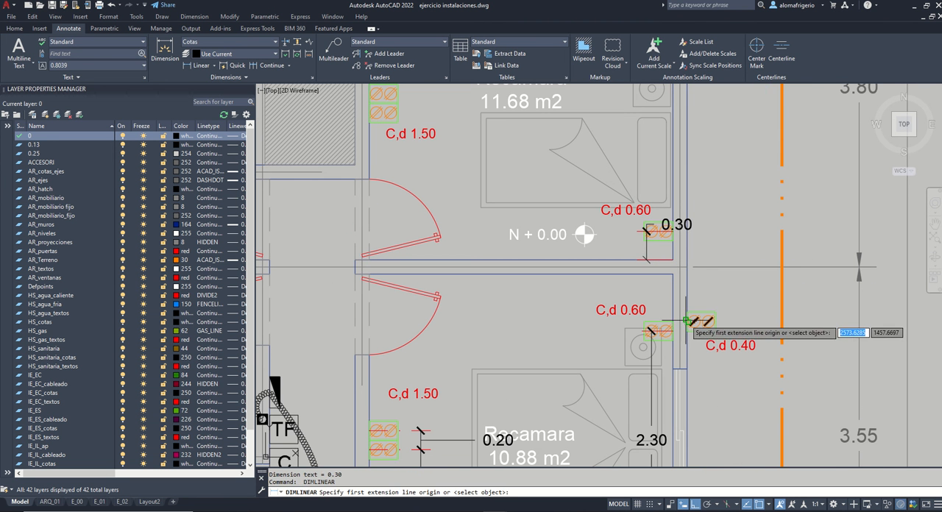
pyautogui.click(687, 321)
pyautogui.scroll(-2, 689, 311)
pyautogui.moveTo(700, 144); pyautogui.dragTo(692, 222, button='middle')
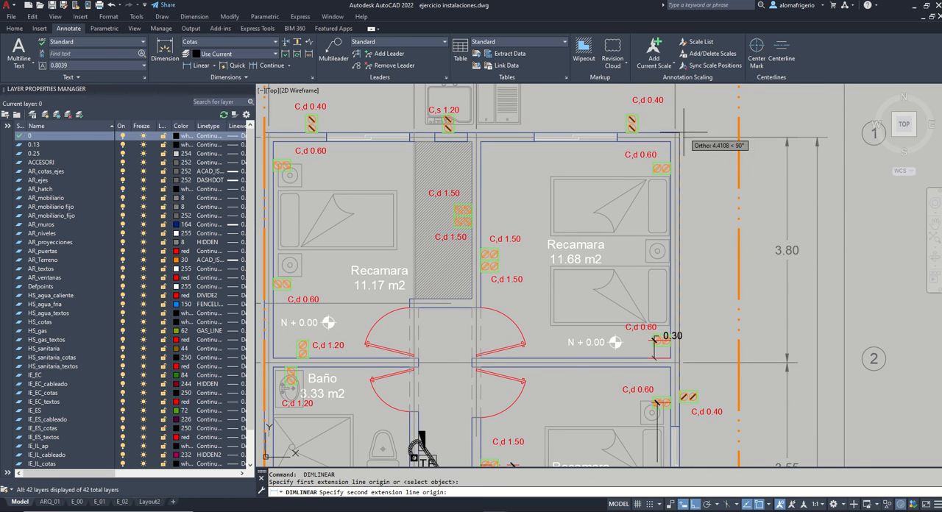
pyautogui.click(708, 136)
# Step: Add a vertical dimension from the 11.68 m2 Recamara's upper right outlet to the room's upper right inner corner
pyautogui.press('Return')
pyautogui.scroll(2, 674, 169)
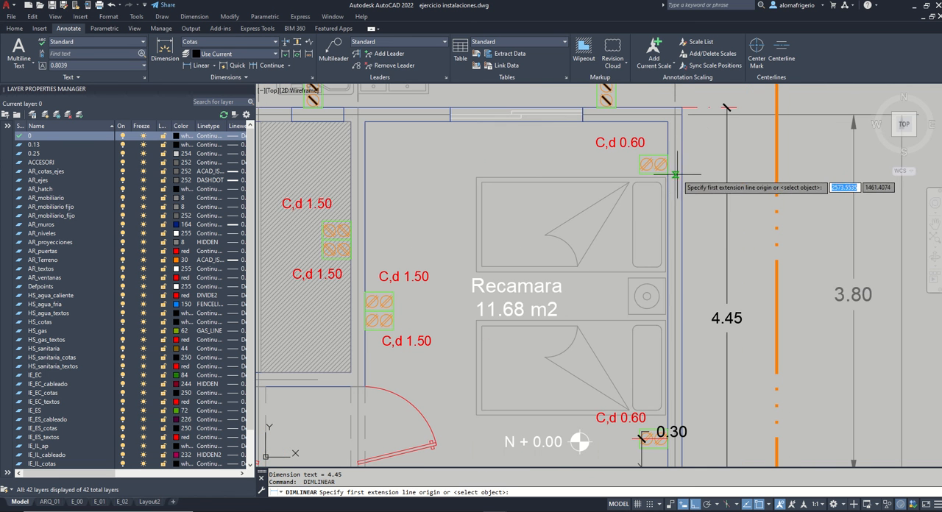
pyautogui.click(670, 166)
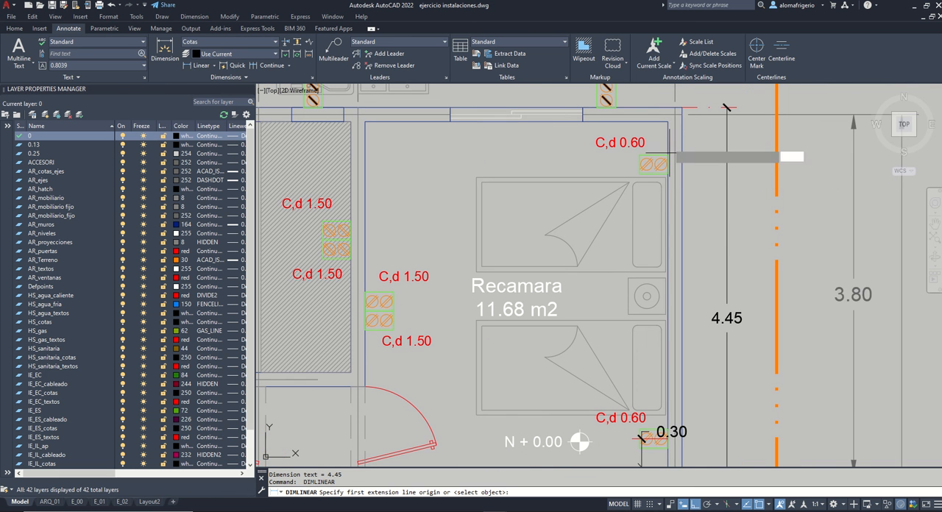
pyautogui.click(669, 123)
pyautogui.click(595, 145)
# Step: Add a vertical dimension between the two stacked outlets on the 11.68 m2 Recamara's left wall
pyautogui.press('Return')
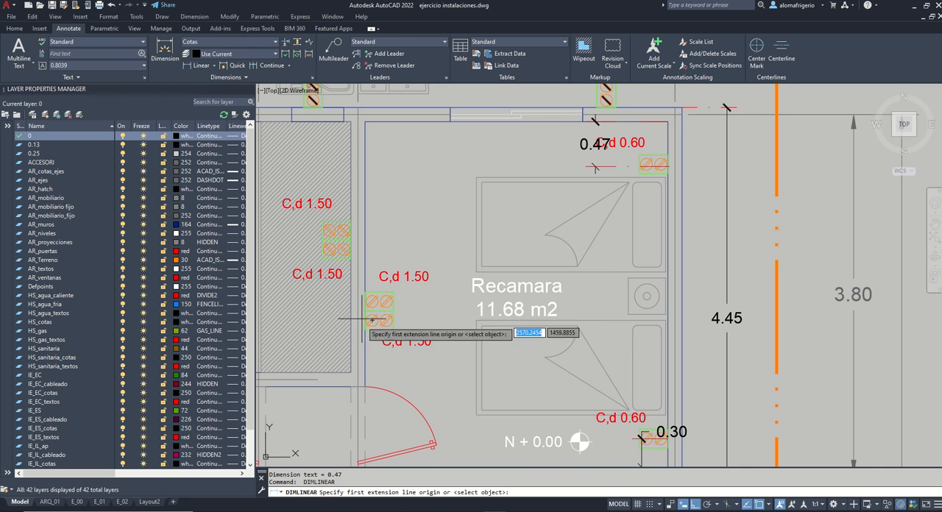
pyautogui.click(364, 317)
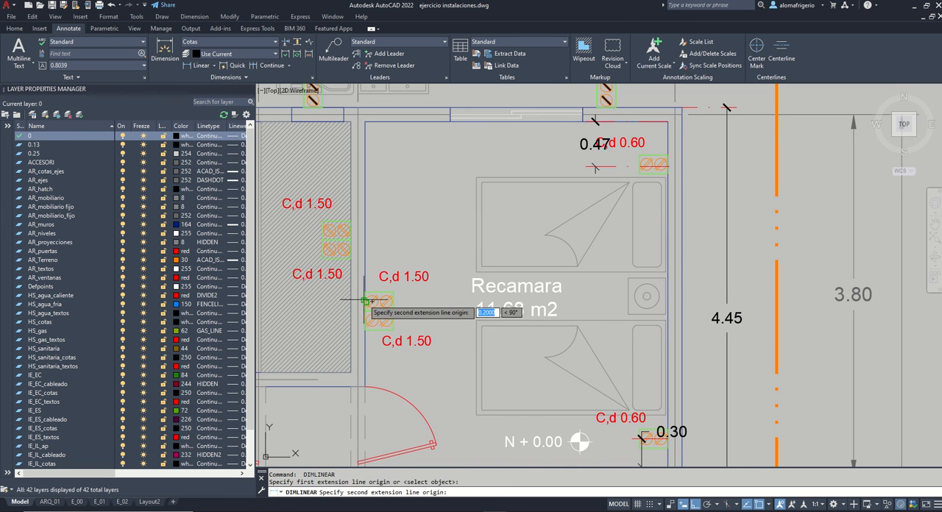
pyautogui.click(365, 301)
pyautogui.click(437, 301)
# Step: Add a vertical dimension from the 11.68 m2 Recamara's left-wall outlet pair up to the room's upper left inner corner
pyautogui.press('Return')
pyautogui.click(365, 317)
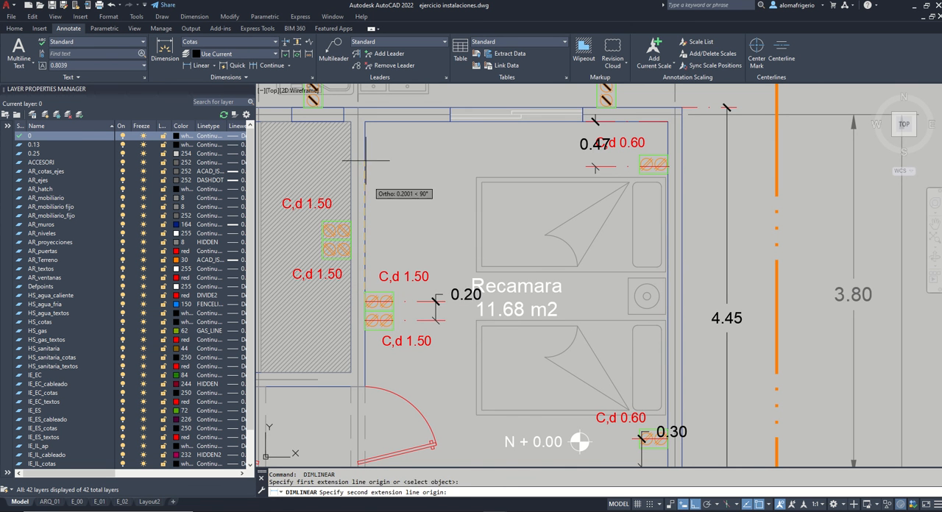
pyautogui.click(365, 123)
pyautogui.click(437, 298)
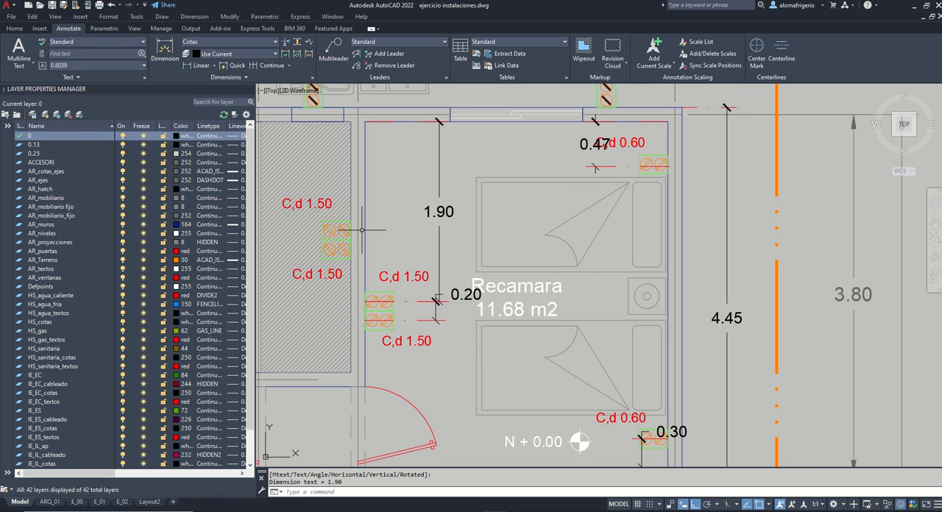
pyautogui.moveTo(354, 220); pyautogui.dragTo(508, 257, button='middle')
pyautogui.press('Return')
pyautogui.click(507, 288)
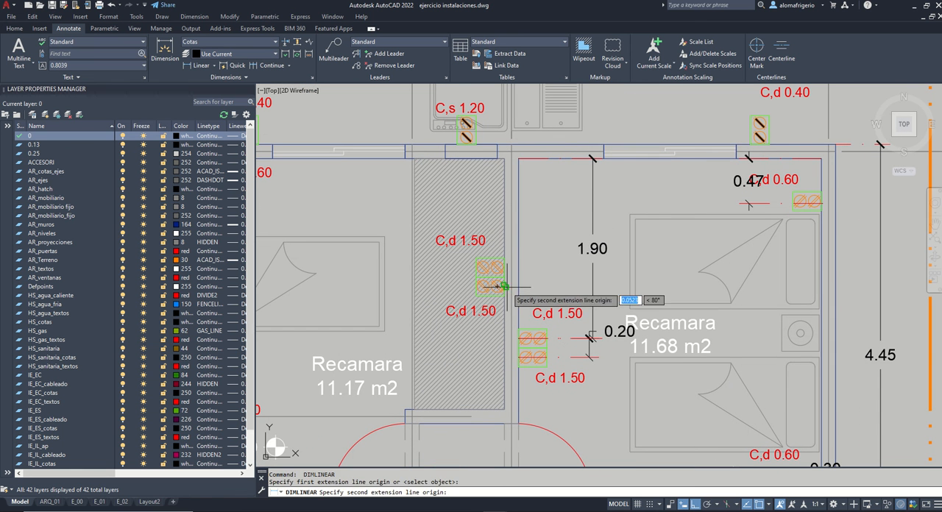
pyautogui.press('Escape')
# Step: Add a vertical dimension between the two stacked outlets in the hatched area, placing it along the area's left edge
pyautogui.press('Return')
pyautogui.click(505, 286)
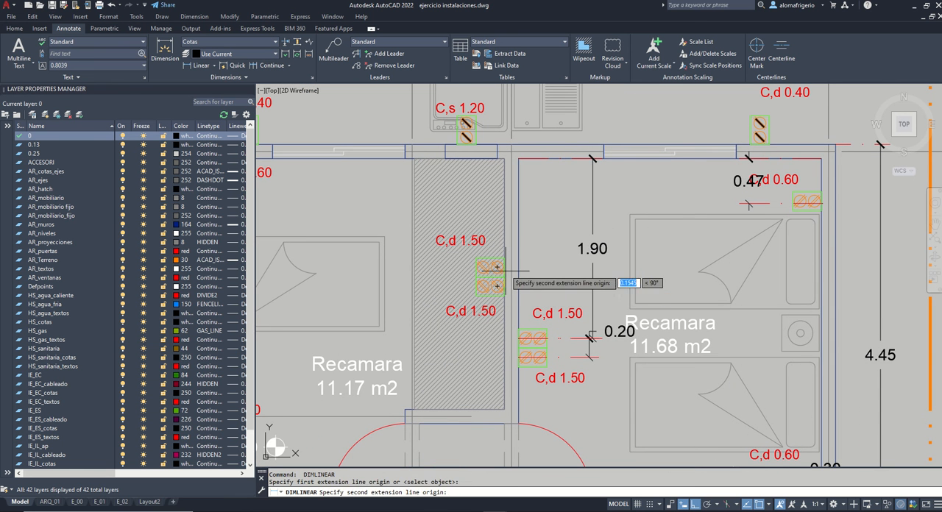
pyautogui.click(412, 272)
# Step: Add a vertical dimension from the hatched area's upper outlet to the area's upper right inner corner
pyautogui.press('Return')
pyautogui.click(515, 147)
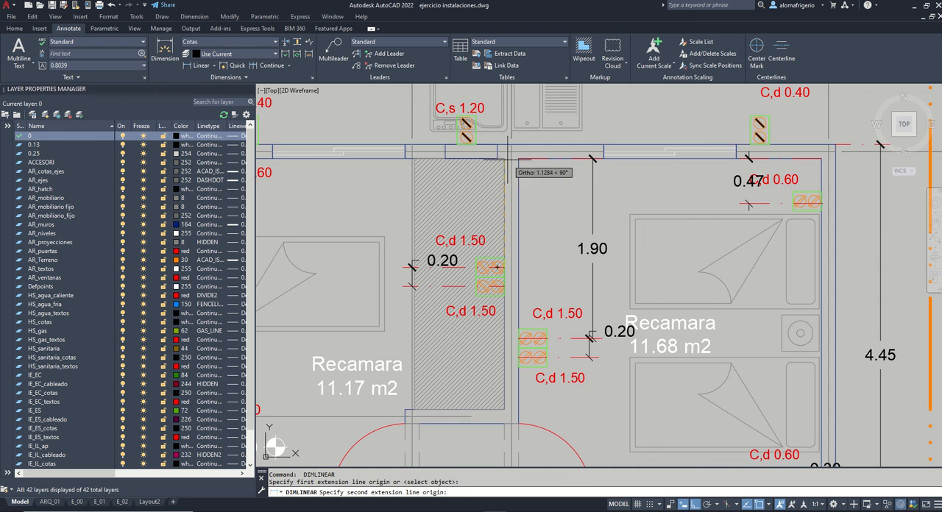
pyautogui.click(507, 159)
pyautogui.click(475, 163)
# Step: Dimension the three exterior outlets along the house's top wall horizontally from the upper left outer corner, continuing from outlet to outlet
pyautogui.moveTo(436, 204); pyautogui.dragTo(495, 326, button='middle')
pyautogui.press('Return')
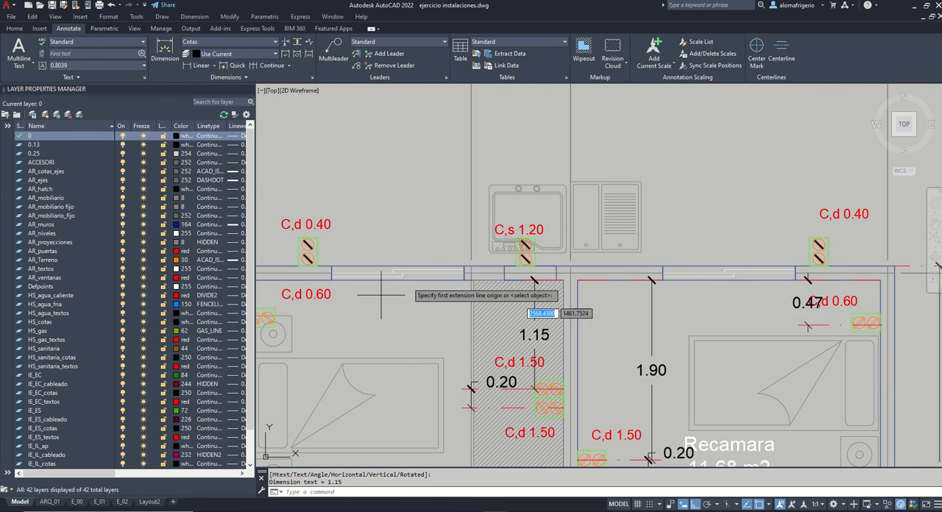
pyautogui.scroll(-5, 354, 280)
pyautogui.scroll(3, 354, 280)
pyautogui.click(349, 275)
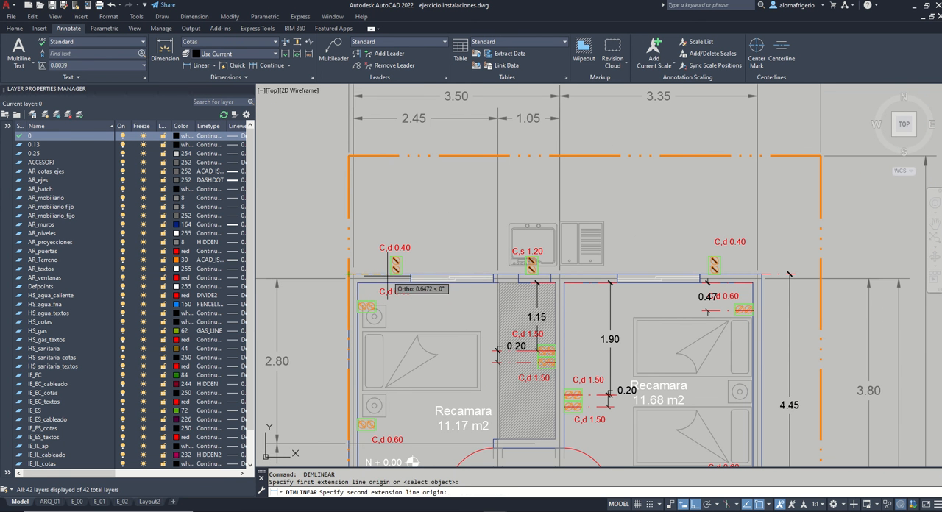
pyautogui.click(396, 273)
pyautogui.click(374, 227)
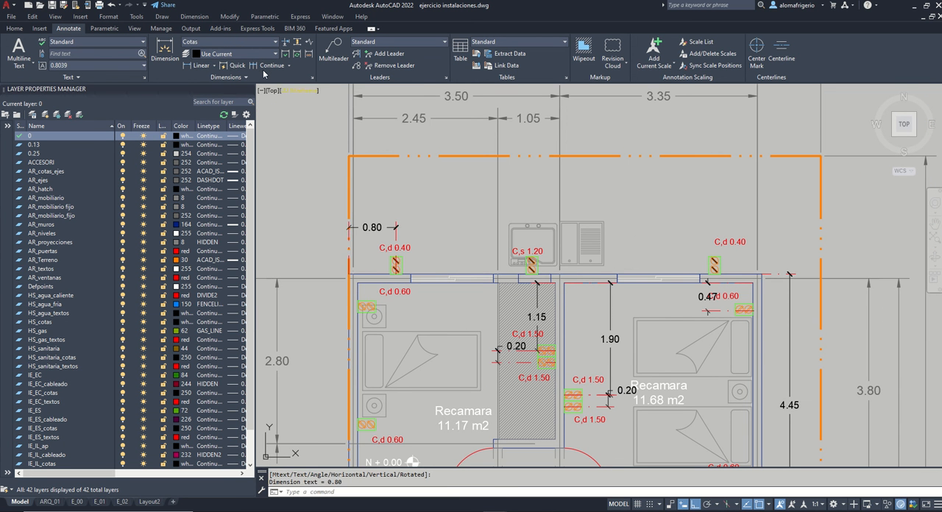
pyautogui.click(714, 274)
pyautogui.press('Return')
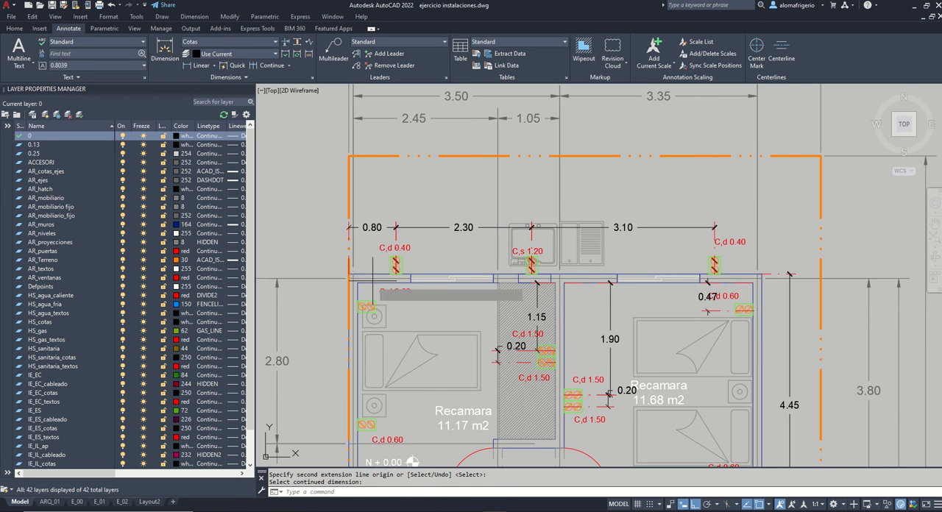
# Step: Add a vertical dimension from the 11.17 m2 Recamara's upper left inner corner to the left wall's upper outlet, and move its C,d 0.60 label below the dimension
pyautogui.write('dli')
pyautogui.press('Return')
pyautogui.scroll(2, 372, 283)
pyautogui.click(351, 280)
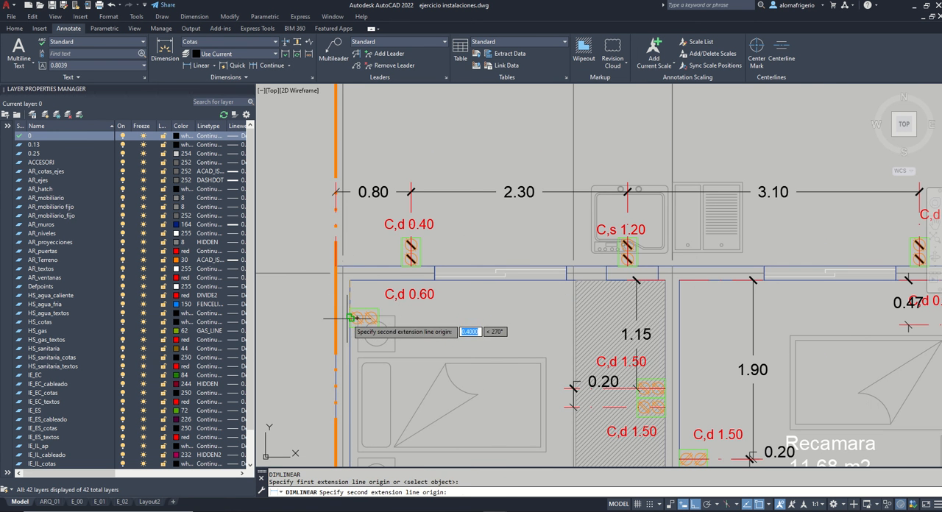
pyautogui.click(352, 318)
pyautogui.click(407, 324)
pyautogui.moveTo(419, 315); pyautogui.dragTo(432, 206, button='middle')
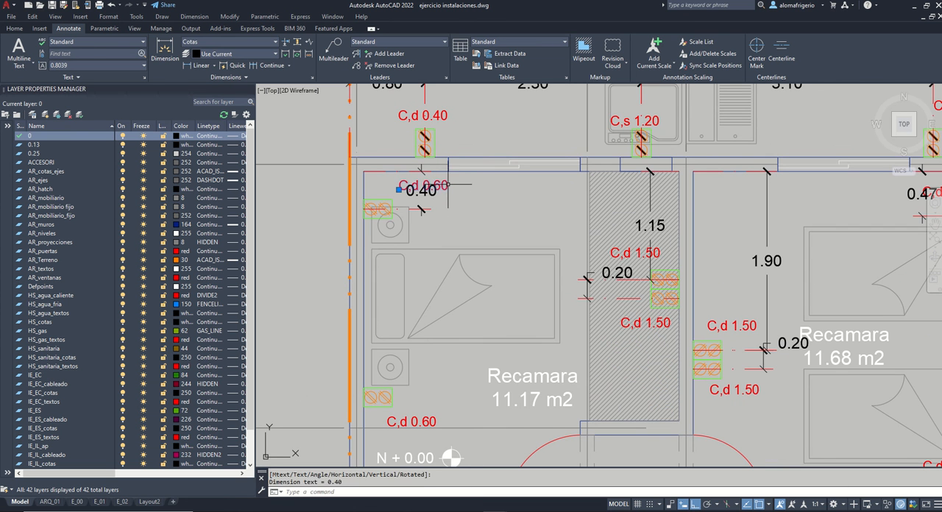
pyautogui.moveTo(424, 185); pyautogui.dragTo(423, 227)
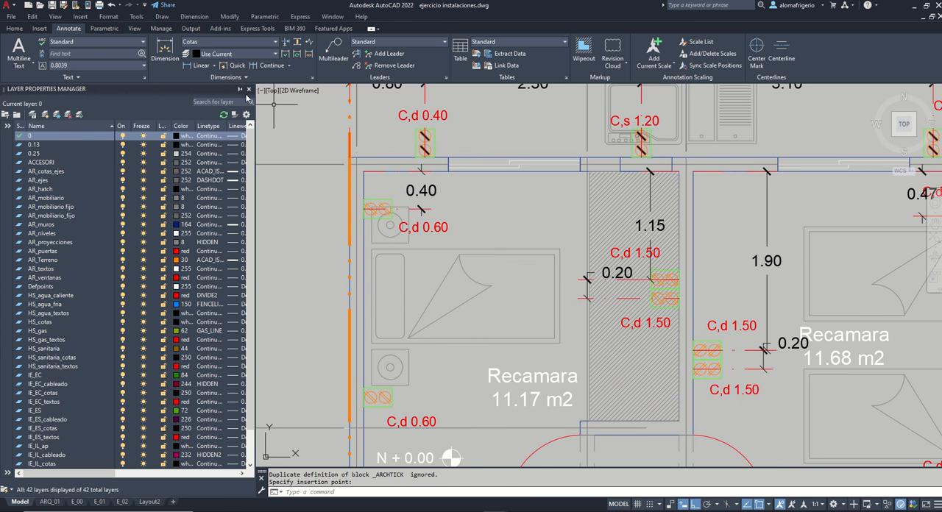
# Step: Continue the vertical dimension down to the lower C,d 0.60 outlet on the 11.17 m2 Recamara's left wall
pyautogui.click(264, 68)
pyautogui.click(379, 398)
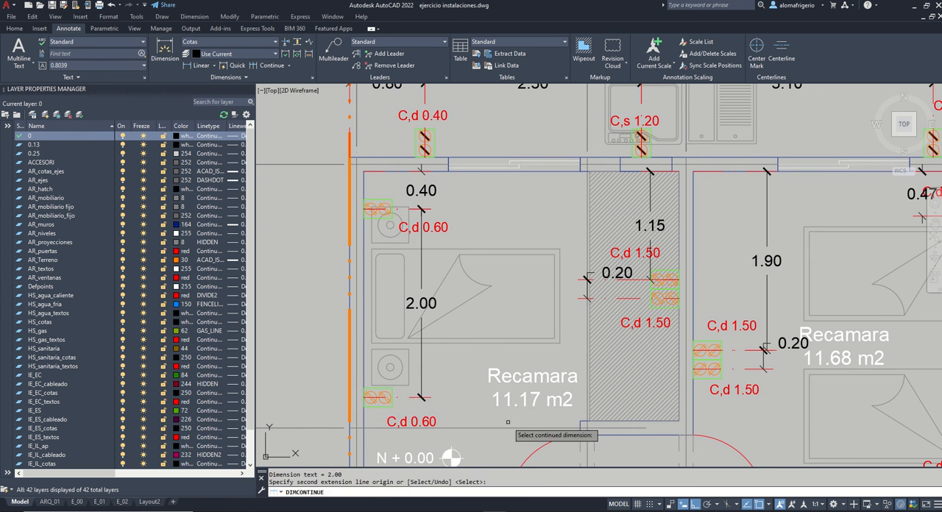
pyautogui.press('Return')
# Step: Add a horizontal dimension from the 11.17 m2 Recamara's lower left inner corner to the C,d 1.20 outlet, placing it above the outlet
pyautogui.scroll(-2, 474, 270)
pyautogui.moveTo(490, 307); pyautogui.dragTo(480, 216, button='middle')
pyautogui.scroll(2, 420, 304)
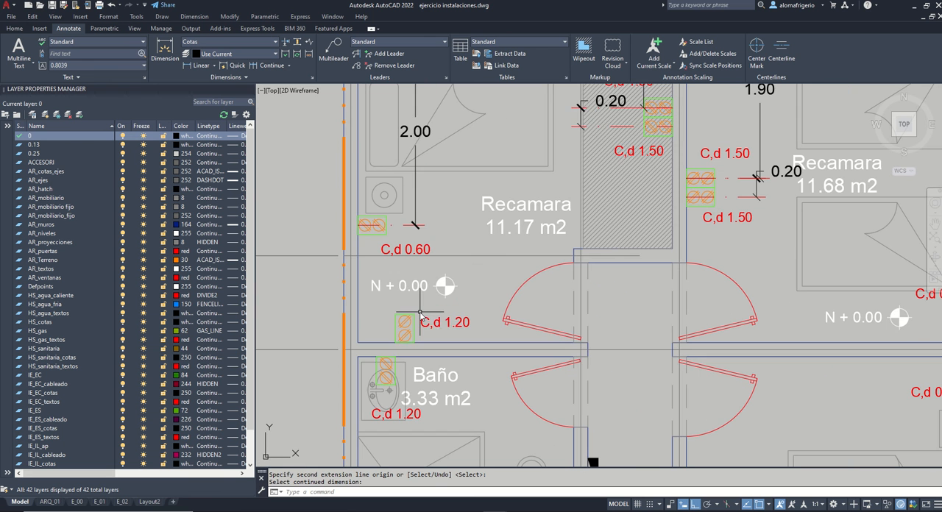
pyautogui.press('Return')
pyautogui.click(360, 343)
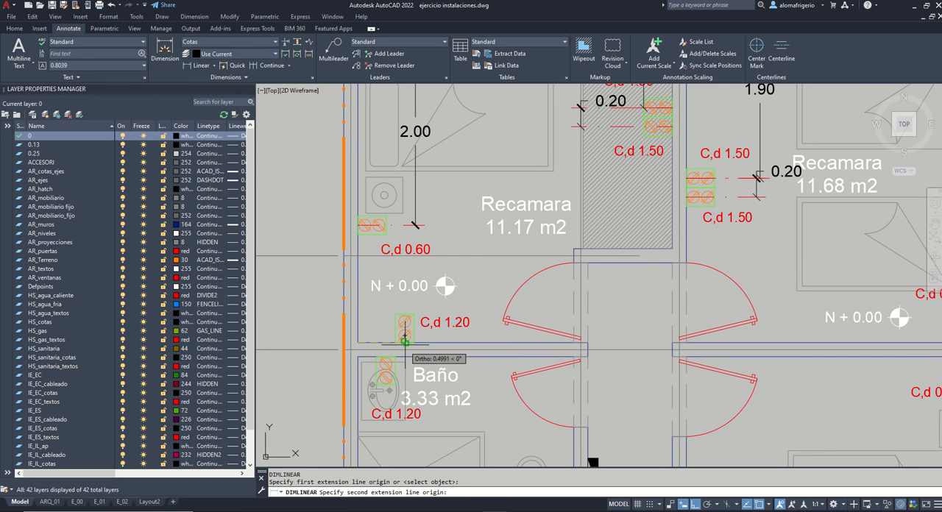
pyautogui.click(405, 343)
pyautogui.click(404, 287)
# Step: Add a horizontal dimension between the Baño's left wall and the C,d 1.20 outlet above the washbasin
pyautogui.moveTo(408, 315); pyautogui.dragTo(409, 195, button='middle')
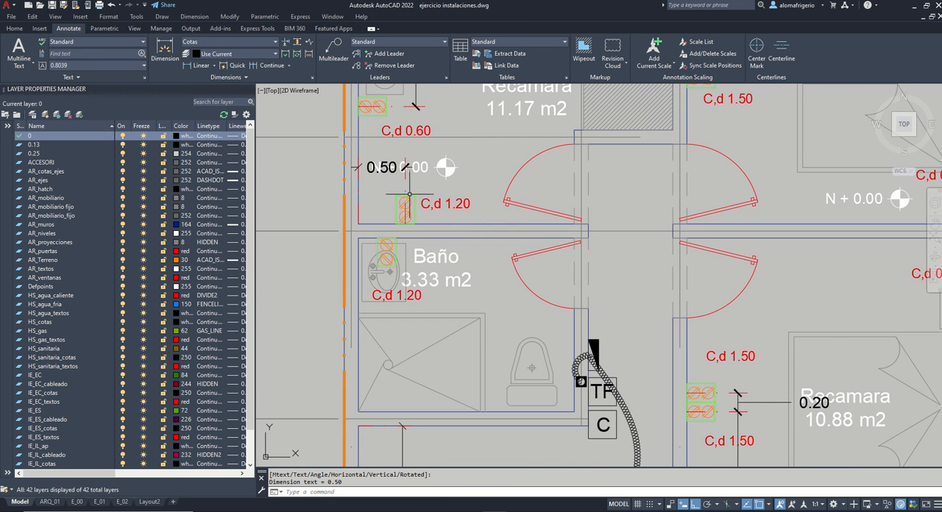
pyautogui.write('d')
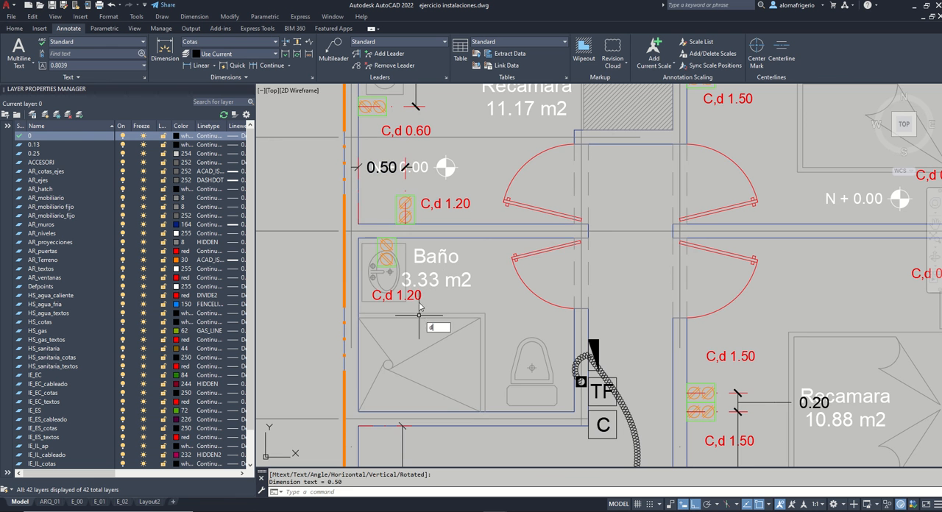
pyautogui.write('li')
pyautogui.press('Return')
pyautogui.click(386, 238)
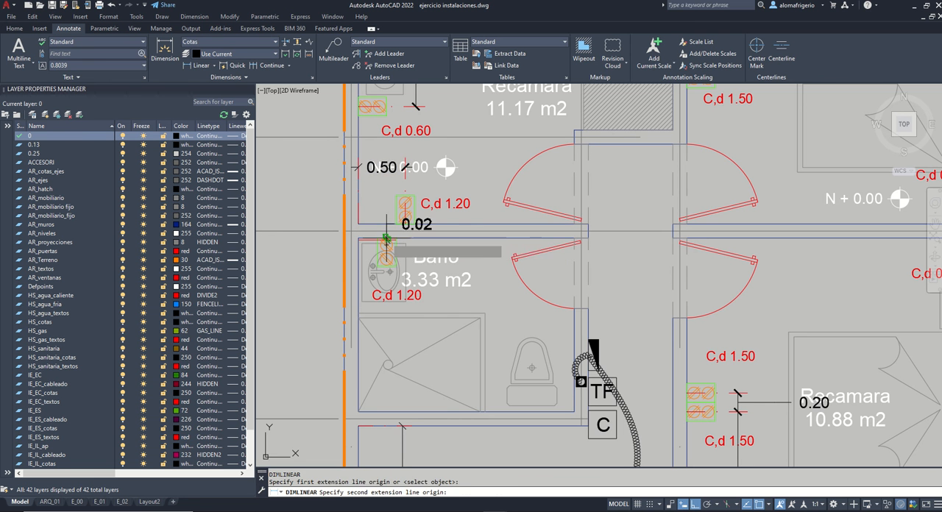
pyautogui.click(359, 251)
pyautogui.click(392, 260)
# Step: Stretch the Baño outlet dimension's left extension origin to the room's exact upper left inner corner
pyautogui.scroll(3, 387, 232)
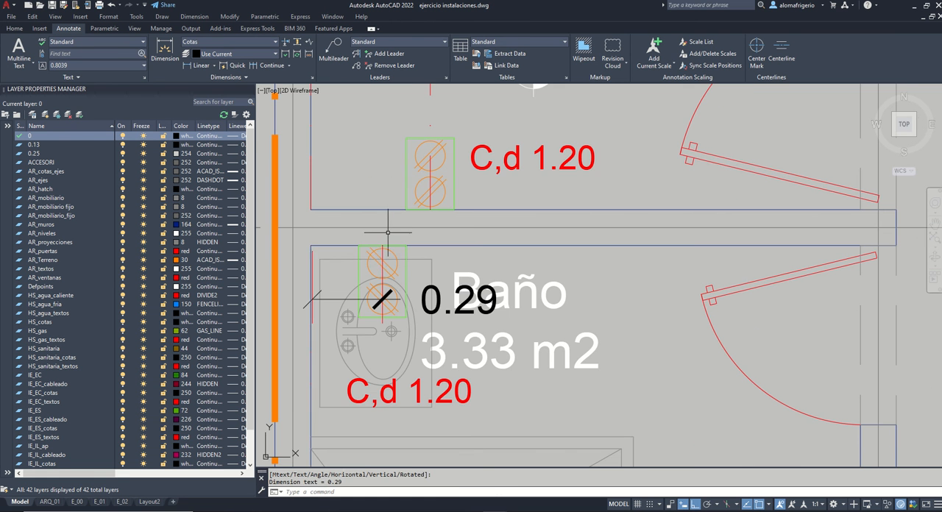
pyautogui.click(314, 254)
pyautogui.click(312, 250)
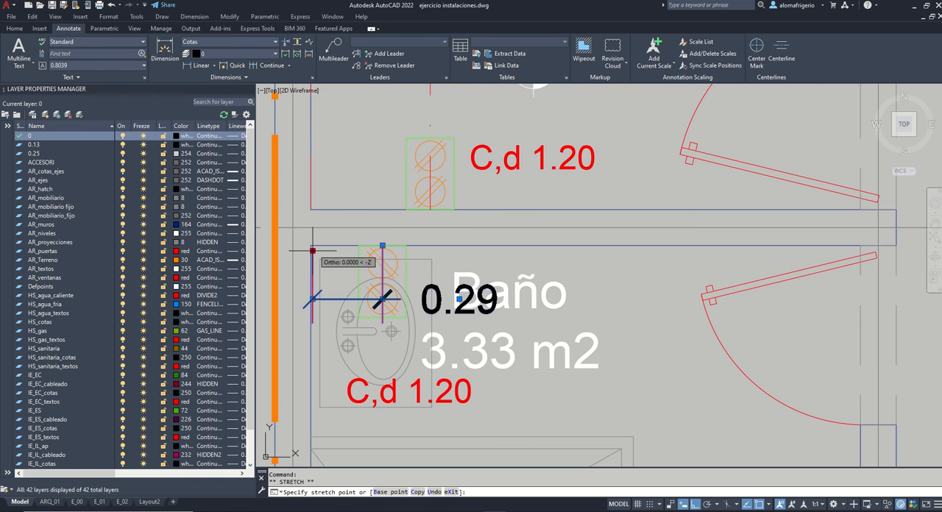
pyautogui.click(312, 245)
pyautogui.click(311, 246)
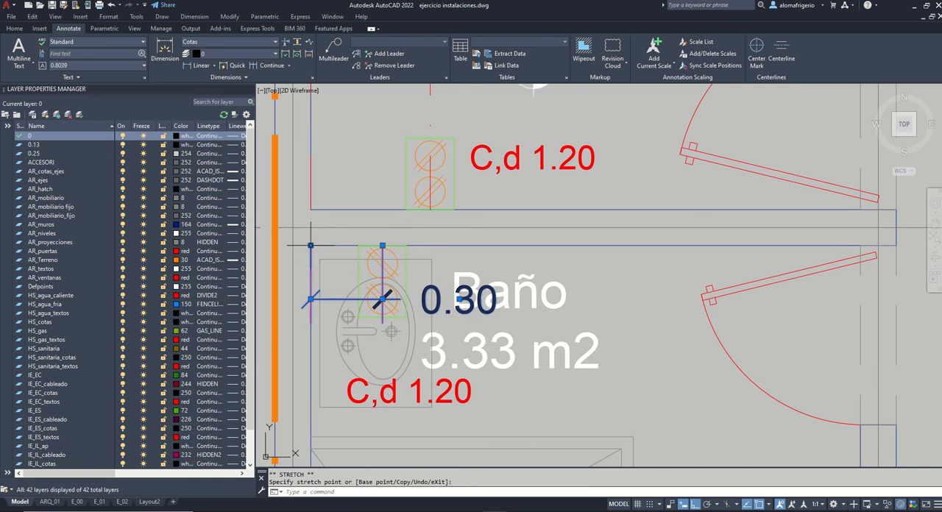
pyautogui.press('Escape')
# Step: Freeze the layers AR_mobiliario, AR_mobiliario fijo, AR_textos and AR_niveles by picking objects on them in the plan
pyautogui.scroll(-4, 428, 287)
pyautogui.scroll(-5, 441, 200)
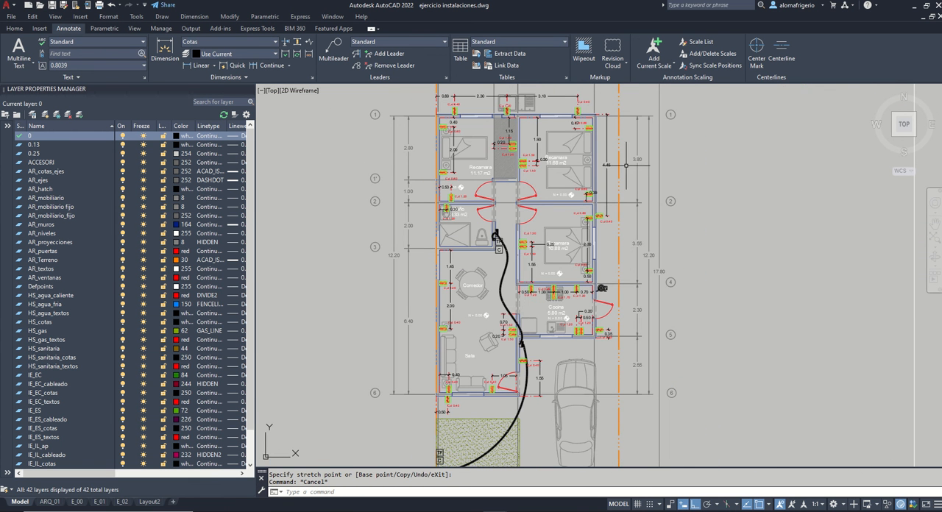
pyautogui.moveTo(609, 276)
pyautogui.mouseDown(button='middle')
pyautogui.moveTo(601, 226)
pyautogui.moveTo(597, 273)
pyautogui.mouseUp(button='middle')
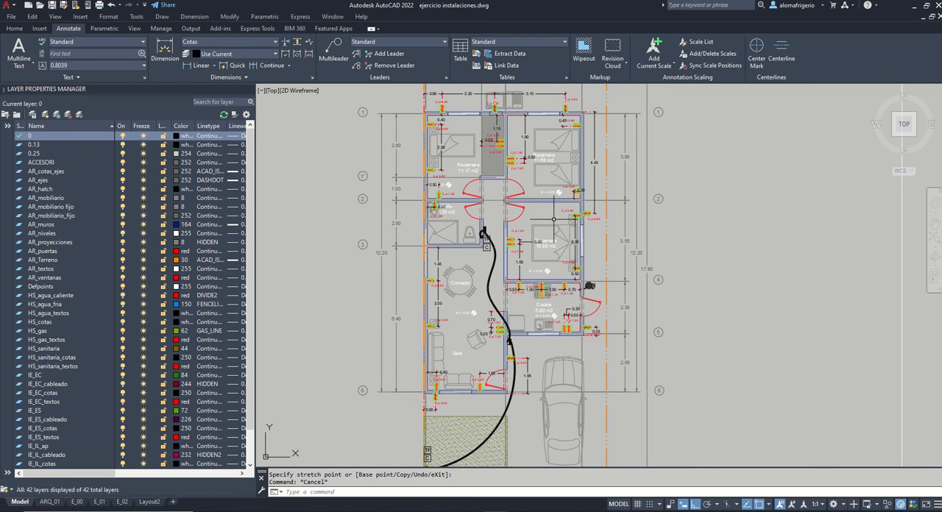
pyautogui.moveTo(582, 198); pyautogui.dragTo(574, 214, button='middle')
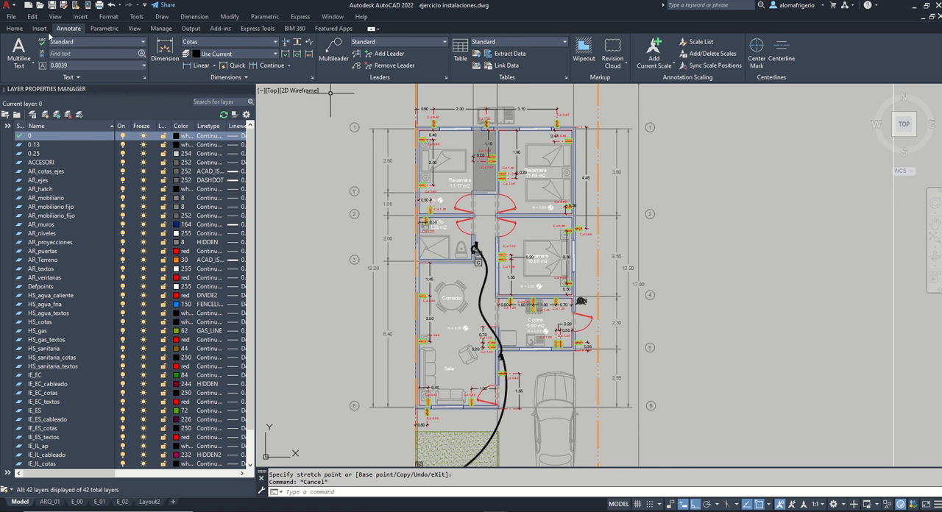
pyautogui.click(14, 28)
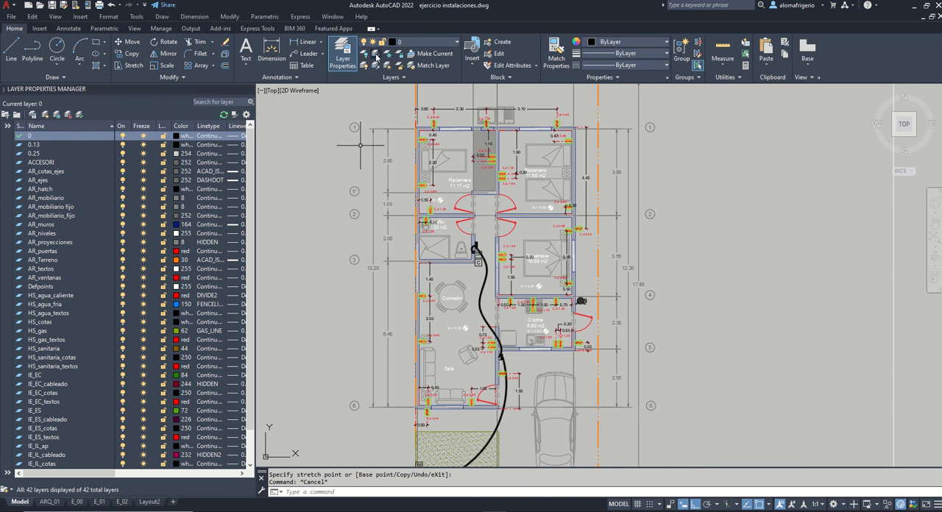
pyautogui.click(455, 151)
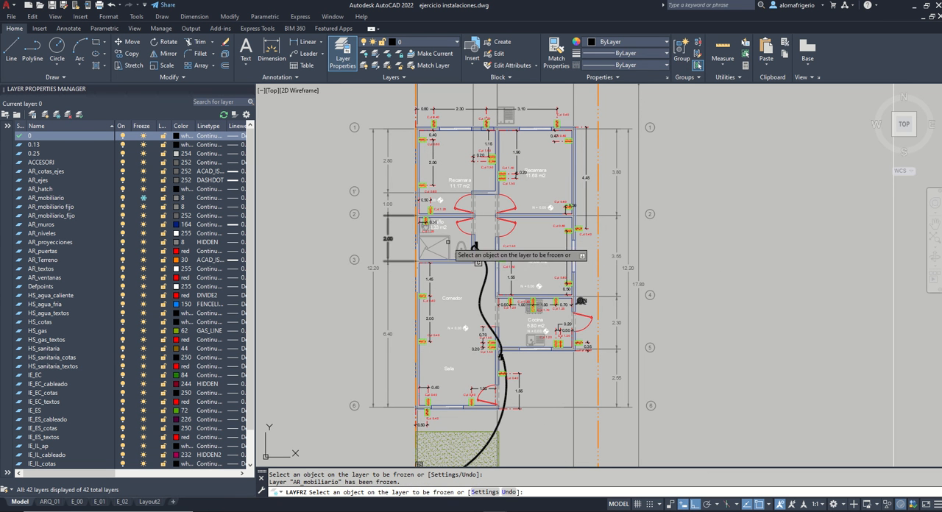
pyautogui.click(449, 239)
pyautogui.click(441, 225)
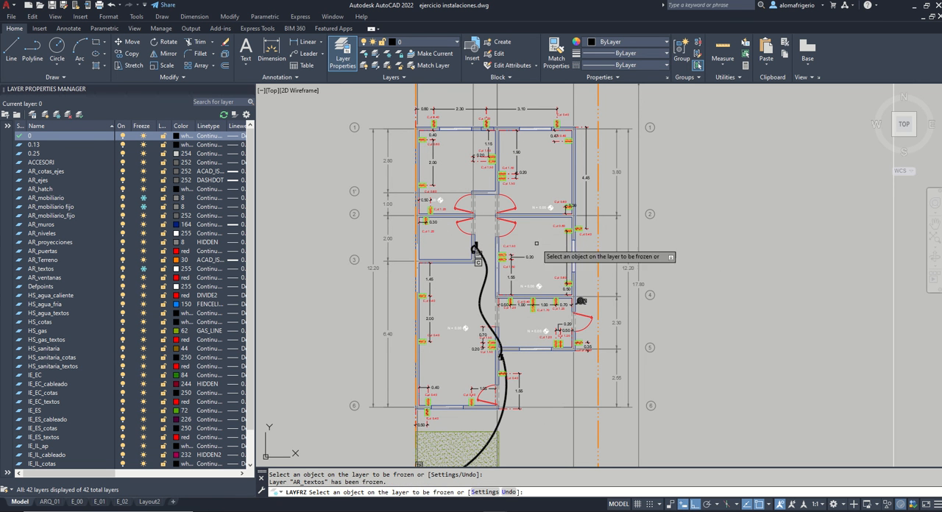
pyautogui.scroll(2, 448, 208)
pyautogui.click(433, 199)
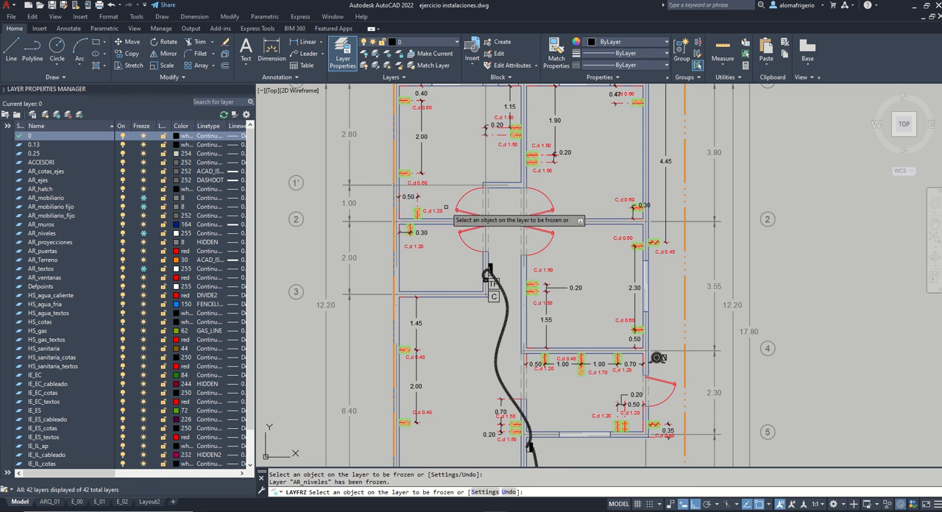
pyautogui.scroll(-2, 508, 225)
pyautogui.press('Return')
# Step: Freeze the AR_hatch layer by picking the hatched garden area at the front of the house
pyautogui.moveTo(616, 277); pyautogui.dragTo(602, 258, button='middle')
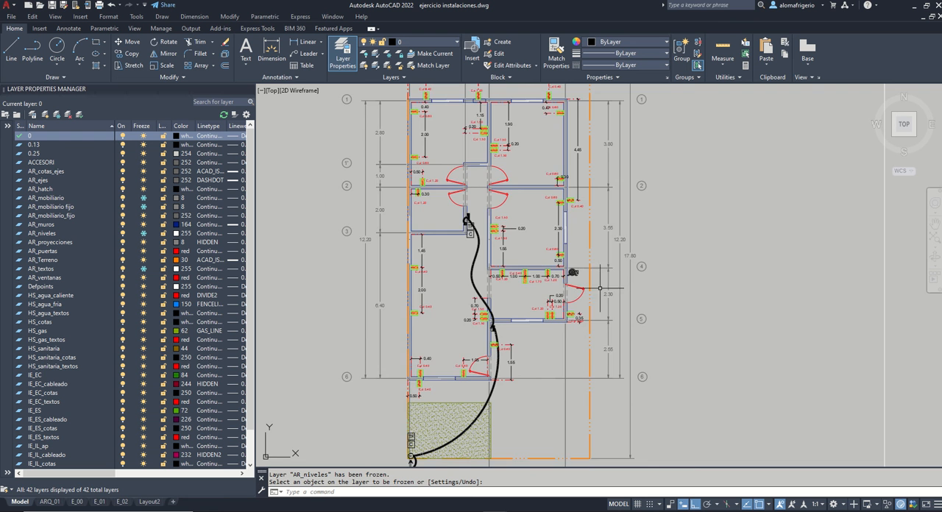
pyautogui.scroll(-2, 600, 290)
pyautogui.scroll(2, 588, 275)
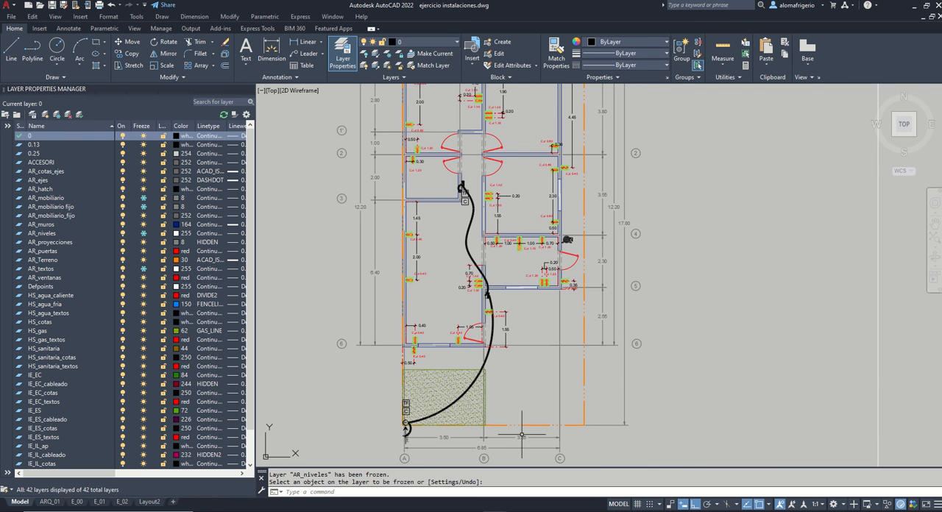
pyautogui.moveTo(495, 394); pyautogui.dragTo(487, 406, button='middle')
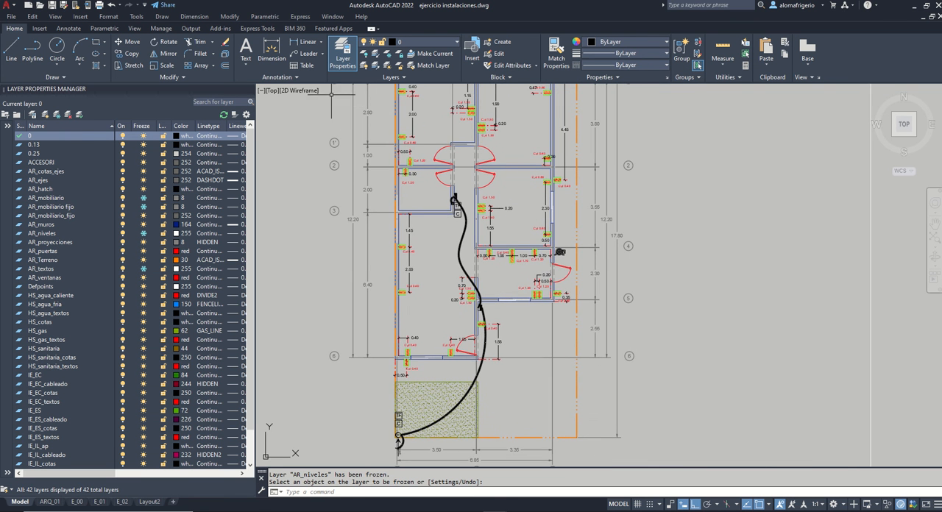
pyautogui.click(450, 388)
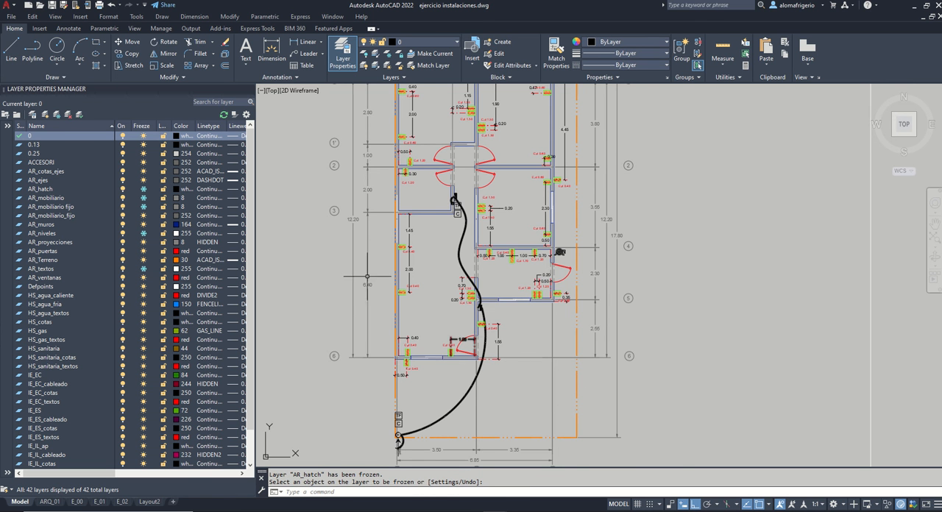
# Step: Look over the outlets, labels and dimensions throughout the house, then fit the entire plan in view with a zoom window
pyautogui.scroll(-2, 368, 277)
pyautogui.scroll(2, 367, 226)
pyautogui.moveTo(378, 242); pyautogui.dragTo(401, 292, button='middle')
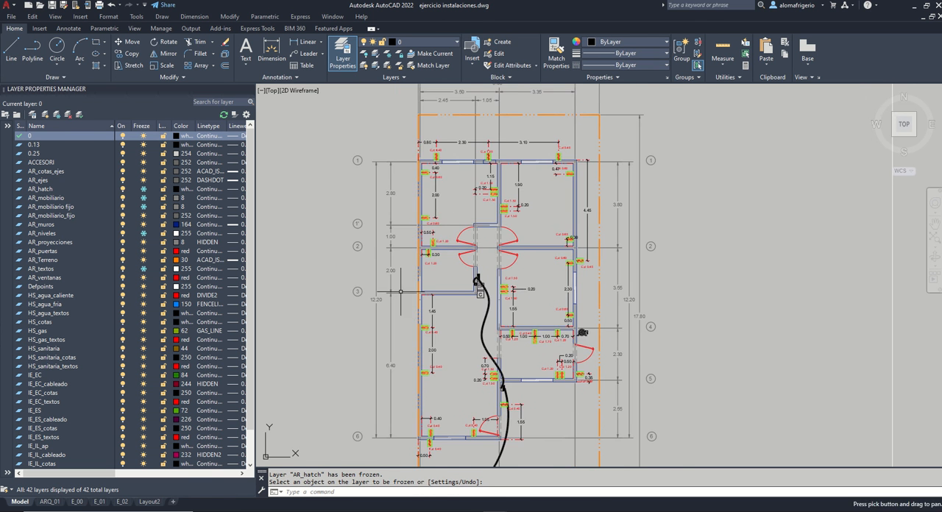
pyautogui.scroll(2, 445, 134)
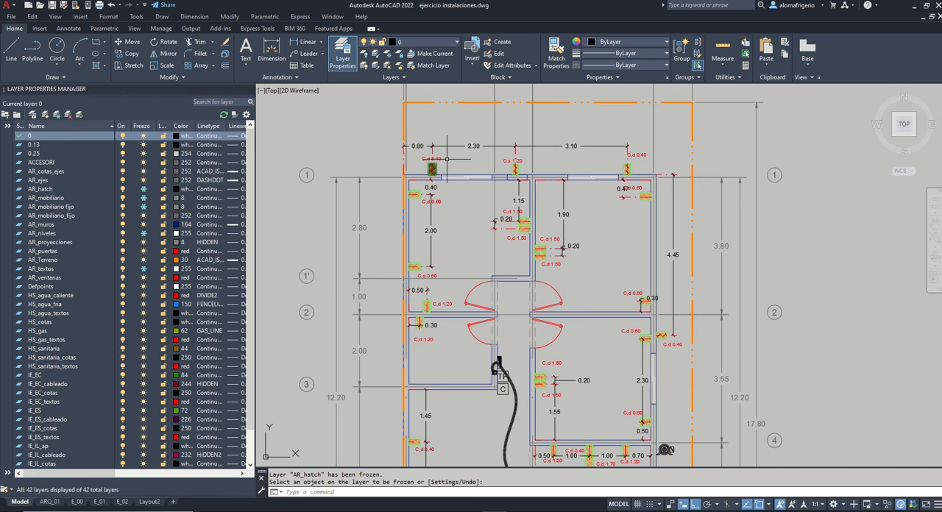
pyautogui.scroll(2, 444, 158)
pyautogui.scroll(-2, 447, 138)
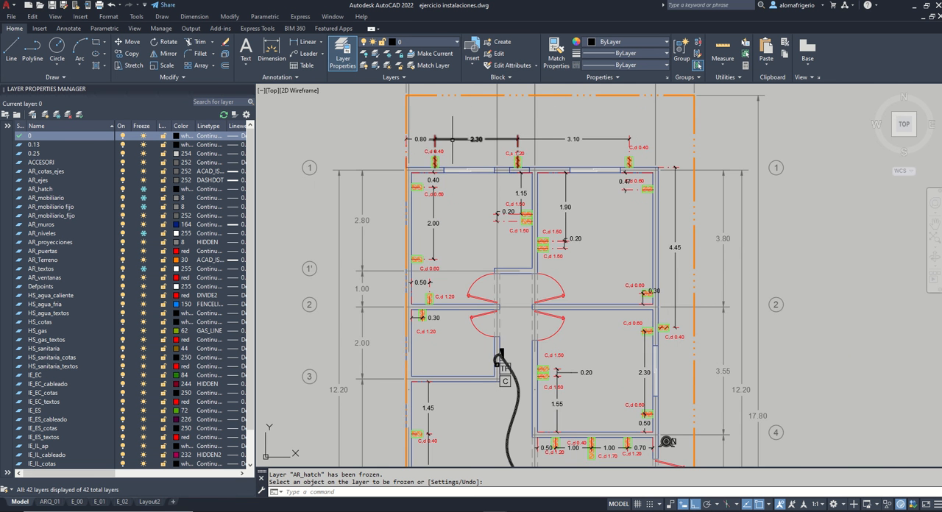
pyautogui.scroll(-2, 452, 140)
pyautogui.scroll(-2, 552, 356)
pyautogui.moveTo(554, 365); pyautogui.dragTo(553, 301, button='middle')
pyautogui.scroll(2, 522, 361)
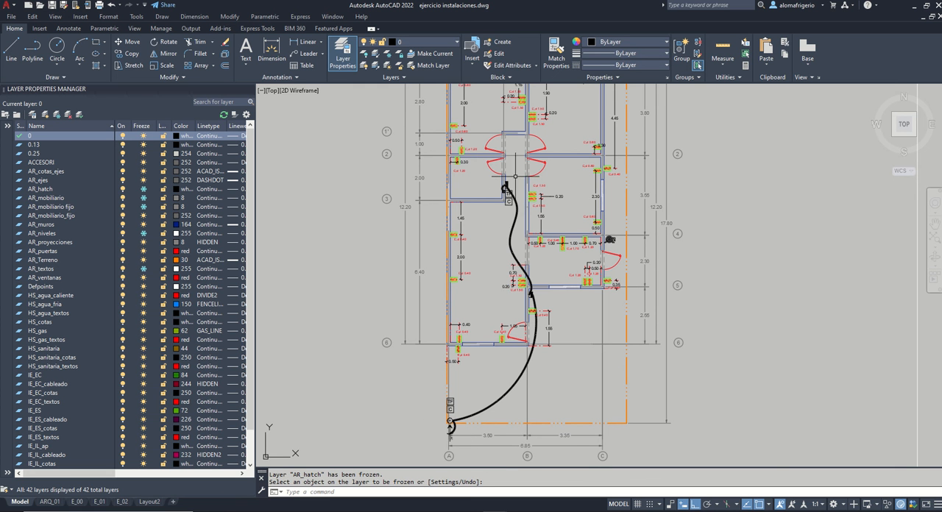
pyautogui.scroll(-1, 542, 266)
pyautogui.moveTo(580, 172); pyautogui.dragTo(544, 213, button='middle')
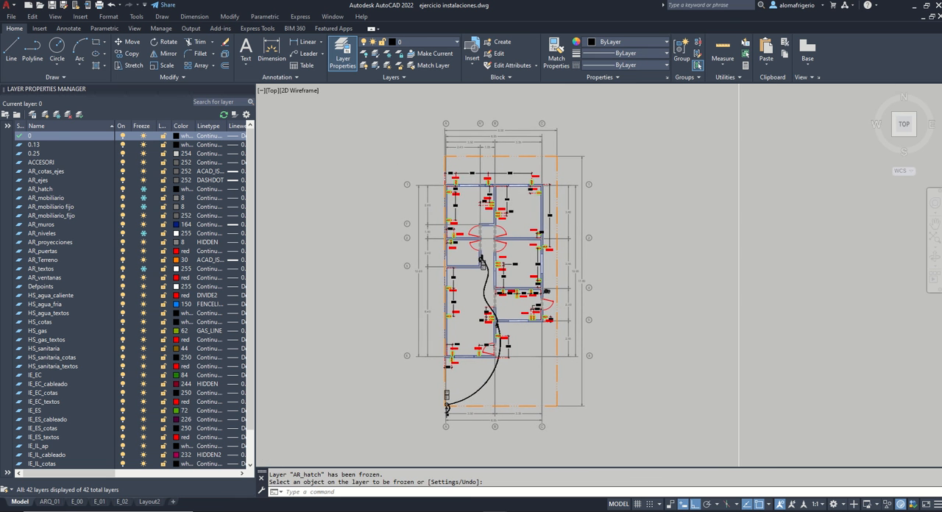
pyautogui.write('z')
pyautogui.press('Return')
pyautogui.click(390, 115)
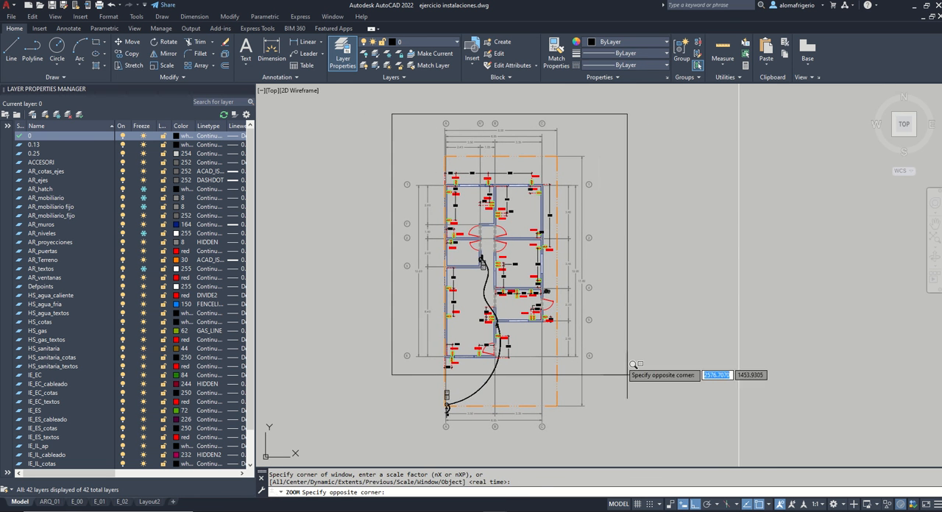
pyautogui.click(616, 439)
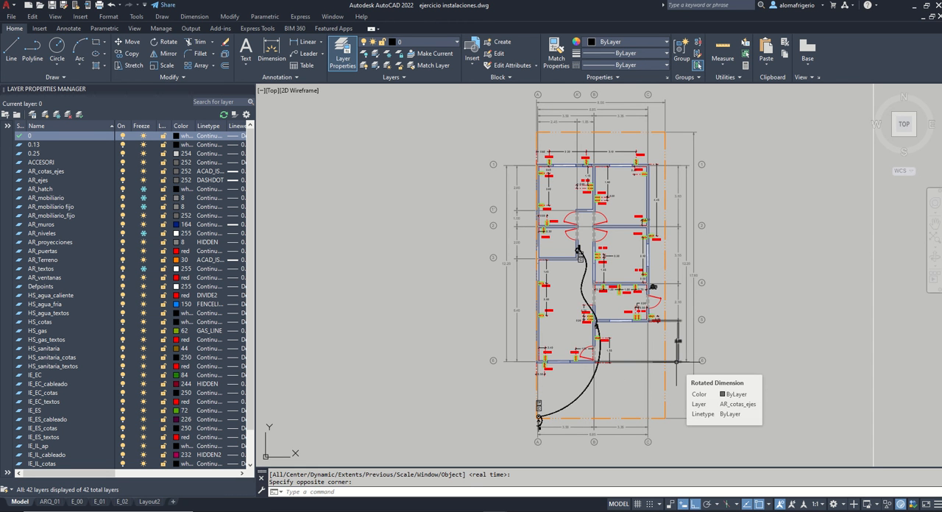
# Step: Start a spline at the TF panel with Ortho off and run it through the two C,d 1.20 outlets either side of the axis 2 wall
pyautogui.write('sp')
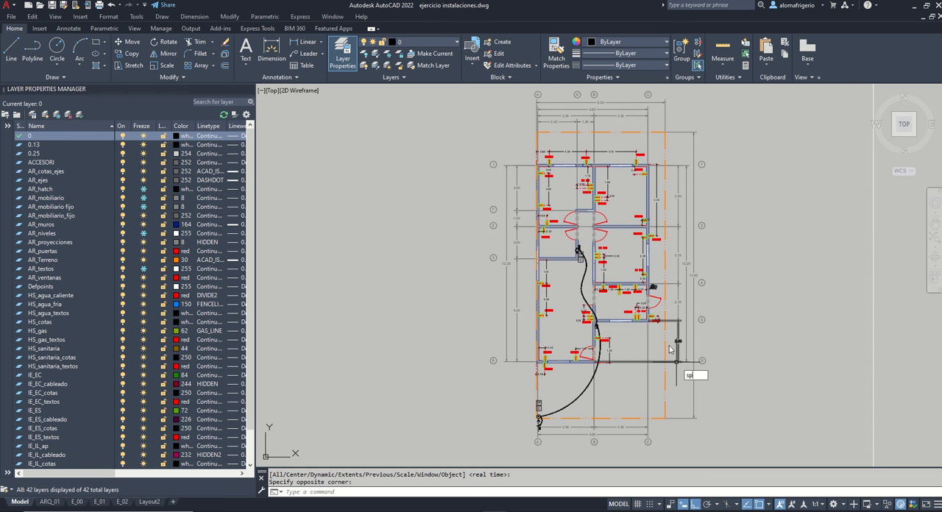
pyautogui.write('l')
pyautogui.press('Return')
pyautogui.scroll(8, 585, 263)
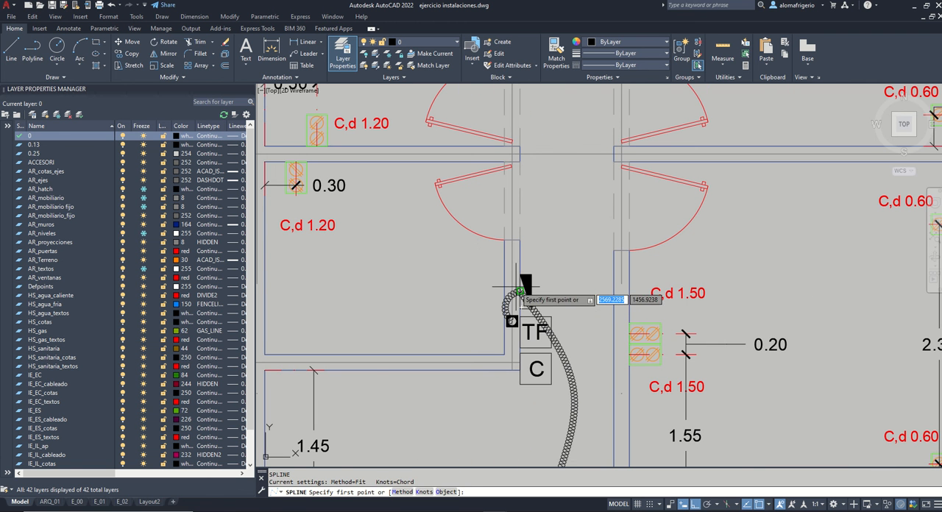
pyautogui.click(522, 291)
pyautogui.scroll(-2, 577, 256)
pyautogui.press('F8')
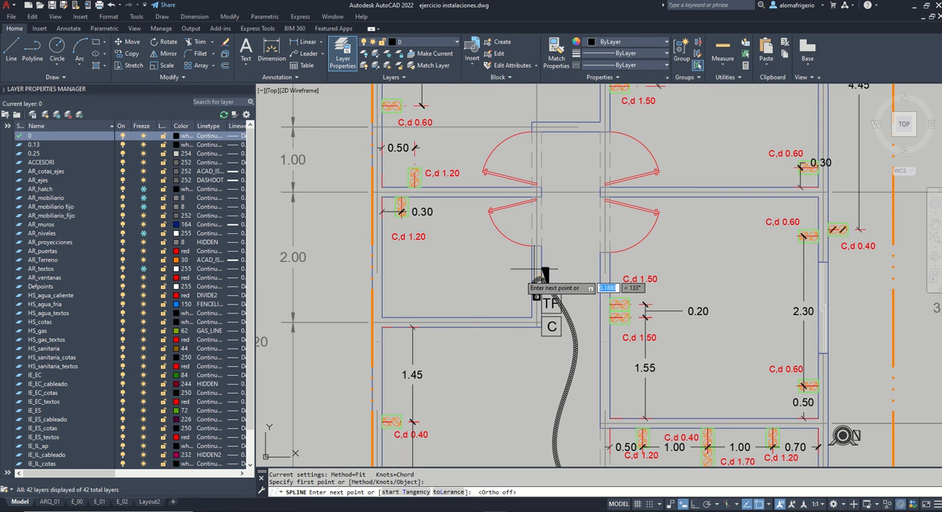
pyautogui.click(459, 251)
pyautogui.click(401, 211)
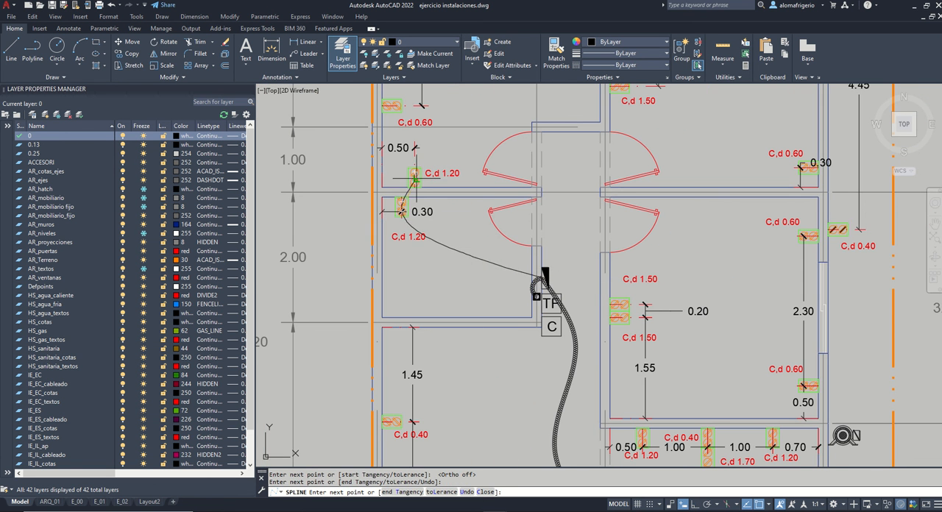
pyautogui.click(415, 179)
# Step: Continue the wiring spline through the upper left room's two C,d 0.60 outlets and its pair of C,d 1.50 outlets
pyautogui.moveTo(440, 146); pyautogui.dragTo(444, 265, button='middle')
pyautogui.click(399, 223)
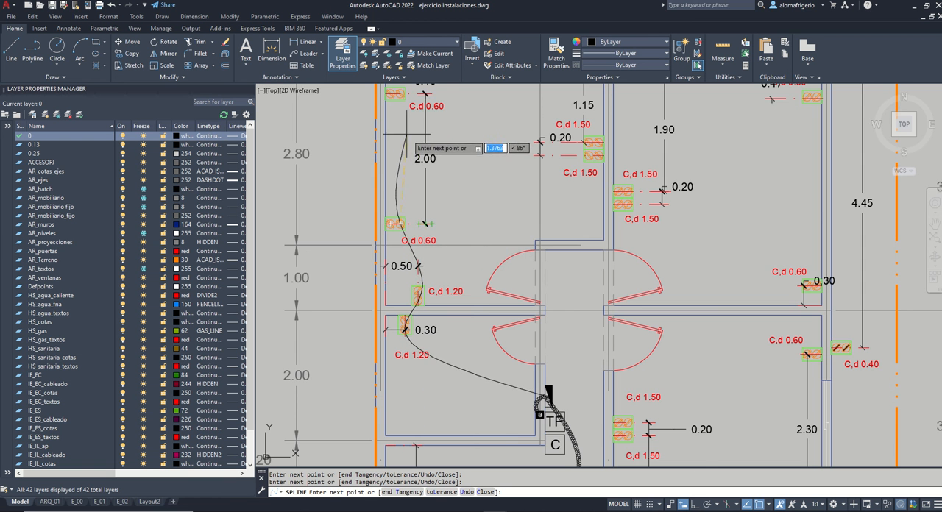
pyautogui.click(400, 93)
pyautogui.moveTo(479, 121); pyautogui.dragTo(474, 218, button='middle')
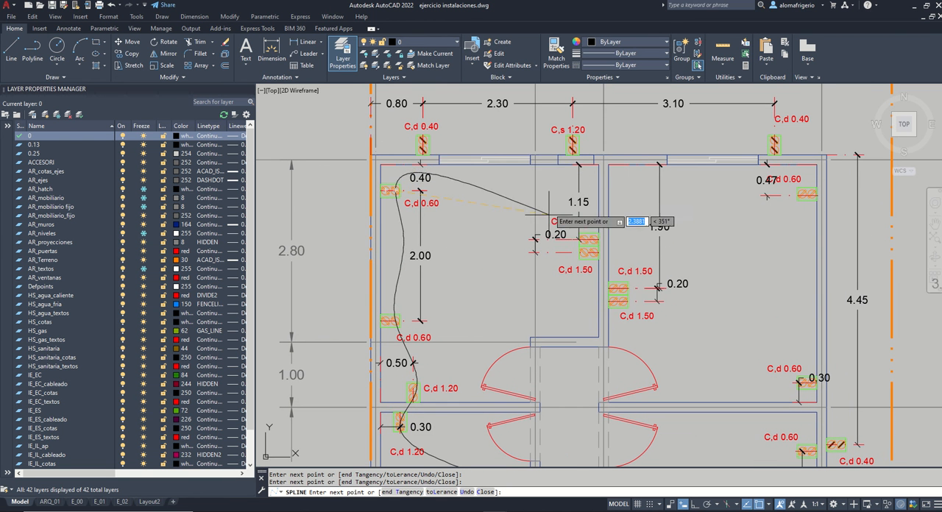
pyautogui.click(589, 252)
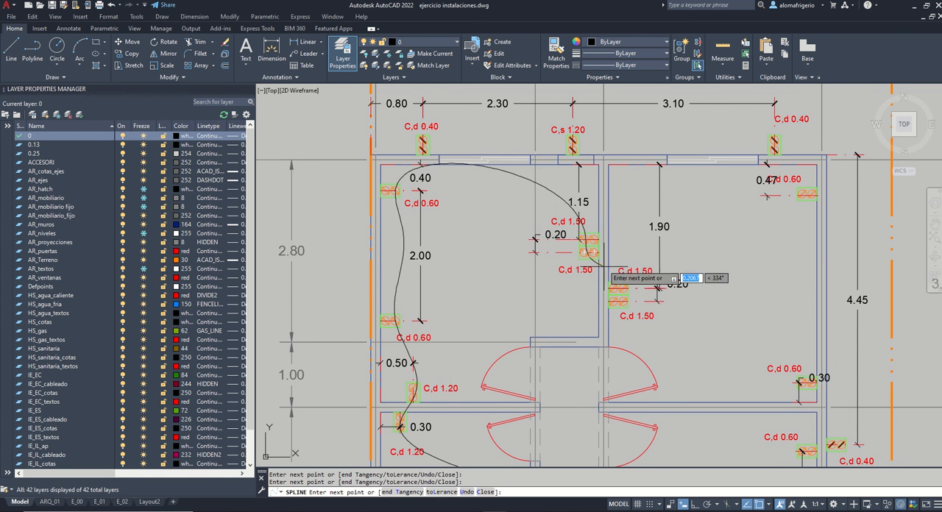
# Step: Extend the wiring spline through the upper right room's paired C,d 1.50 outlets and both C,d 0.60 outlets
pyautogui.click(619, 288)
pyautogui.click(618, 301)
pyautogui.click(807, 194)
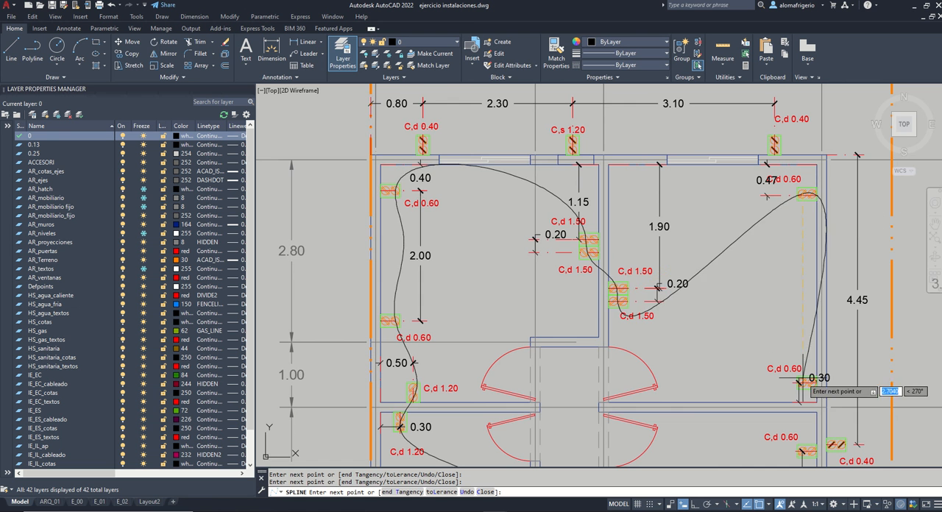
pyautogui.click(802, 381)
# Step: Route the wiring spline through the middle right room's two C,d 0.60 outlets and the paired C,d 1.50 outlets
pyautogui.moveTo(810, 445); pyautogui.dragTo(793, 229, button='middle')
pyautogui.click(787, 233)
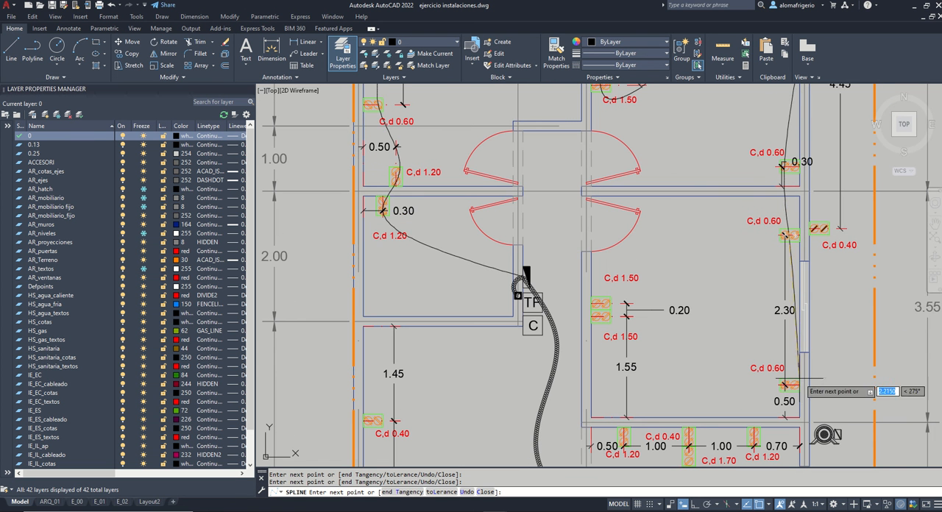
pyautogui.click(789, 385)
pyautogui.click(603, 306)
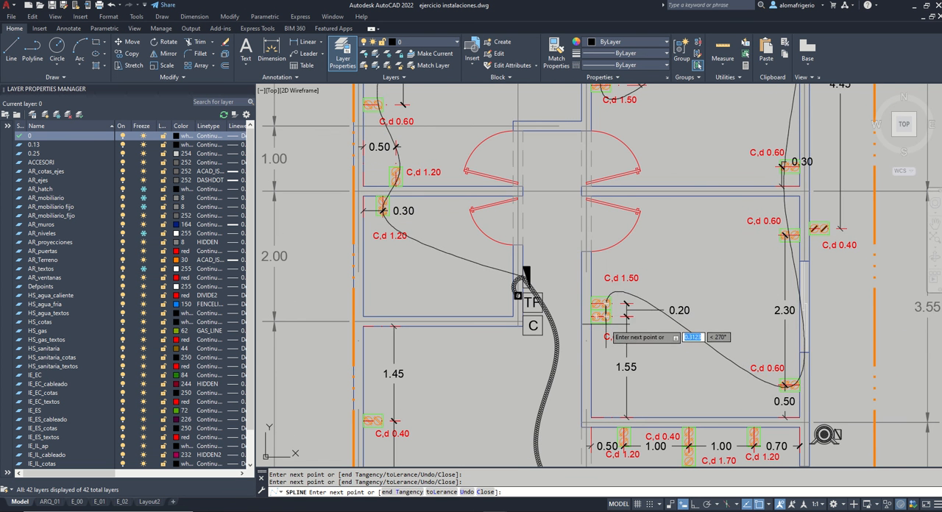
# Step: Carry the wiring spline through the outlets on the upper and lower walls of the room between axes 4 and 5
pyautogui.moveTo(744, 435); pyautogui.dragTo(725, 298, button='middle')
pyautogui.click(671, 309)
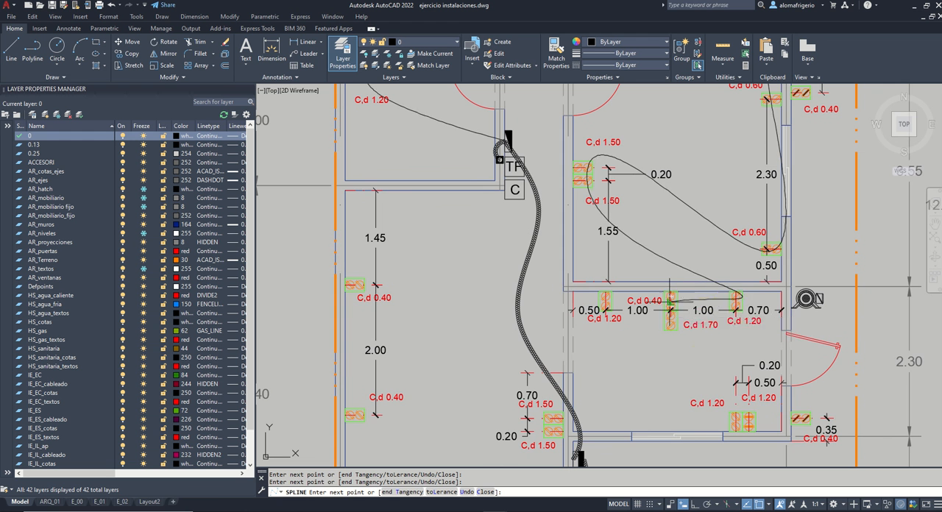
pyautogui.click(742, 423)
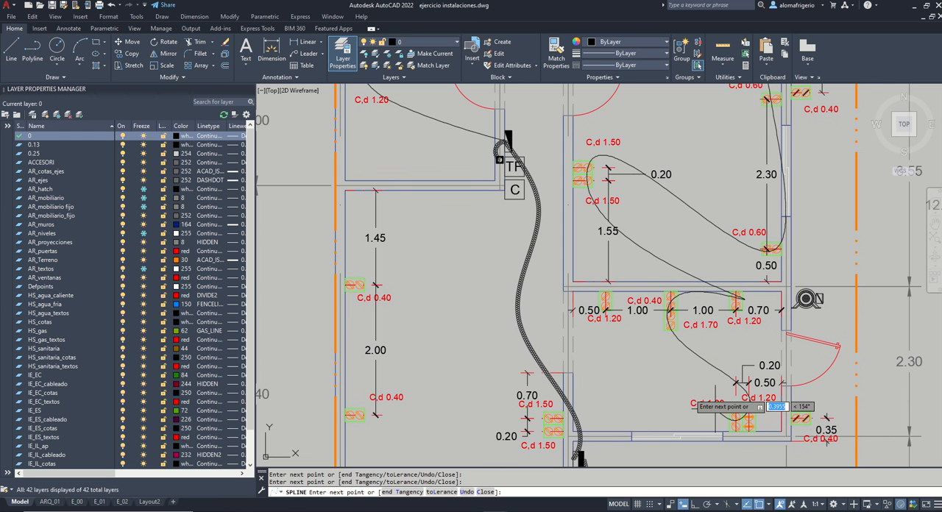
pyautogui.click(604, 302)
# Step: Finish the spline through the lower left room's C,d 1.50 pair, the two front-wall outlets and the two left-wall C,d 0.40 outlets
pyautogui.click(552, 419)
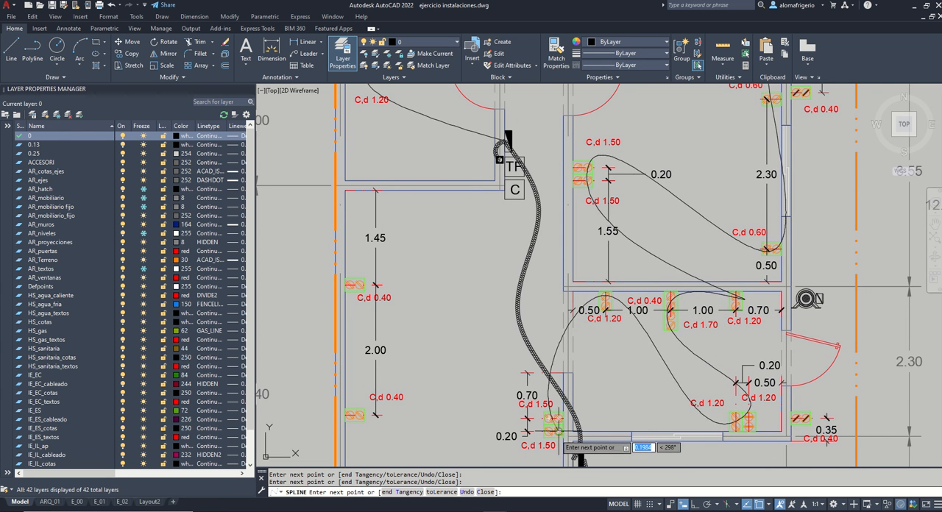
pyautogui.click(556, 432)
pyautogui.moveTo(538, 451); pyautogui.dragTo(590, 280, button='middle')
pyautogui.click(547, 414)
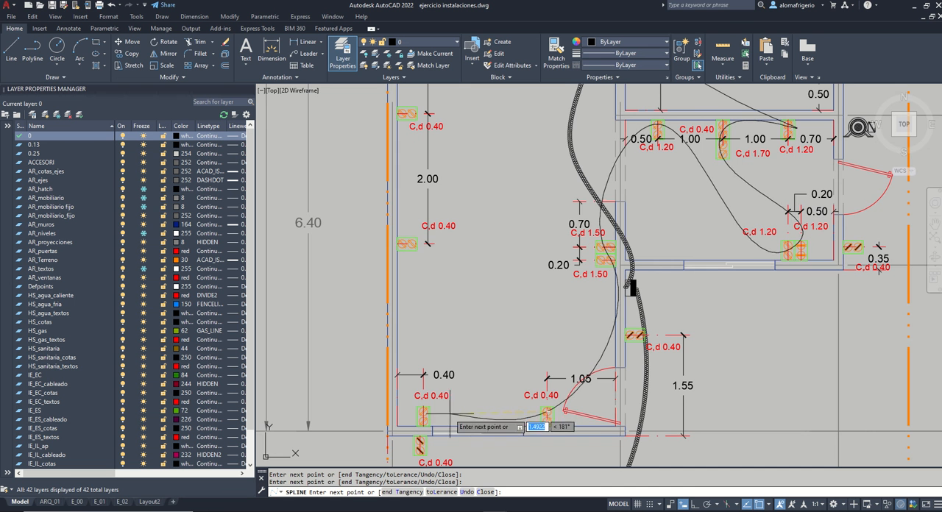
pyautogui.click(423, 418)
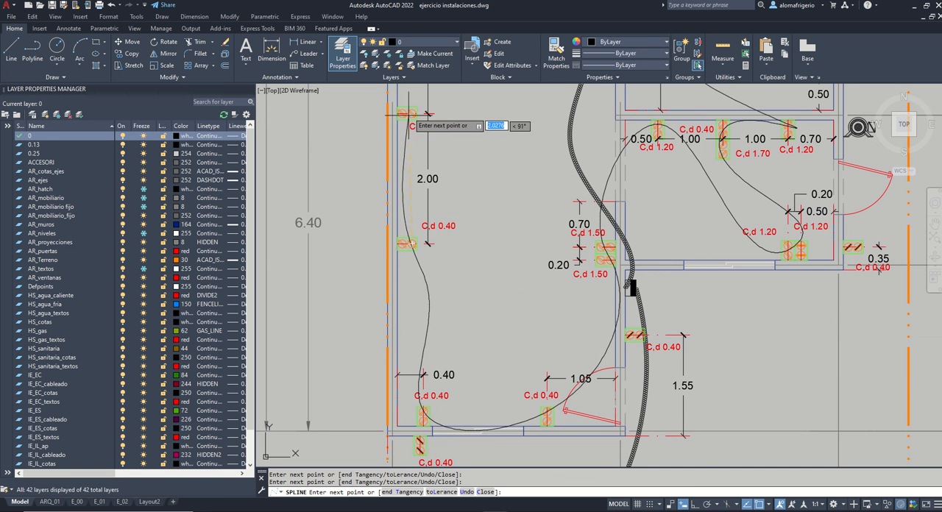
pyautogui.click(411, 114)
pyautogui.moveTo(515, 136); pyautogui.dragTo(517, 316, button='middle')
pyautogui.scroll(-2, 488, 197)
pyautogui.press('Return')
# Step: Match the properties of the wiring symbol in the legend table onto the interior outlet spline
pyautogui.scroll(-4, 494, 202)
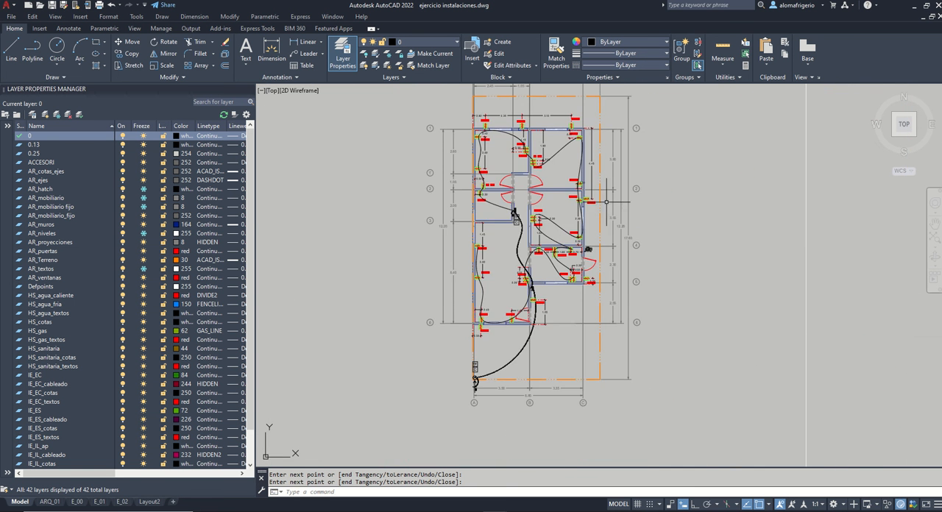
pyautogui.scroll(2, 523, 249)
pyautogui.scroll(-6, 627, 249)
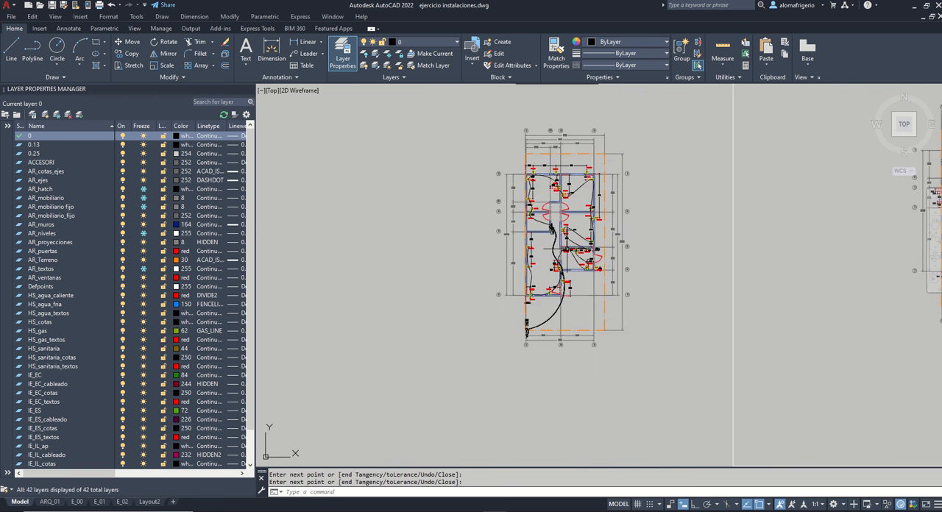
pyautogui.press('Return')
pyautogui.scroll(4, 589, 153)
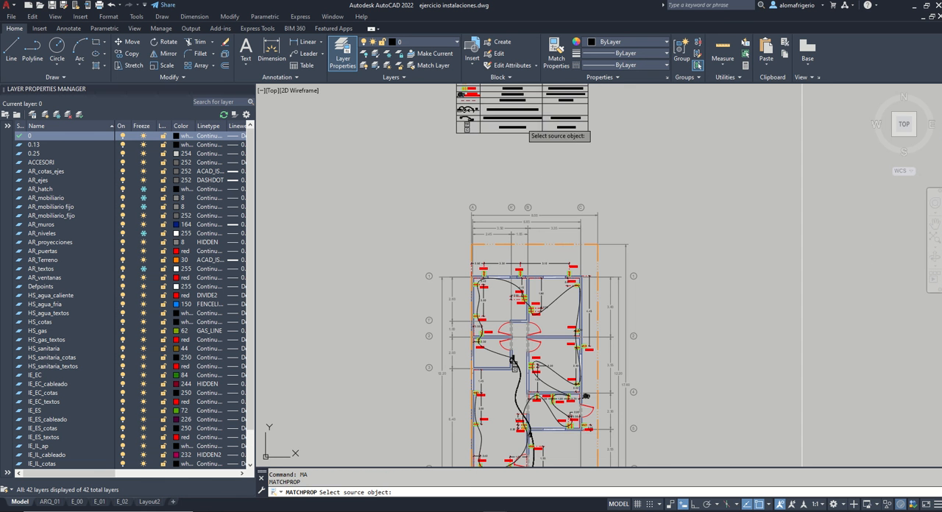
pyautogui.click(467, 117)
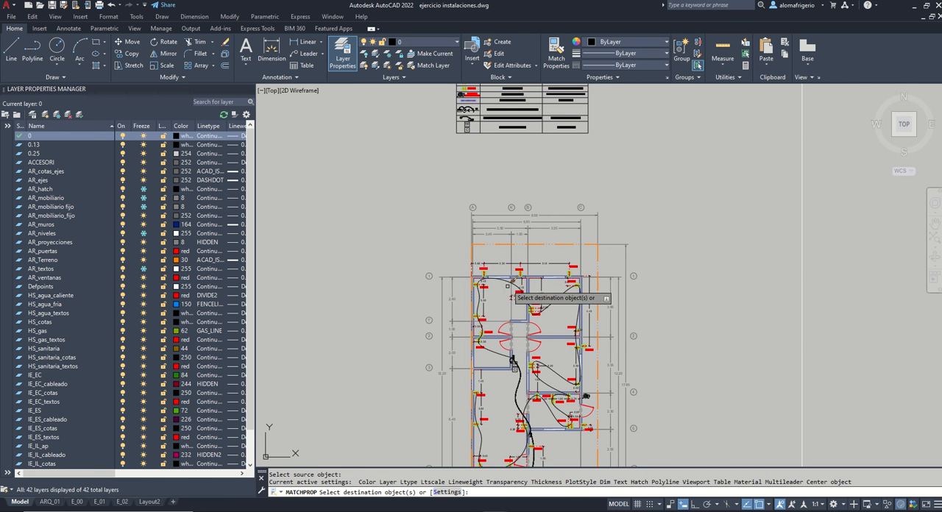
pyautogui.click(508, 281)
pyautogui.press('Return')
pyautogui.scroll(4, 539, 435)
pyautogui.scroll(-2, 570, 290)
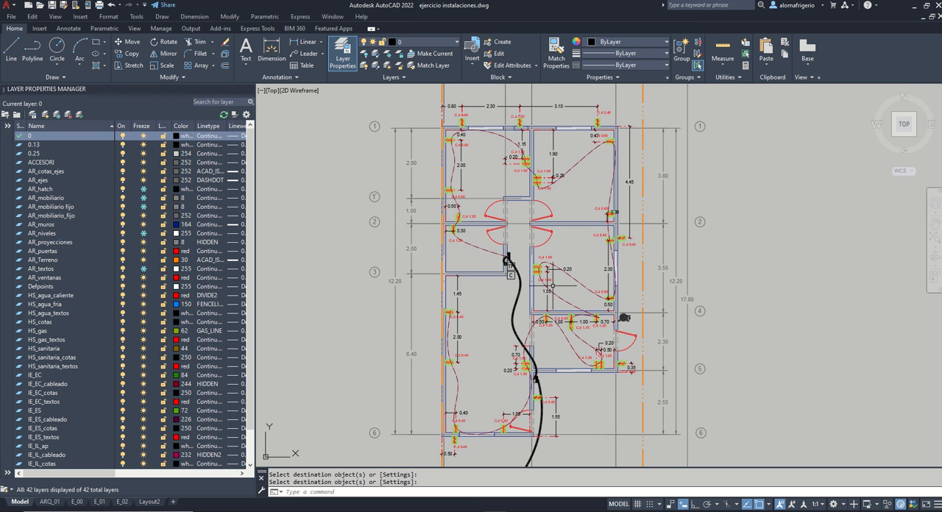
# Step: Start a second spline at the TF panel and route it across the upper left room to the C,d 0.40 outlet outside the axis 1 wall
pyautogui.scroll(2, 509, 262)
pyautogui.write('sp')
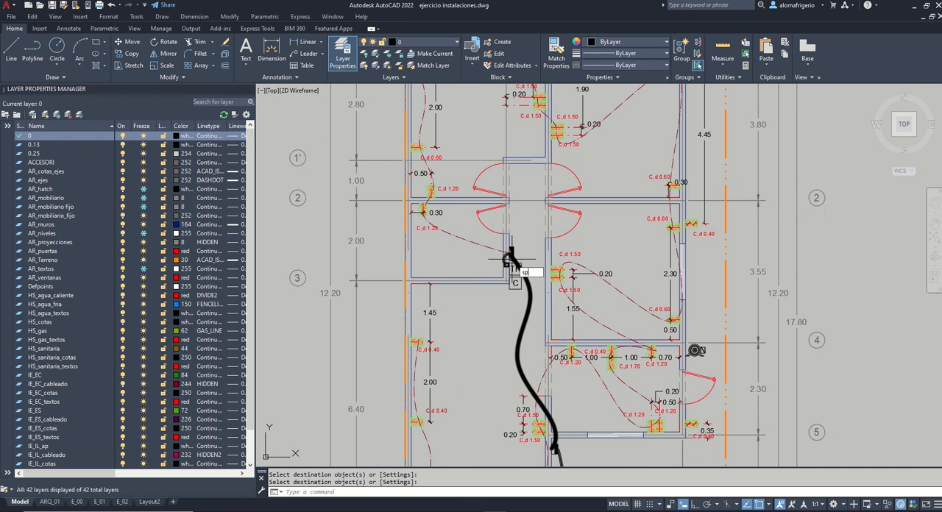
pyautogui.write('l')
pyautogui.press('Return')
pyautogui.scroll(4, 511, 255)
pyautogui.click(511, 253)
pyautogui.scroll(-4, 538, 325)
pyautogui.click(483, 189)
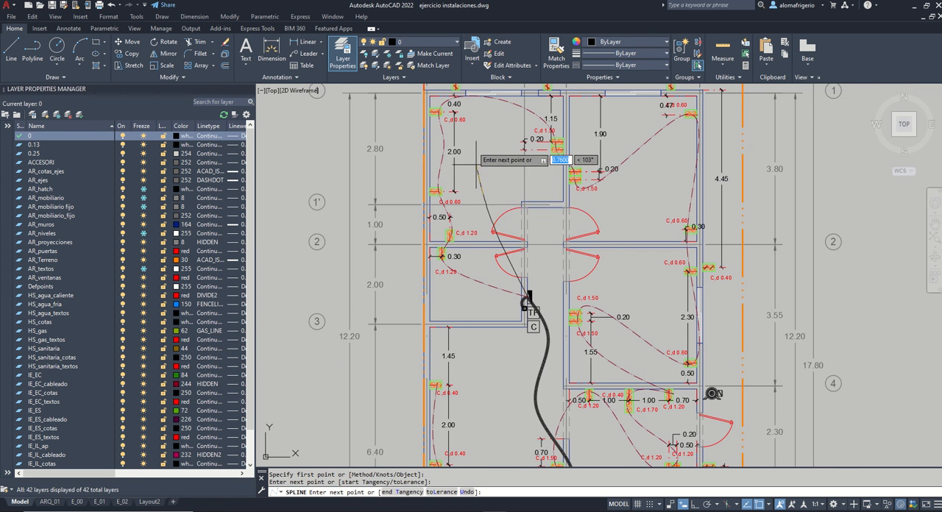
pyautogui.moveTo(467, 101); pyautogui.dragTo(440, 174, button='middle')
pyautogui.click(429, 157)
# Step: Continue the exterior spline along the axis 1 wall in loops through the C,s 1.20 outlet and the second C,d 0.40 outlet
pyautogui.click(488, 142)
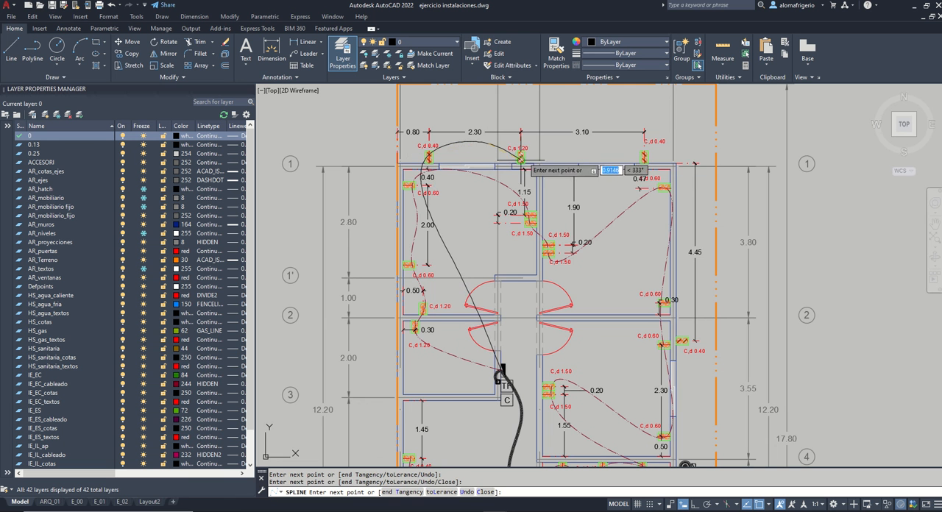
pyautogui.click(521, 159)
pyautogui.click(591, 148)
pyautogui.click(644, 158)
# Step: Bend the exterior spline around the upper right corner and down through the two C,d 0.40 outlets on the side facade
pyautogui.click(697, 150)
pyautogui.click(694, 273)
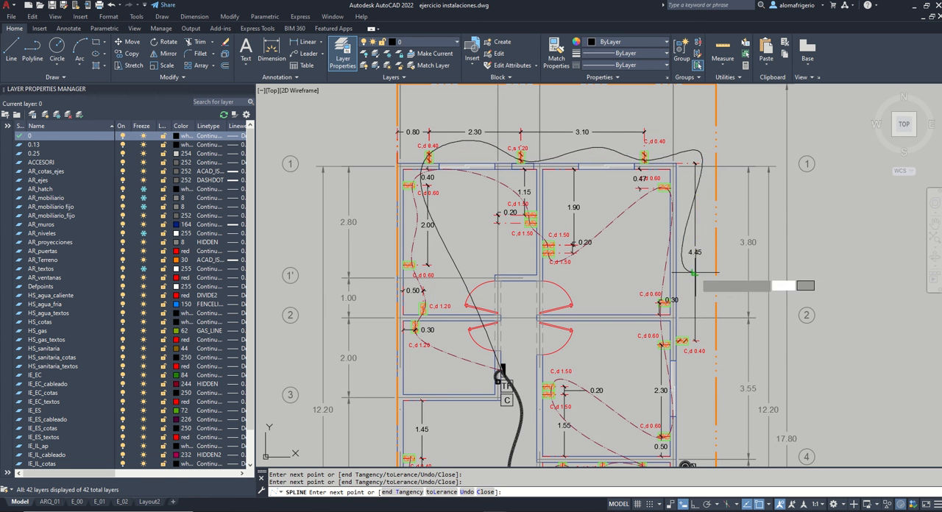
pyautogui.moveTo(696, 405); pyautogui.dragTo(707, 214, button='middle')
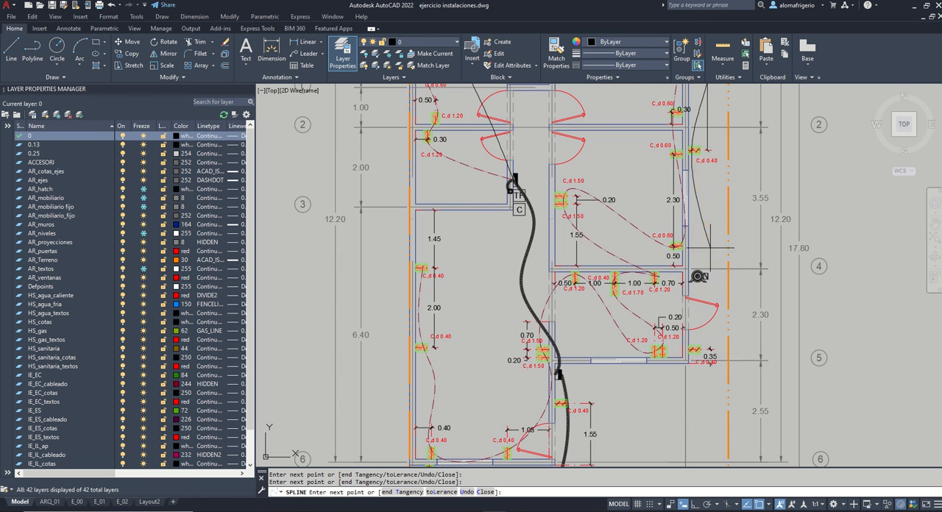
pyautogui.click(694, 346)
# Step: Finish the exterior spline through the C,d 0.40 outlet beside the entrance and the C,d 0.40 outlet on the front wall
pyautogui.moveTo(700, 407); pyautogui.dragTo(717, 250, button='middle')
pyautogui.click(638, 363)
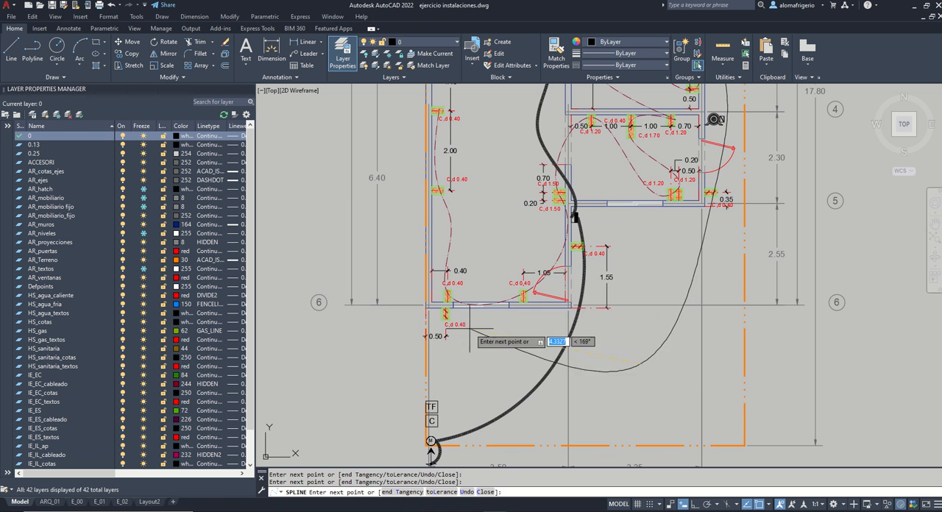
pyautogui.click(577, 247)
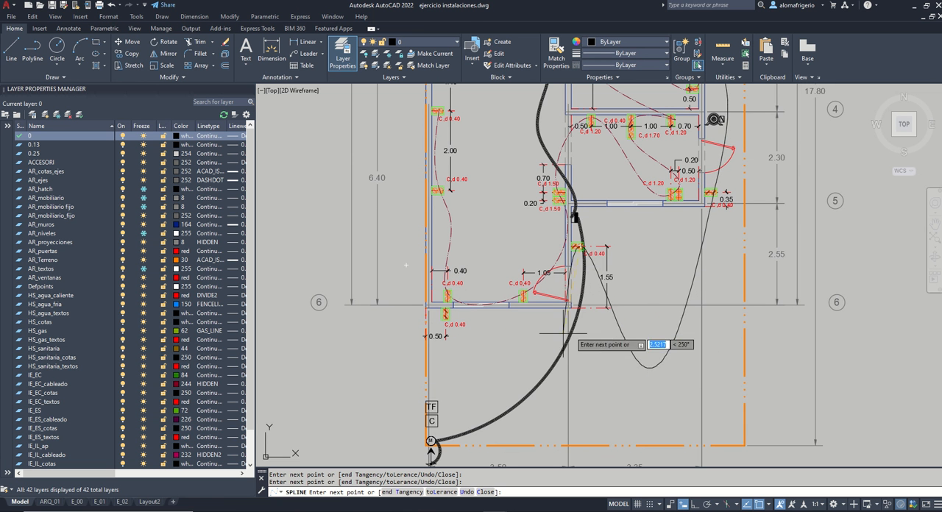
pyautogui.click(445, 315)
pyautogui.press('Return')
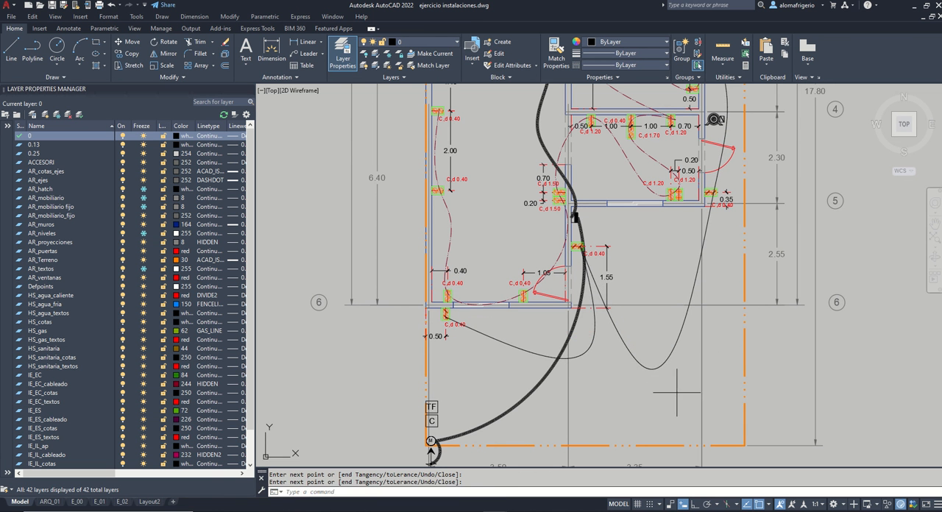
# Step: Stretch the exterior spline's lowest fit point up closer to the house, between the side facade and entrance outlets
pyautogui.click(657, 370)
pyautogui.click(642, 364)
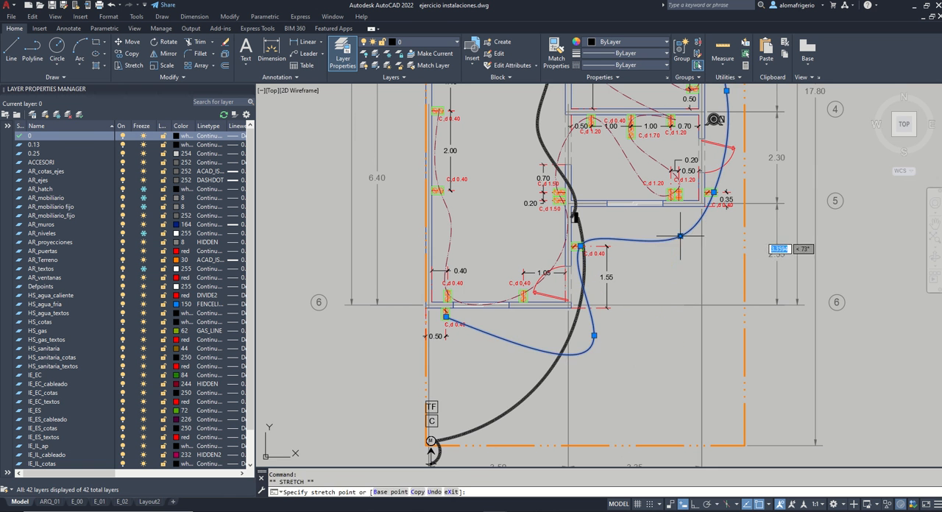
pyautogui.click(681, 236)
pyautogui.press('Escape')
# Step: Match the interior wiring spline's properties onto the exterior wiring spline
pyautogui.write('ma')
pyautogui.press('Return')
pyautogui.click(626, 157)
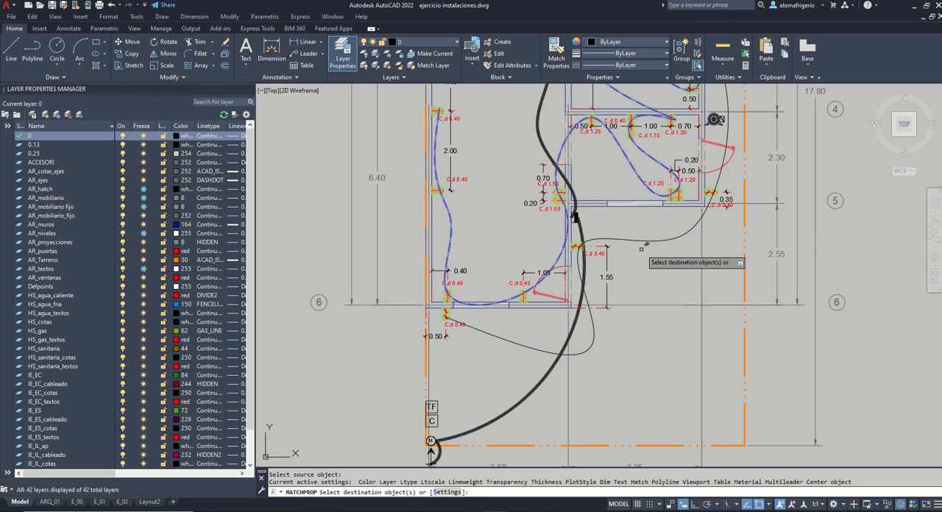
pyautogui.click(643, 251)
pyautogui.click(609, 200)
pyautogui.press('Return')
# Step: Examine the wiring runs and outlets across the house, fitting the entire plan in view with a zoom window
pyautogui.scroll(-4, 619, 301)
pyautogui.moveTo(667, 240); pyautogui.dragTo(646, 268, button='middle')
pyautogui.write('z')
pyautogui.press('Return')
pyautogui.click(463, 94)
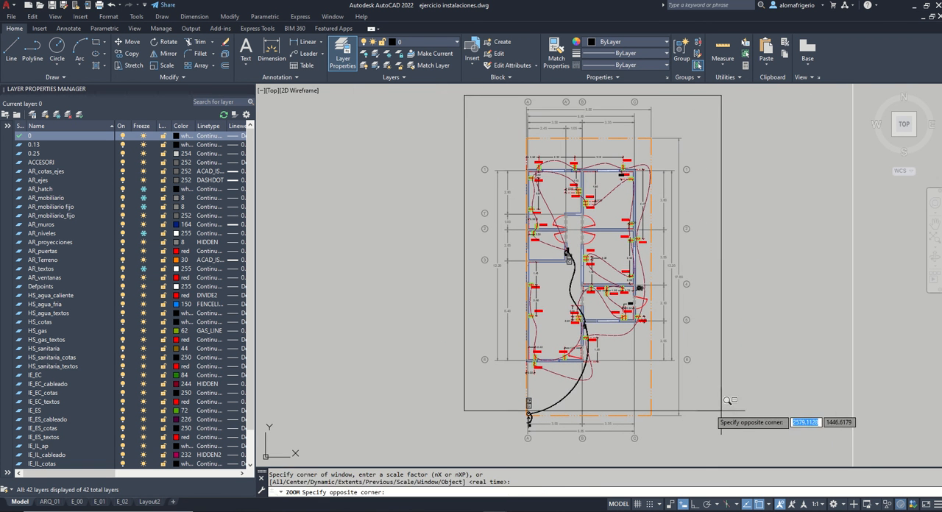
pyautogui.click(729, 449)
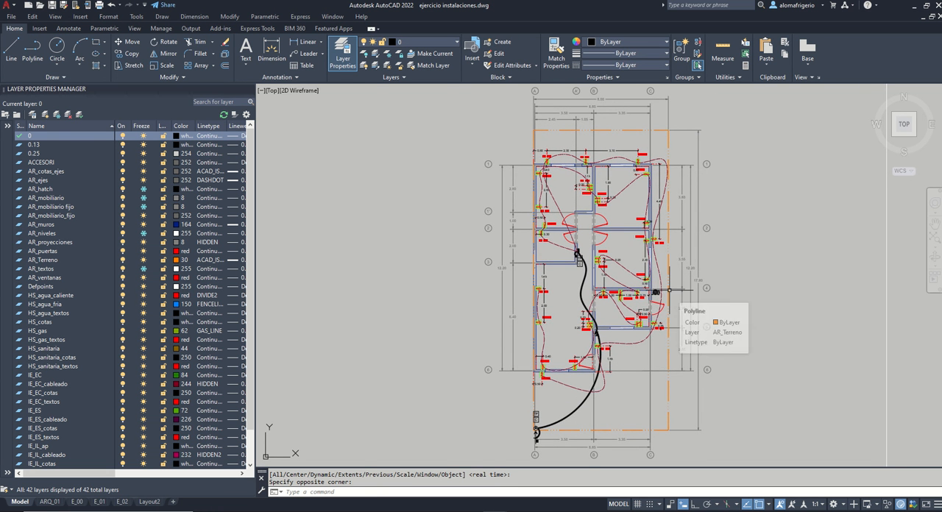
pyautogui.scroll(5, 563, 292)
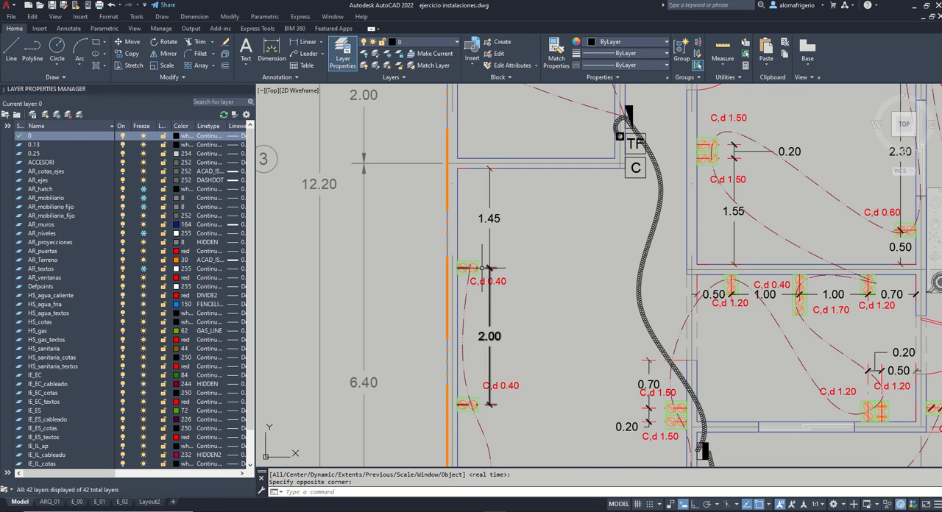
pyautogui.scroll(-2, 489, 259)
pyautogui.scroll(-4, 658, 235)
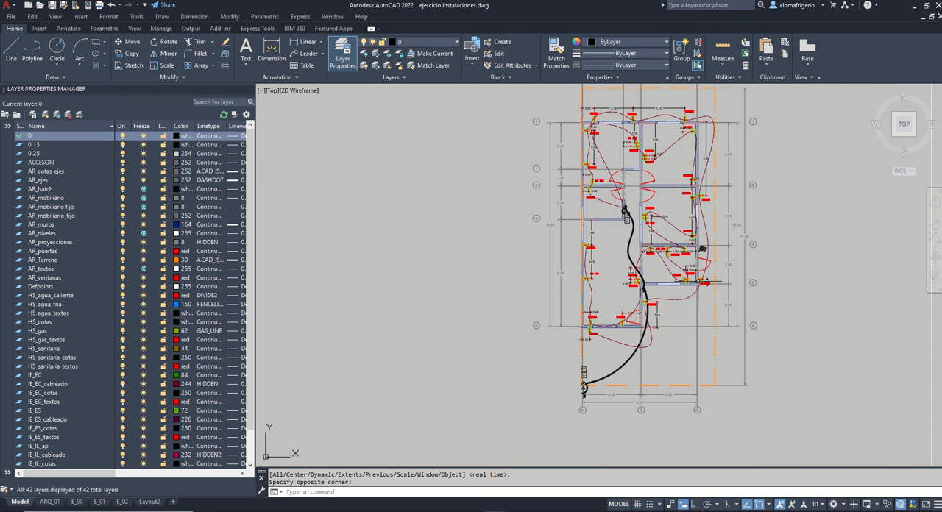
pyautogui.moveTo(699, 237); pyautogui.dragTo(654, 278, button='middle')
pyautogui.write('z')
pyautogui.press('Return')
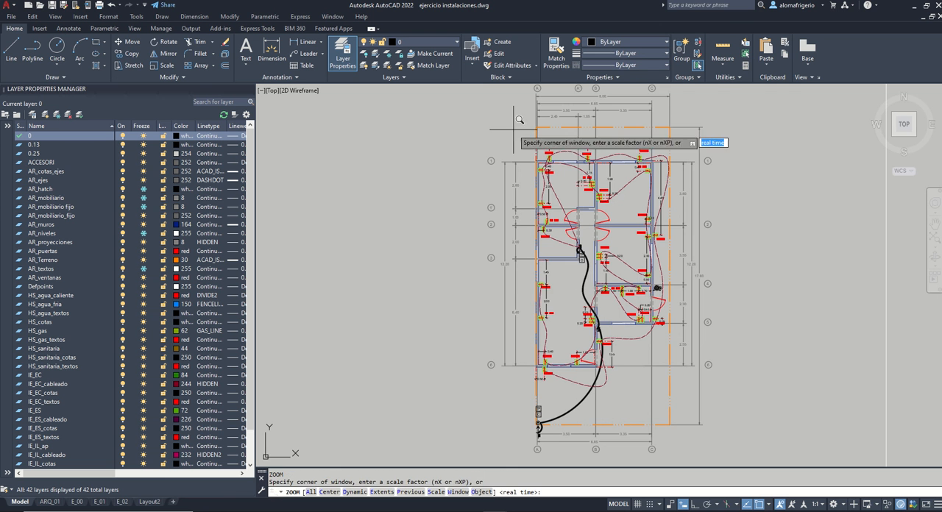
pyautogui.moveTo(545, 166); pyautogui.dragTo(514, 175, button='middle')
pyautogui.click(446, 91)
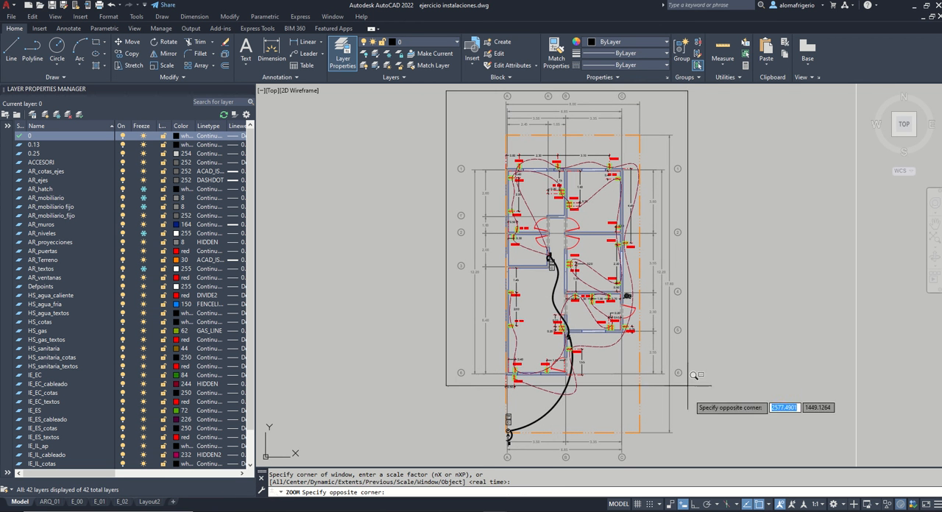
pyautogui.click(695, 453)
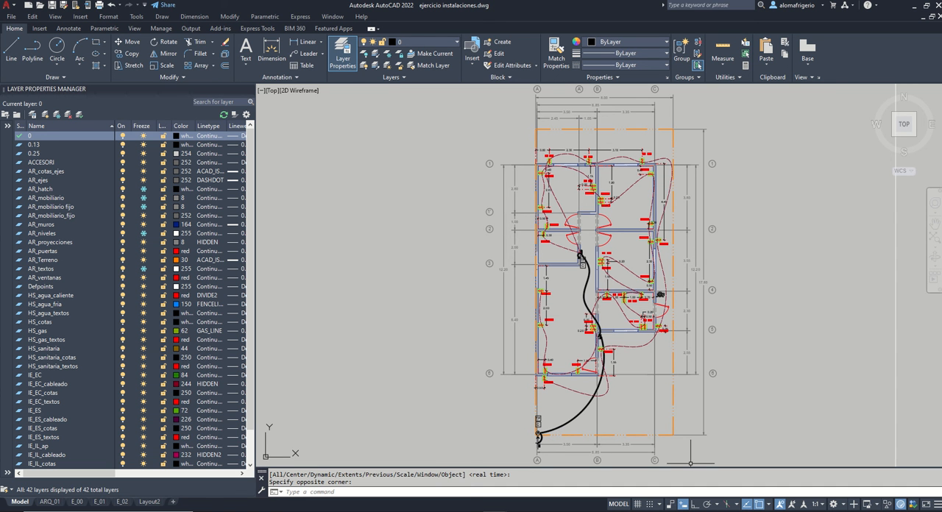
pyautogui.moveTo(452, 5)
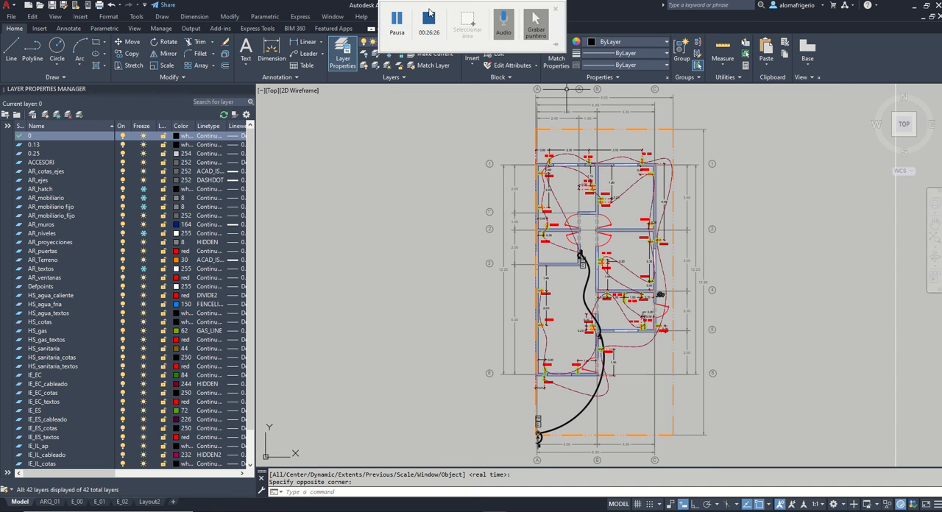